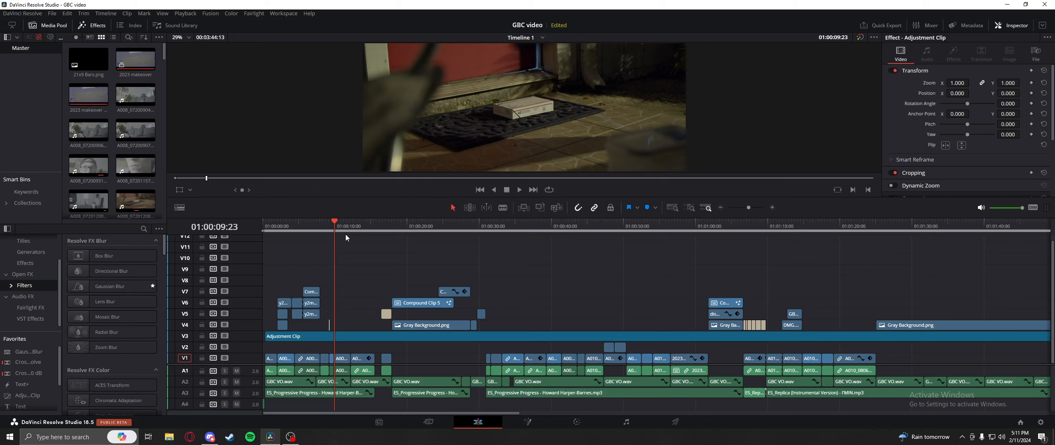
Step: Skim the edited timeline from the opening shots to the start of the long Gray Background.png clip on V4
left_click_drag(284, 225, 347, 230)
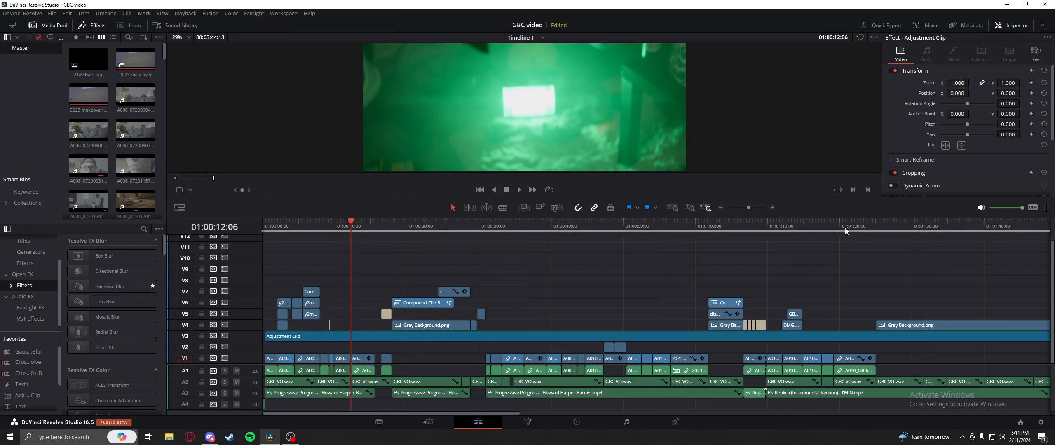
left_click(865, 228)
scroll(878, 281, "down", 3)
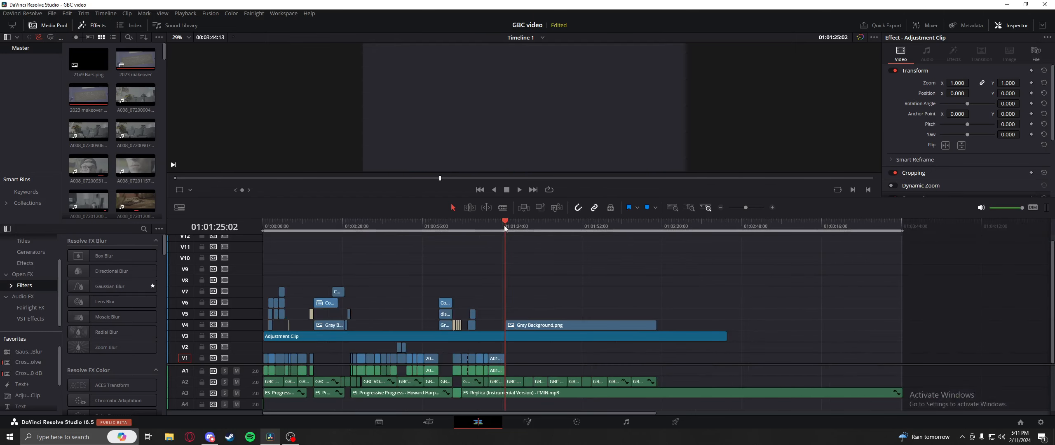
mouse_move(502, 226)
left_mouse_down()
mouse_move(475, 225)
mouse_move(487, 224)
left_mouse_up()
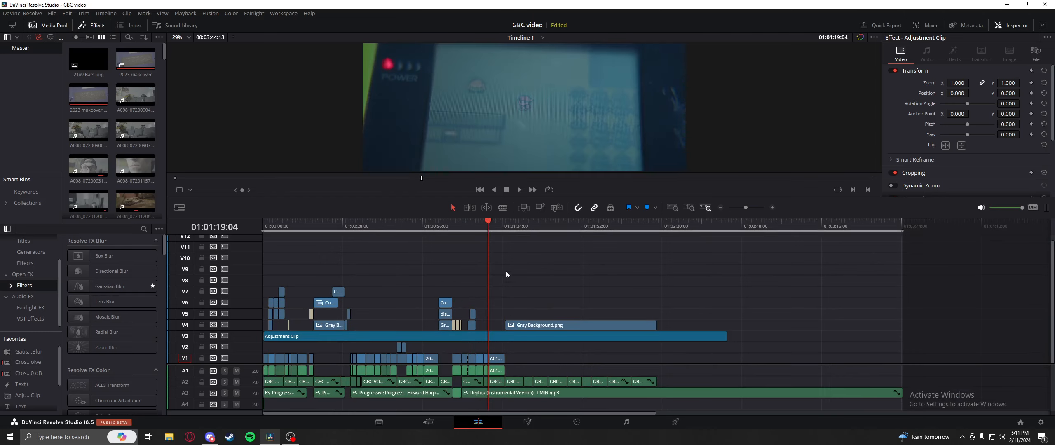
left_click_drag(504, 229, 606, 234)
left_click_drag(542, 230, 505, 228)
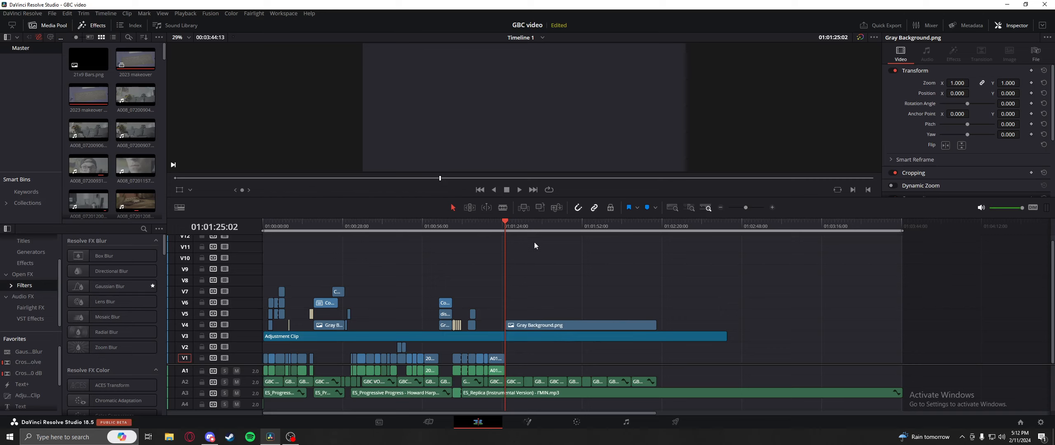
Step: Return to the beginning of the timeline and play back the opening sequence
left_click_drag(515, 225, 254, 227)
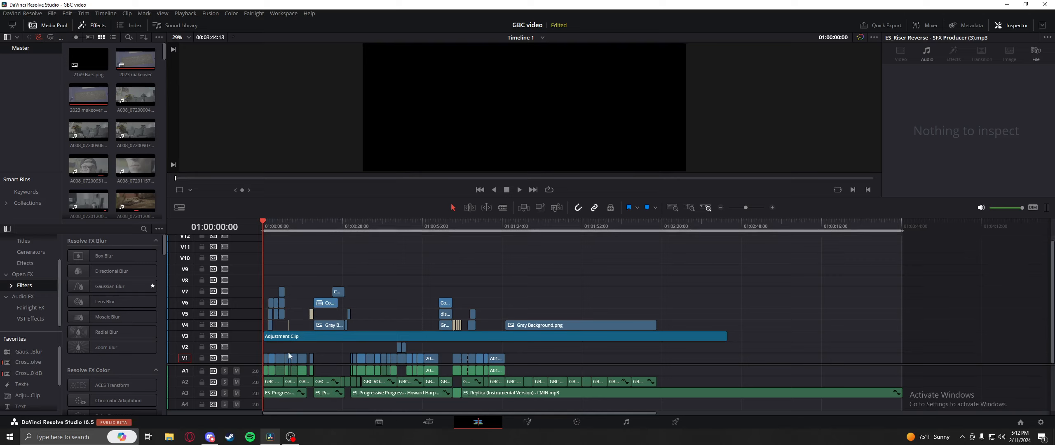
scroll(297, 350, "up", 6)
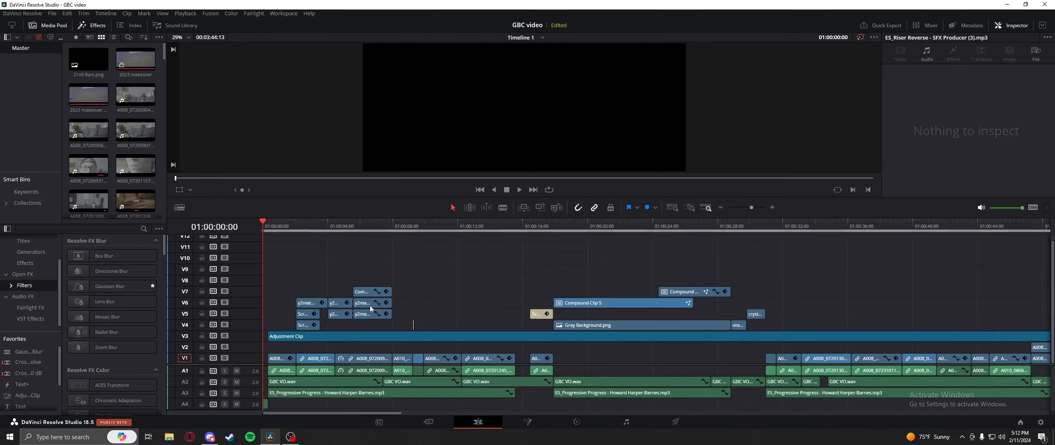
left_click_drag(290, 228, 325, 229)
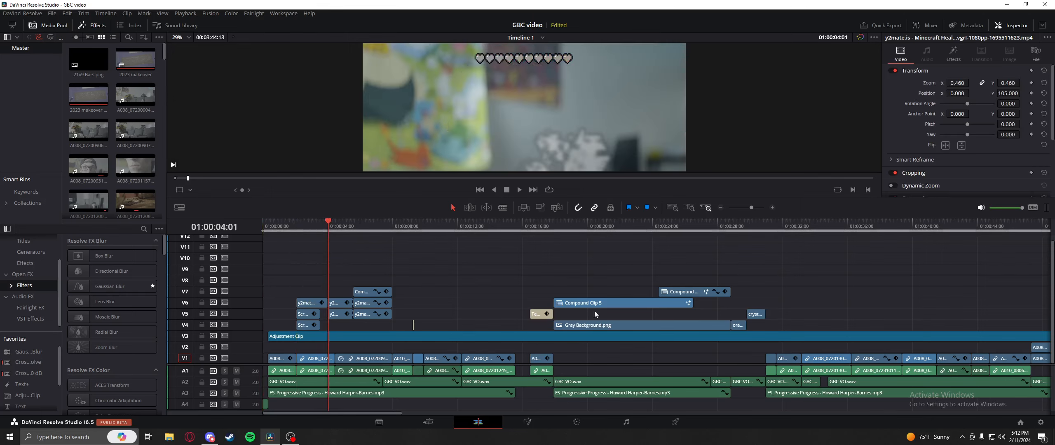
left_click_drag(363, 222, 263, 225)
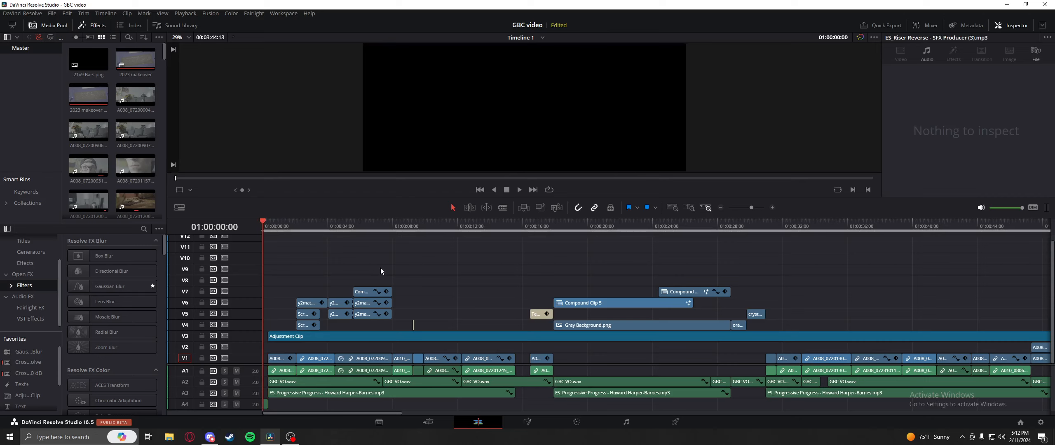
key("space")
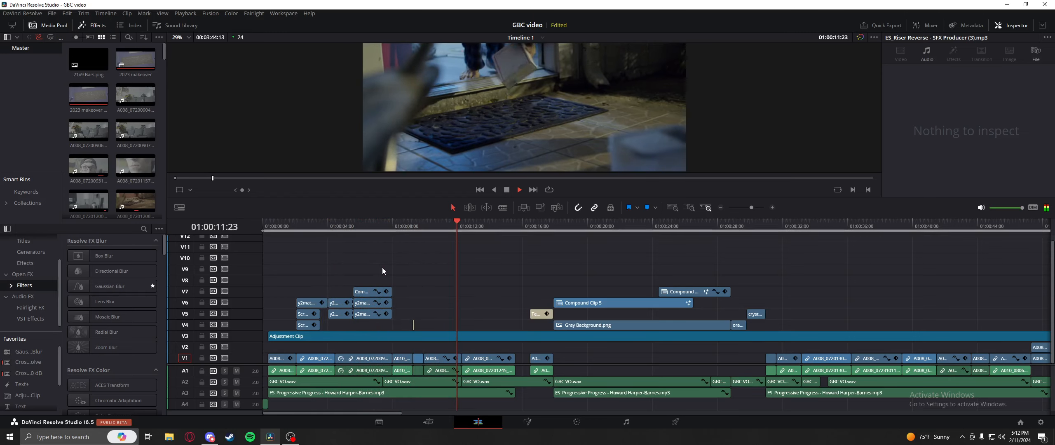
key("space")
Step: Review the handheld console line-up animation in the compound clip on V7, stopping at 01:00:06:09
left_click_drag(480, 227, 361, 244)
key("Up")
key("space")
key("space")
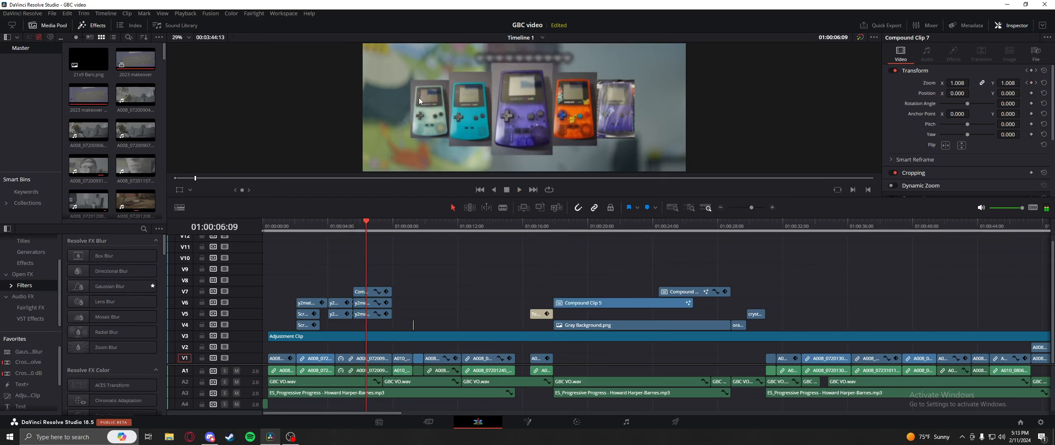
Step: Play the game cartridge animation in Compound Clip 5 and the game cover animation in Compound Clip 6
mouse_move(552, 227)
left_mouse_down()
mouse_move(534, 222)
mouse_move(566, 224)
mouse_move(553, 223)
left_mouse_up()
key("space")
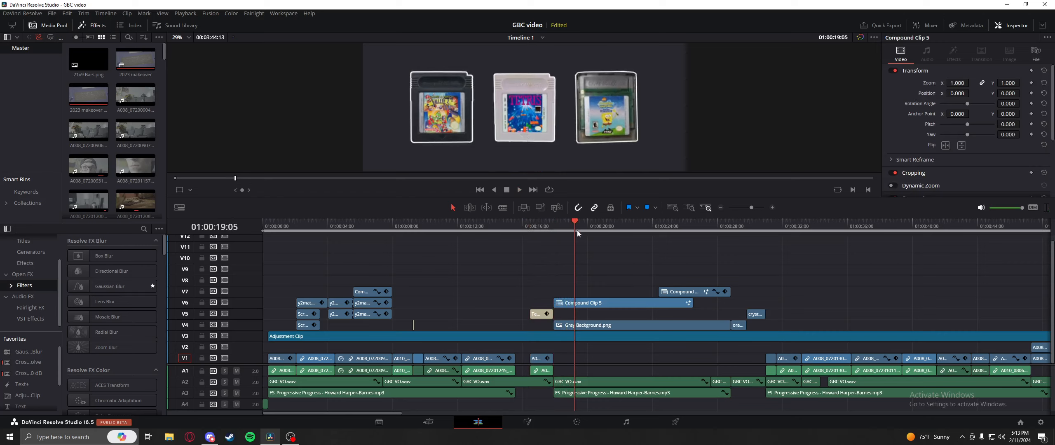
left_click_drag(575, 228, 660, 233)
key("space")
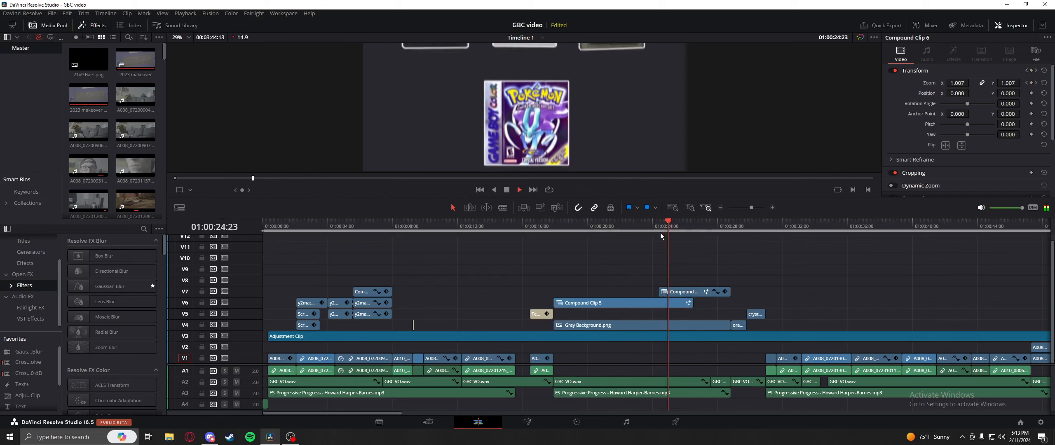
mouse_move(671, 233)
left_mouse_down()
mouse_move(694, 233)
mouse_move(675, 233)
left_mouse_up()
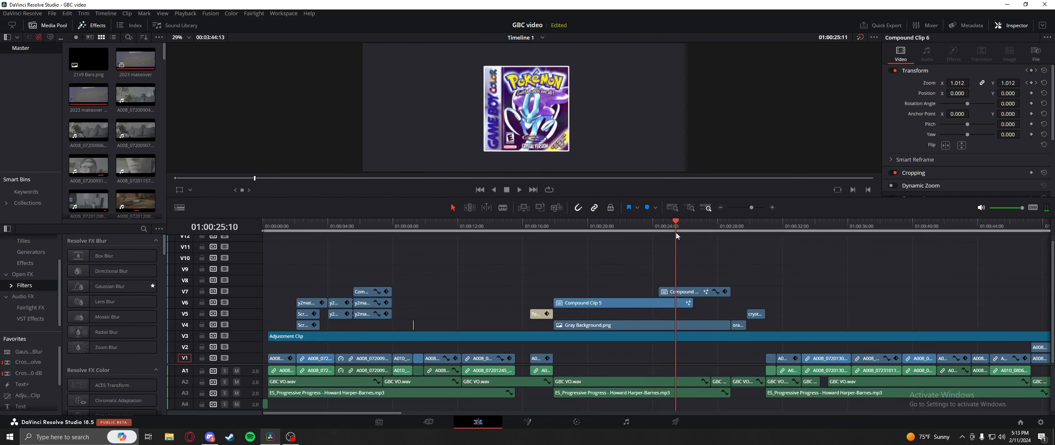
key("space")
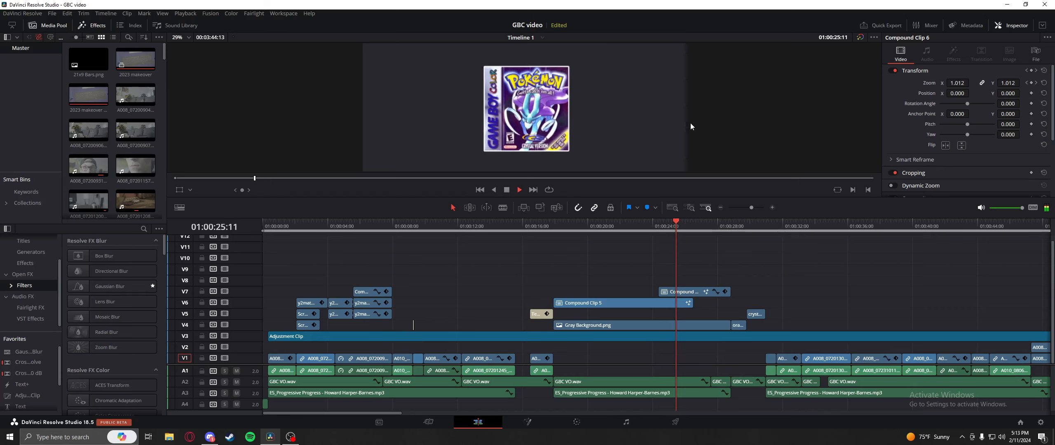
key("space")
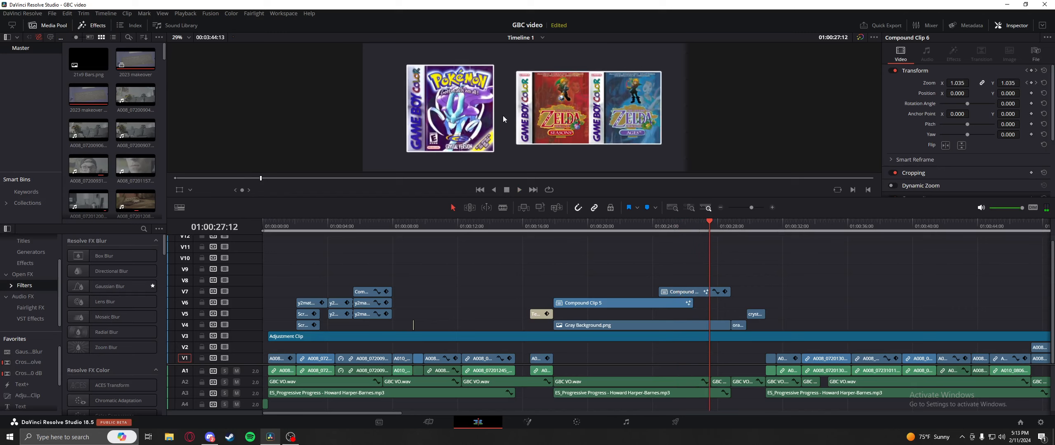
Step: Examine frame by frame how the Pokémon cover slides aside for the Zelda covers, between about 01:00:25:14 and 01:00:26:09
left_click_drag(708, 227, 678, 227)
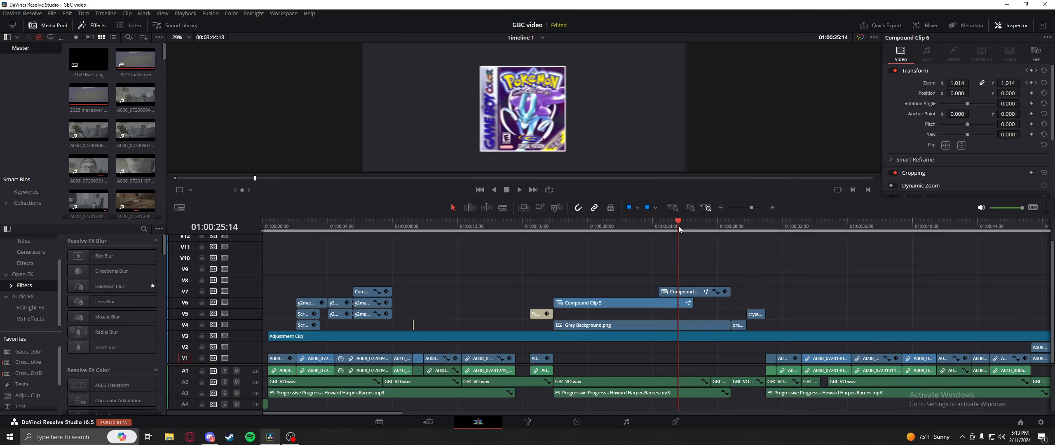
key("Right")
key("Right")
key("Right")
key("Right")
key("Right")
key("Right")
key("Right")
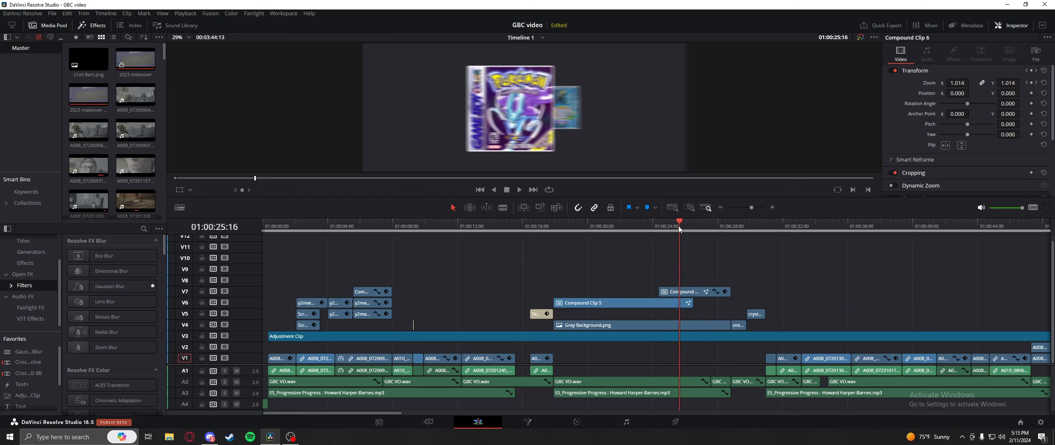
key("Right")
key("Right")
key("Right")
key("Right")
key("Right")
key("Right")
key("Right")
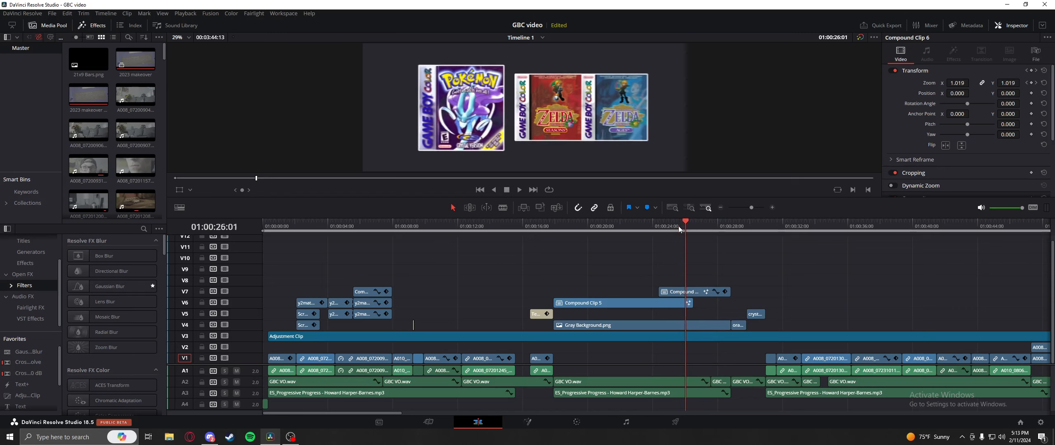
key("Right")
key("Right")
key("Right")
key("Right")
key("Right")
key("Right")
key("Right")
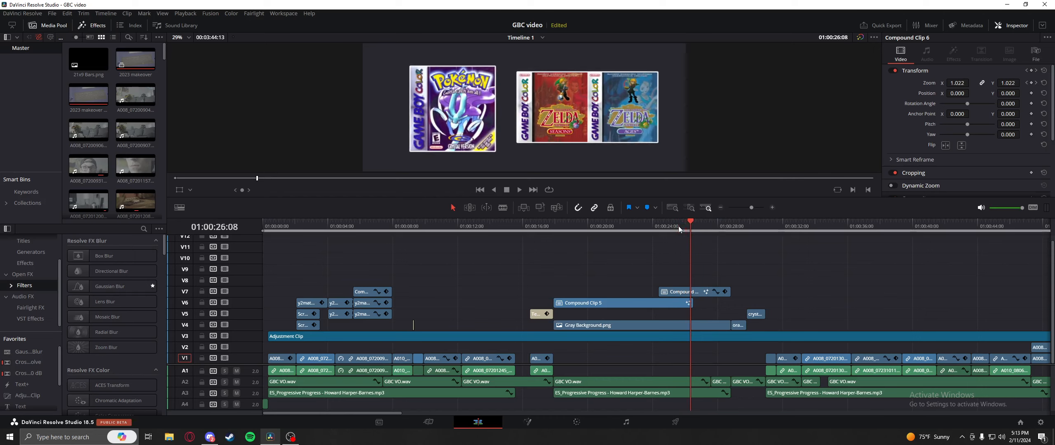
key("Left")
key("Left")
key("Left")
key("Left")
key("Left")
key("Left")
key("Left")
key("Left")
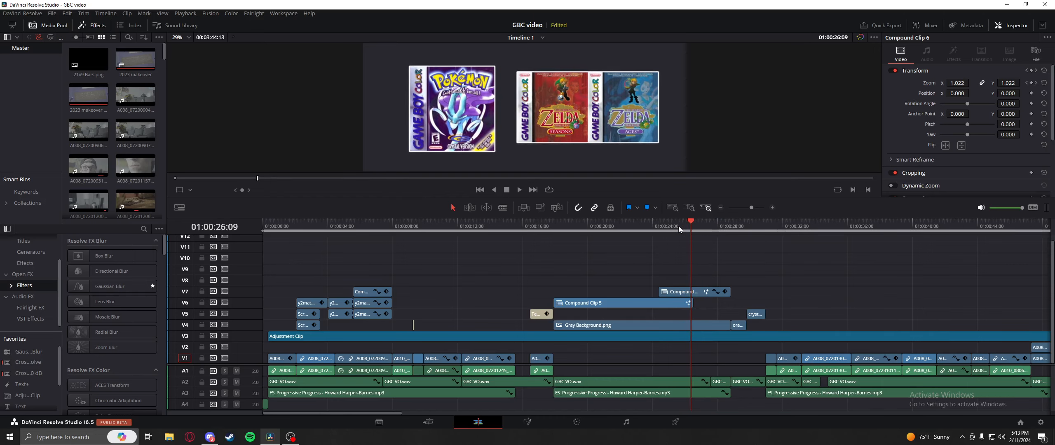
key("Left")
key("Left")
key("Left")
key("Left")
key("Left")
key("Left")
key("Left")
key("Left")
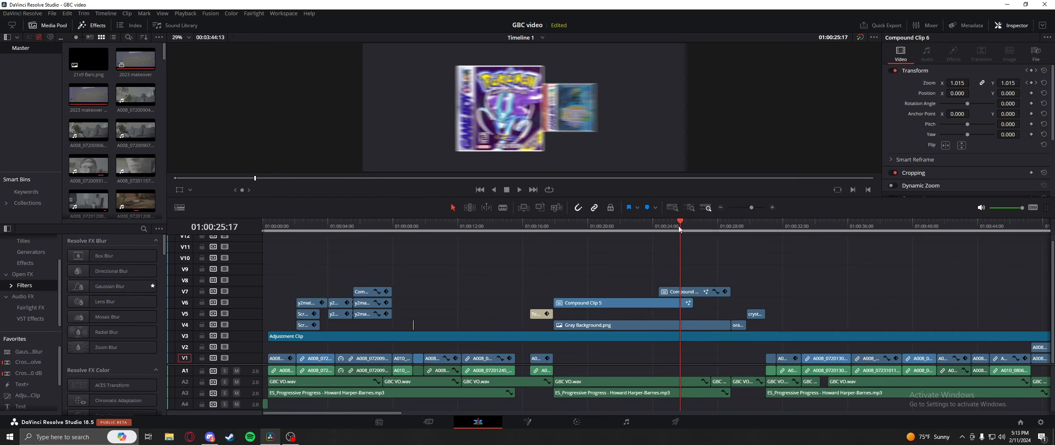
key("Right")
key("Right")
key("Right")
key("Right")
key("Right")
key("Right")
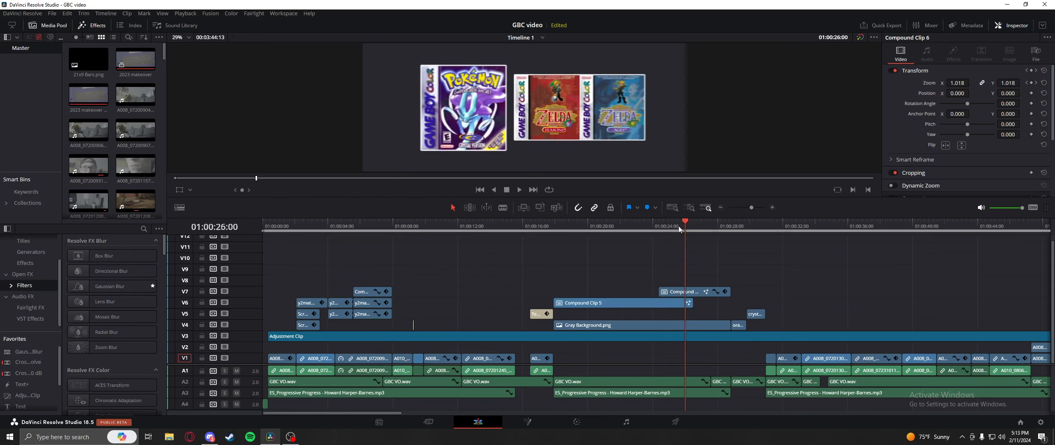
Step: Step back to 01:00:24:06 and replay the Pokémon cover's entrance up to 01:00:25:06
key("Left")
key("Left")
key("Left")
key("Left")
key("Left")
key("Left")
key("Left")
key("Left")
key("Left")
key("Left")
key("Left")
key("Left")
key("Left")
key("Left")
key("Left")
key("Left")
key("Left")
key("Left")
key("Left")
key("Left")
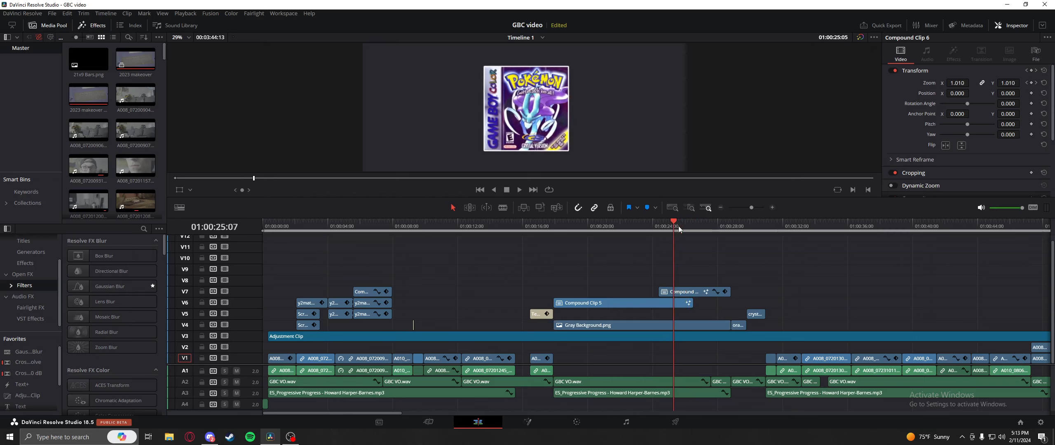
key("Left")
key("Left")
key("Left")
key("Left")
key("Left")
key("Left")
key("Left")
key("Left")
key("Left")
key("Left")
key("Left")
key("Left")
key("Left")
key("Left")
key("Left")
key("Left")
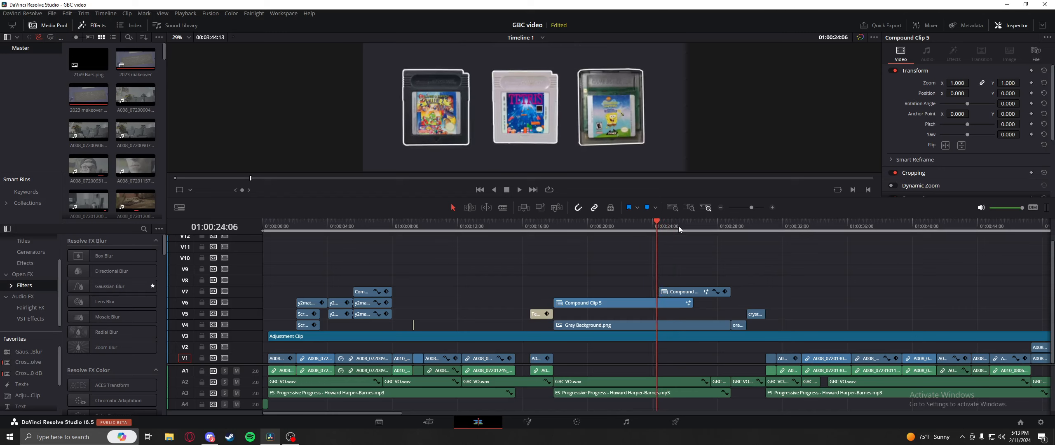
key("space")
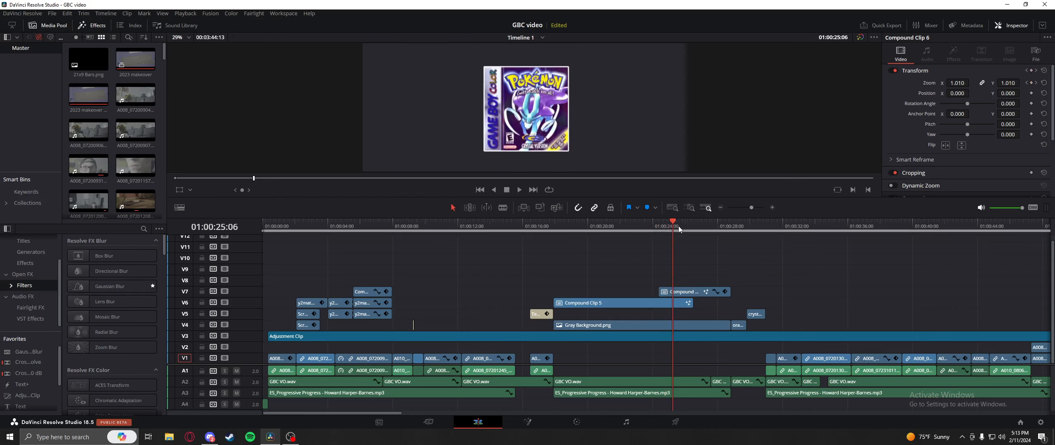
Step: Skim the rest of the edited timeline up to the long gray background section and play part of it
left_click(654, 224)
left_click_drag(654, 222, 932, 251)
left_click_drag(946, 290, 675, 243)
left_click_drag(773, 225, 979, 232)
left_click_drag(981, 286, 596, 268)
left_click_drag(615, 225, 732, 228)
left_click_drag(863, 251, 633, 253)
left_click_drag(744, 226, 780, 229)
key("space")
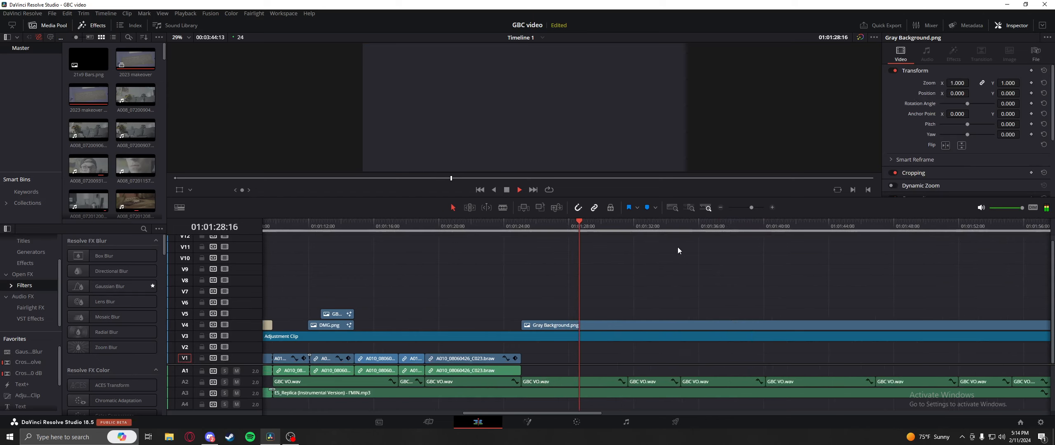
Step: Look over the remaining gray background section, and return to the start of Compound Clip 6 at 01:00:24:09
left_click_drag(640, 229, 799, 232)
left_click_drag(835, 261, 351, 222)
scroll(623, 274, "down", 5)
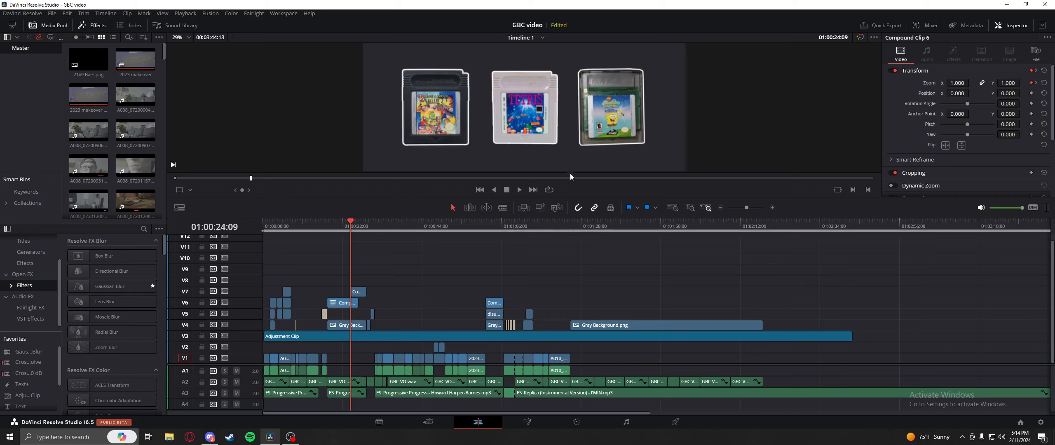
left_click_drag(311, 222, 353, 227)
Step: Select the long Gray Background.png clip on V4 and park the playhead inside it at 01:01:34:22
mouse_move(582, 226)
left_mouse_down()
mouse_move(668, 229)
mouse_move(595, 229)
left_mouse_up()
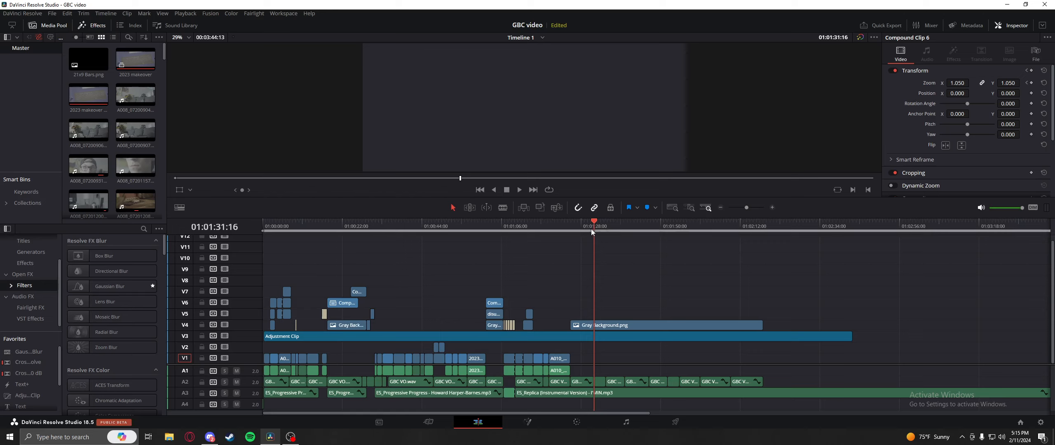
left_click_drag(590, 229, 617, 232)
left_click(673, 326)
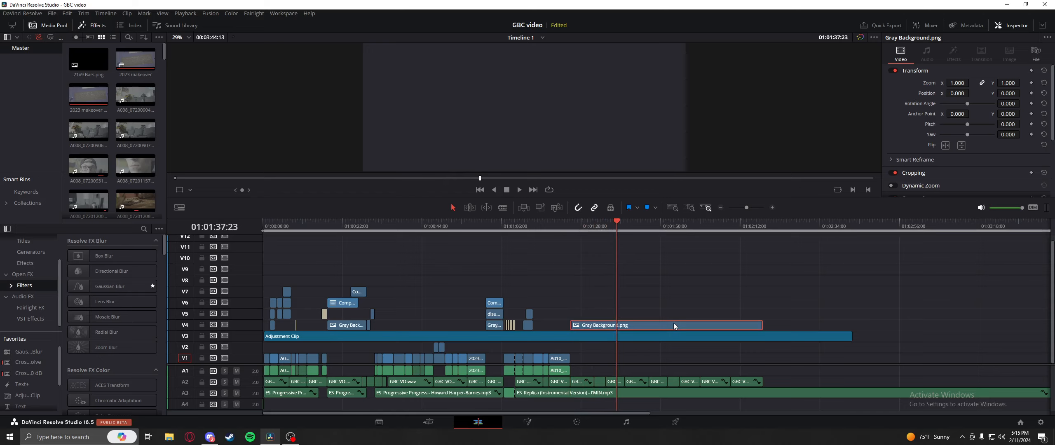
left_click_drag(634, 229, 606, 230)
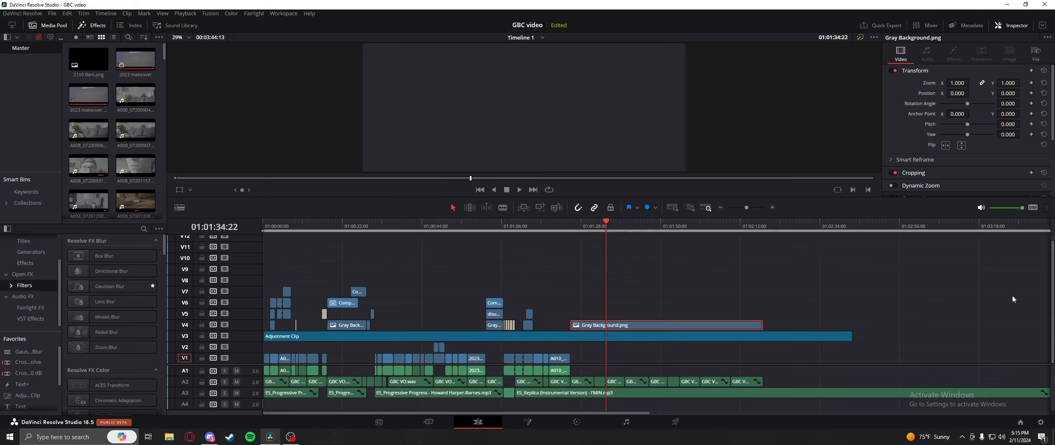
Step: Look at the project's master settings without changing them, and skim the footage back to 01:00:36:06
left_click(1040, 422)
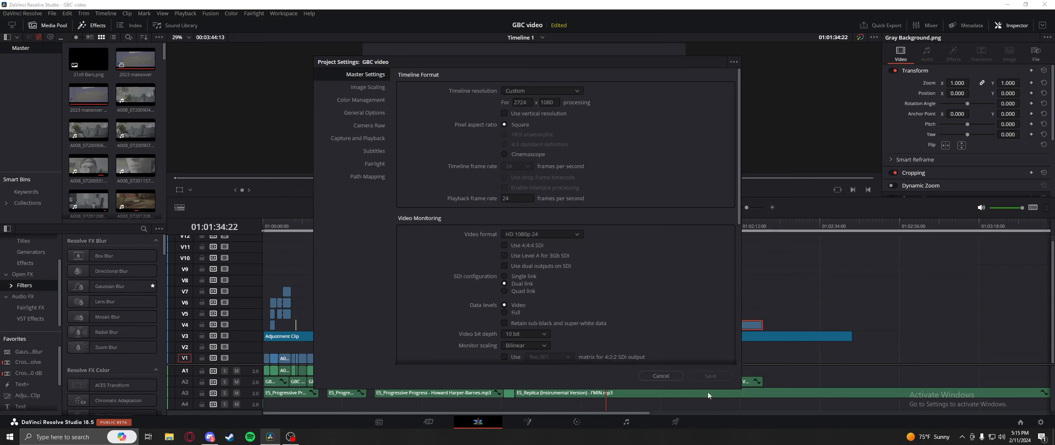
left_click(660, 376)
left_click(549, 225)
left_click(486, 227)
left_click_drag(480, 227, 425, 229)
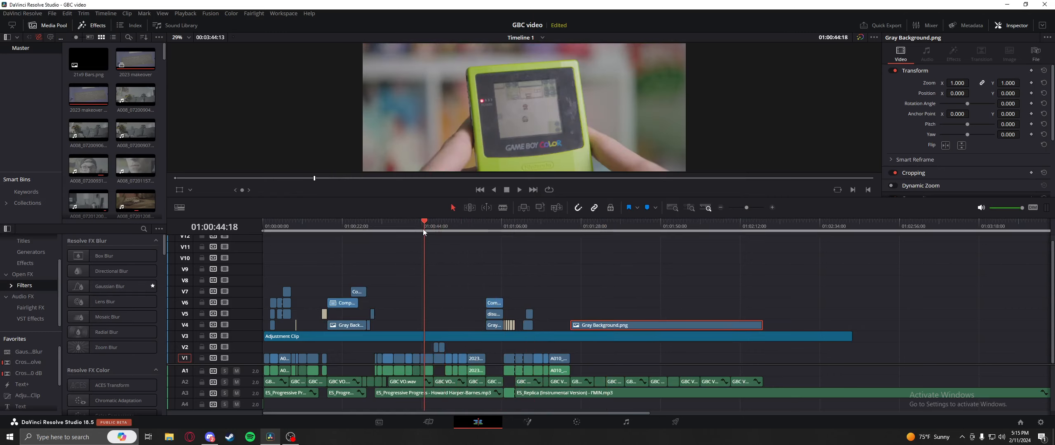
mouse_move(425, 224)
left_mouse_down()
mouse_move(415, 226)
mouse_move(442, 226)
mouse_move(413, 226)
left_mouse_up()
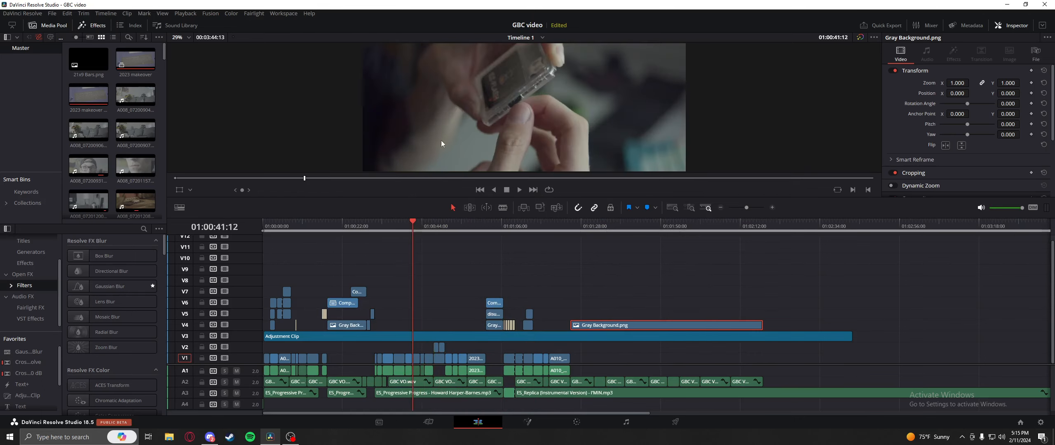
left_click_drag(415, 224, 394, 226)
Step: Examine the custom timeline resolution in the project's master settings and close them without making changes
left_click(1041, 422)
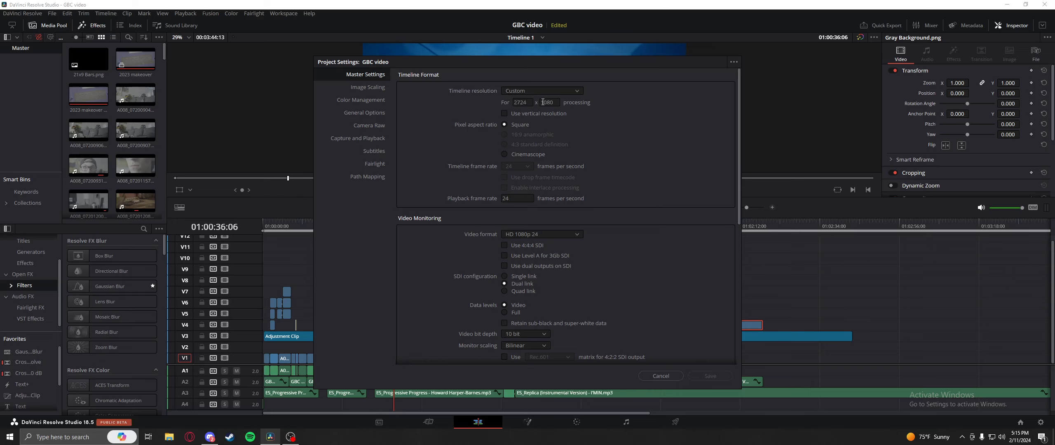
mouse_move(484, 65)
left_mouse_down()
mouse_move(477, 57)
mouse_move(486, 59)
left_mouse_up()
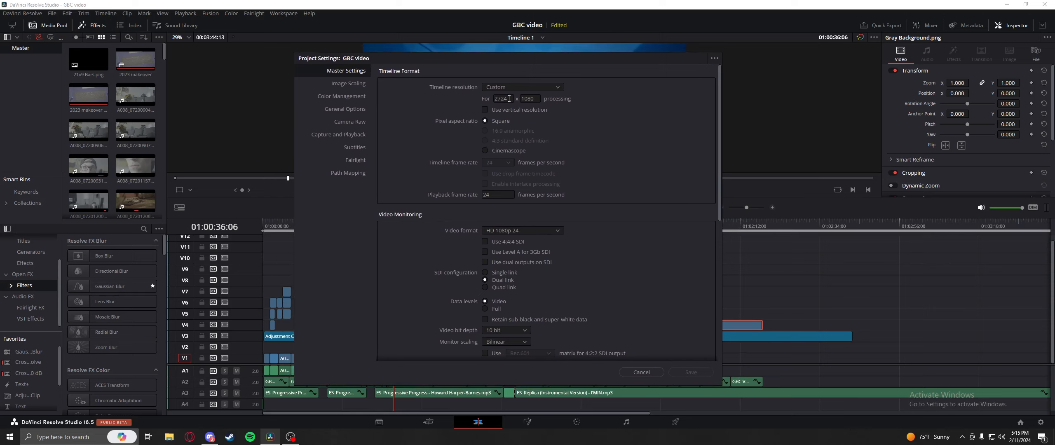
left_click(649, 371)
Step: Skim the footage around the three-cartridge graphic and the handheld console shots, ending at 01:00:39:09
left_click_drag(416, 225, 337, 245)
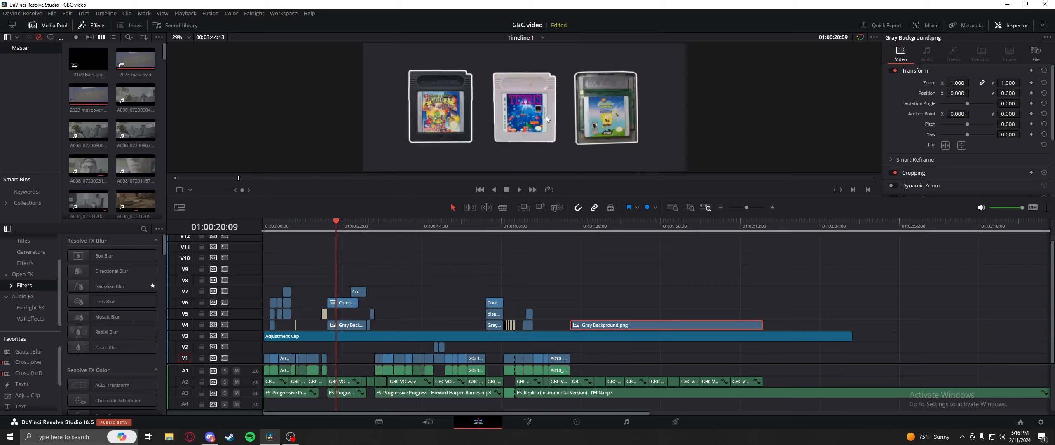
left_click(424, 224)
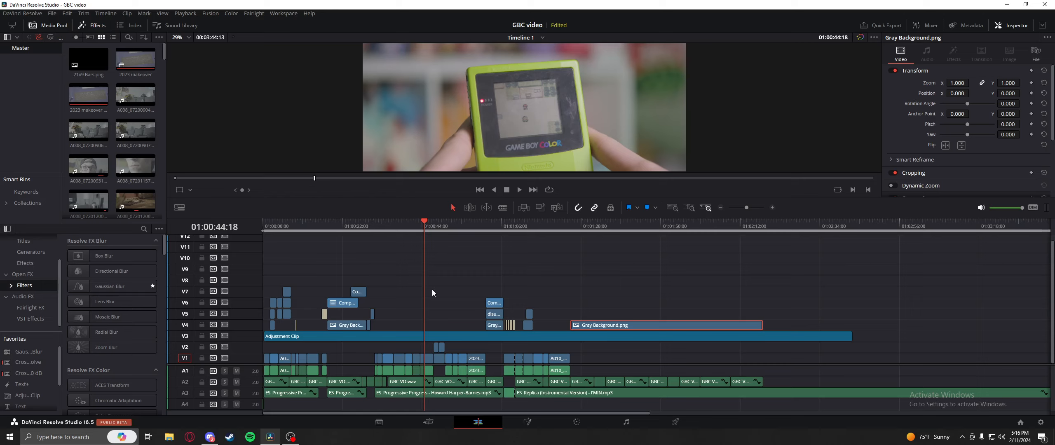
left_click_drag(421, 232, 487, 225)
left_click(414, 222)
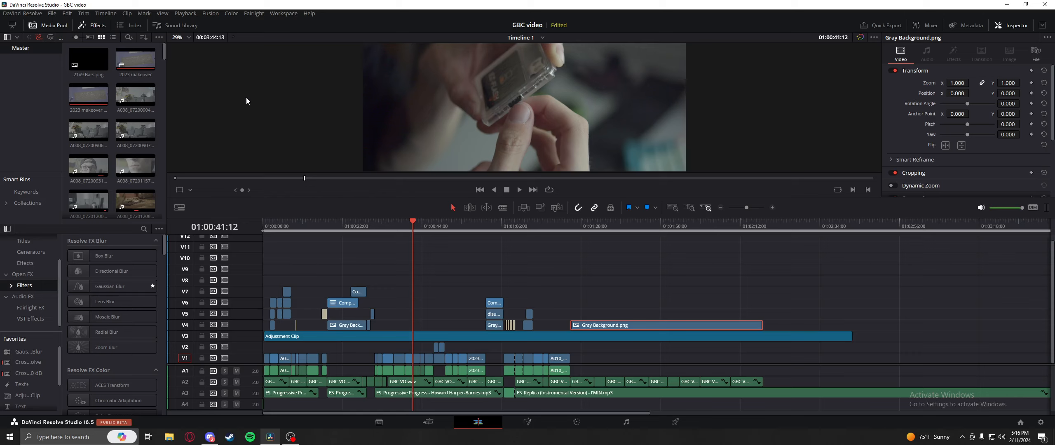
left_click_drag(263, 224, 407, 246)
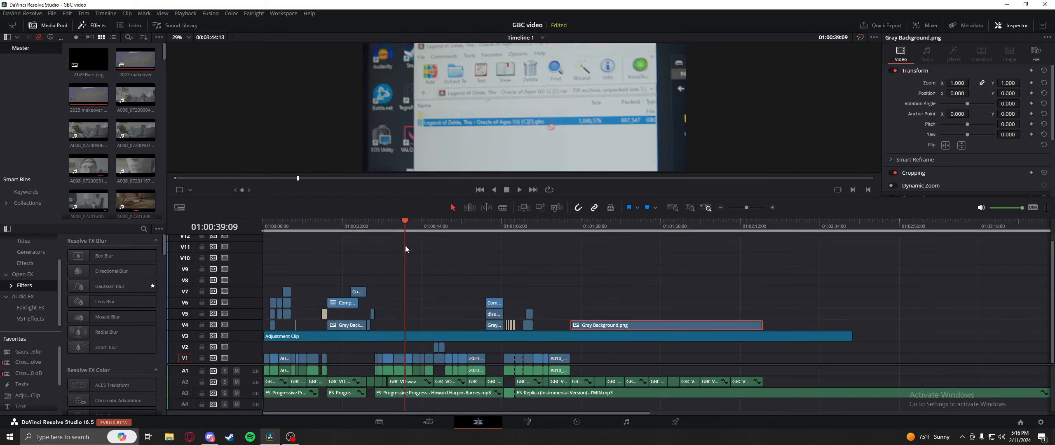
key("space")
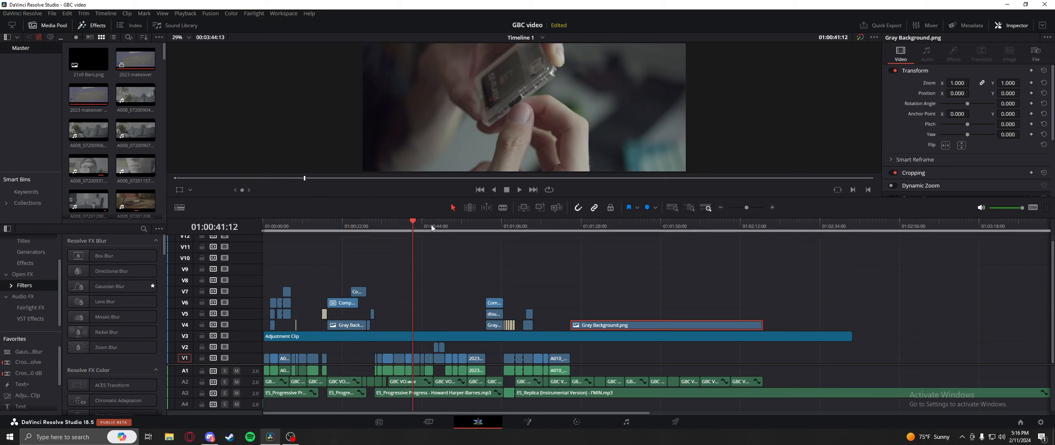
left_click_drag(453, 224, 406, 229)
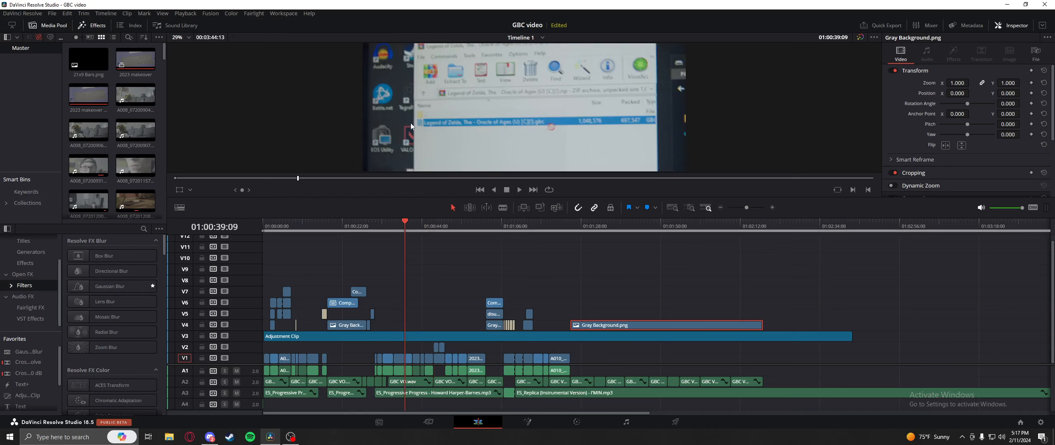
Step: Switch from the current project to the GBCv2 project through the Project Manager
left_click(52, 14)
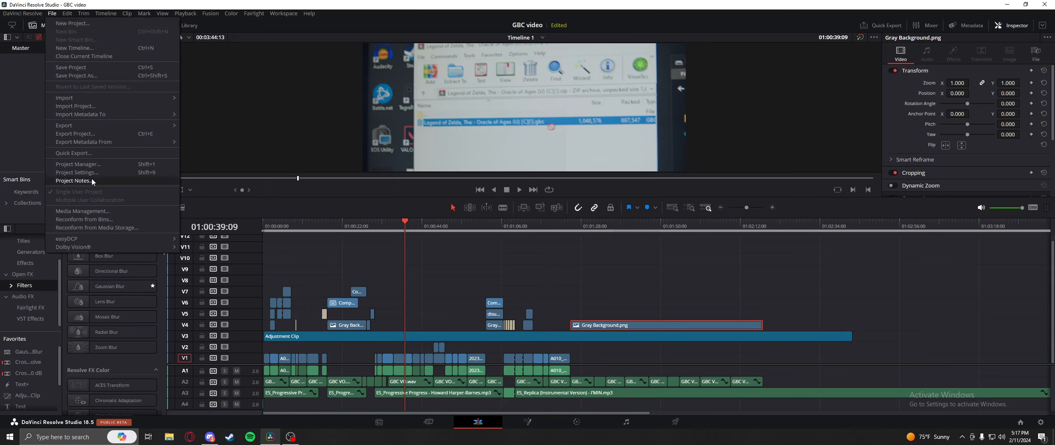
mouse_move(17, 15)
mouse_move(52, 14)
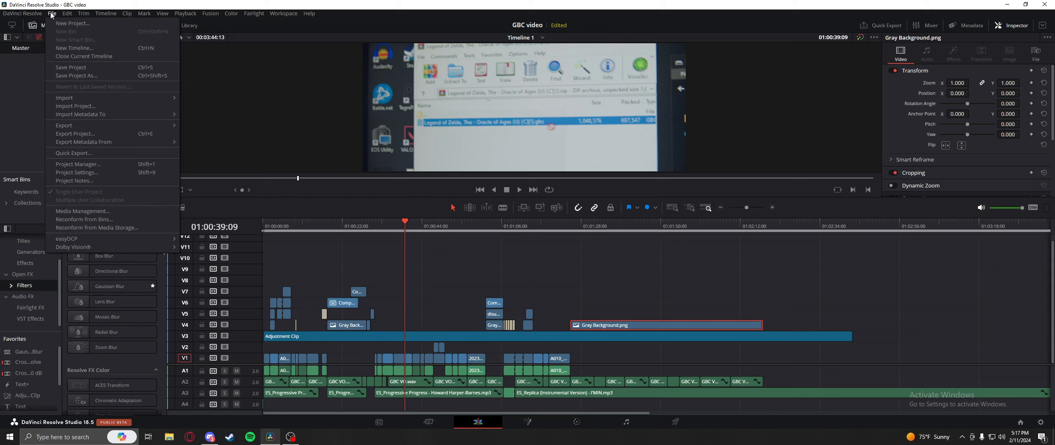
left_click(93, 164)
double_click(319, 139)
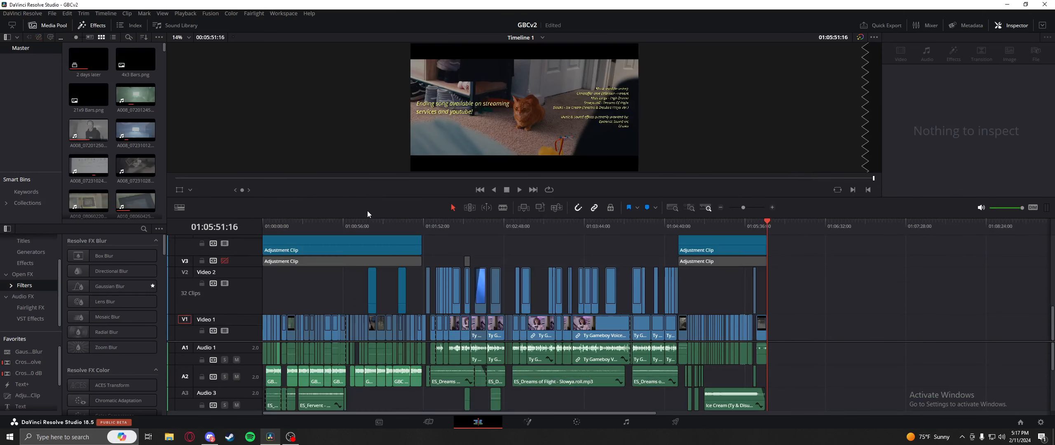
Step: Enable video track V3, disable the adjustment clip track above it, and put the playhead at 01:00:00:00
left_click(225, 261)
left_click(224, 244)
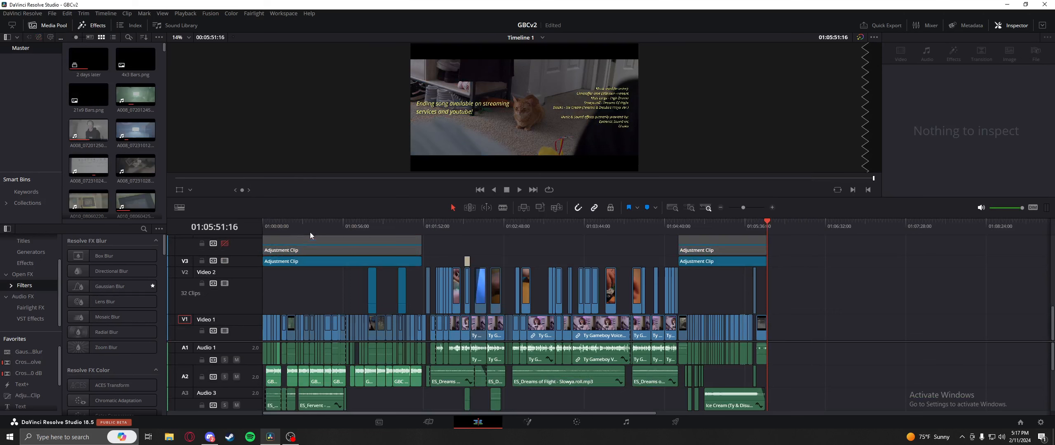
key("Home")
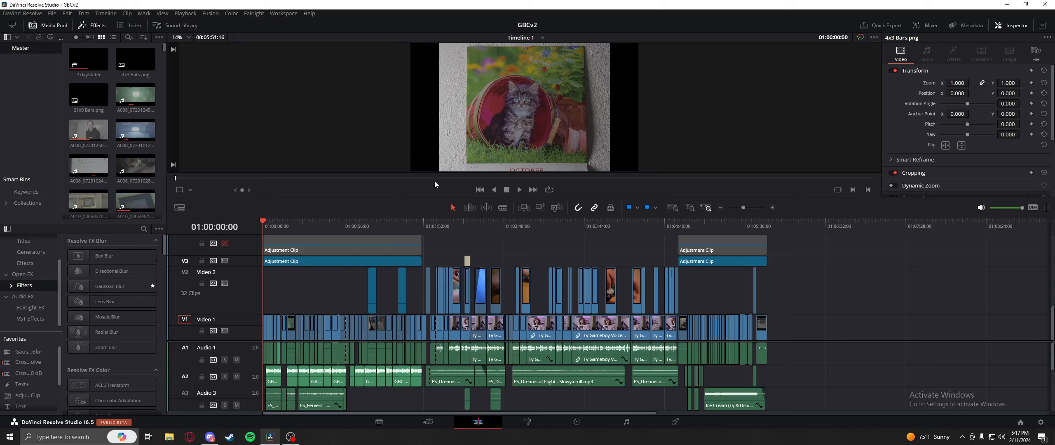
Step: Play the opening calendar shot and move on to the close-up of the face at 01:00:03:01
left_click_drag(284, 226, 250, 225)
scroll(294, 279, "up", 3)
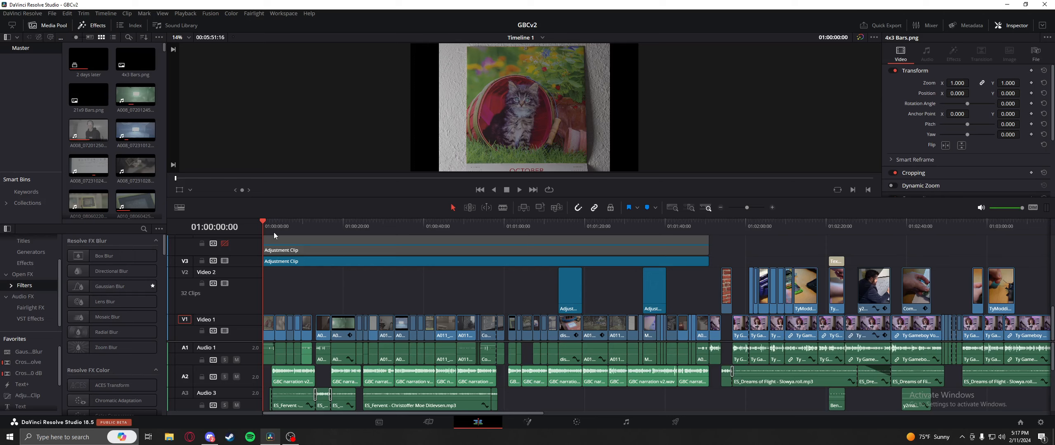
key("space")
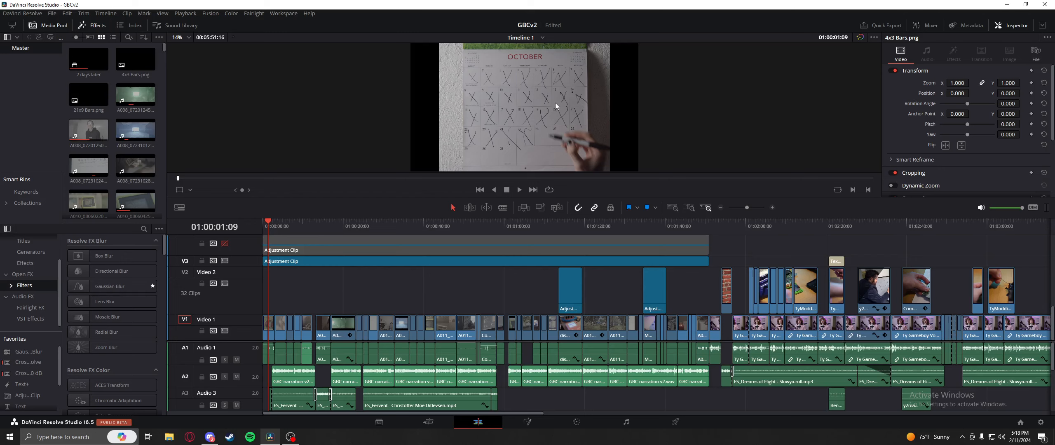
left_click_drag(273, 223, 279, 224)
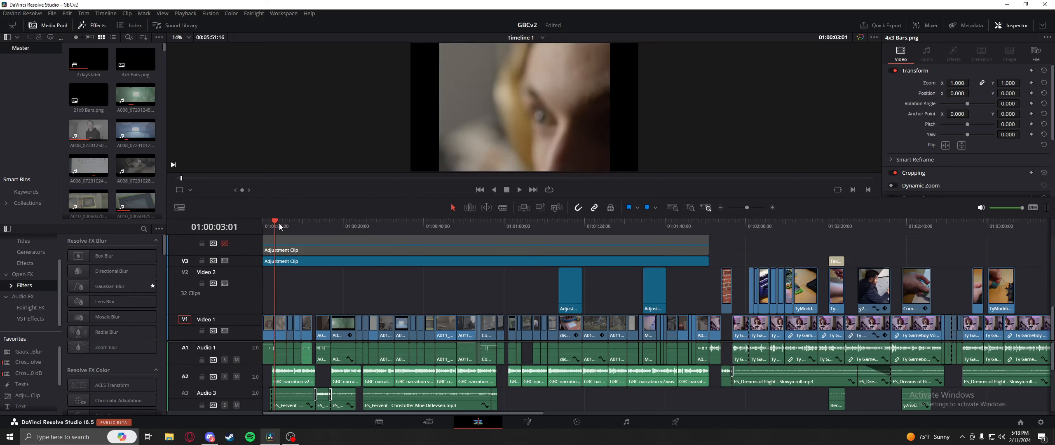
Step: Switch to the web browser and open Google Drive in a new tab
left_click(189, 437)
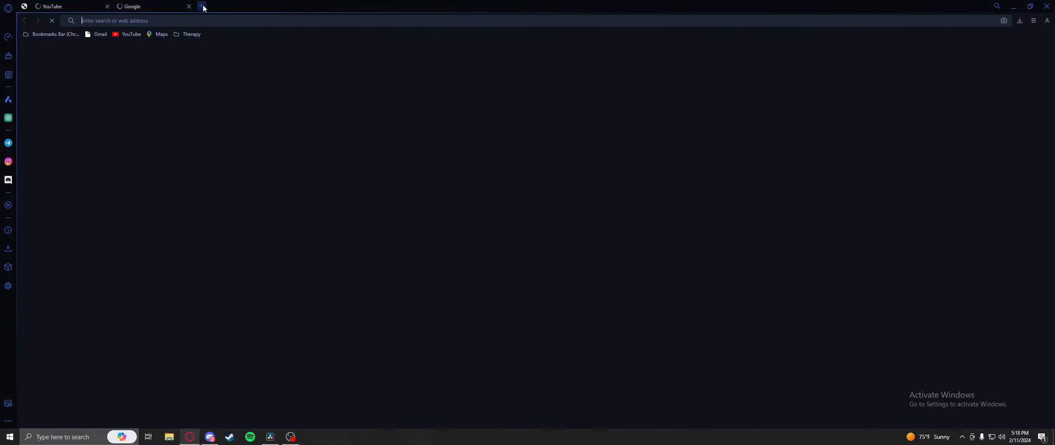
left_click(203, 6)
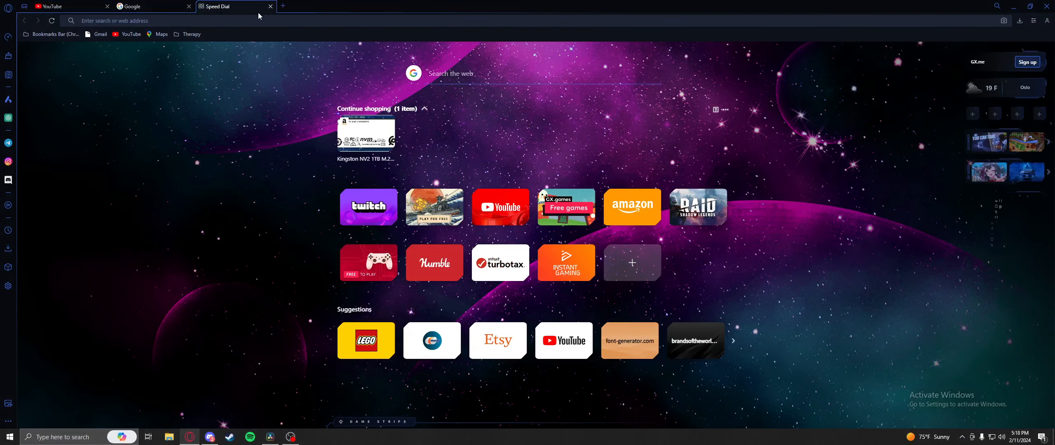
type("drive")
key("Return")
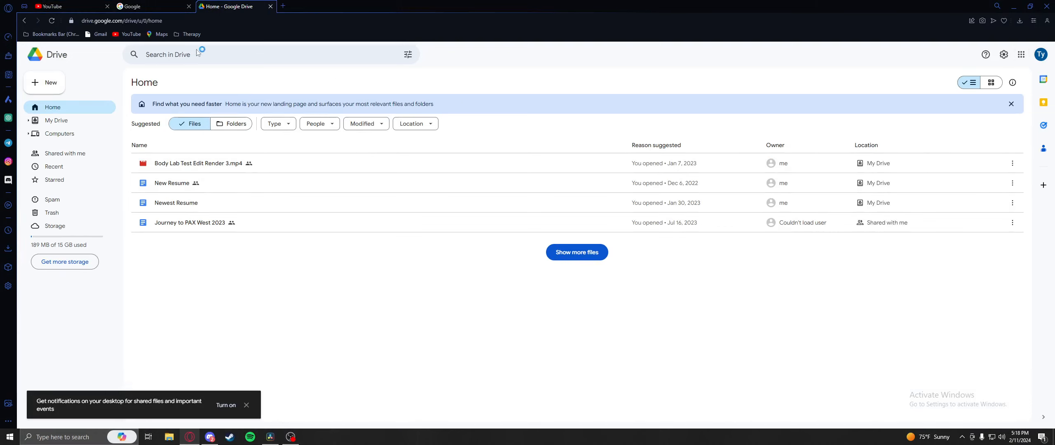
Step: Switch Drive to the first alternate Google account and open the GBC script v2 document
left_click(1041, 54)
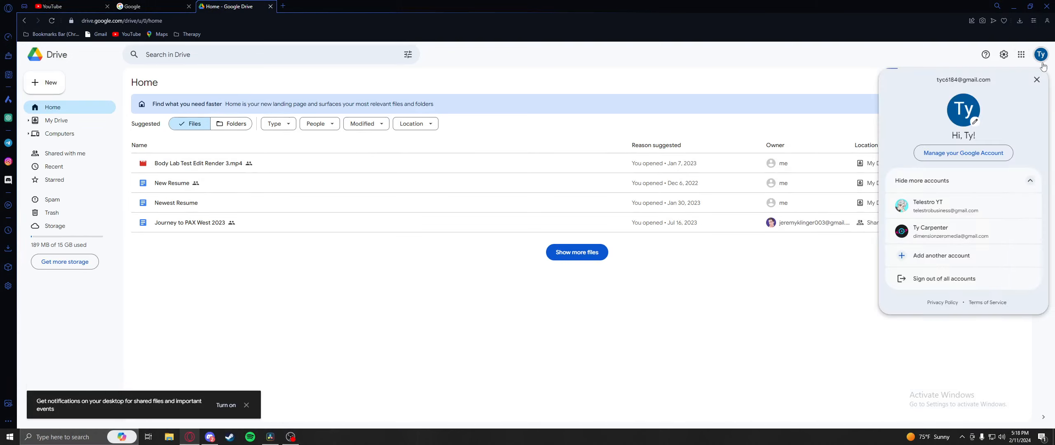
left_click(960, 206)
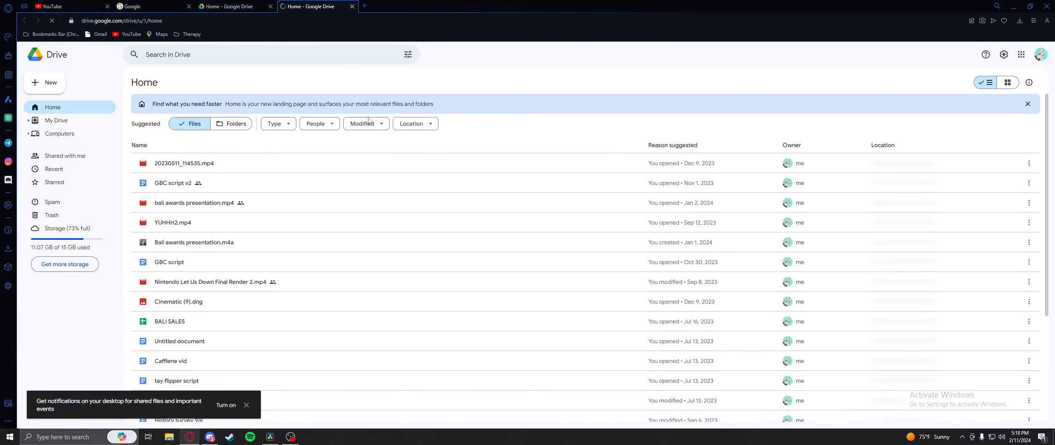
double_click(230, 185)
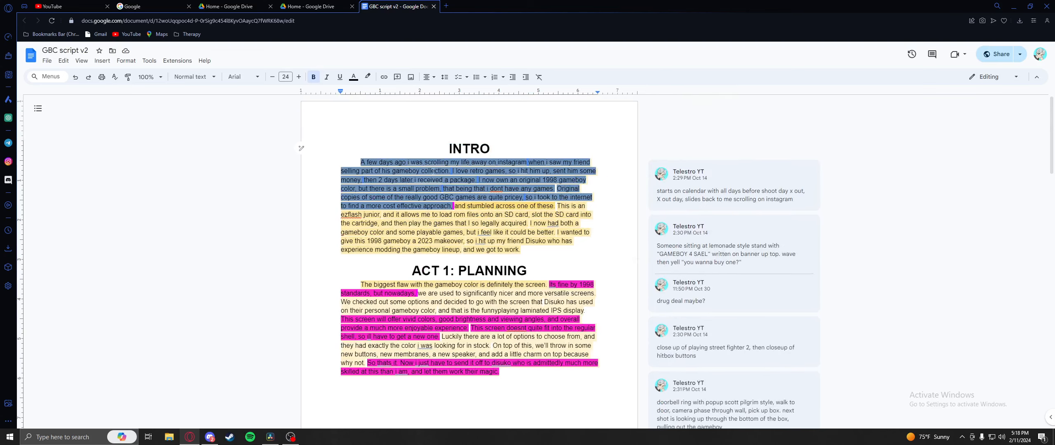
Step: Read the shot-idea comments attached to the first INTRO sentences, from the Instagram line to the line about having no games
left_click(465, 219)
left_click(462, 206)
left_click(456, 197)
left_click(448, 154)
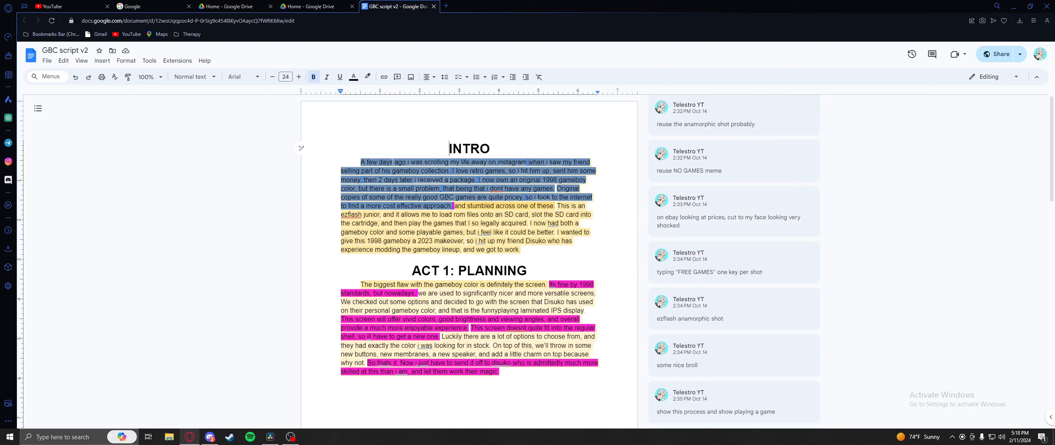
left_click(362, 162)
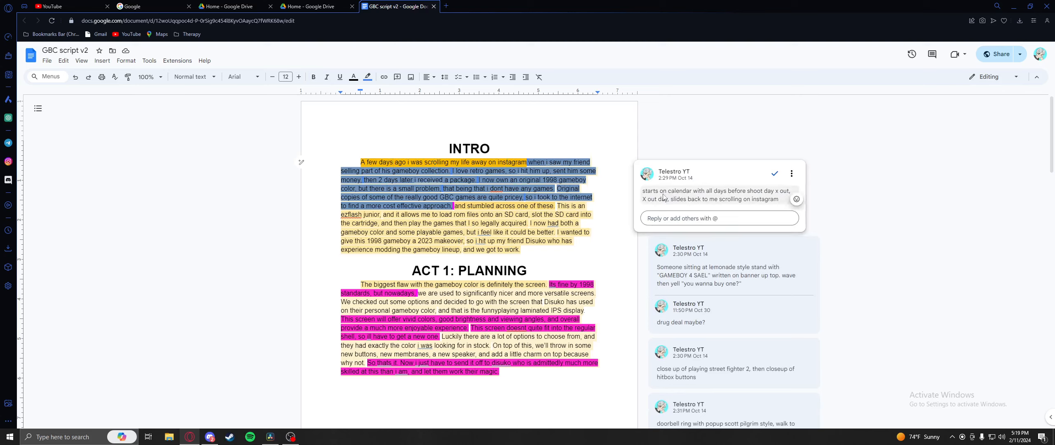
left_click(545, 162)
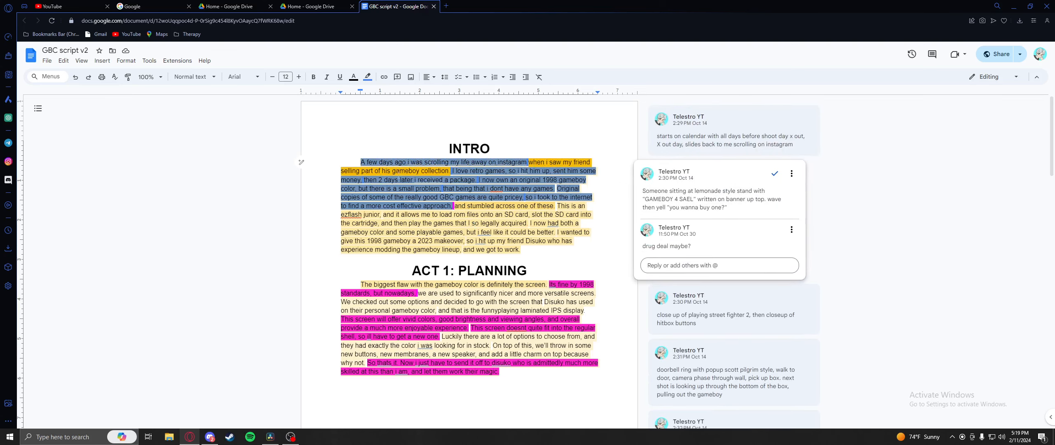
left_click(489, 180)
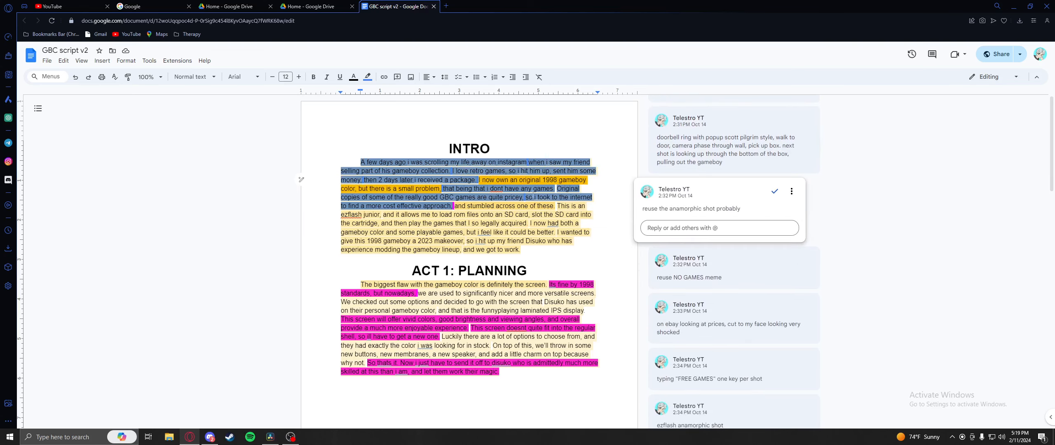
left_click(491, 188)
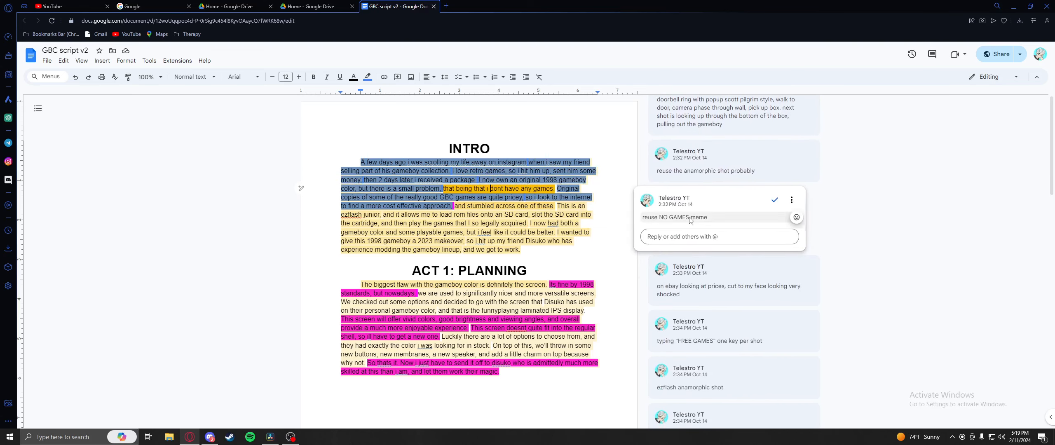
Step: Examine the comments on the remaining INTRO sentences and on the ACT 1 sentence about the screen not fitting the regular shell
left_click(512, 206)
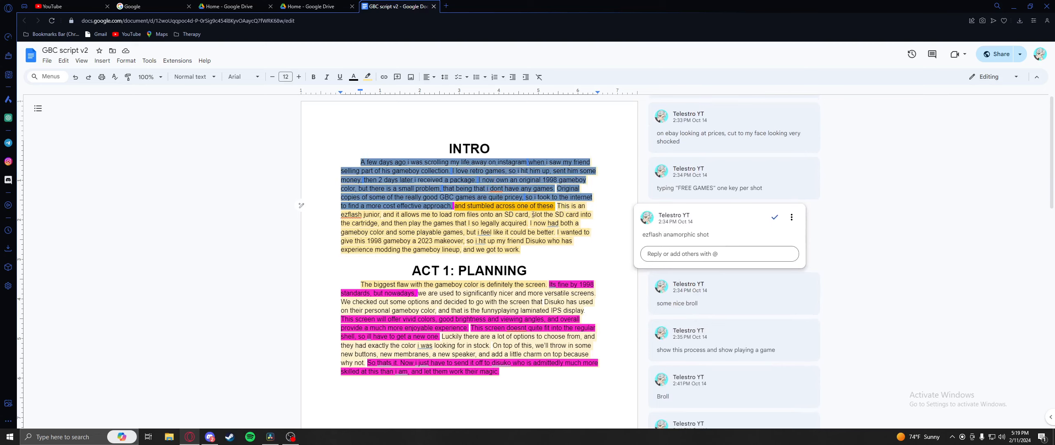
left_click(571, 206)
left_click(488, 215)
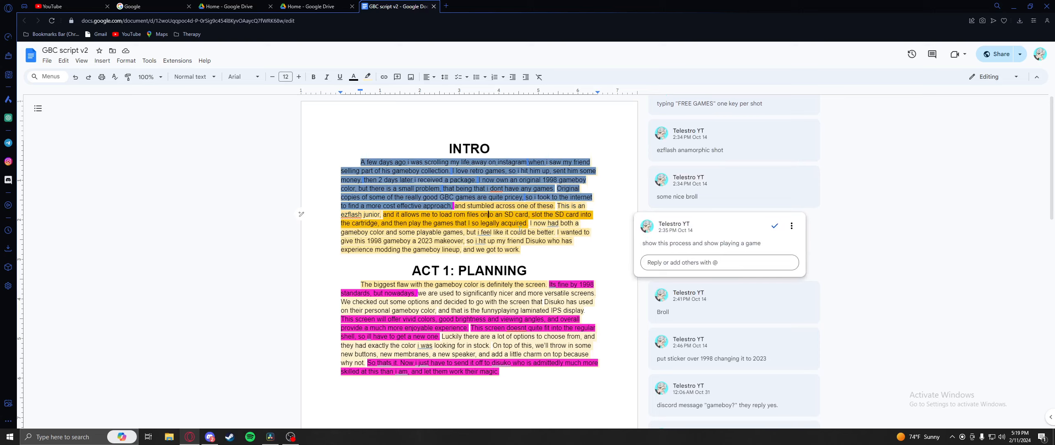
left_click(545, 224)
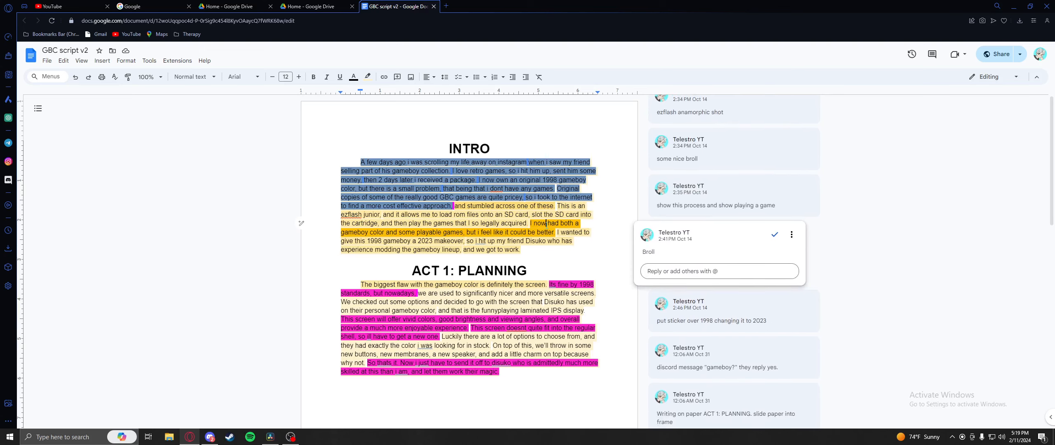
left_click(571, 242)
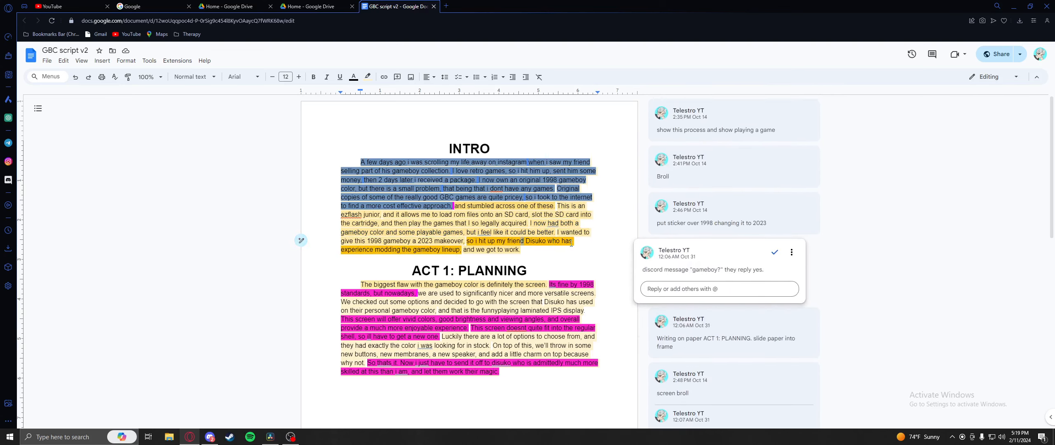
left_click(550, 214)
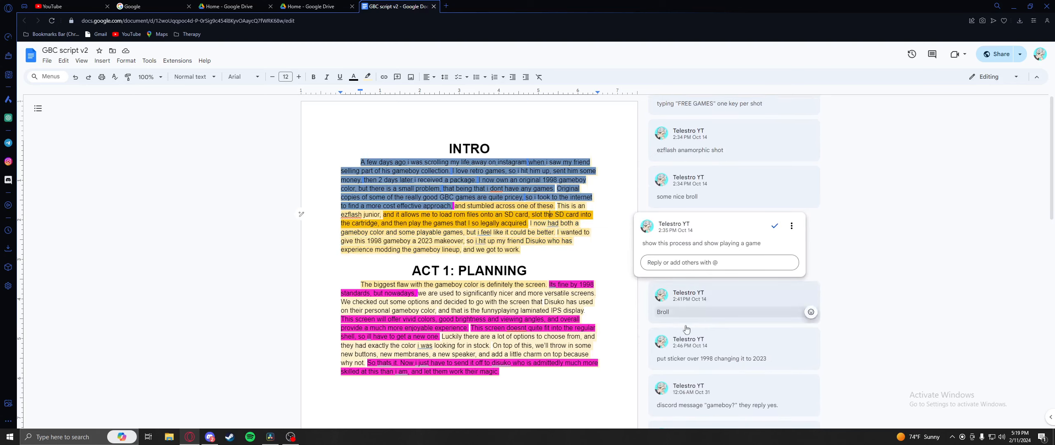
left_click(707, 297)
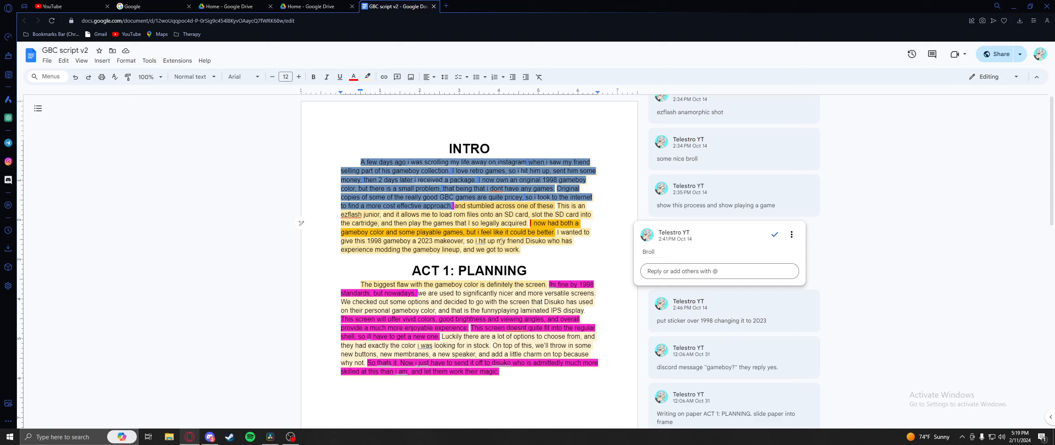
left_click(480, 179)
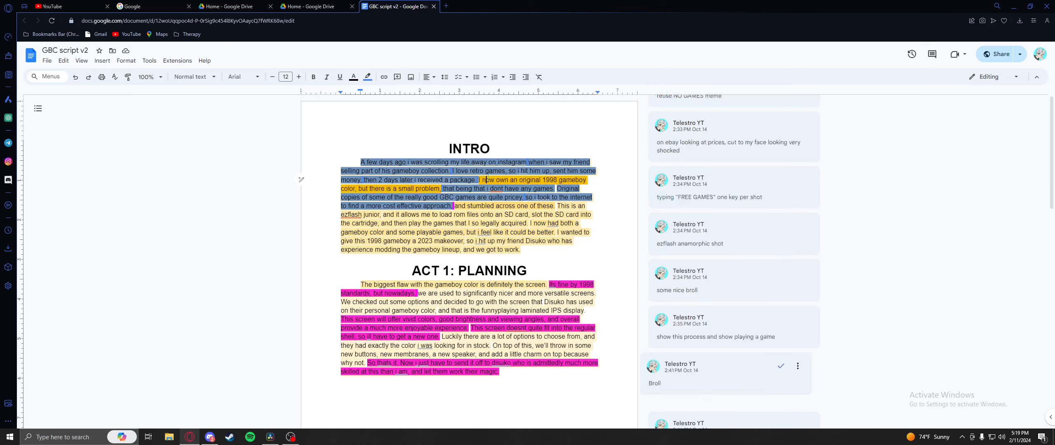
left_click(480, 328)
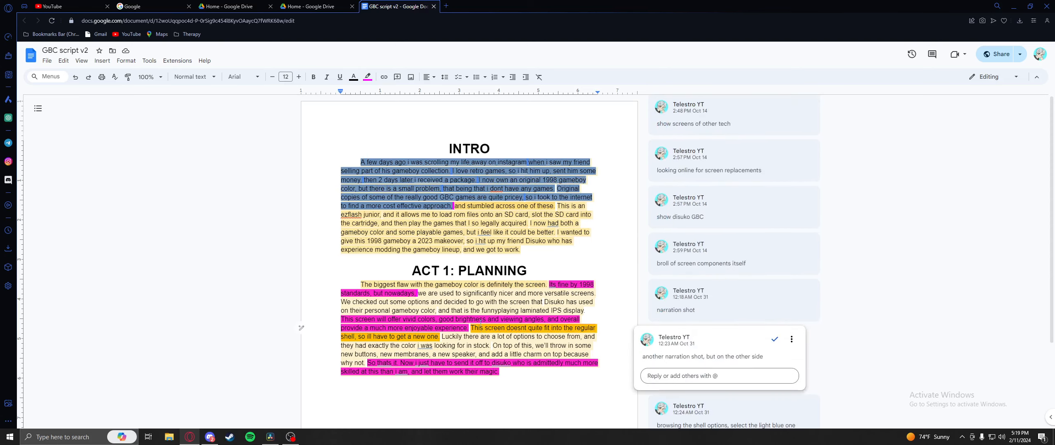
Step: Read the comments on the INTRO package and SD card sentences and on the ACT 1 screen, shell and send-off sentences
left_click(482, 354)
left_click(441, 181)
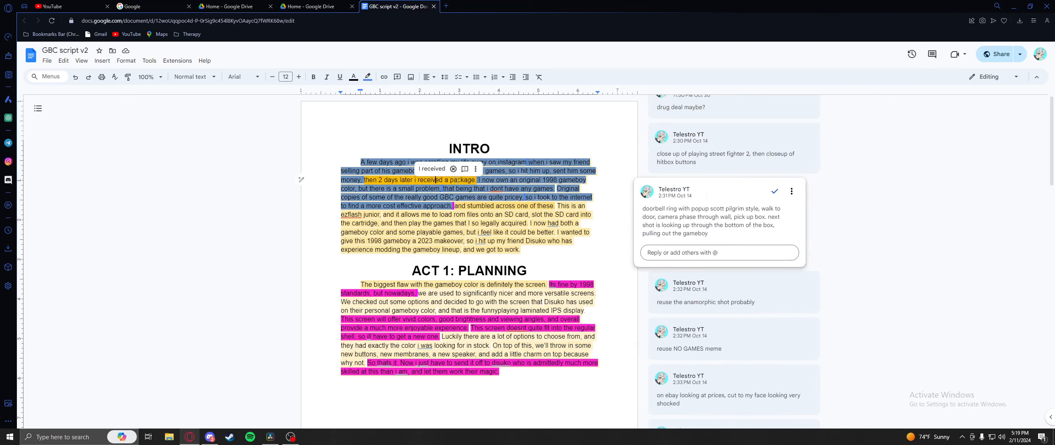
left_click(480, 216)
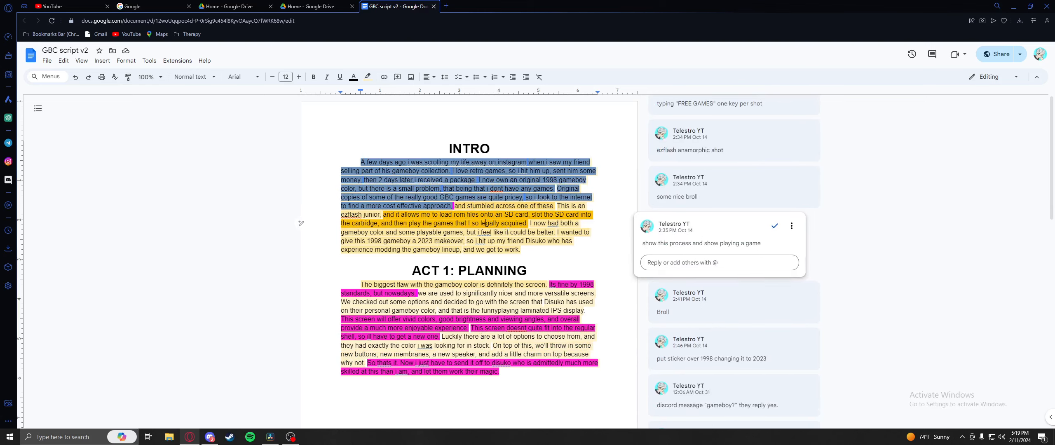
left_click(511, 330)
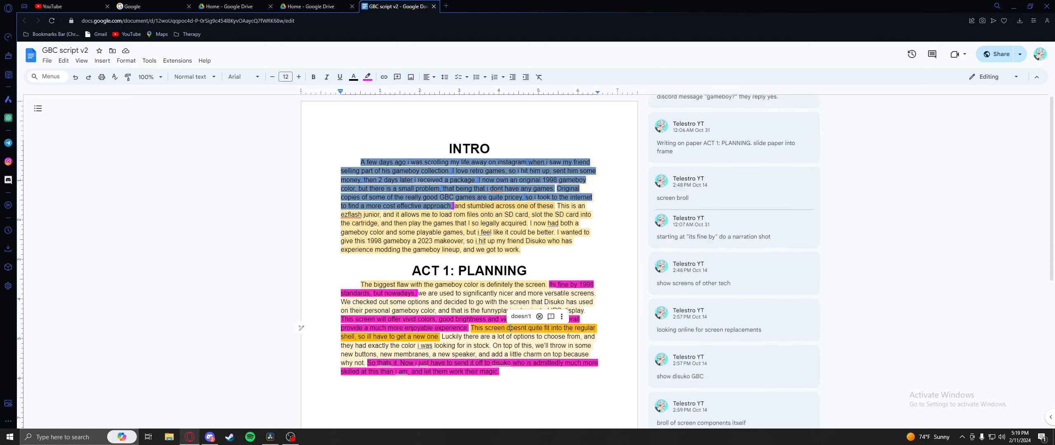
left_click(477, 312)
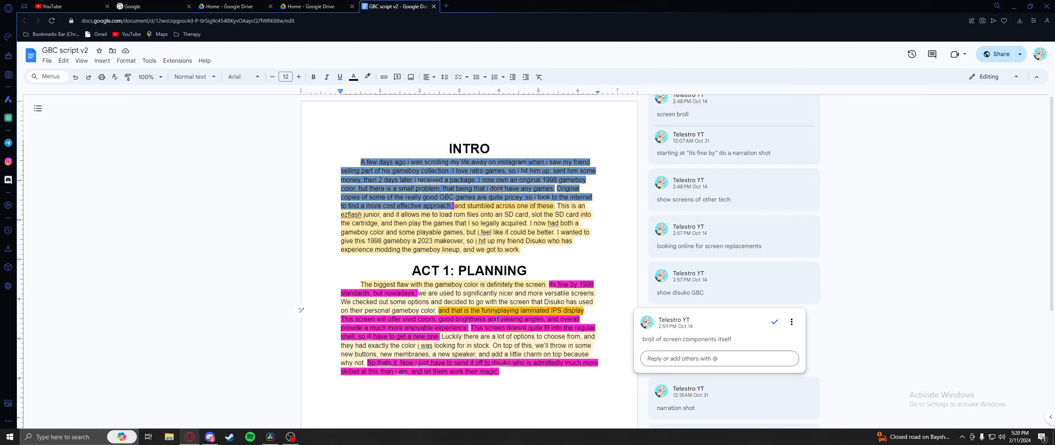
left_click(483, 354)
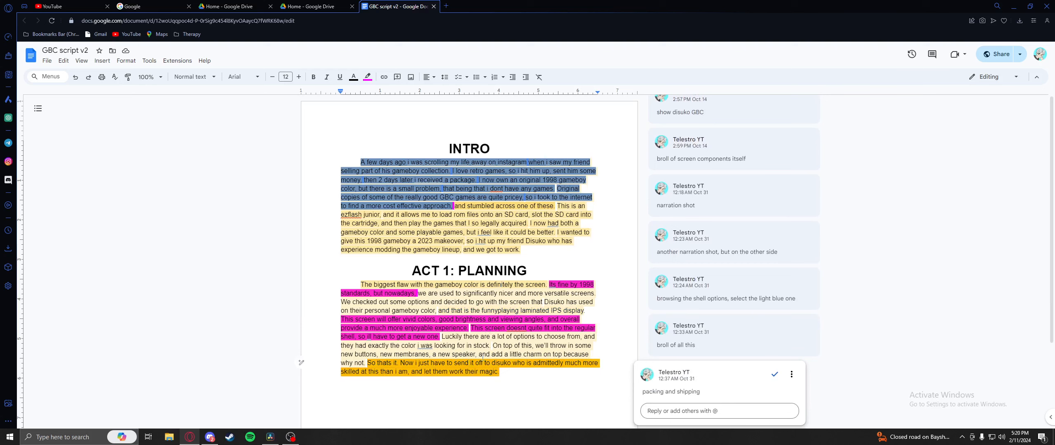
Step: Read the INTRO comments from the pricey GBC games sentence through the 2023 makeover and the friend who mods gameboys
left_click(532, 187)
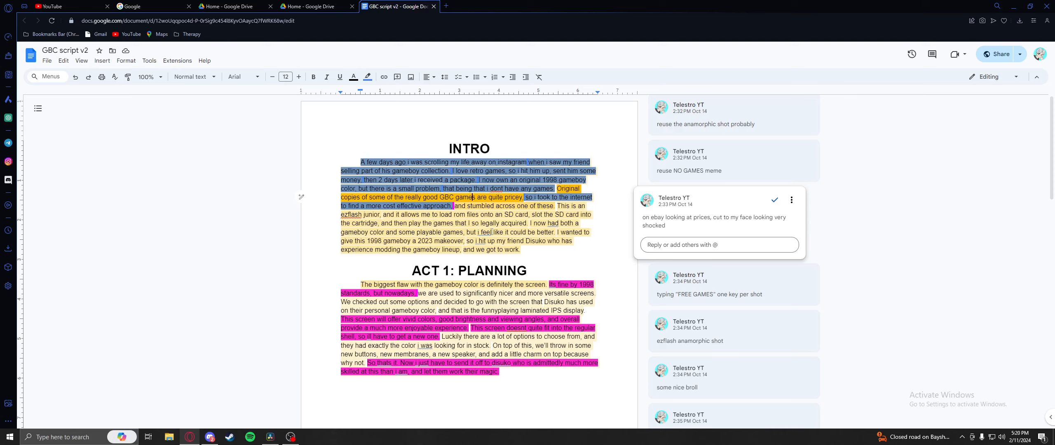
left_click(492, 232)
left_click(476, 225)
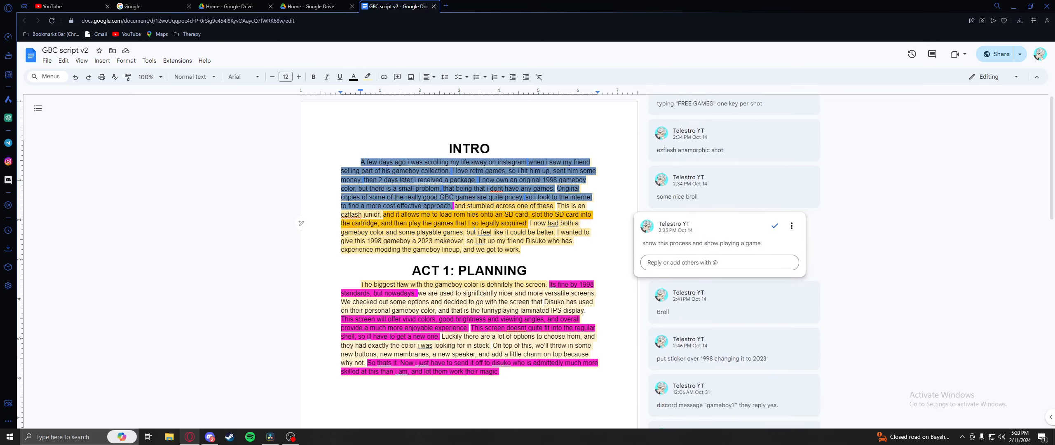
left_click(562, 236)
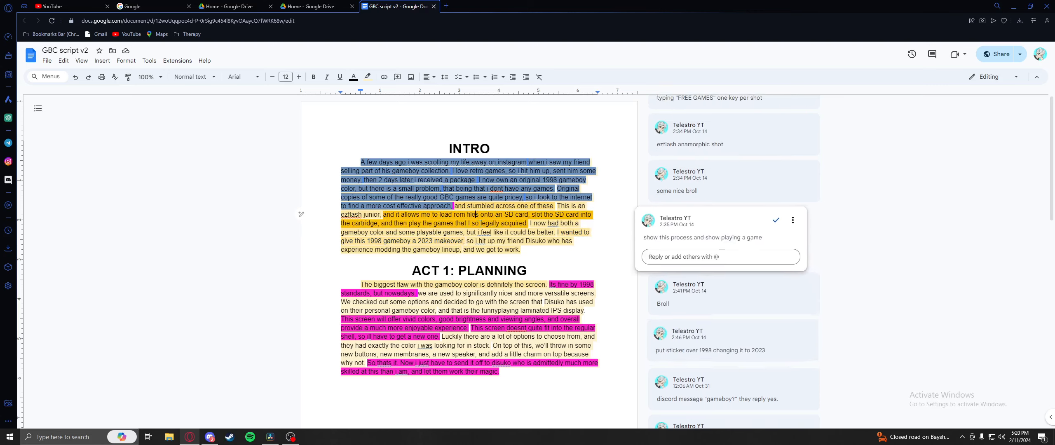
left_click(454, 214)
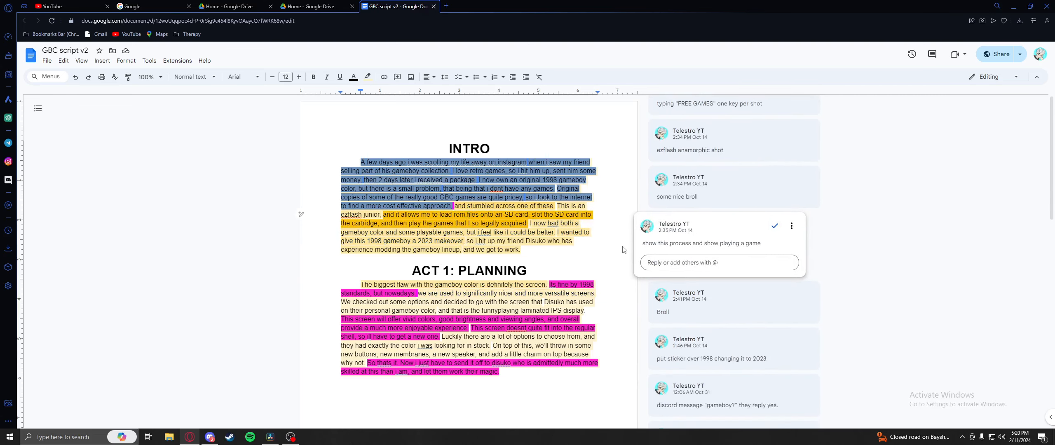
left_click(701, 310)
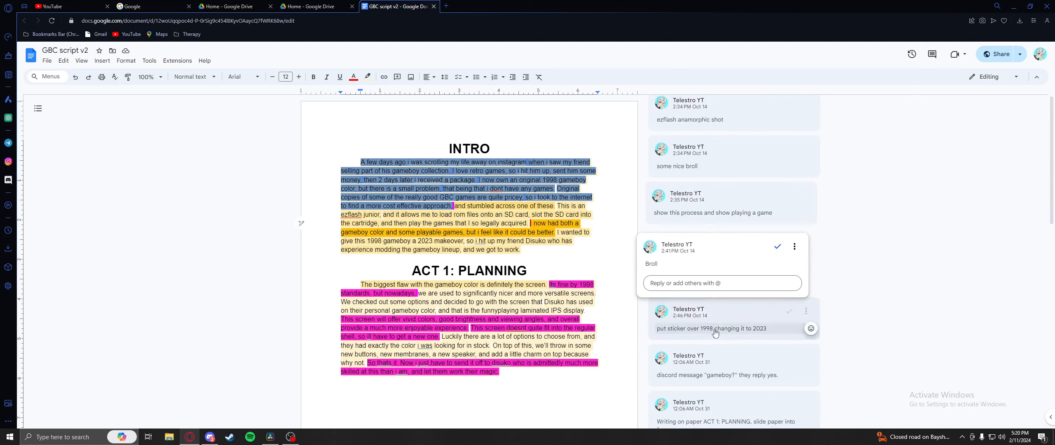
left_click(731, 309)
left_click(732, 311)
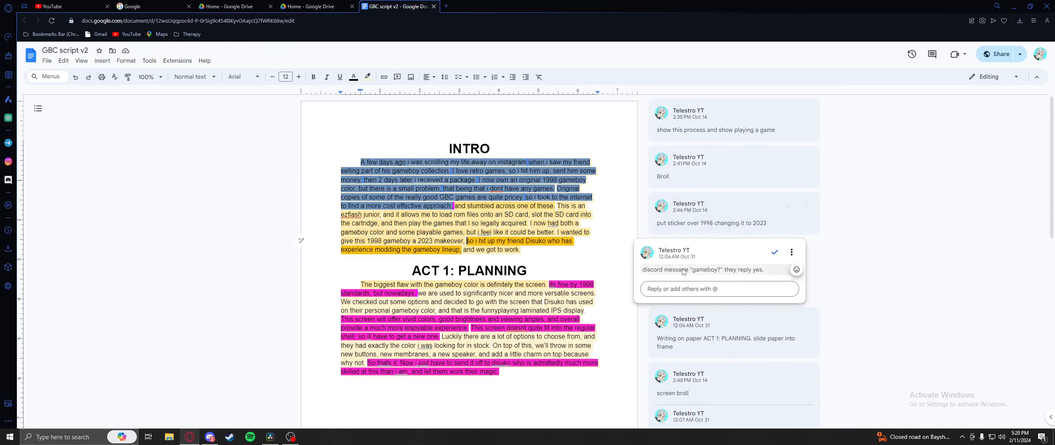
left_click(735, 206)
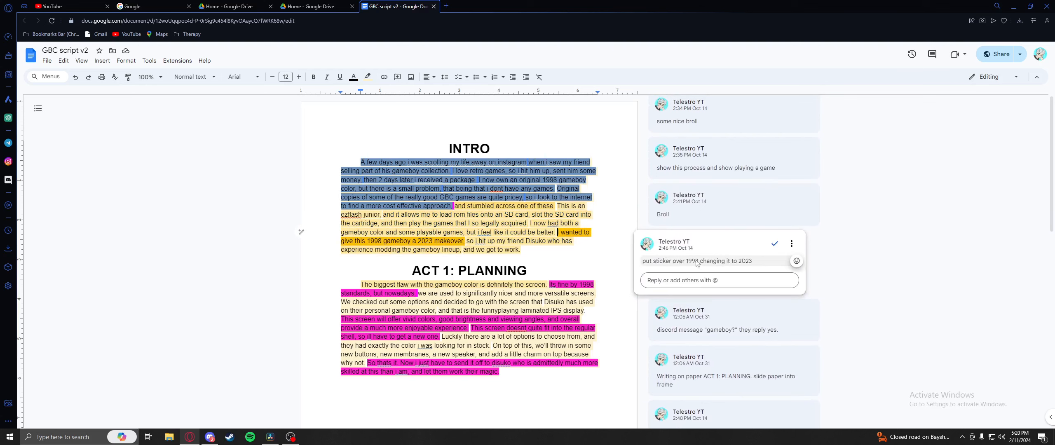
Step: Examine the comment on the closing "and we got to work" phrase and compare it with the SD card sentence's comment
scroll(521, 239, "down", 3)
scroll(522, 239, "up", 2)
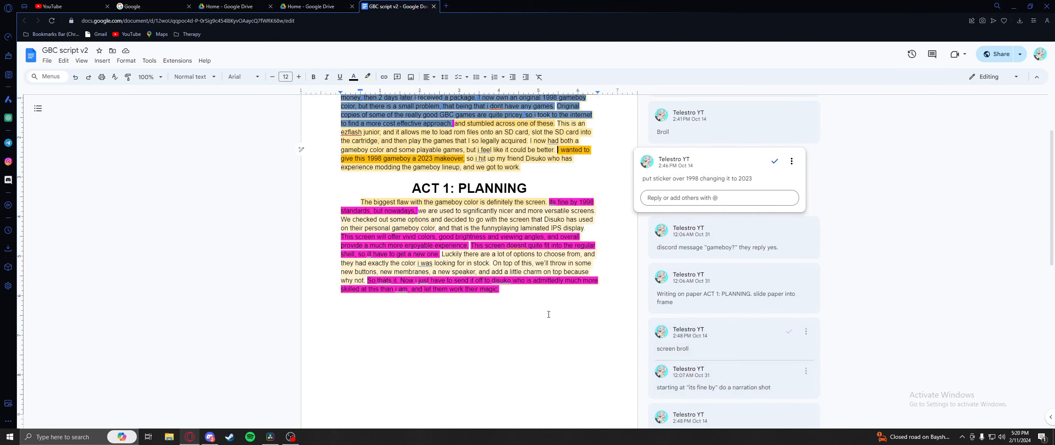
scroll(522, 239, "up", 1)
left_click(496, 241)
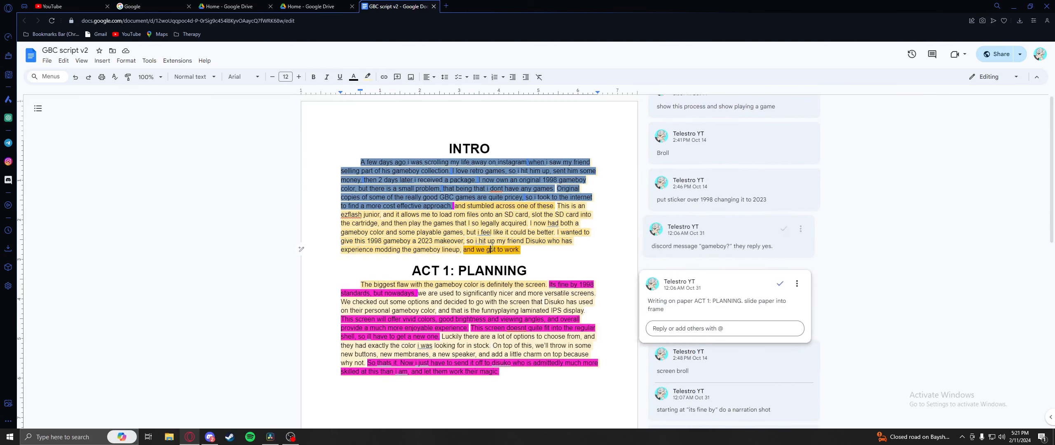
key("Up")
key("Up")
key("Up")
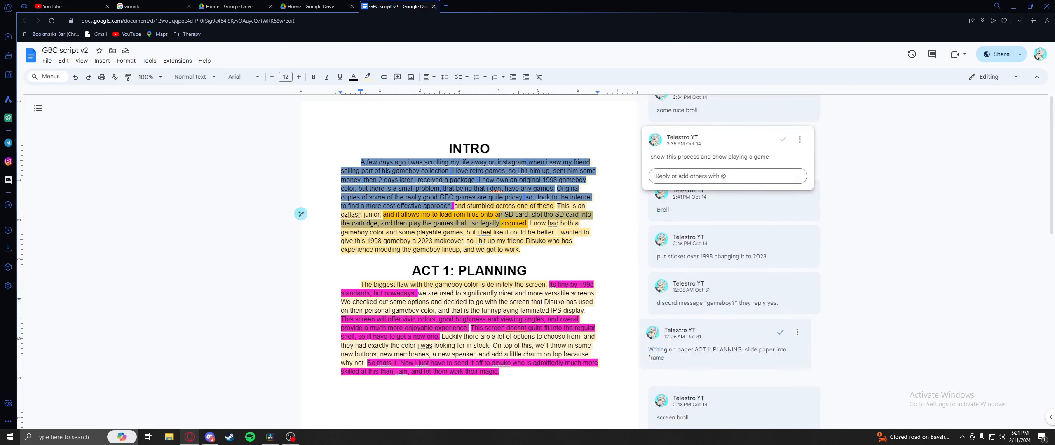
key("Down")
key("Down")
key("Down")
key("Down")
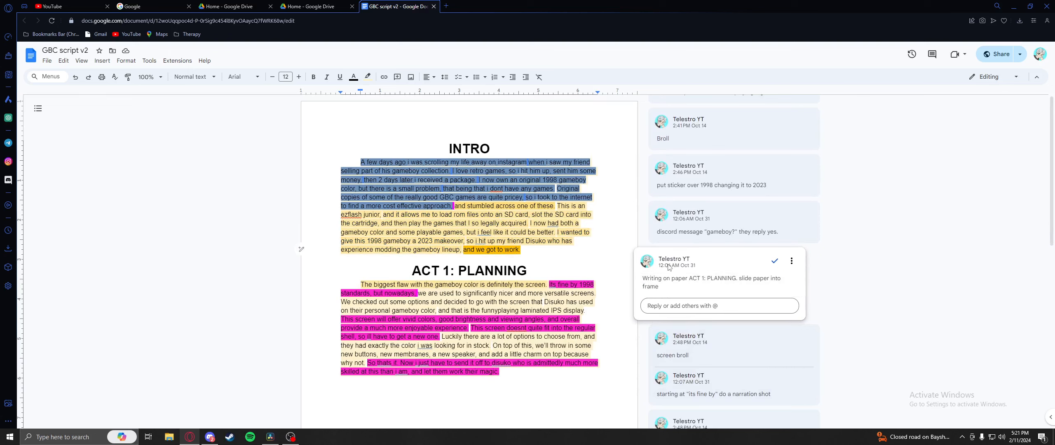
Step: Step through the shot comments again from the SD card sentence to the sentence about hitting up the modding friend
left_click(496, 232)
key("Up")
key("Up")
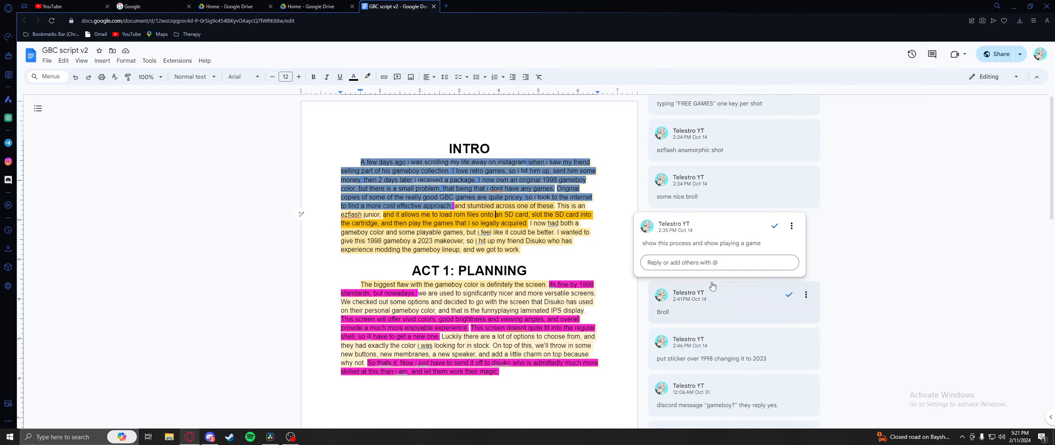
left_click(713, 286)
left_click(722, 303)
left_click(734, 316)
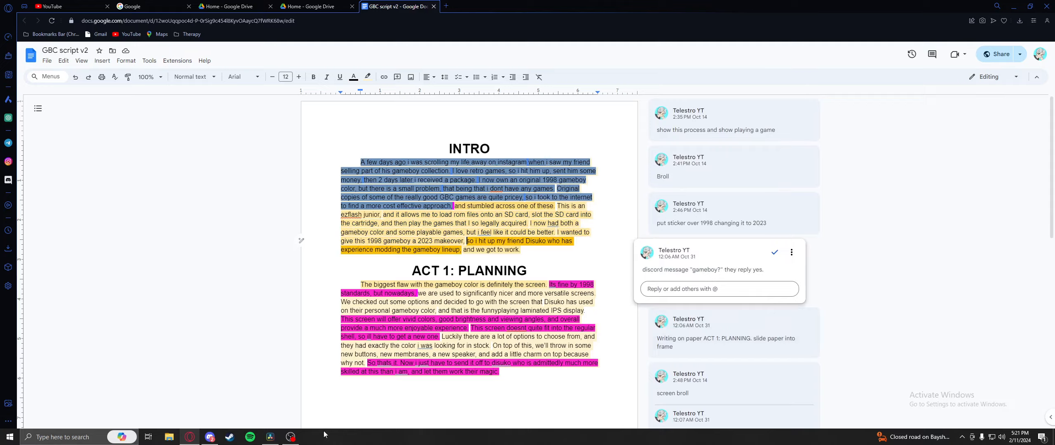
Step: Switch to DaVinci Resolve, skim the opening seconds of Timeline 1 and return the playhead to its start
left_click(270, 437)
left_click(284, 226)
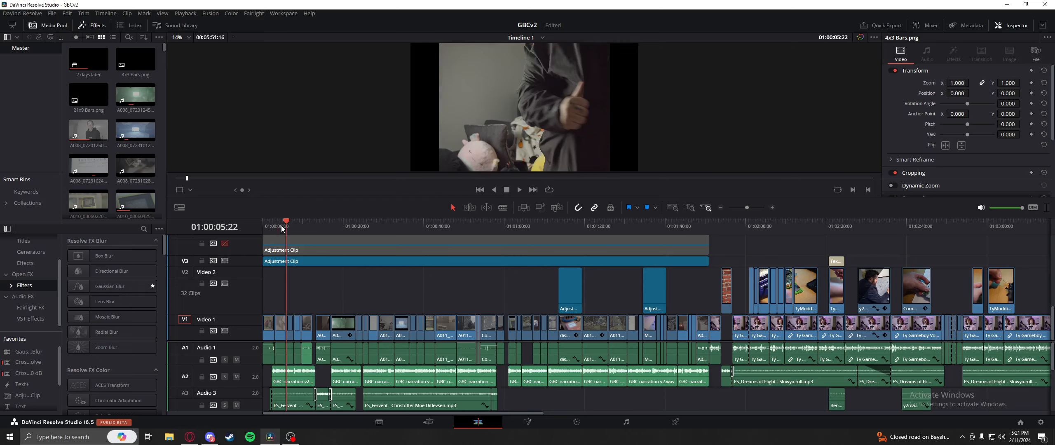
left_click(290, 226)
left_click(286, 226)
left_click_drag(304, 227, 260, 235)
Step: Inspect the long adjustment clips on Video 4 and Video 3 that cover the first part of the timeline
left_click(285, 262)
scroll(330, 288, "up", 1)
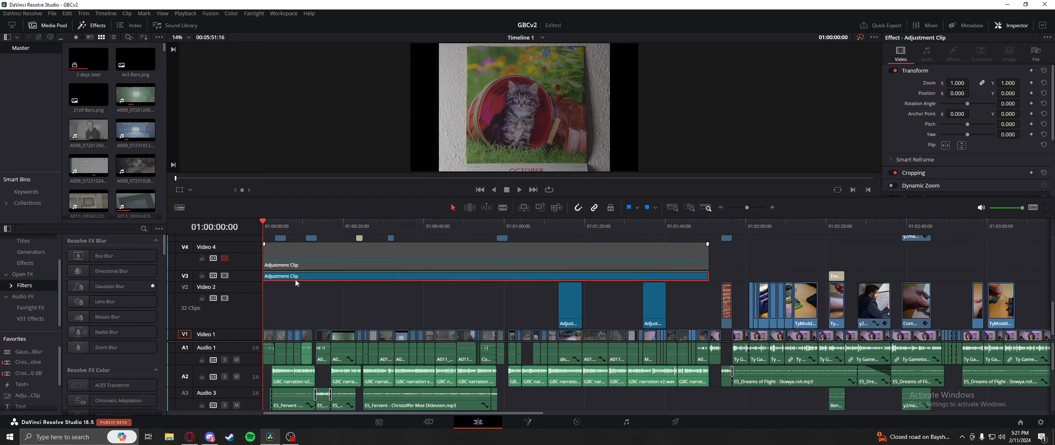
scroll(381, 313, "up", 1)
scroll(397, 324, "up", 1)
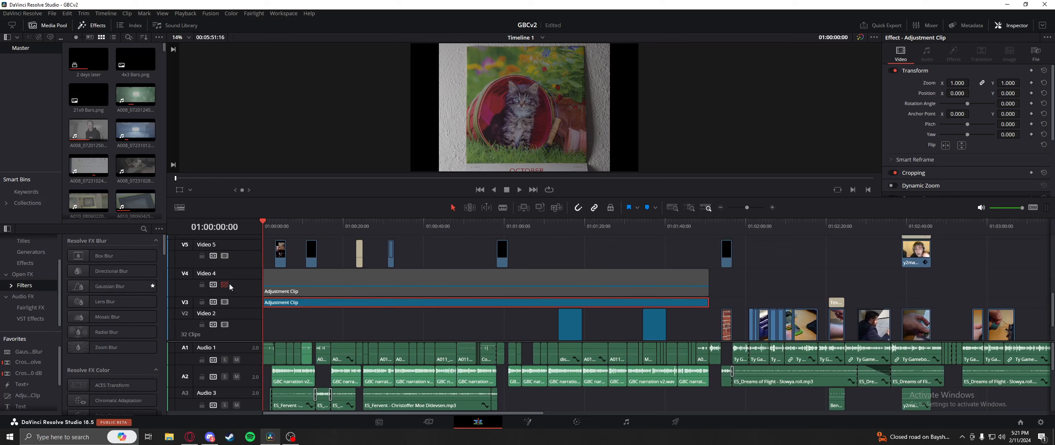
left_click(314, 285)
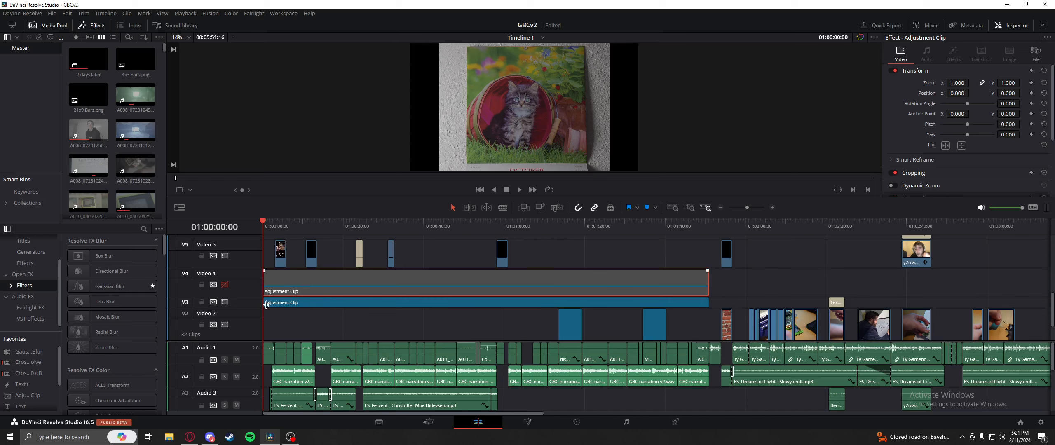
left_click(303, 303)
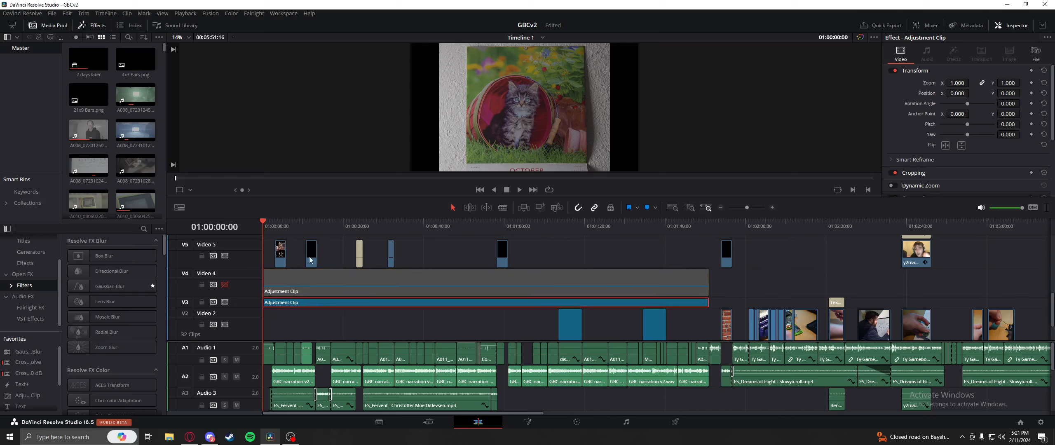
Step: Preview the opening footage with the Video 3 adjustment track disabled and re-enabled, and return to the timeline start
key("space")
left_click(224, 301)
mouse_move(322, 230)
left_mouse_down()
mouse_move(367, 224)
mouse_move(335, 230)
left_mouse_up()
left_click(224, 301)
left_click_drag(414, 227, 262, 227)
scroll(463, 247, "down", 1)
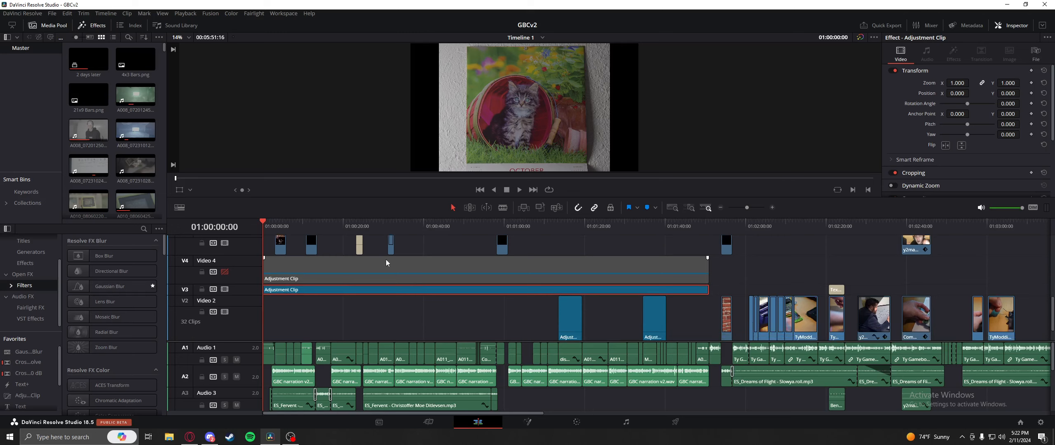
Step: Preview the "2 DAYS LATER" title over the button-controller shot and park the playhead just before it at 01:00:09:15
left_click_drag(259, 230, 307, 229)
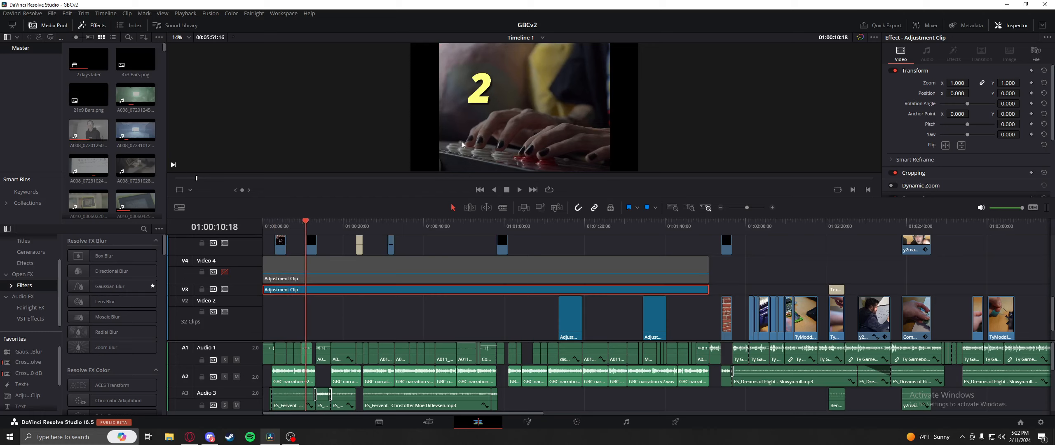
mouse_move(313, 228)
left_mouse_down()
mouse_move(340, 227)
mouse_move(295, 227)
mouse_move(307, 226)
left_mouse_up()
key("space")
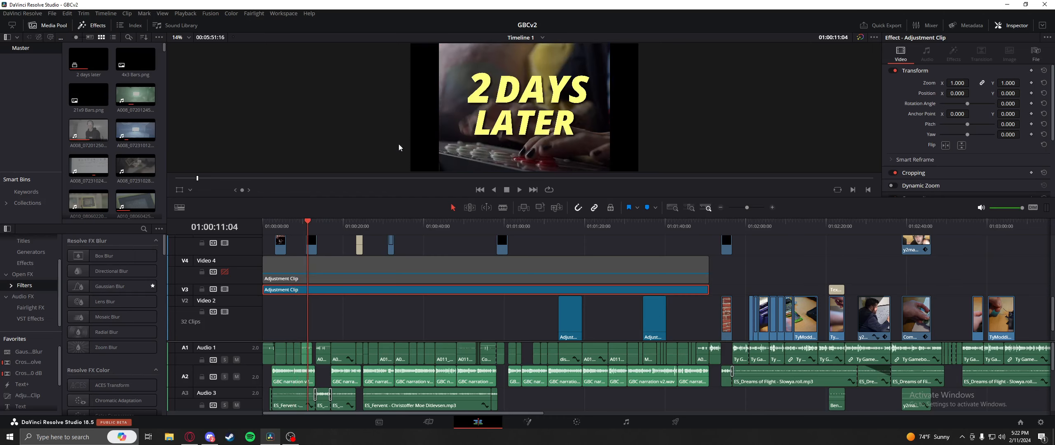
left_click(303, 225)
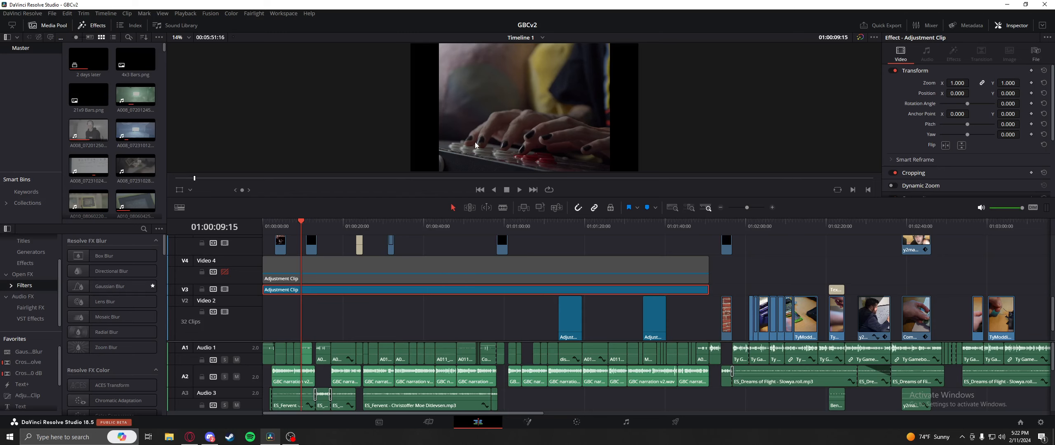
Step: Open Paint, handwrite the word "Subject" in the upper part of the canvas, and draw a downward arrow beneath it
key("super")
type("paint")
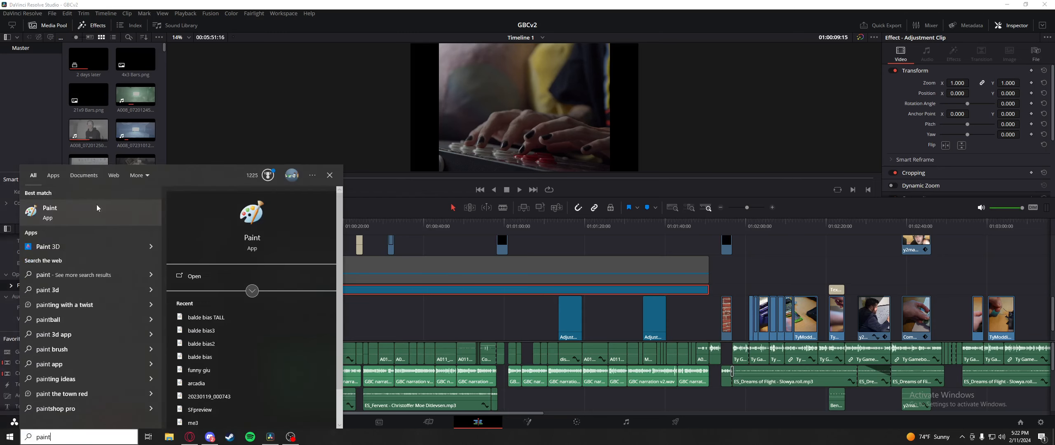
left_click(99, 206)
mouse_move(282, 184)
left_mouse_down()
mouse_move(264, 190)
mouse_move(269, 204)
left_mouse_up()
mouse_move(290, 188)
left_mouse_down()
mouse_move(294, 209)
mouse_move(304, 186)
left_mouse_up()
left_click_drag(313, 182, 314, 204)
mouse_move(340, 197)
left_mouse_down()
mouse_move(340, 211)
mouse_move(328, 208)
left_mouse_up()
left_click_drag(338, 193, 392, 205)
left_click_drag(378, 194, 406, 195)
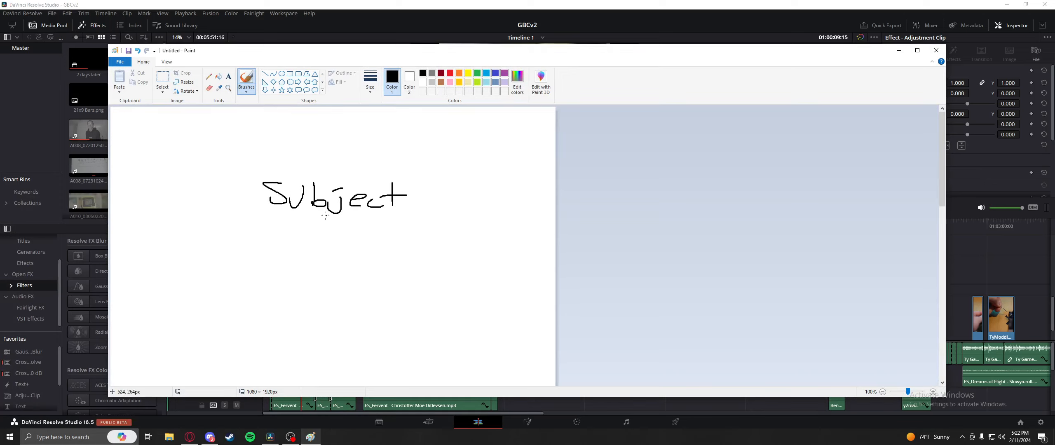
left_click_drag(331, 222, 331, 252)
mouse_move(321, 237)
left_mouse_down()
mouse_move(330, 250)
mouse_move(346, 237)
left_mouse_up()
Step: Sketch a camera diagonally below the subject with short lines from its lens, and undo that camera sketch
scroll(357, 236, "down", 3)
scroll(356, 237, "up", 3)
mouse_move(461, 309)
left_mouse_down()
mouse_move(442, 294)
mouse_move(432, 301)
mouse_move(449, 318)
mouse_move(463, 310)
mouse_move(415, 290)
mouse_move(436, 275)
mouse_move(434, 289)
mouse_move(408, 264)
left_mouse_up()
left_click_drag(425, 273, 419, 261)
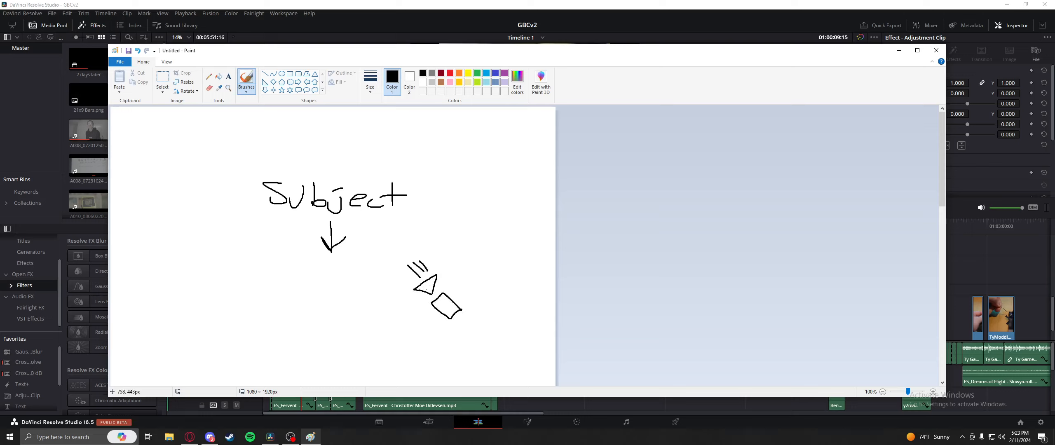
key("ctrl+z")
key("ctrl+z")
key("ctrl+z")
key("ctrl+z")
key("ctrl+z")
key("ctrl+z")
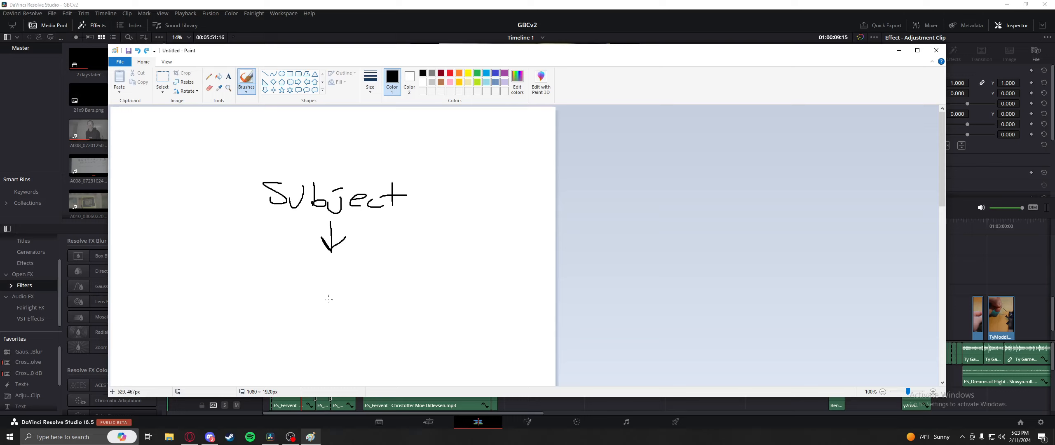
Step: Sketch a camera directly below the arrow, facing the subject head-on, and undo that sketch
mouse_move(326, 303)
left_mouse_down()
mouse_move(327, 324)
mouse_move(329, 284)
mouse_move(343, 279)
mouse_move(340, 293)
left_mouse_up()
key("ctrl+z")
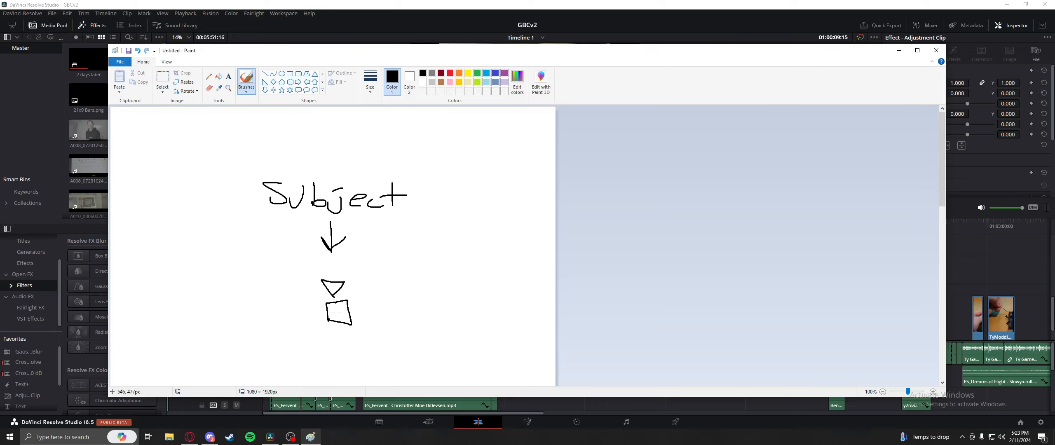
left_click_drag(314, 354, 373, 349)
key("ctrl+z")
key("ctrl+z")
key("ctrl+z")
Step: Draw a camera diagonally below the word "Subject", angled toward it, with short lines in front of the lens
mouse_move(447, 293)
left_mouse_down()
mouse_move(428, 275)
mouse_move(422, 300)
mouse_move(456, 293)
mouse_move(421, 256)
mouse_move(420, 281)
mouse_move(380, 246)
left_mouse_up()
mouse_move(410, 258)
left_mouse_down()
mouse_move(392, 250)
mouse_move(402, 244)
left_mouse_up()
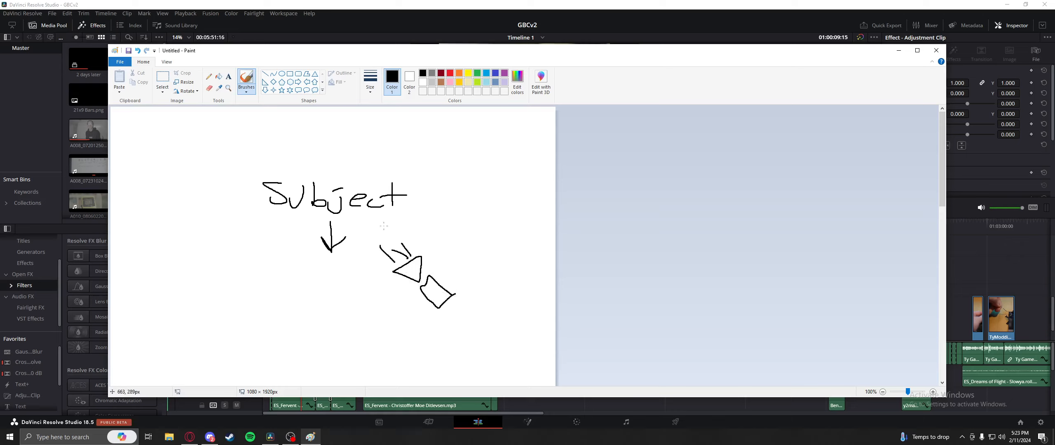
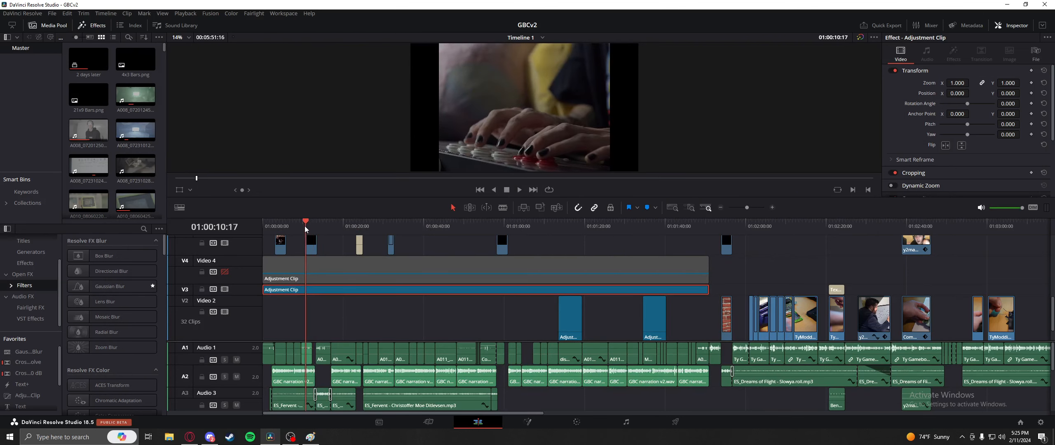
Step: Move the DaVinci Resolve playhead to 01:01:04:09 to view the outdoor shot of the seated person
left_click(521, 224)
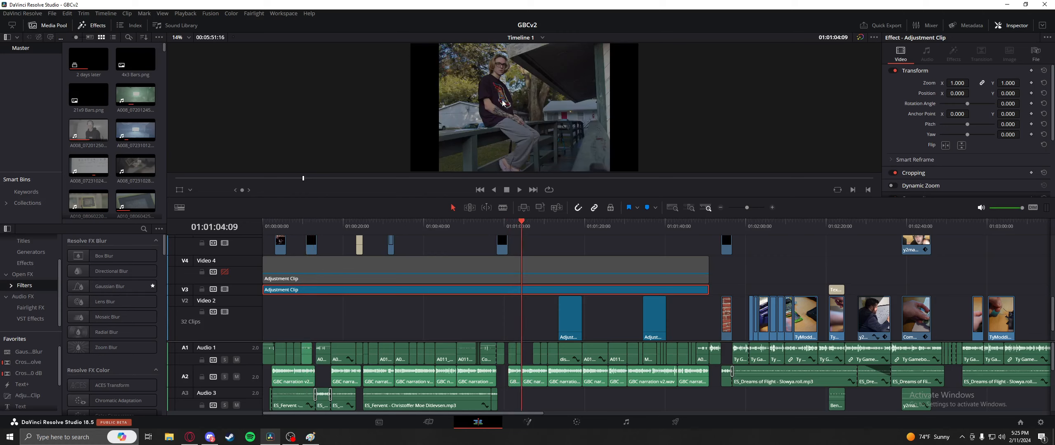
Step: Scrub back through the timeline to 01:00:03:01 and play the opening eye close-up
left_click_drag(498, 225, 465, 225)
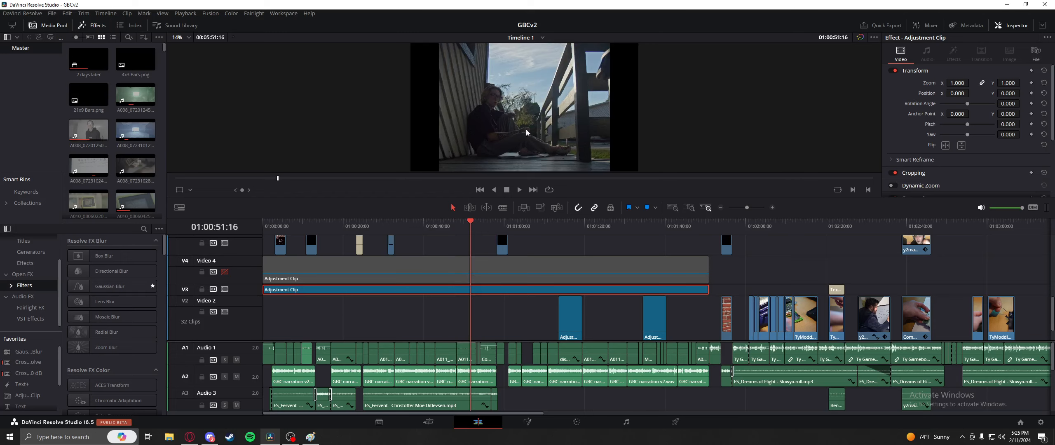
left_click_drag(473, 232, 305, 221)
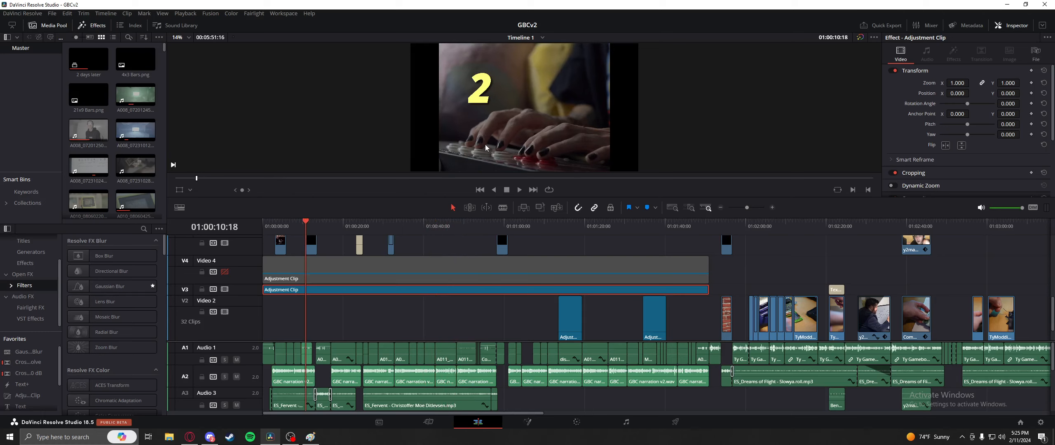
left_click_drag(305, 229, 276, 234)
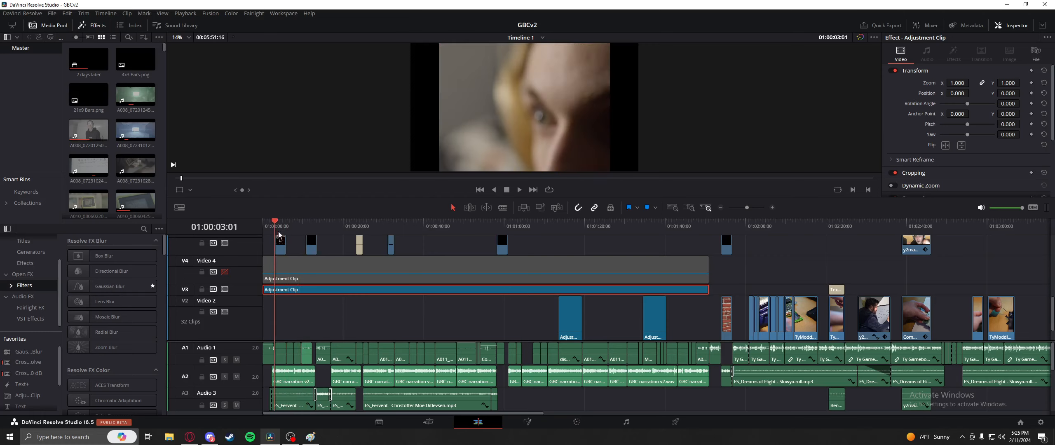
key("space")
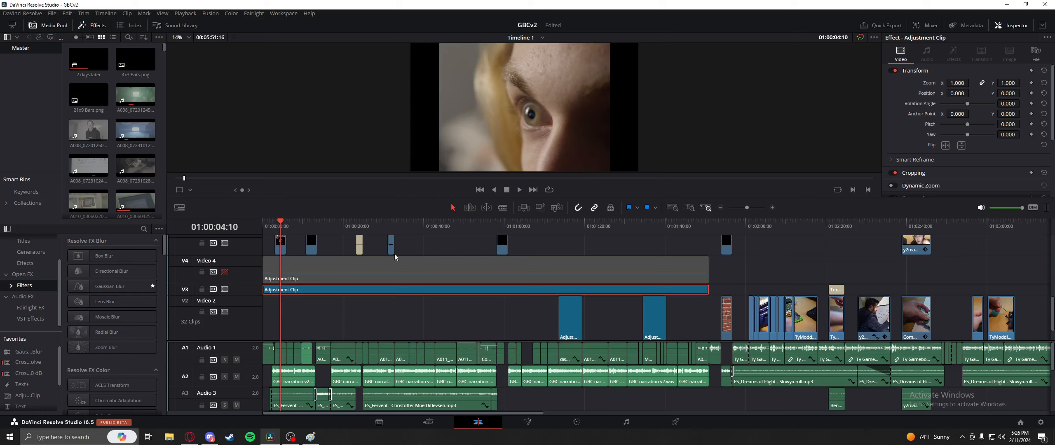
key("space")
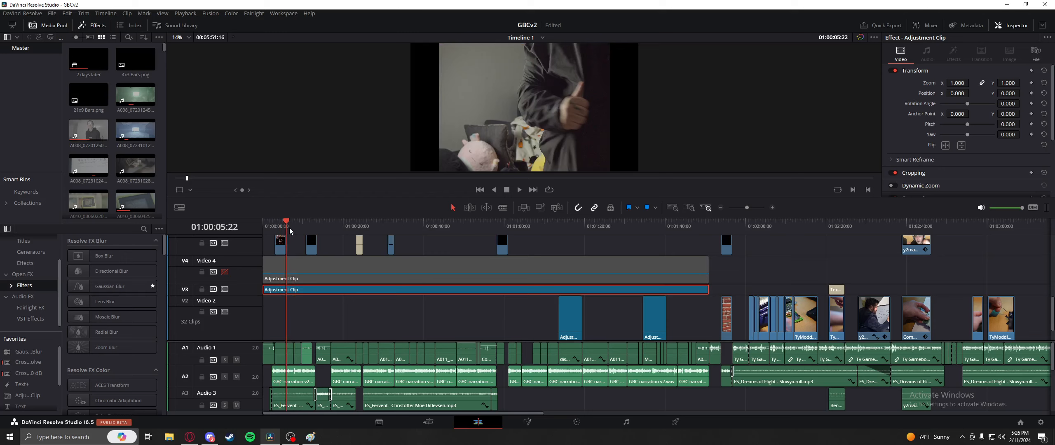
Step: Play the overhead table shot in short bursts from 01:00:05:22 to 01:00:07:00
key("space")
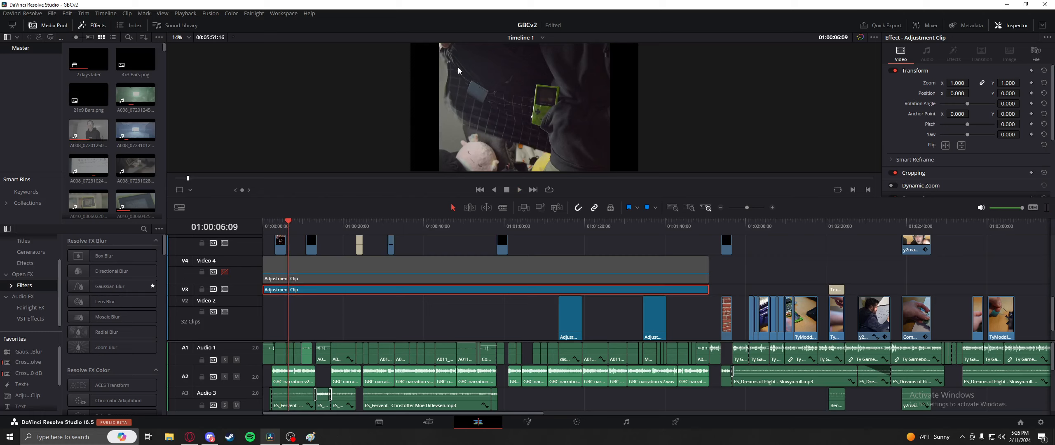
key("space")
key("space")
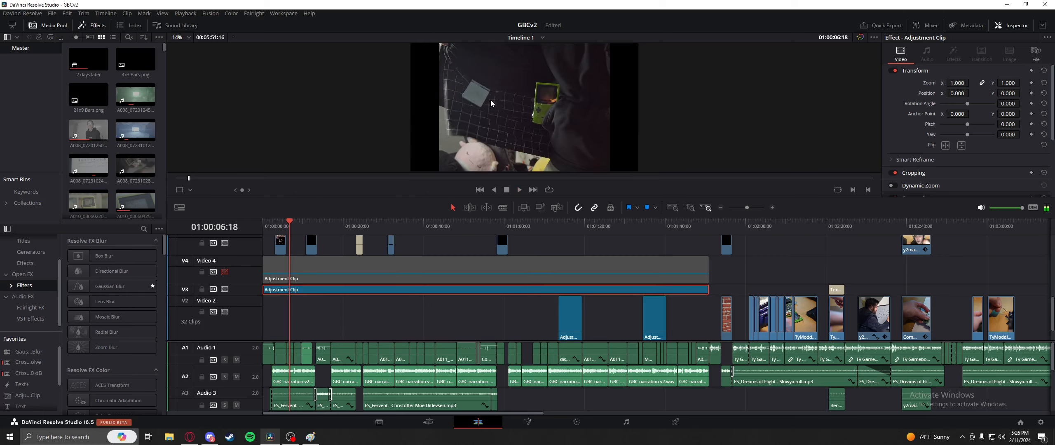
key("space")
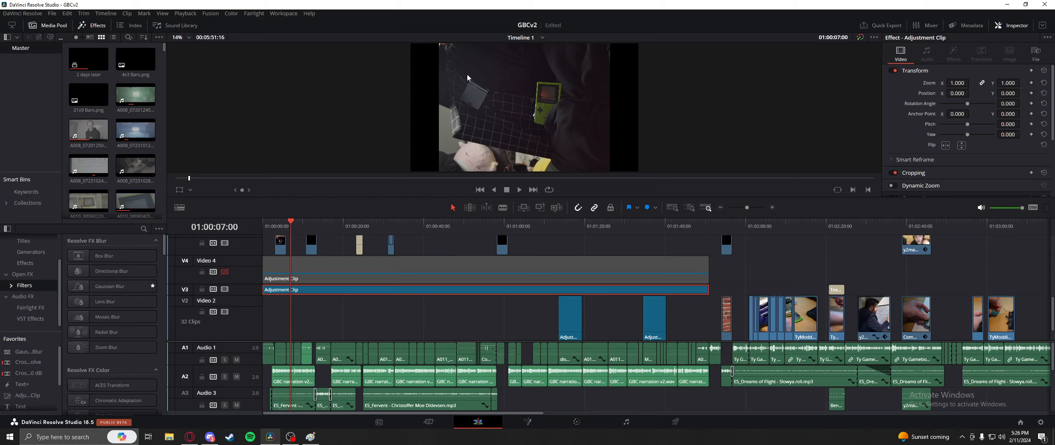
Step: Replay the edit from the thumbs-up shot into the fighting-game footage at 01:00:08:20 with the preview magnified
left_click_drag(295, 228, 286, 227)
scroll(546, 131, "up", 2)
scroll(545, 131, "up", 2)
key("space")
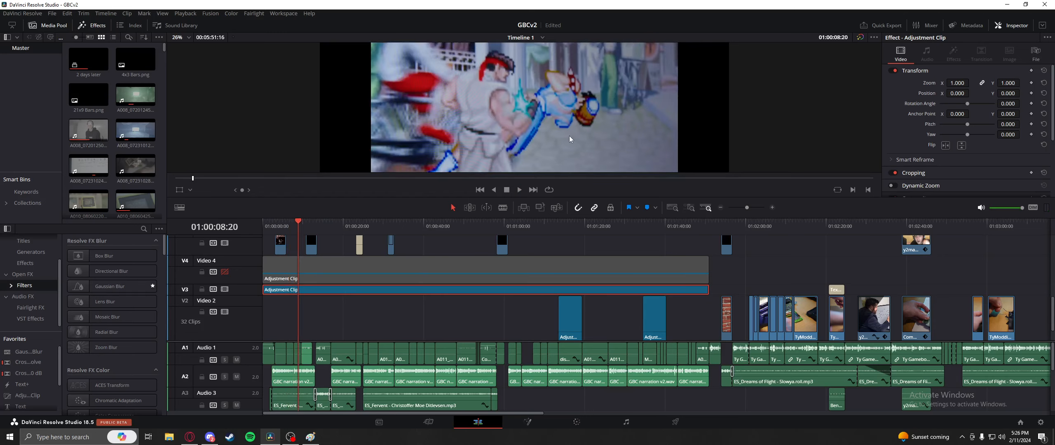
scroll(569, 135, "down", 2)
scroll(570, 139, "down", 1)
Step: Enlarge the viewer area above the timeline and replay the "2 DAYS" title shot
left_click_drag(546, 217, 542, 305)
left_click_drag(316, 309, 303, 318)
key("space")
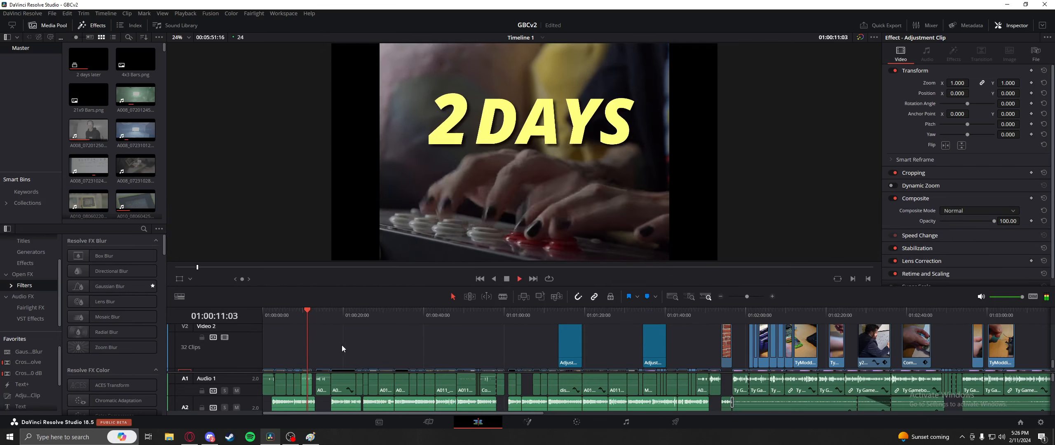
key("space")
Step: Play the shot filmed from inside the box, continuing to the green-lit Game Boy shot at 01:00:17:11
mouse_move(308, 317)
left_mouse_down()
mouse_move(328, 315)
mouse_move(320, 319)
left_mouse_up()
key("space")
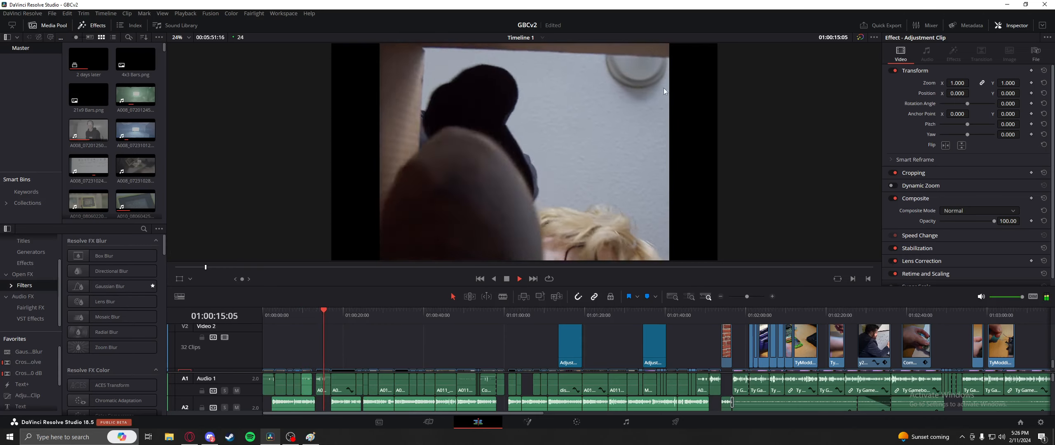
key("space")
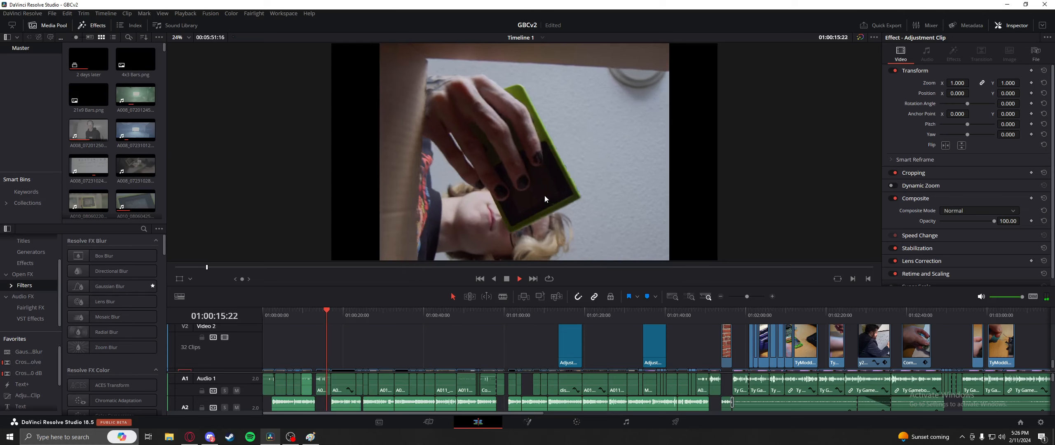
key("space")
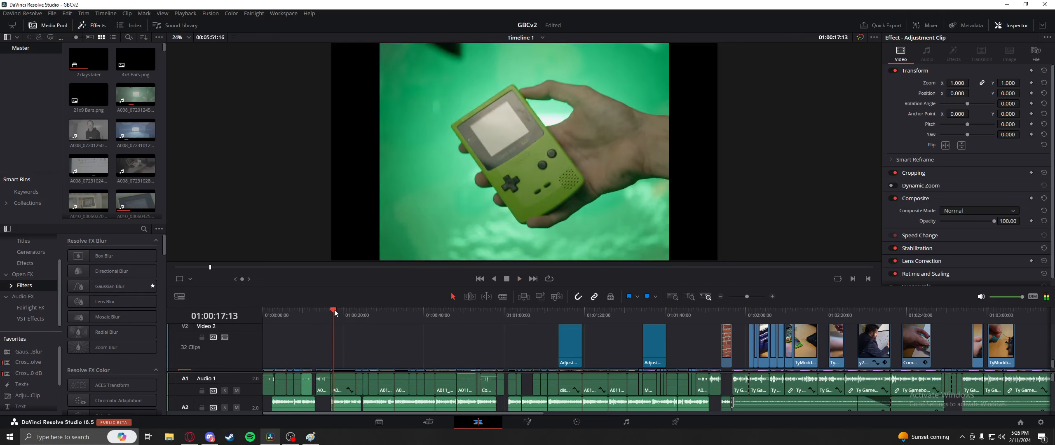
mouse_move(338, 320)
left_mouse_down()
mouse_move(349, 318)
mouse_move(333, 318)
left_mouse_up()
scroll(364, 338, "up", 5)
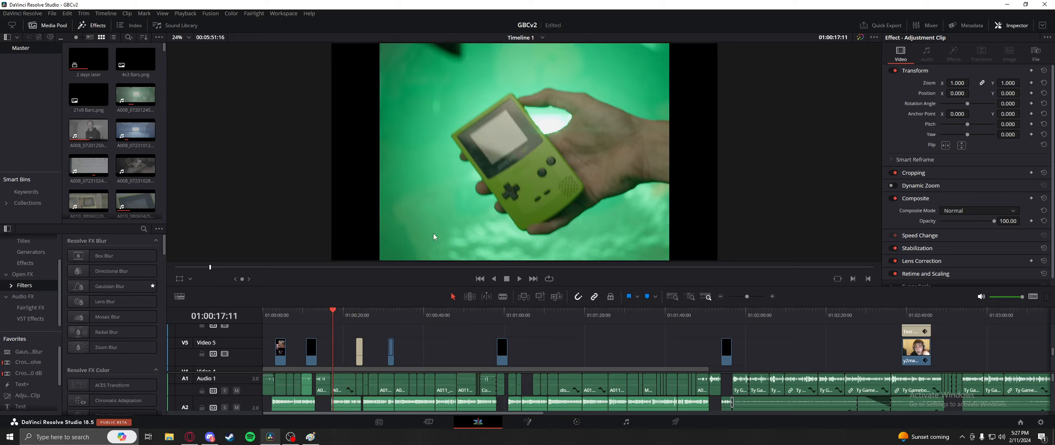
Step: Disable the Video 9 track holding the 4x3 bars and view the seated shot at 01:00:28:19
left_click(295, 317)
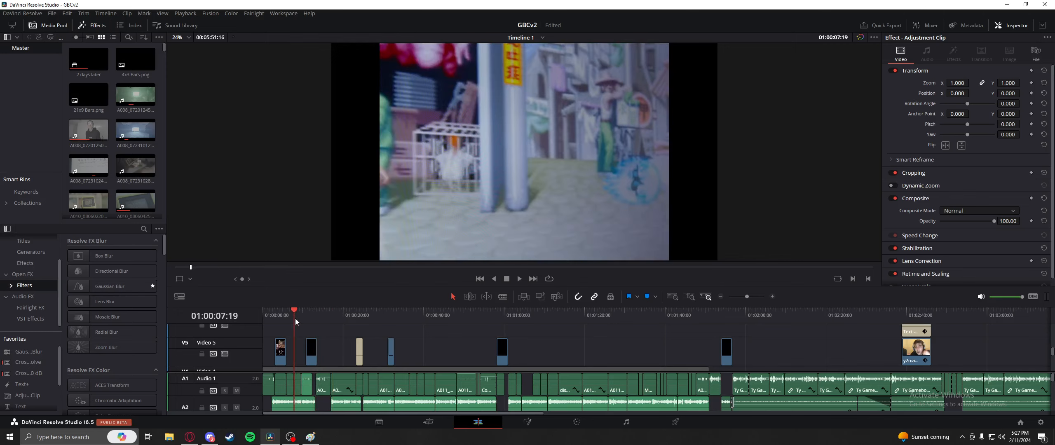
left_click_drag(295, 318, 287, 318)
scroll(238, 333, "up", 4)
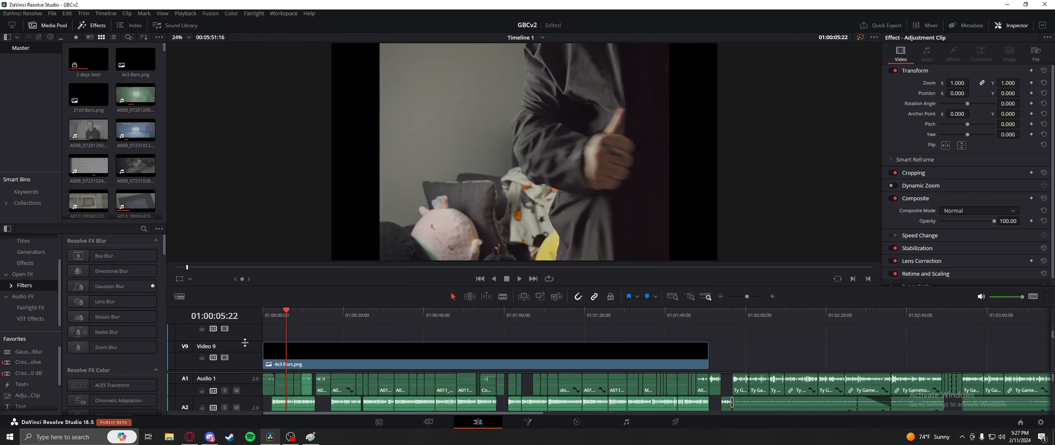
left_click(224, 357)
left_click_drag(277, 314, 376, 315)
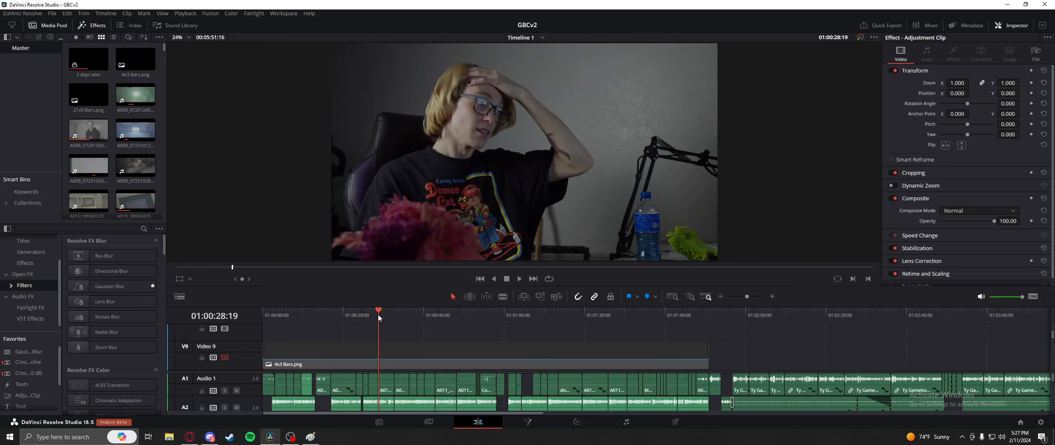
Step: Toggle the Video 9 bars repeatedly to compare the 4x3 and full-width framing of the shot at 01:00:28:19
left_click(224, 357)
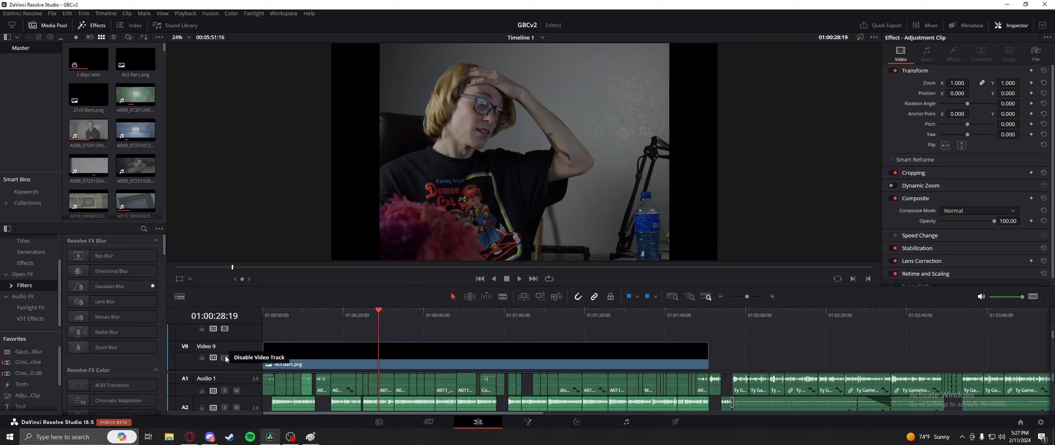
left_click(225, 357)
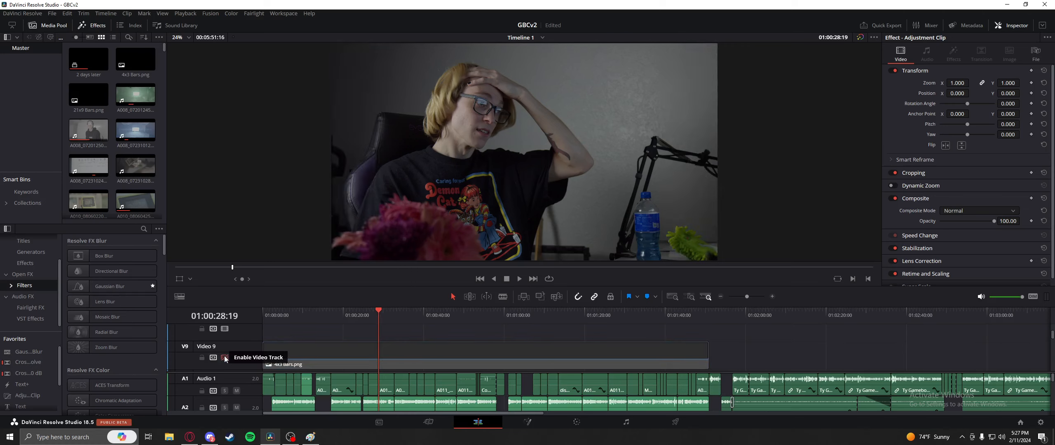
left_click(225, 357)
left_click(224, 357)
left_click(224, 357)
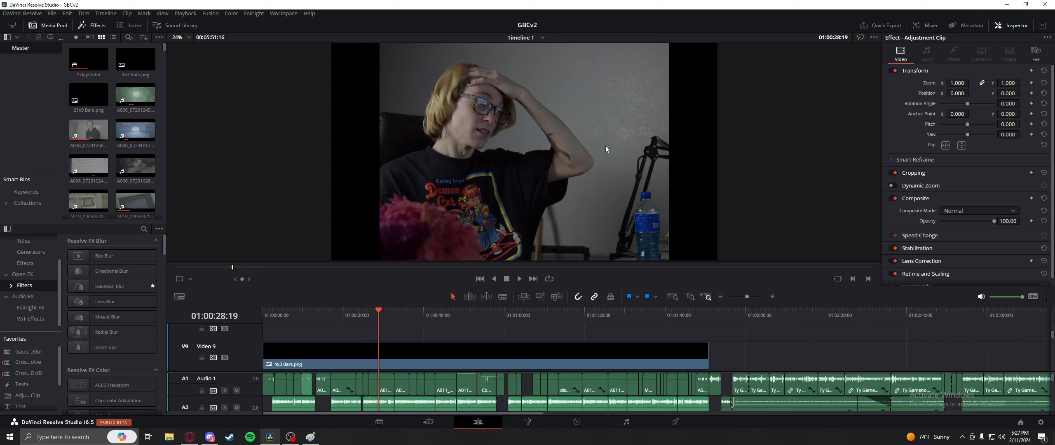
left_click(225, 357)
left_click(227, 358)
left_click(228, 357)
left_click(227, 357)
left_click(229, 358)
left_click(228, 358)
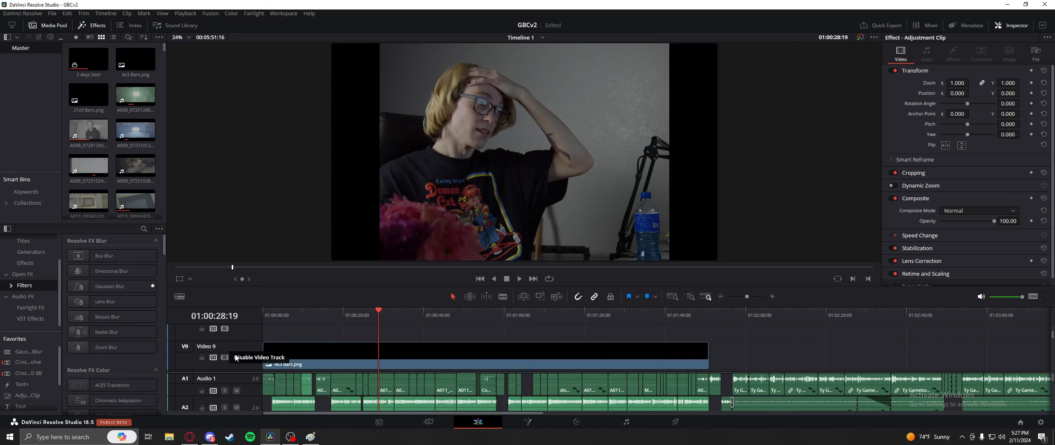
Step: Compare the "COST" title shot at 01:00:31:03 with and without the Video 9 bars
left_click_drag(378, 315, 388, 316)
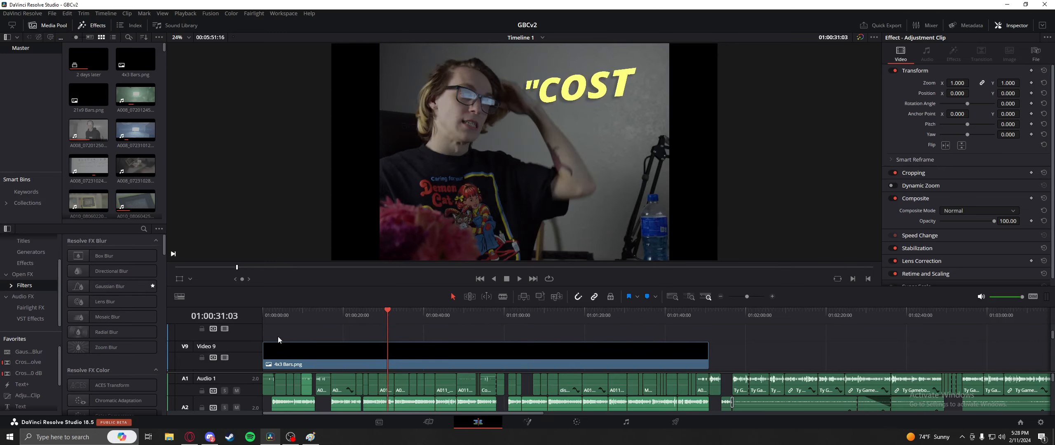
left_click(224, 357)
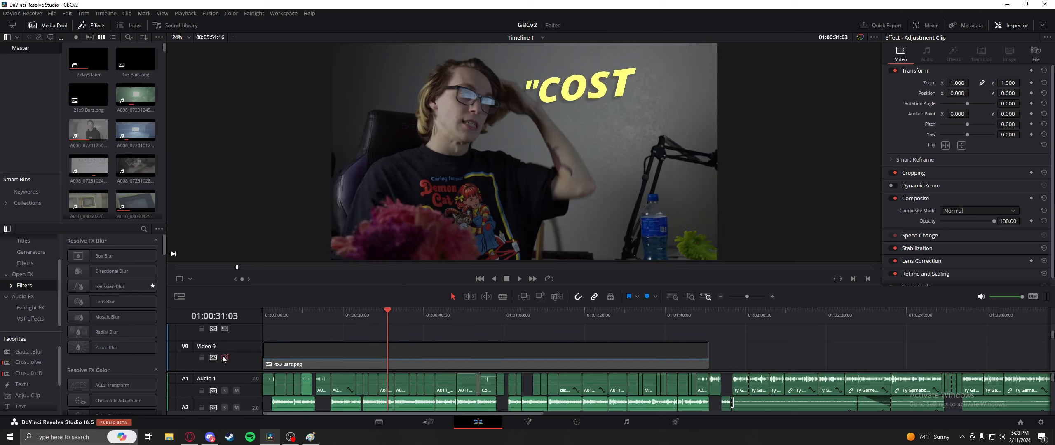
left_click(225, 358)
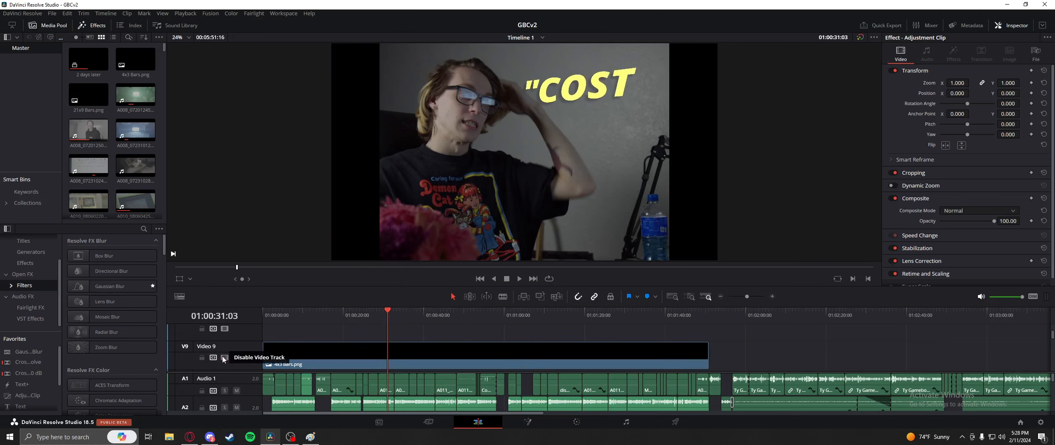
Step: Compare the blue-lit EZ-Flash cartridge shot at 01:00:36:05 with and without the Video 9 bars
left_click(396, 318)
left_click(407, 318)
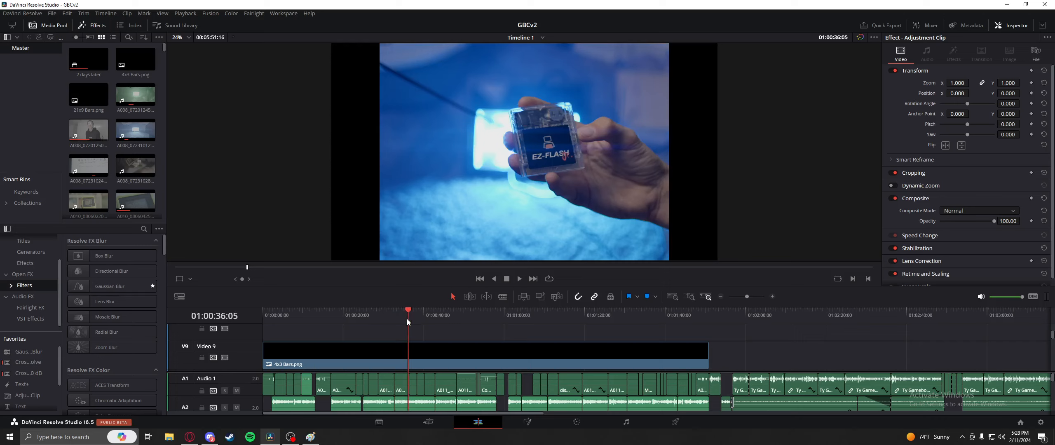
left_click(224, 358)
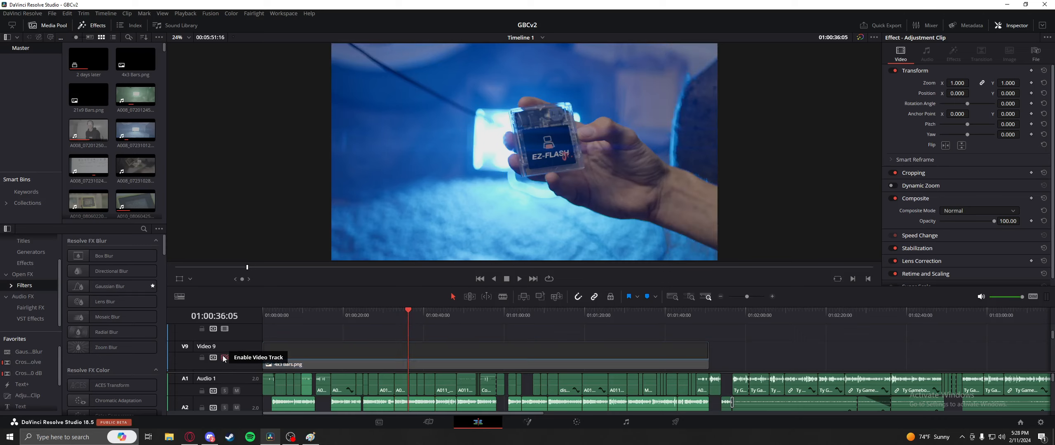
left_click(224, 358)
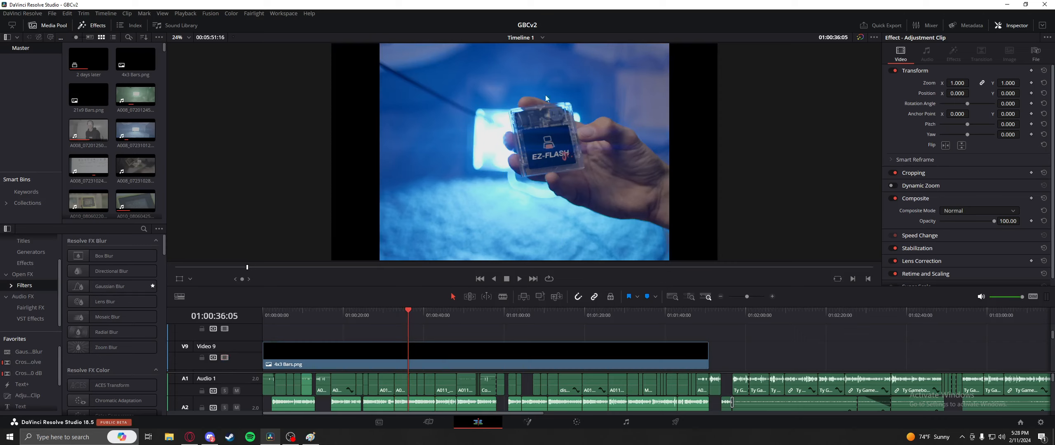
Step: Compare the EZ-Flash cartridge close-up at 01:00:38:09 with and without the Video 9 bars
key("space")
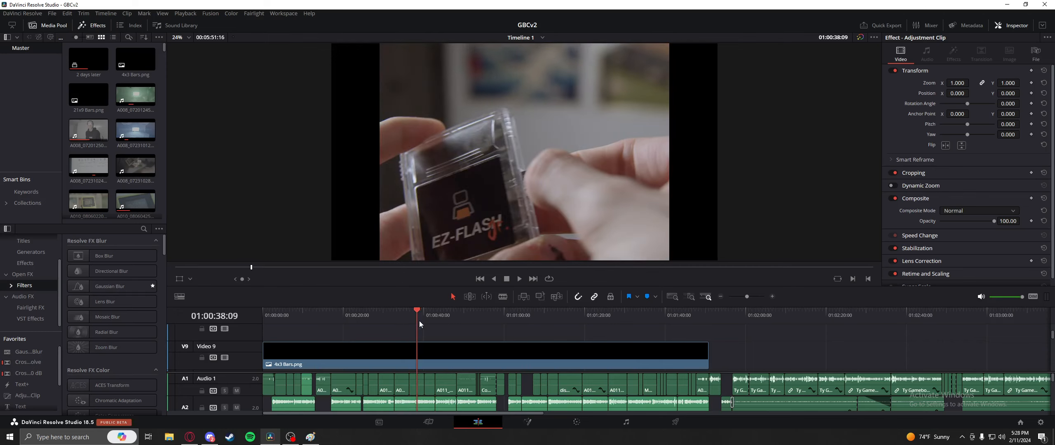
left_click(225, 358)
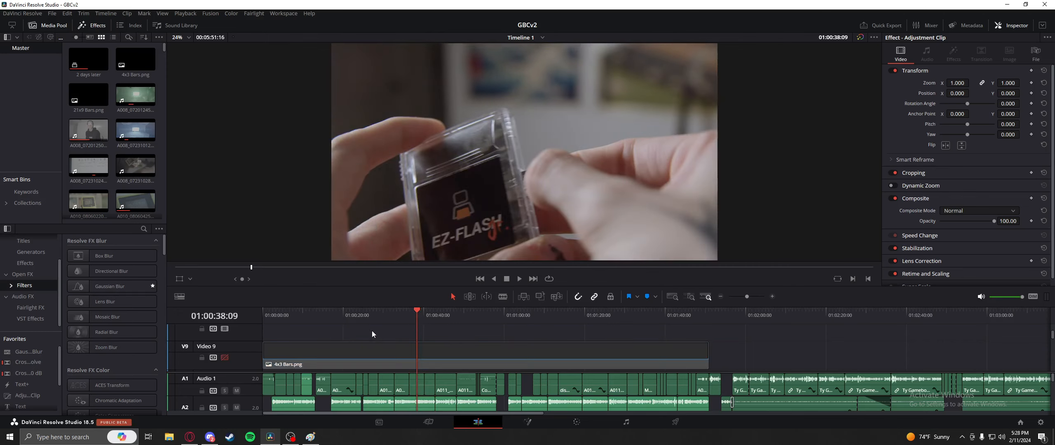
left_click(370, 332)
left_click(225, 358)
Step: Scrub through the shots from 01:00:32:19 to the Game Boy Color shot at 01:00:42:22
left_click(393, 313)
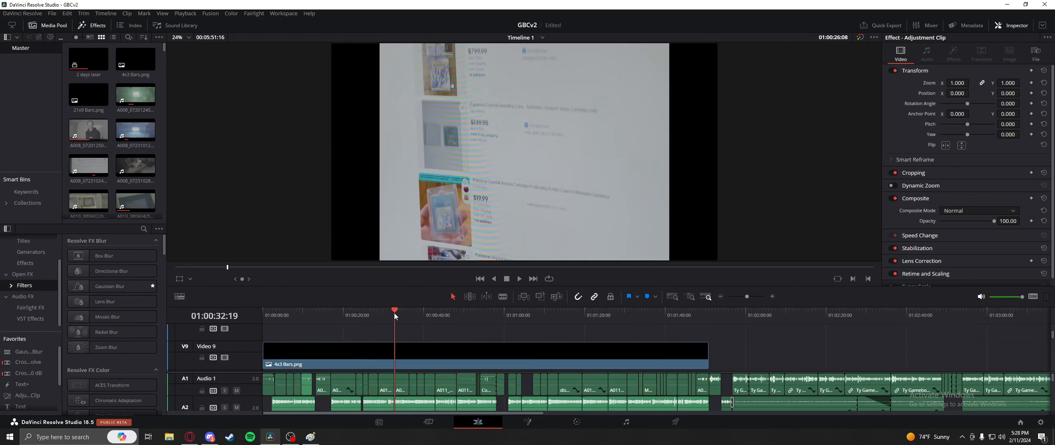
left_click(410, 312)
left_click_drag(411, 311, 428, 311)
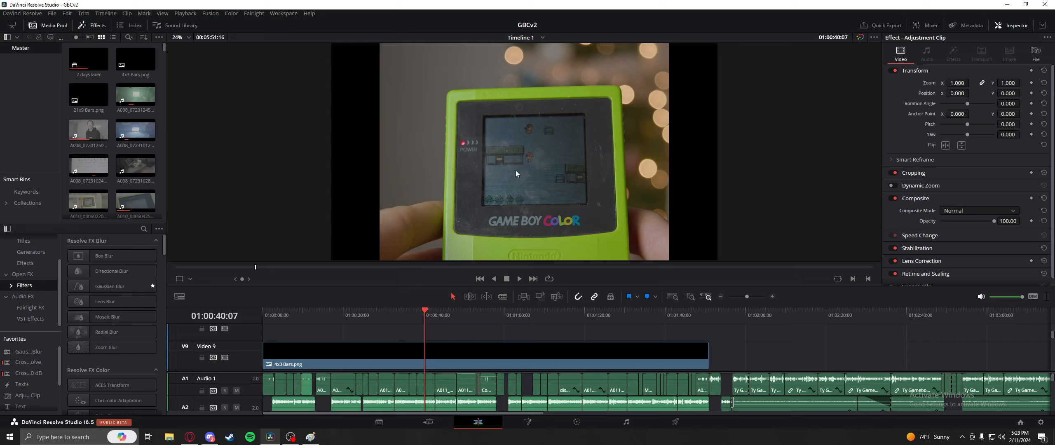
left_click(434, 326)
left_click_drag(434, 320, 424, 322)
left_click_drag(426, 320, 436, 323)
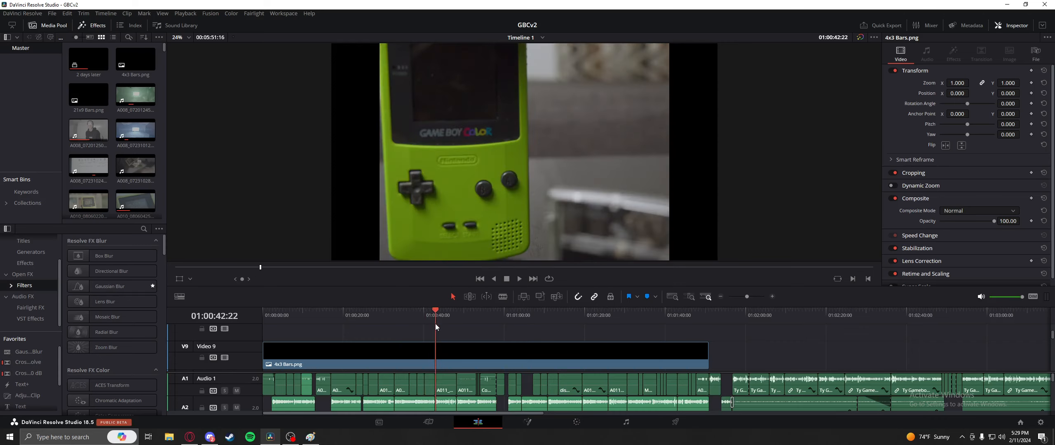
Step: Play the Game Boy and EZ-Flash cartridge shot, and return the playhead to 01:00:45:01
left_click(518, 279)
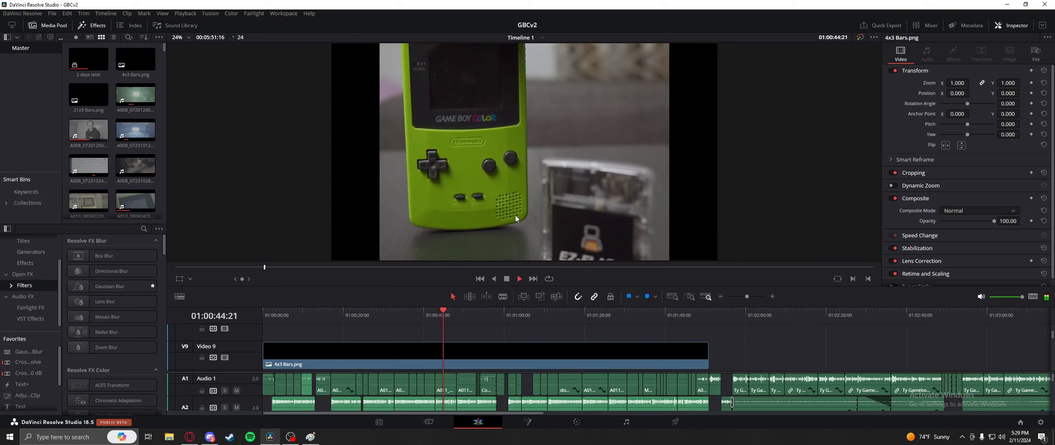
key("space")
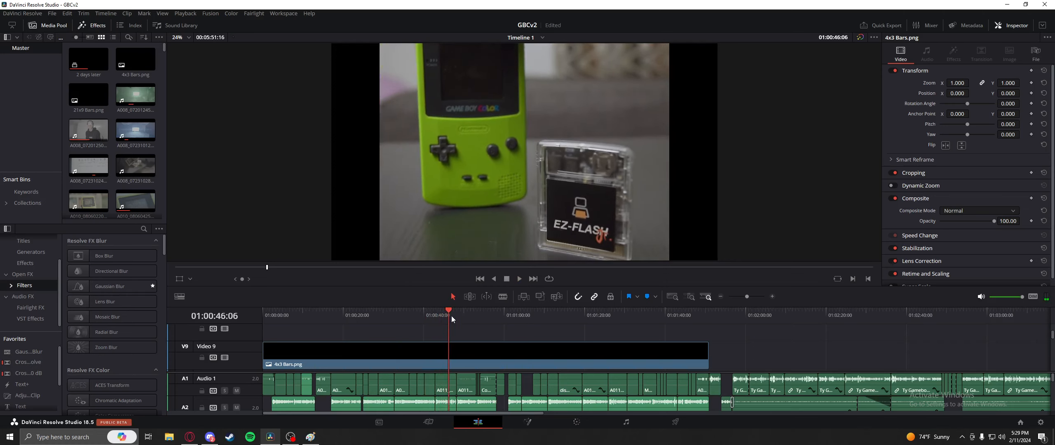
left_click_drag(446, 318, 444, 318)
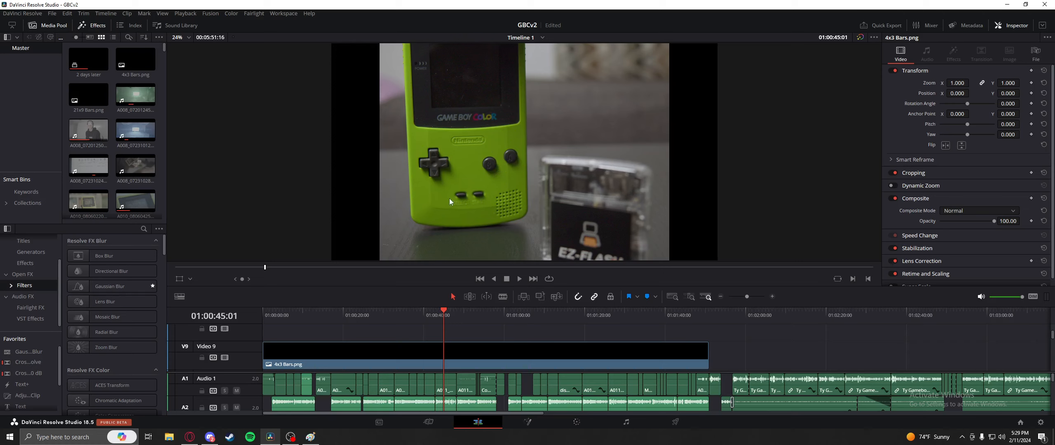
Step: Review the shots from the keyboard close-up at 01:00:53:04 through the Part One title to the Game Boy menu at 01:01:03:01
left_click_drag(442, 312, 476, 313)
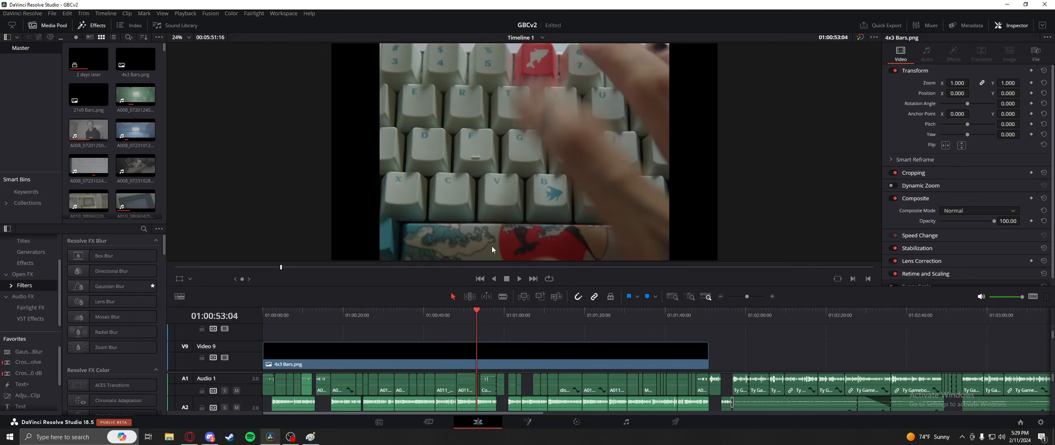
key("space")
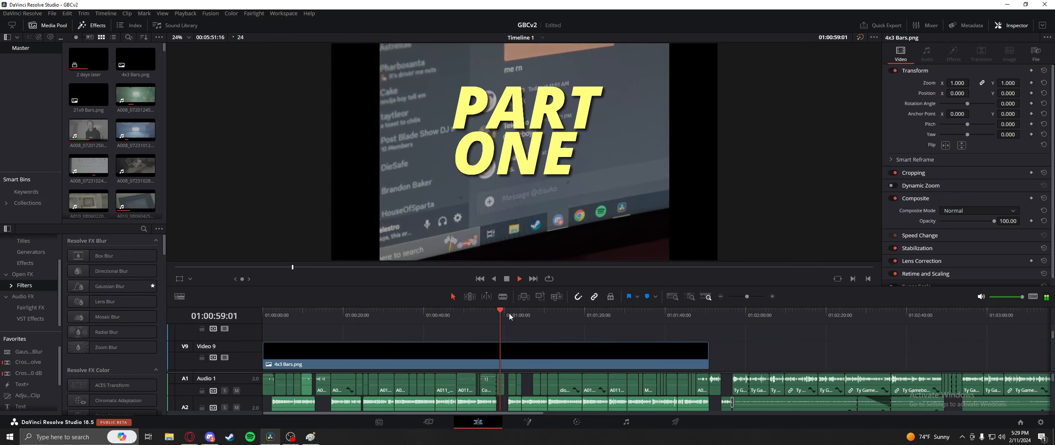
mouse_move(500, 318)
left_mouse_down()
mouse_move(489, 320)
mouse_move(518, 319)
left_mouse_up()
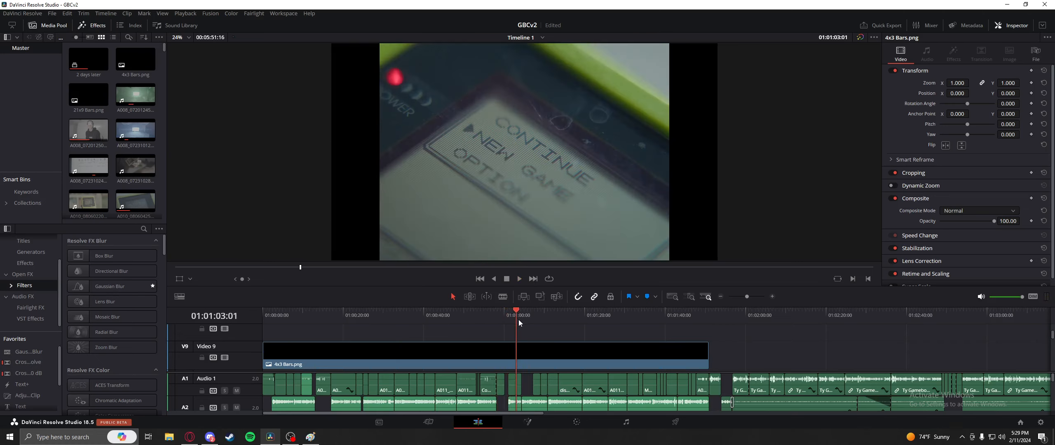
Step: Compare the Game Boy menu shot around 01:01:03:01 with and without the Video 9 bars
left_click(225, 358)
left_click(225, 358)
left_click_drag(489, 313, 518, 318)
Step: Play the blue-lit Game Boy Color close-up from 01:05:40:20 and examine its Nintendo logo enlarged in the viewer
scroll(651, 395, "down", 4)
left_click_drag(659, 314, 668, 314)
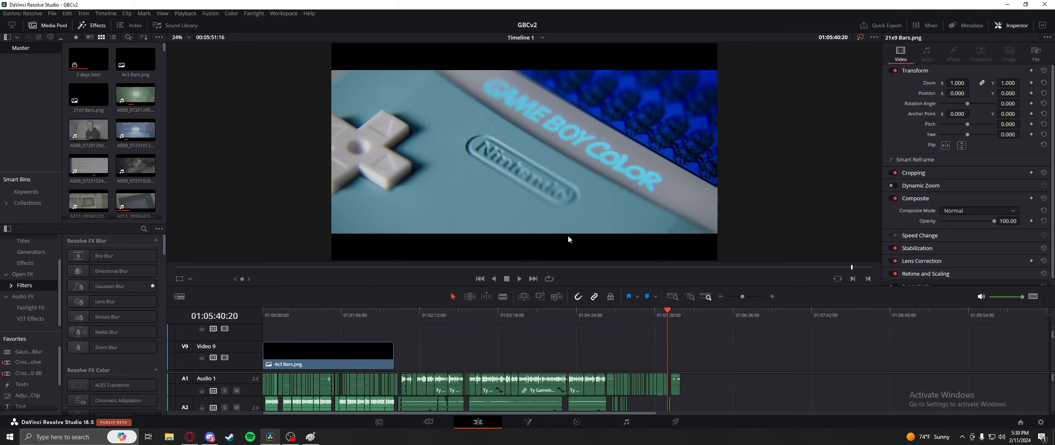
key("space")
key("space")
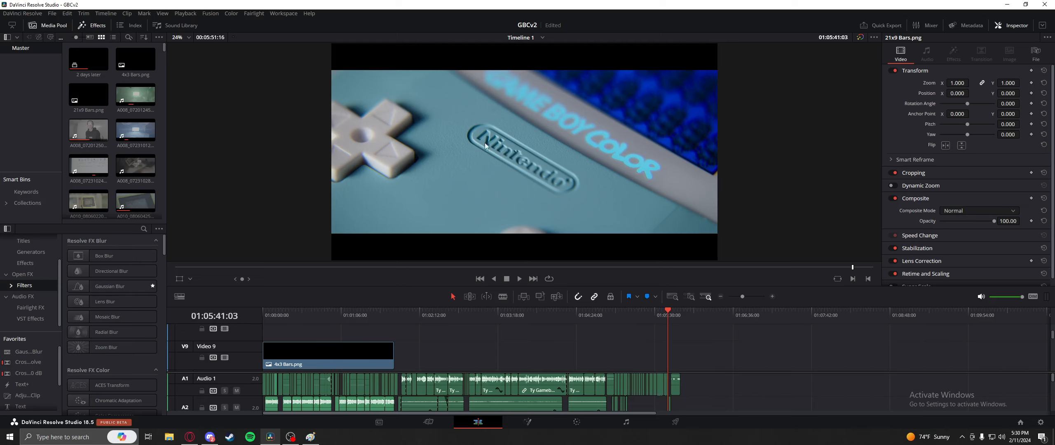
scroll(503, 150, "up", 3)
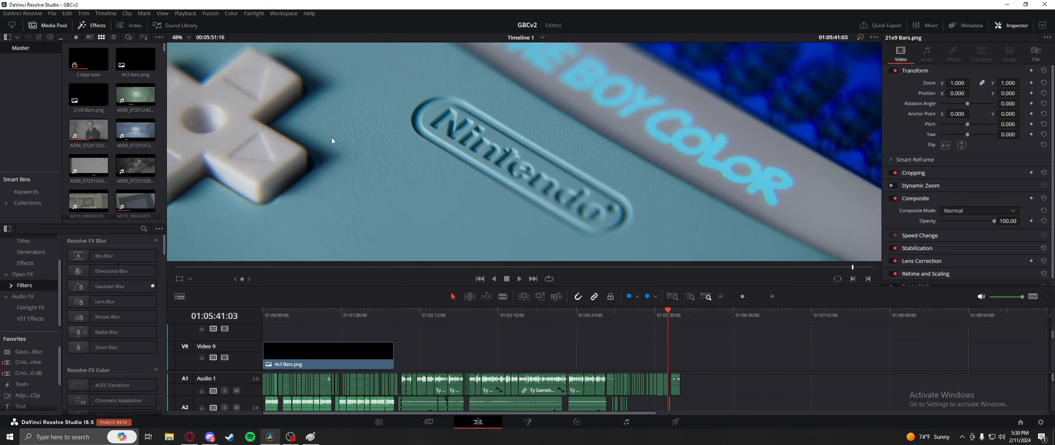
scroll(332, 140, "down", 3)
Step: Return the playhead to the "PART ONE: PLANNING" title at 01:01:00:06
left_click_drag(599, 313, 338, 328)
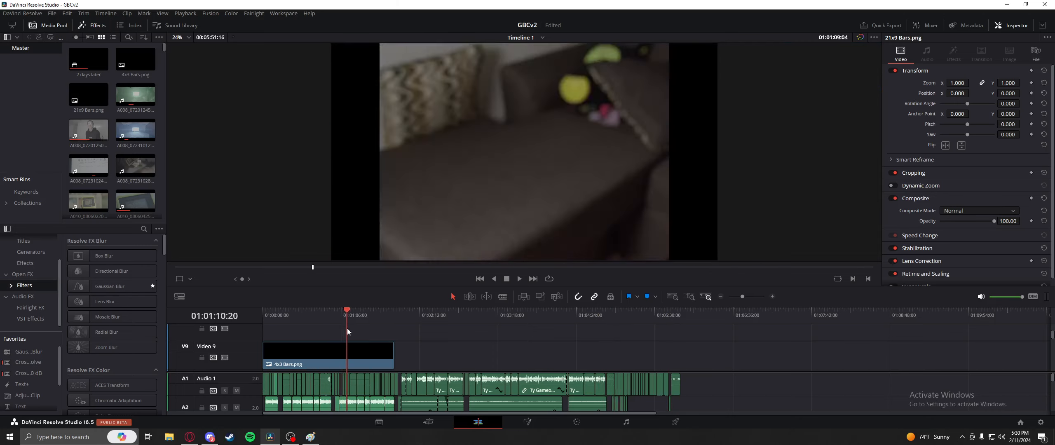
scroll(385, 360, "up", 5)
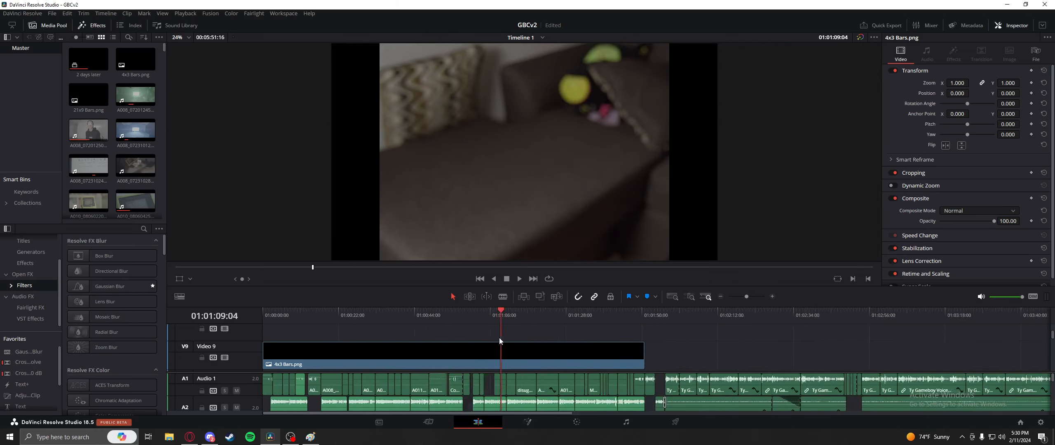
left_click_drag(529, 334, 492, 315)
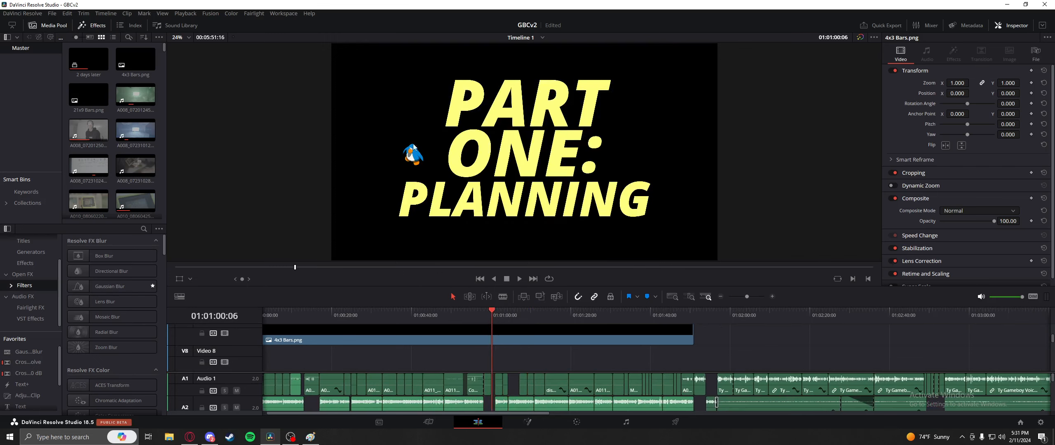
Step: Move to the park shot at 01:01:19:12 and examine the person standing between the trees up close
left_click_drag(496, 323, 567, 313)
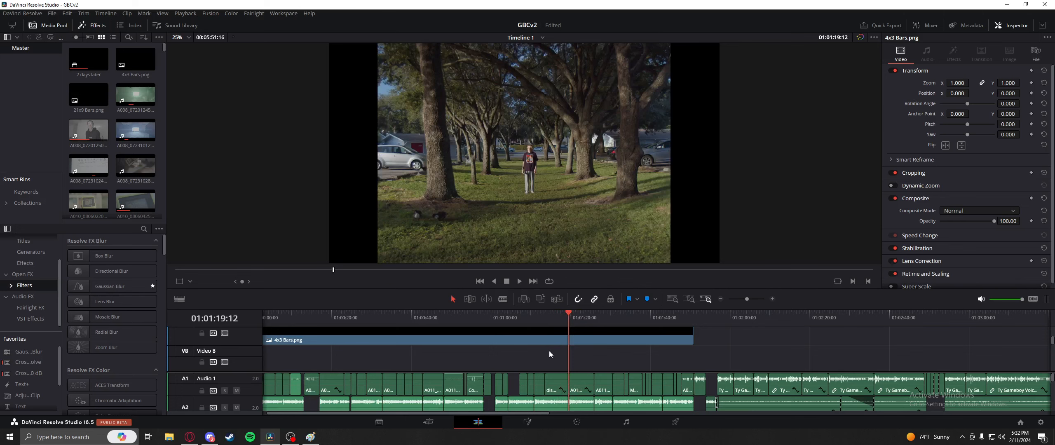
scroll(542, 152, "up", 5)
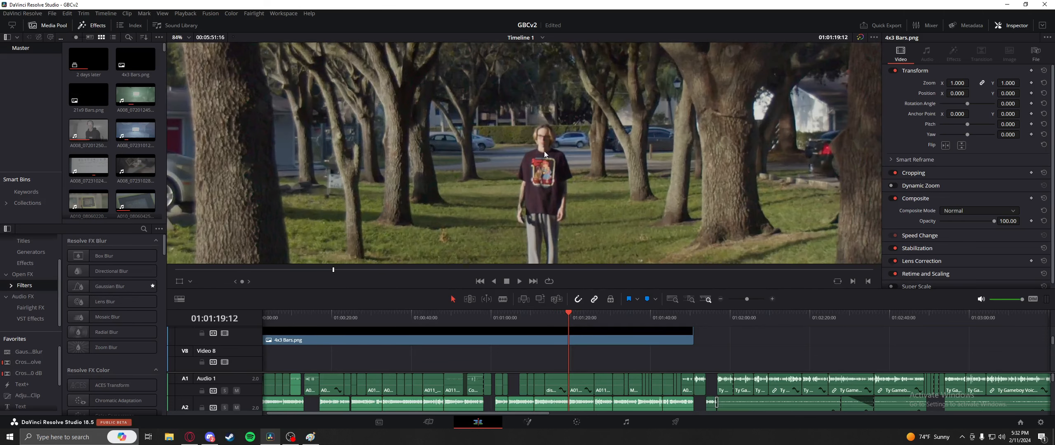
scroll(542, 151, "up", 2)
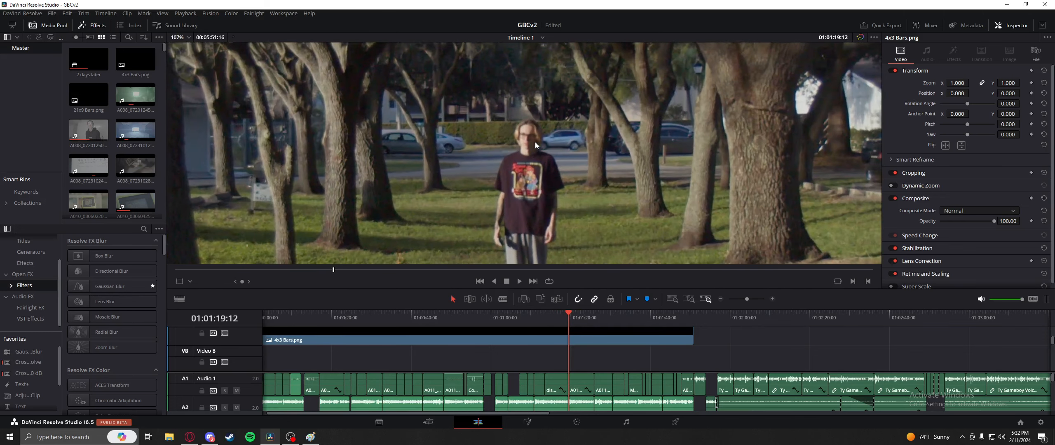
scroll(532, 148, "down", 7)
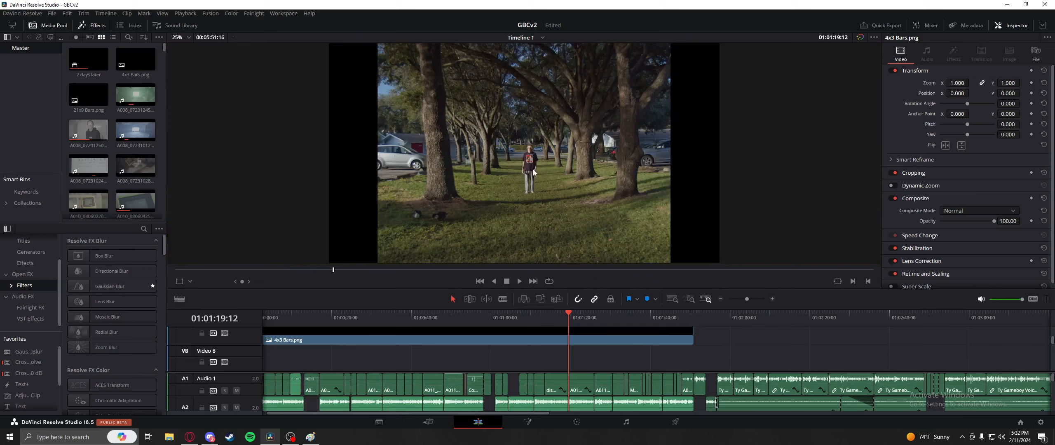
mouse_move(565, 315)
left_mouse_down()
mouse_move(544, 320)
mouse_move(612, 318)
mouse_move(555, 321)
mouse_move(579, 322)
mouse_move(568, 323)
left_mouse_up()
Step: Play the Game Boy shell catalogue shot from 01:01:30:15 and the wrapped shell shot from 01:01:34:12
left_click_drag(571, 316, 610, 314)
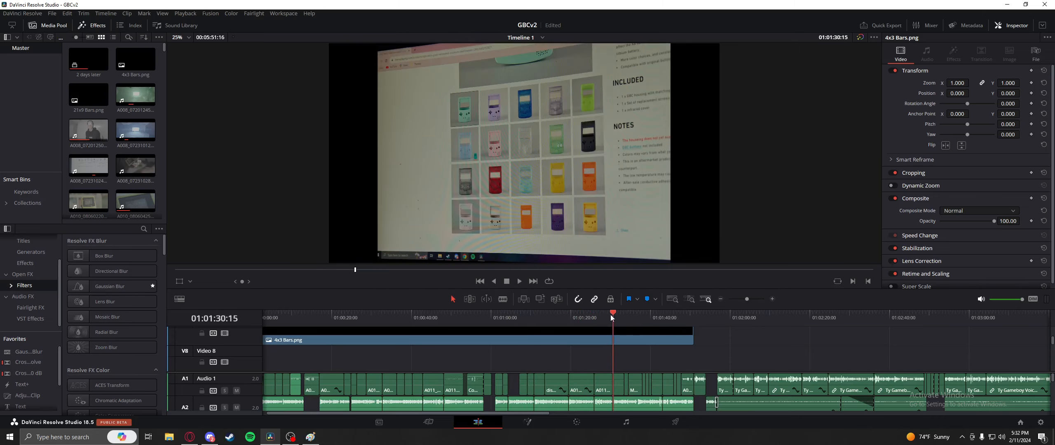
key("space")
scroll(651, 342, "down", 2)
scroll(645, 346, "right", 1)
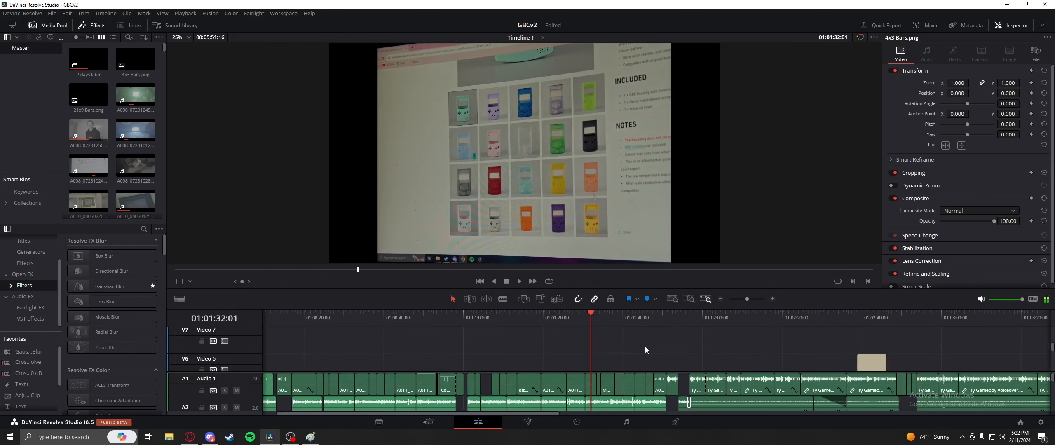
scroll(645, 347, "down", 5)
scroll(646, 347, "right", 1)
left_click(572, 317)
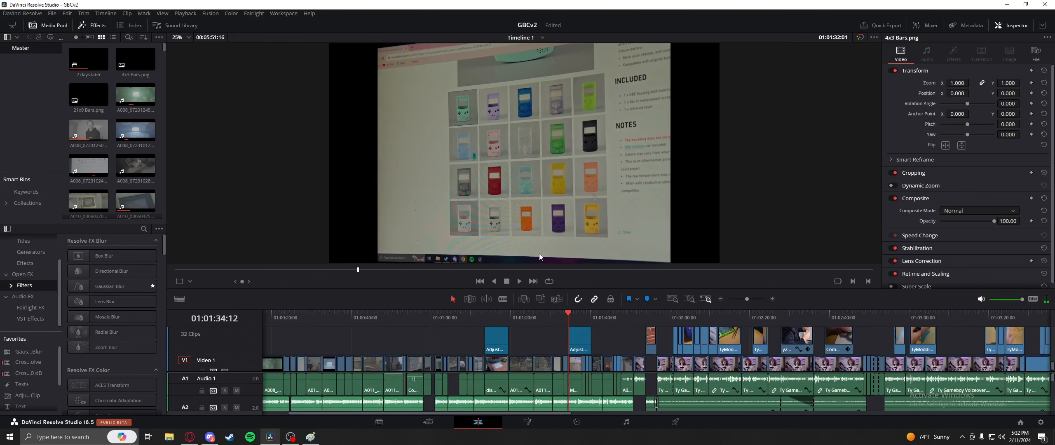
key("space")
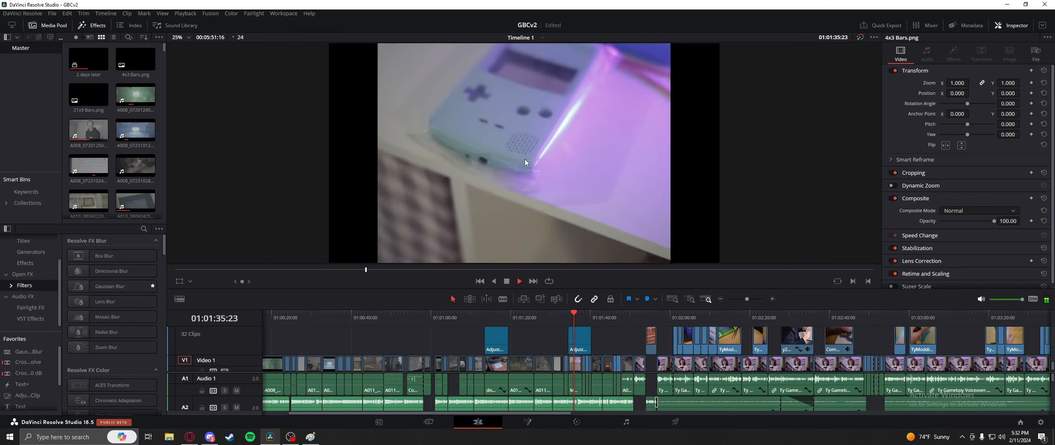
key("space")
Step: Select the MVI_0110.MP4 clip on Video 1 and move the playhead back to its start at 01:01:34:12
scroll(602, 328, "down", 1)
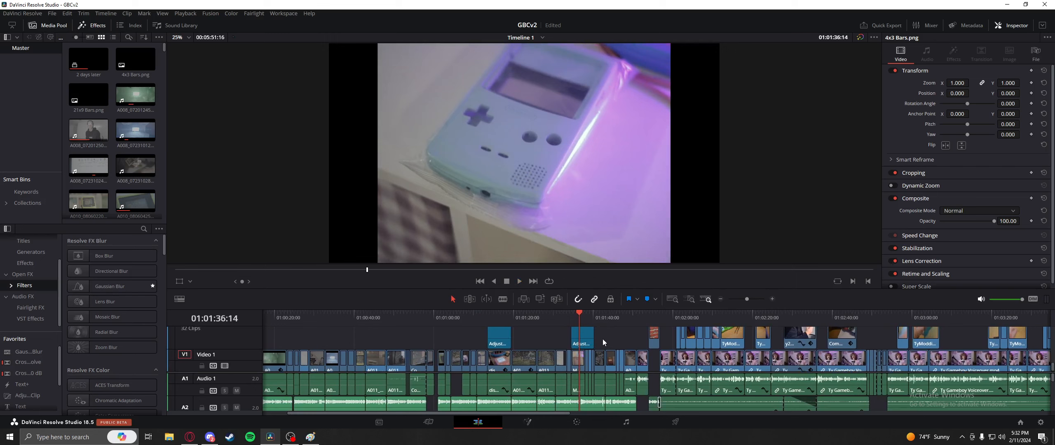
scroll(607, 342, "down", 2)
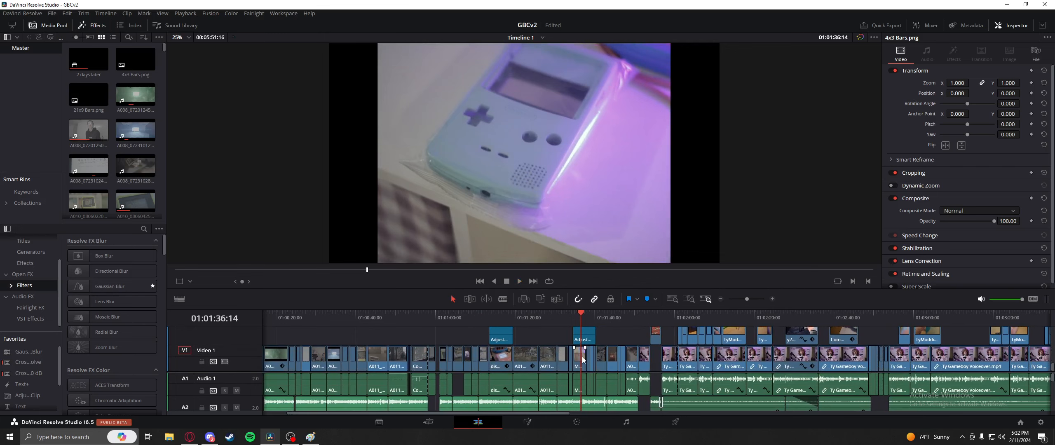
left_click(584, 340)
left_click(581, 357)
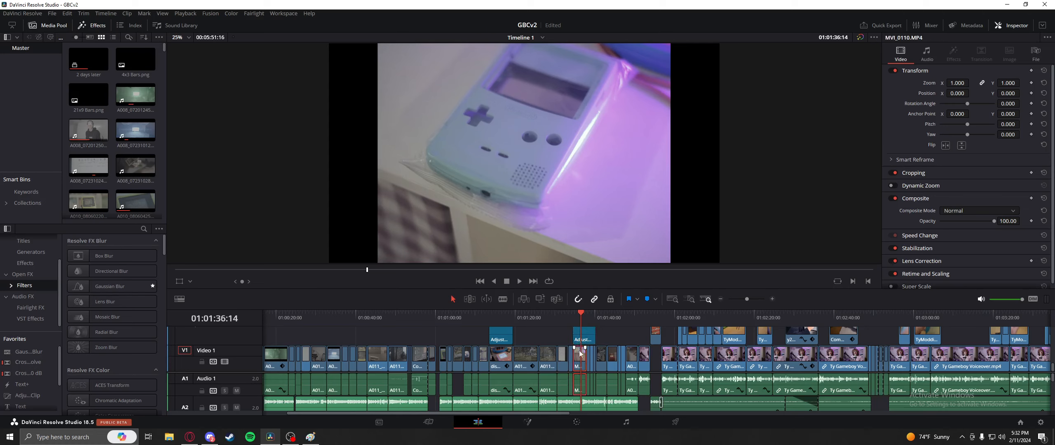
key("Up")
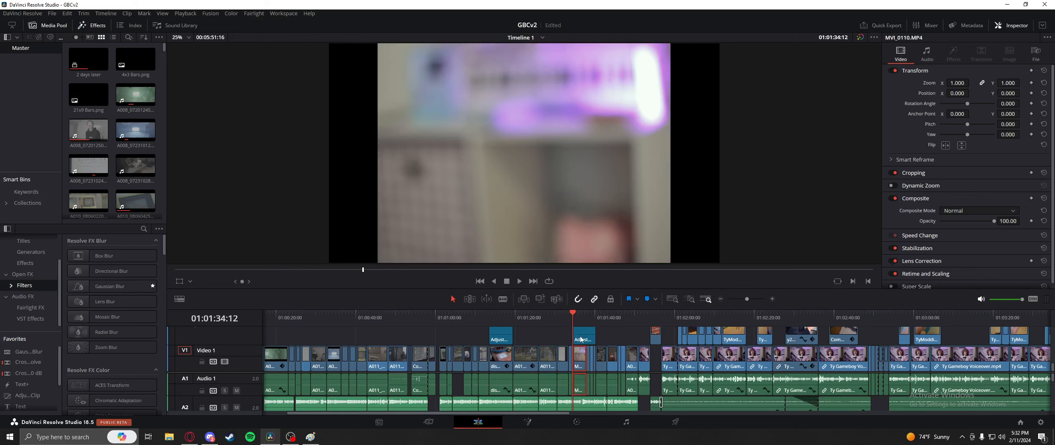
Step: Select the long Adjustment Clip on Video 4 to examine the layers above the wrapped shell shot
scroll(605, 343, "up", 1)
scroll(608, 337, "up", 2)
left_click(476, 334)
left_click_drag(609, 336, 583, 329)
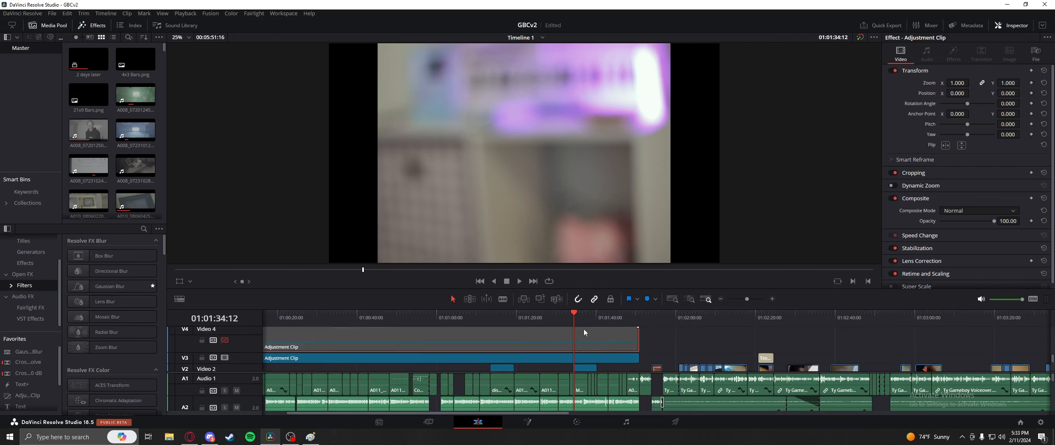
Step: Select the short Adjustment Clip on Video 2 above MVI_0110.MP4 and examine the surrounding tracks
scroll(618, 333, "down", 3)
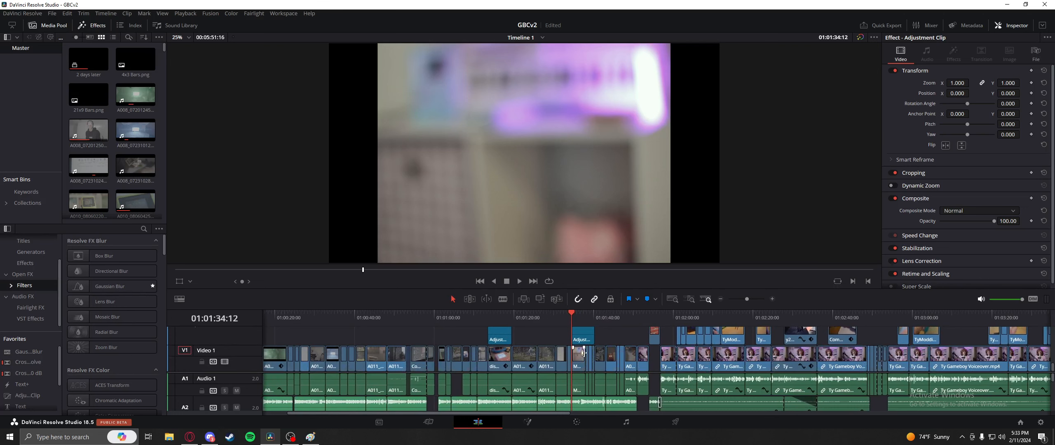
left_click(578, 355)
left_click(585, 337)
scroll(603, 346, "up", 1)
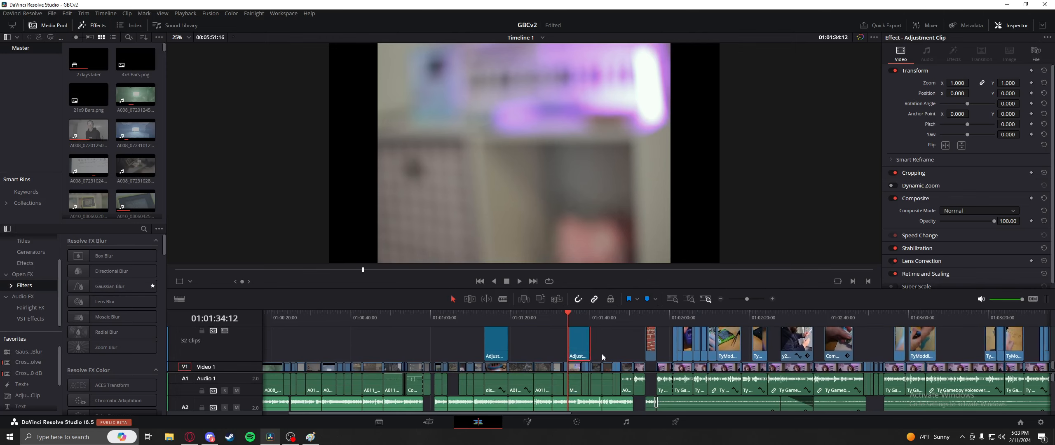
scroll(601, 357, "up", 2)
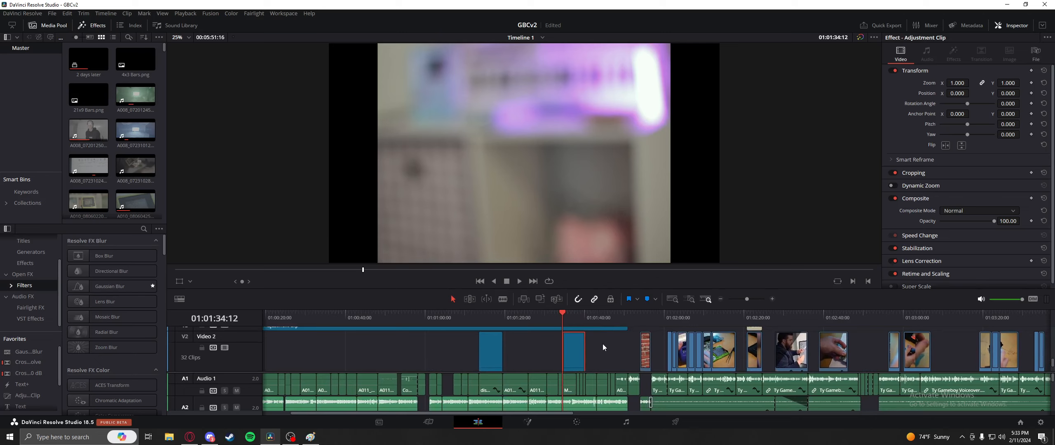
scroll(602, 347, "up", 4)
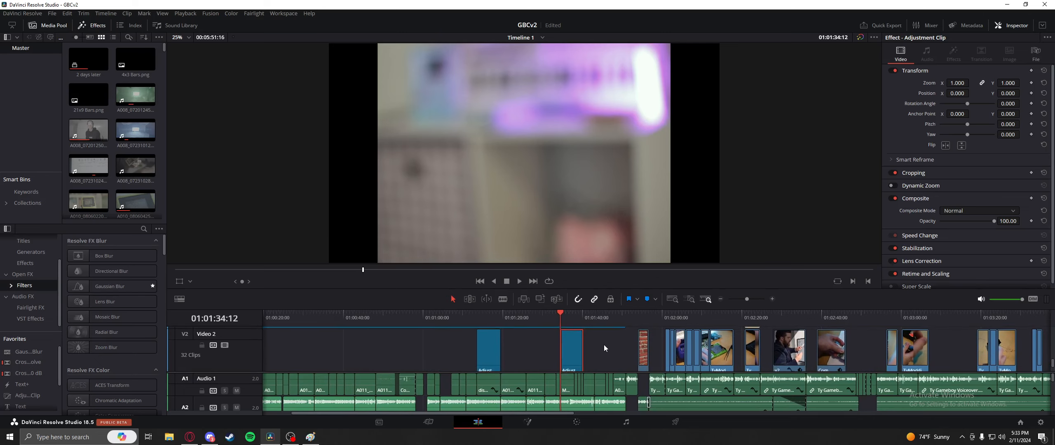
Step: Reselect the Video 4 Adjustment Clip and compare its placement with the adjustment clips on Video 3 and Video 2
left_click(586, 340)
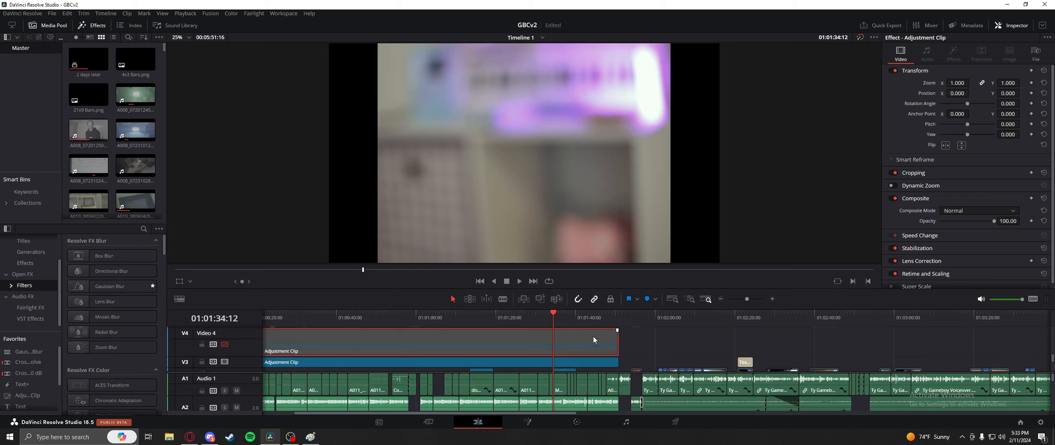
scroll(594, 336, "down", 1)
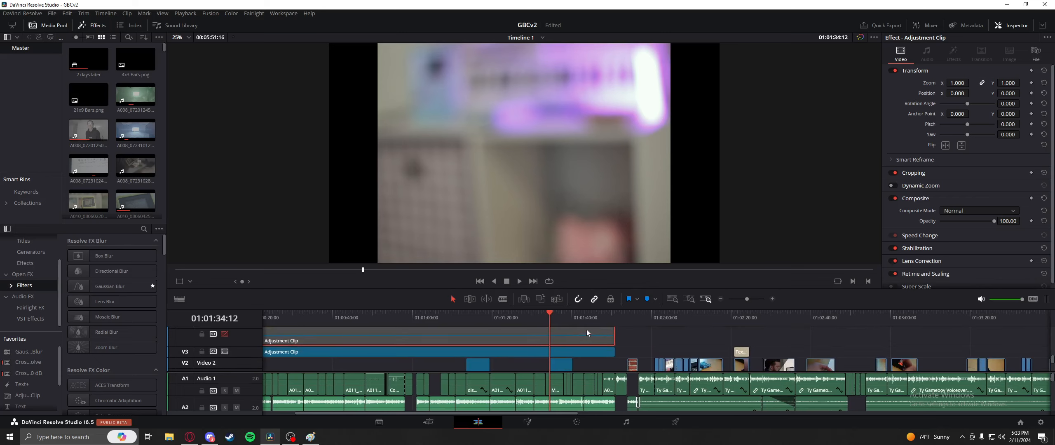
scroll(587, 329, "up", 2)
scroll(582, 351, "down", 2)
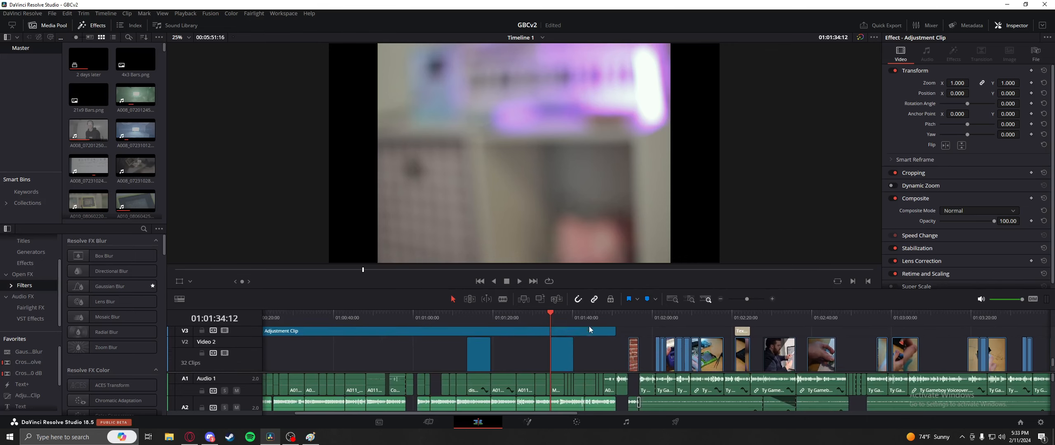
Step: Scrub past the cloud-shaped charm at 01:01:40:08 and play the United States Postal Service box shot to 01:01:45:12
mouse_move(566, 324)
left_mouse_down()
mouse_move(558, 316)
mouse_move(577, 320)
left_mouse_up()
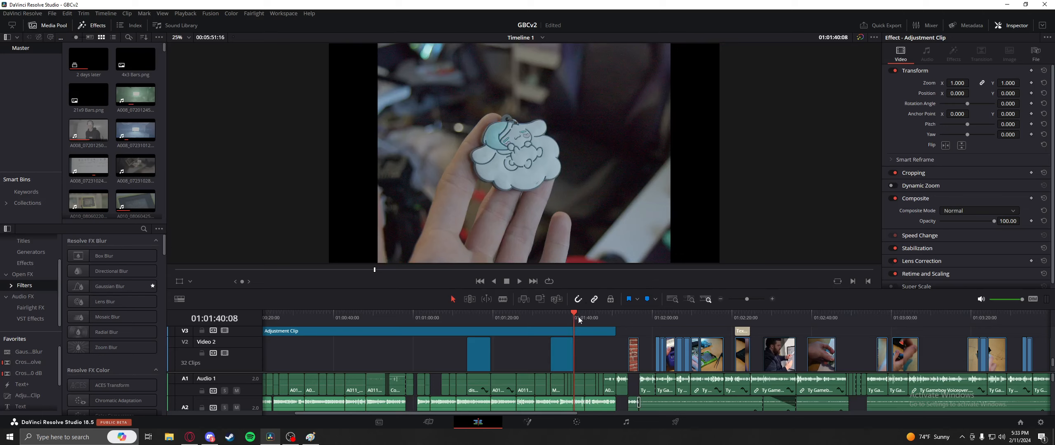
left_click_drag(579, 319, 587, 321)
key("space")
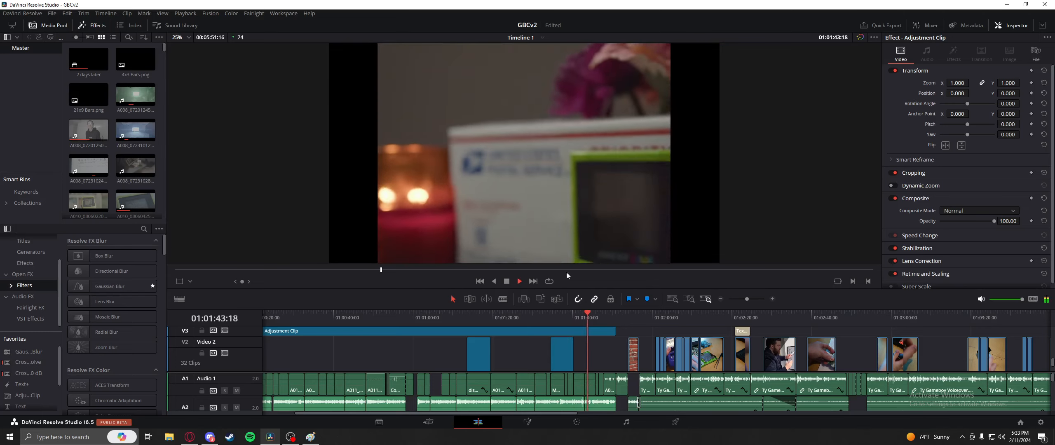
key("space")
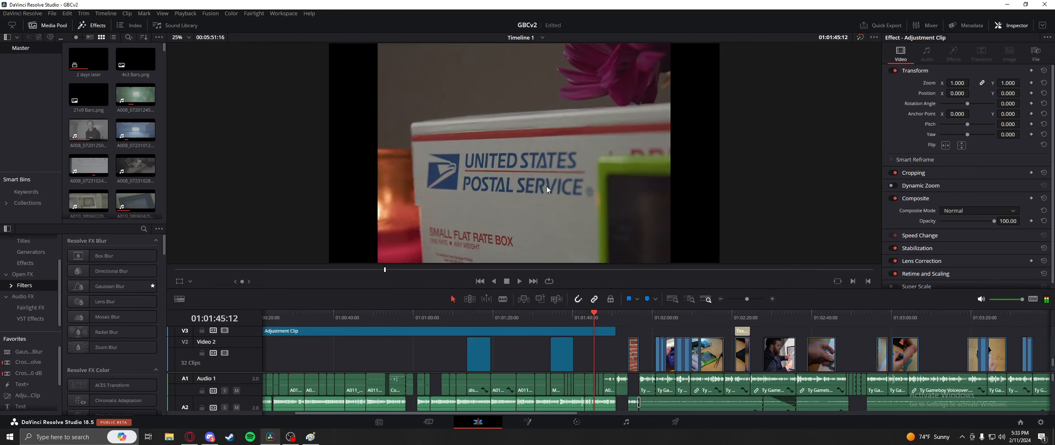
Step: Mute the playback audio and review the shipping box shots up to 01:01:50:20
left_click_drag(593, 320, 609, 318)
left_click(982, 298)
key("space")
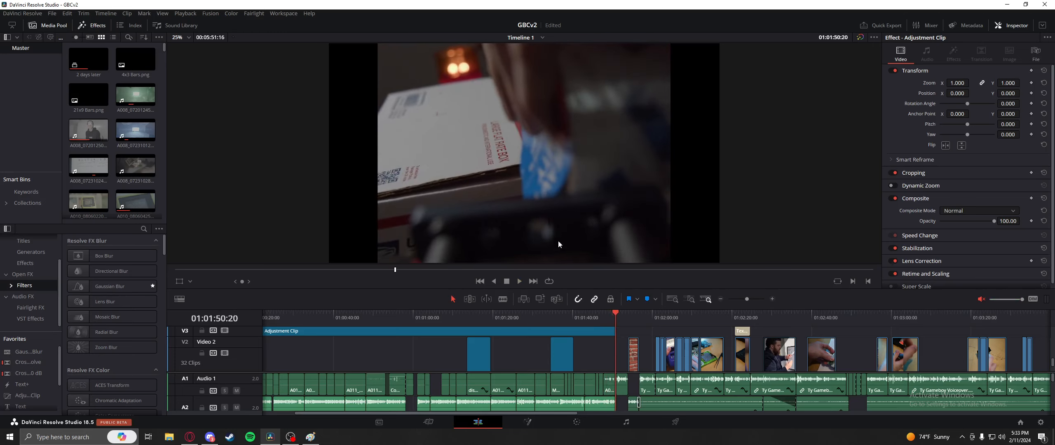
Step: Scrub through the microphone talking shot at 01:01:57:07 to the green Game Boy disassembly shot at 01:02:14:13
left_click_drag(617, 319, 640, 320)
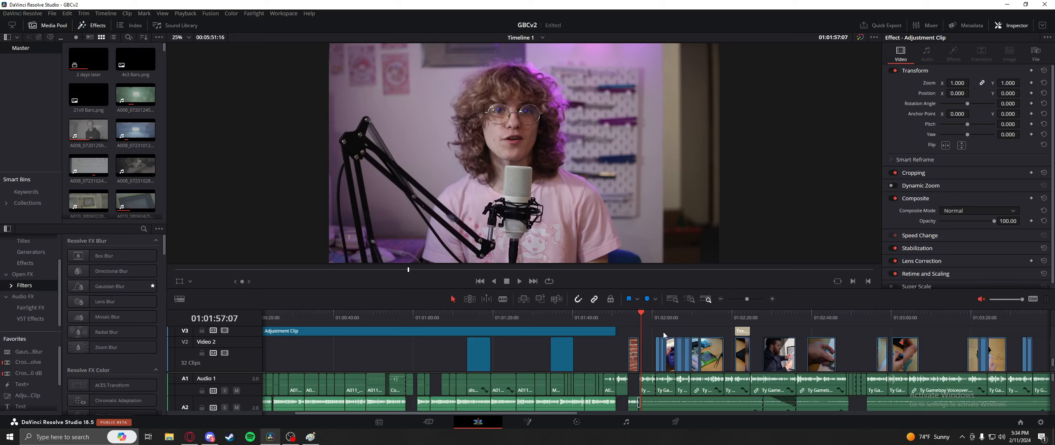
left_click_drag(641, 316, 711, 316)
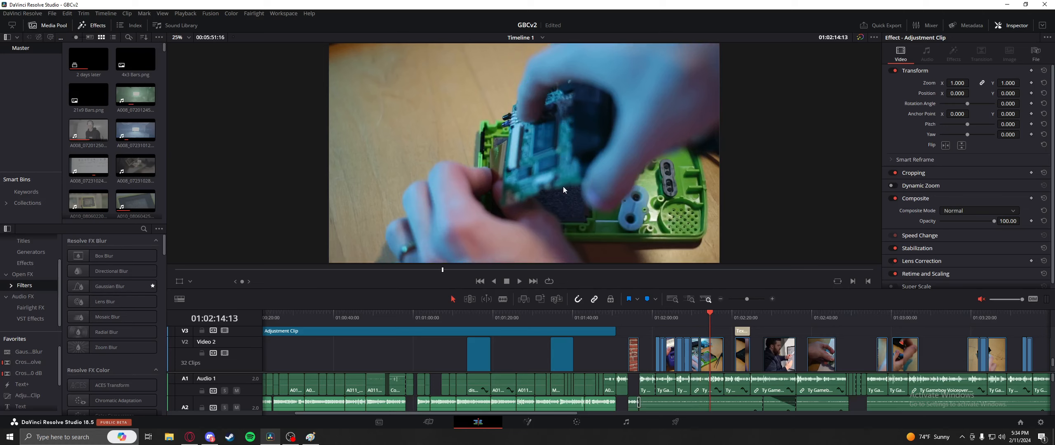
Step: Scrub past the microphone shot at 01:02:18:02 to 01:02:20:18 and select the "*it did not actually make this sound lol" title on Video 3
left_click_drag(716, 317, 727, 318)
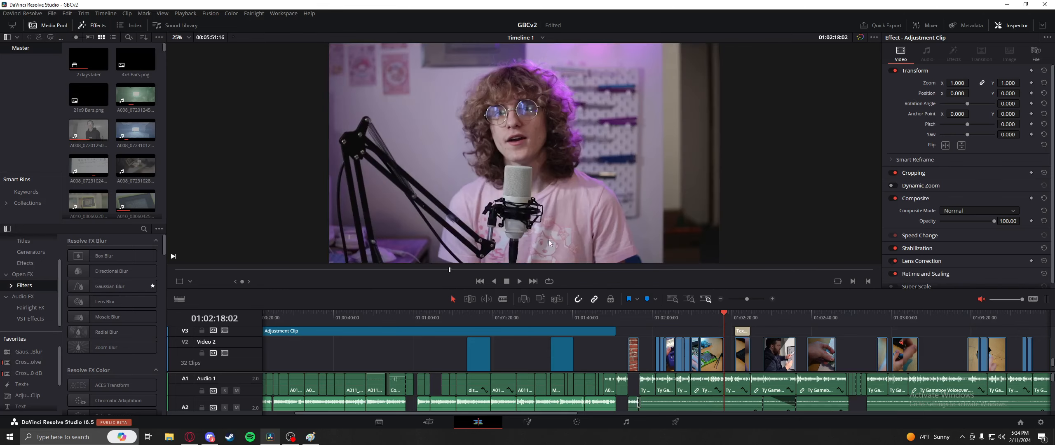
left_click_drag(723, 317, 734, 317)
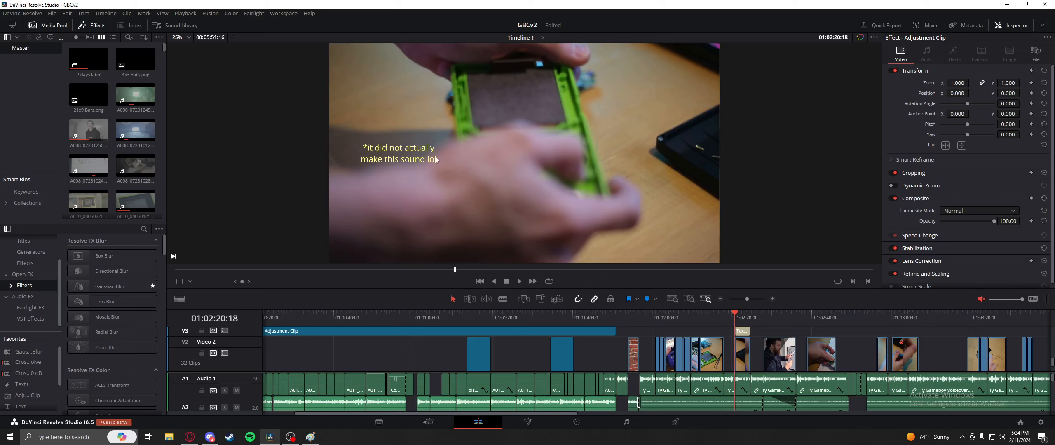
left_click_drag(767, 337, 756, 354)
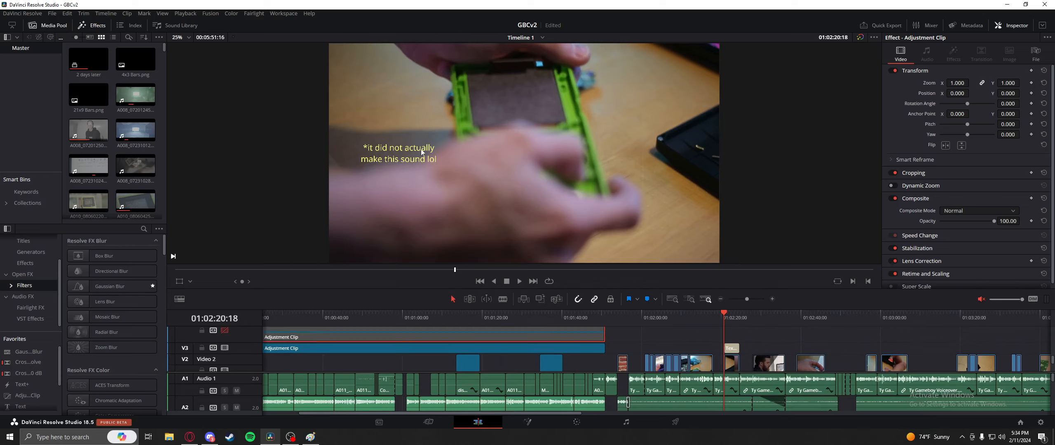
left_click(732, 349)
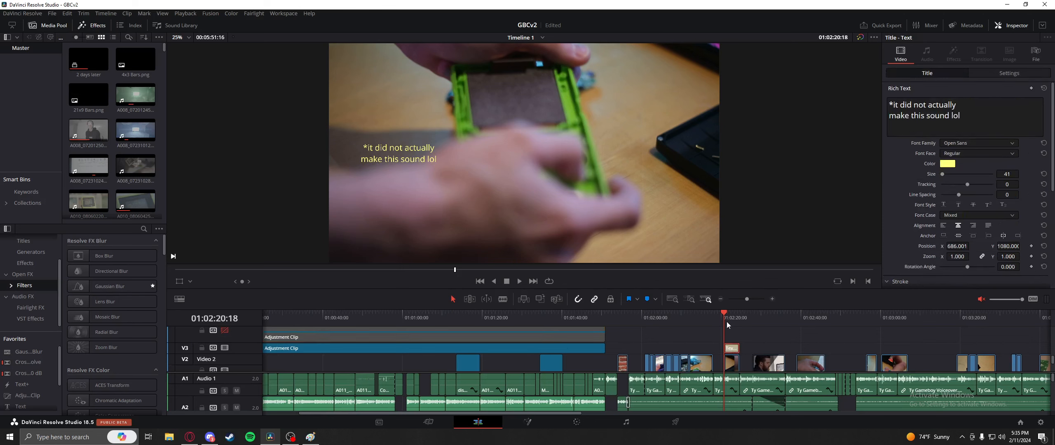
Step: Unmute the playback audio and play the captioned green shell shot from 01:02:21:09
left_click_drag(750, 334, 708, 328)
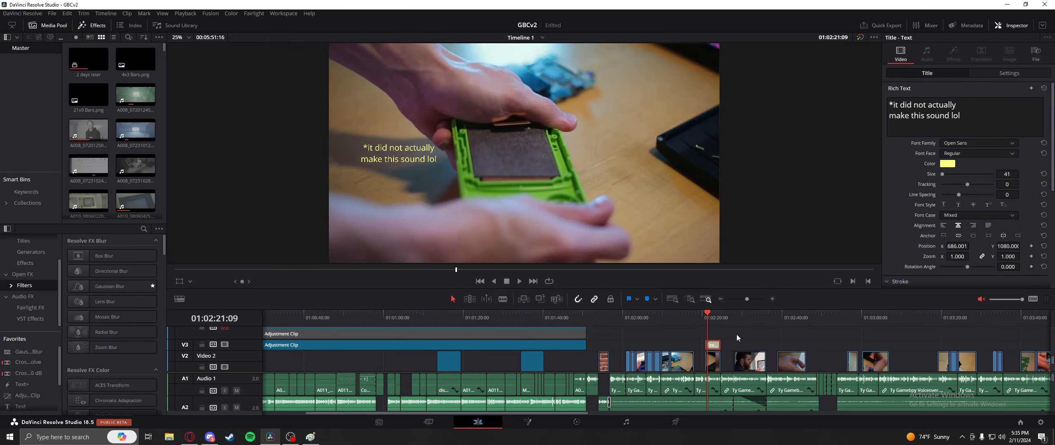
left_click(981, 301)
key("space")
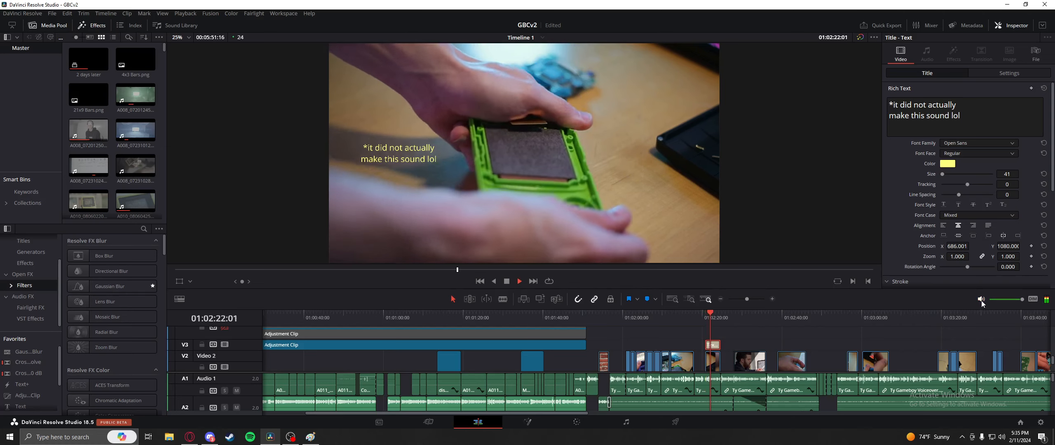
Step: Return to 01:02:20:18 and reposition the yellow sound caption in the viewer horizontally to about X 785
left_click_drag(712, 320, 711, 316)
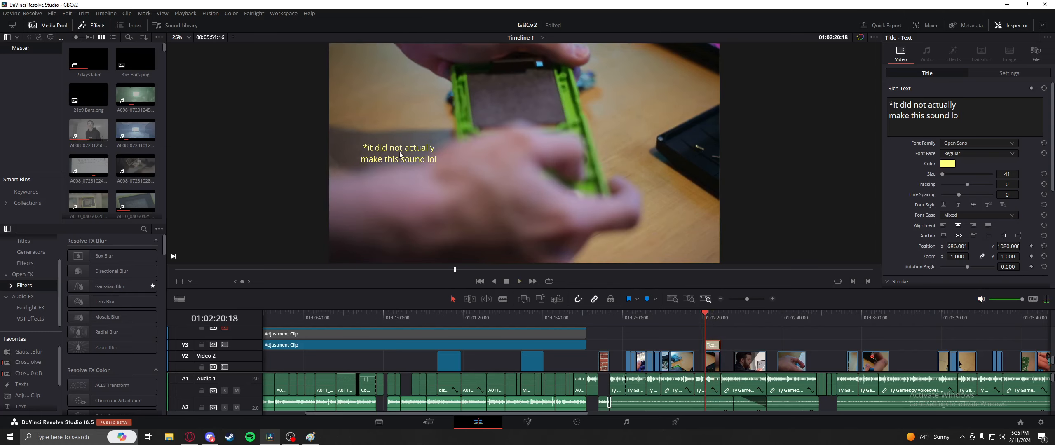
left_click_drag(400, 155, 369, 154)
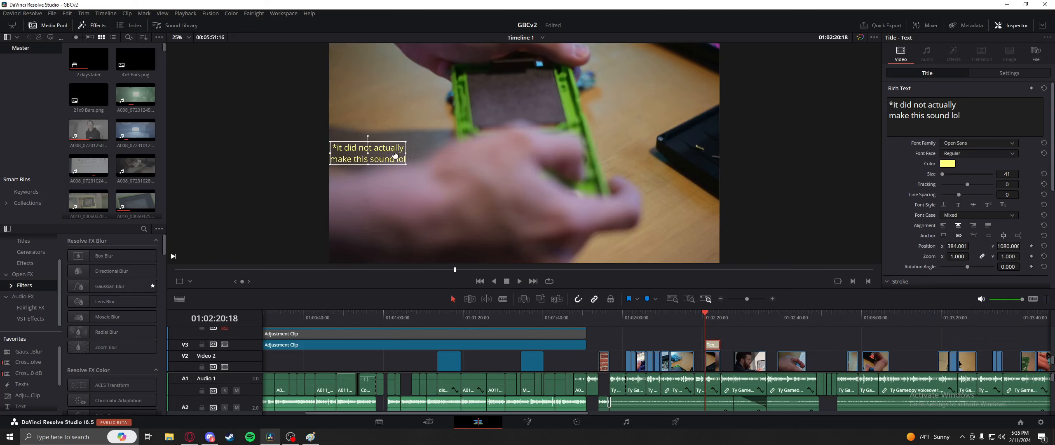
left_click_drag(423, 154, 464, 154)
Step: Scrub the transition out of the microphone shot between 01:02:27:22 and 01:02:31:13
left_click_drag(663, 318, 646, 320)
left_click_drag(655, 317, 755, 316)
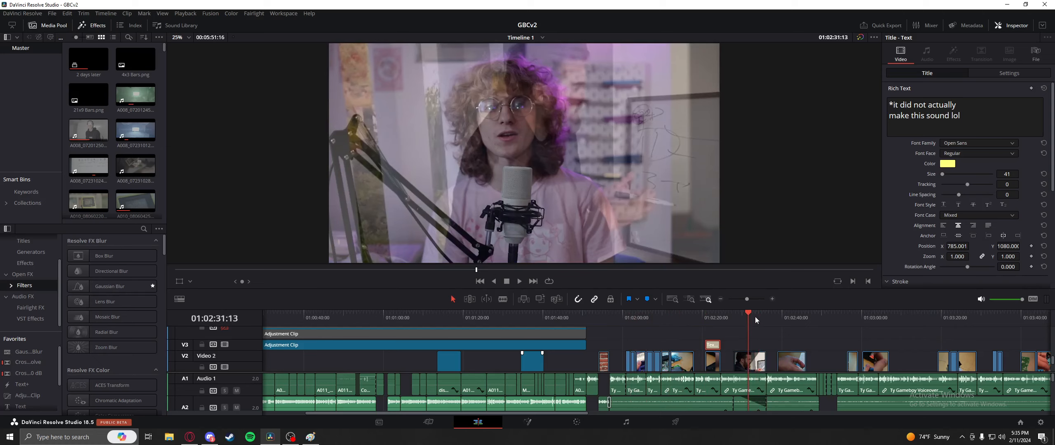
left_click_drag(755, 317, 736, 319)
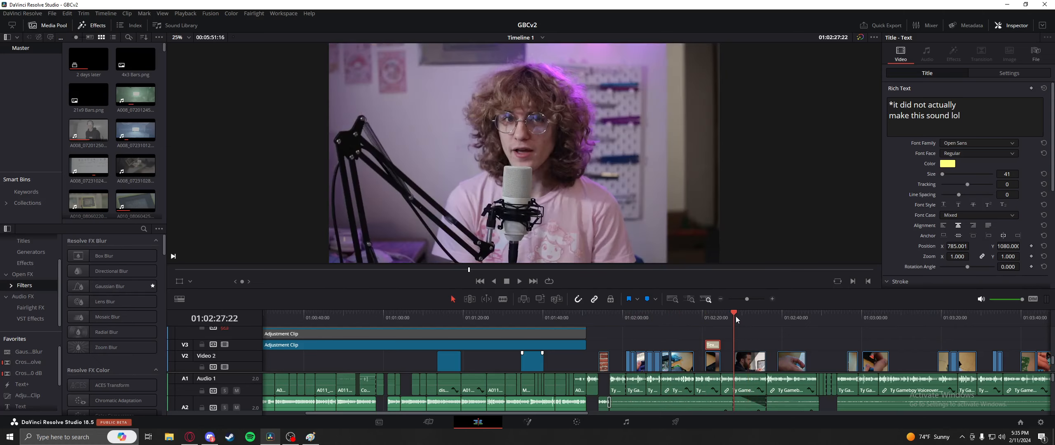
Step: Go back to the "PART 2: MODDING" title card and play it up to 01:01:56:15
mouse_move(620, 318)
left_mouse_down()
mouse_move(633, 320)
mouse_move(607, 318)
mouse_move(650, 313)
mouse_move(554, 316)
mouse_move(659, 321)
mouse_move(602, 319)
left_mouse_up()
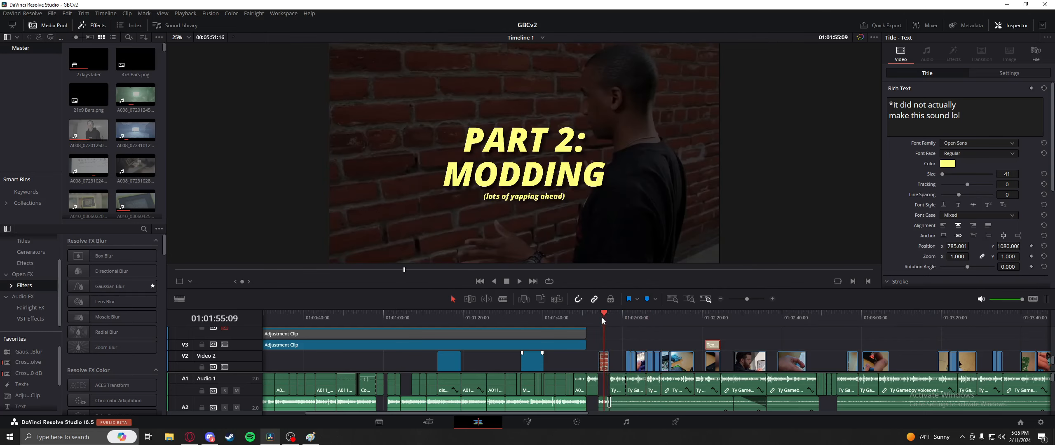
left_click(600, 324)
key("space")
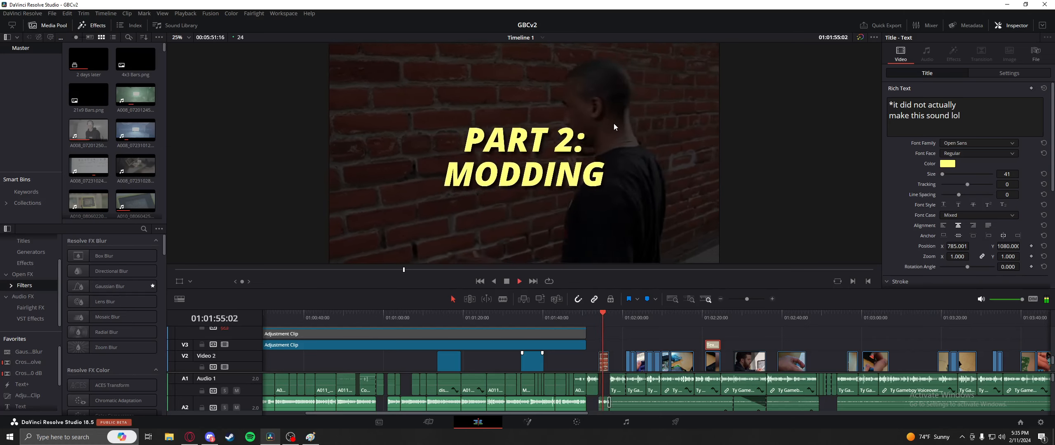
key("space")
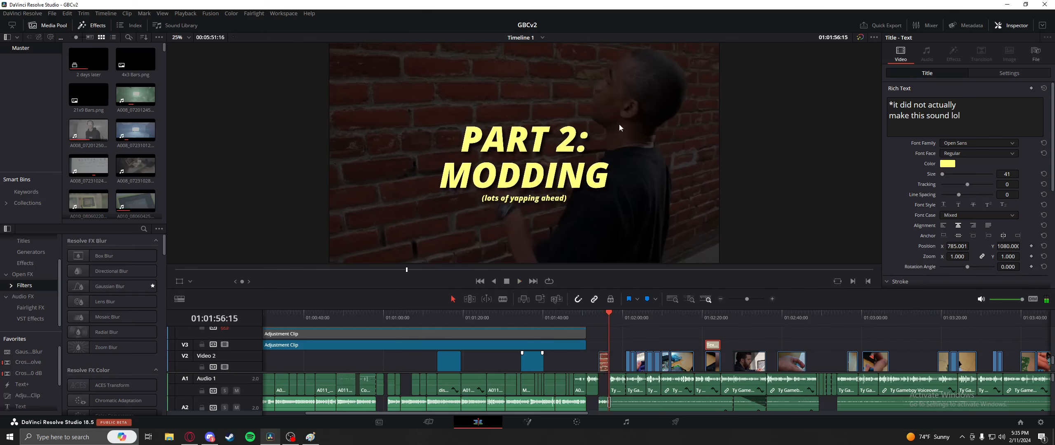
Step: Scrub through the green Game Boy disassembly shots and compare the frames at 01:02:09:17 and 01:02:14:21
left_click_drag(632, 314, 705, 320)
left_click_drag(760, 347, 737, 342)
left_click_drag(695, 318, 579, 318)
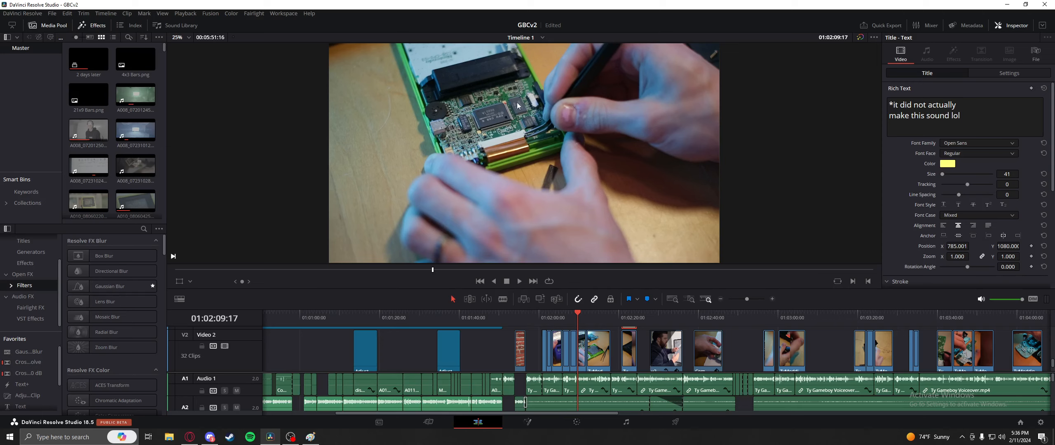
left_click_drag(601, 316, 597, 315)
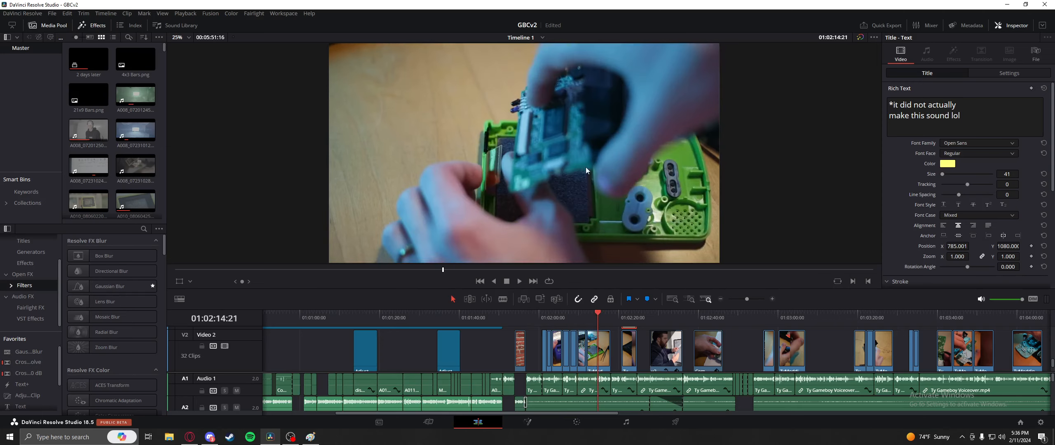
Step: Review the DisuCam overlay shot at 01:02:38:21, the battery compartment shot at 01:02:03:06 and the soldering shot at 01:03:04:07
left_click_drag(667, 317, 691, 317)
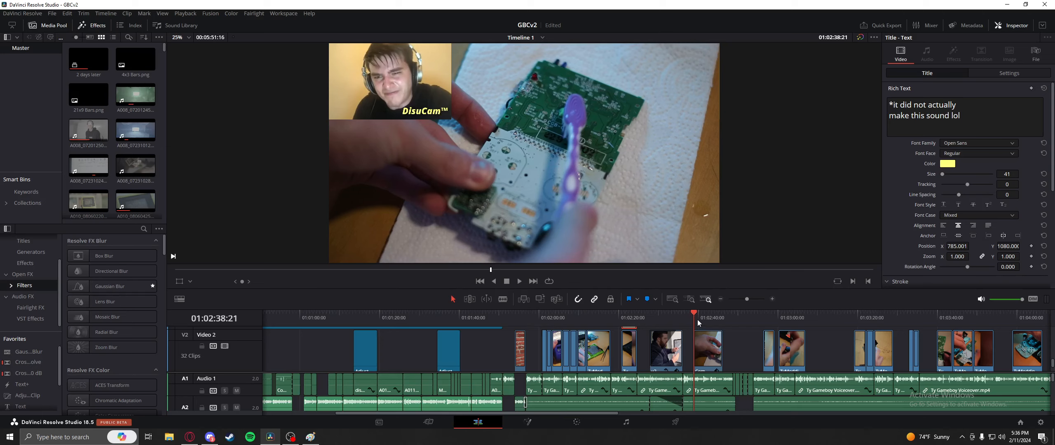
left_click_drag(697, 320, 557, 321)
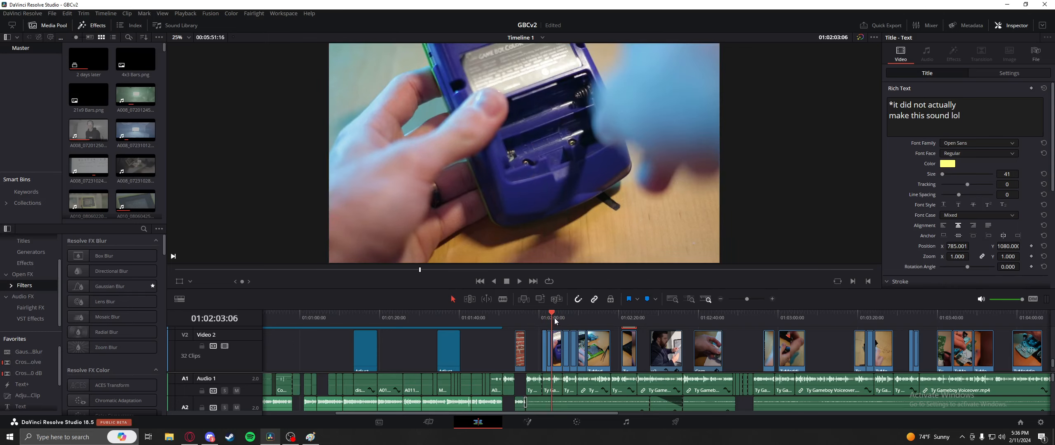
left_click_drag(555, 322, 789, 327)
scroll(814, 344, "right", 5)
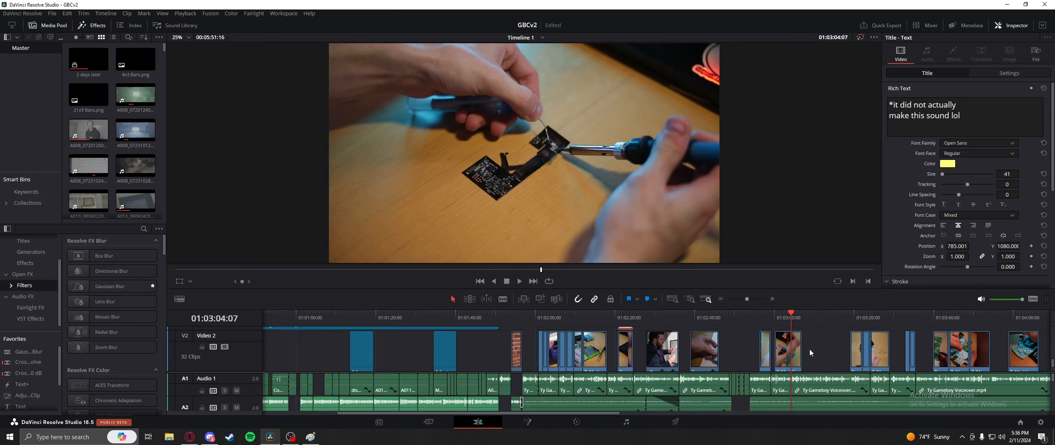
Step: Review the microphone talking shot at 01:03:17:03 and scrub on to the circuit board close-up at 01:03:39:21
left_click(634, 319)
key("space")
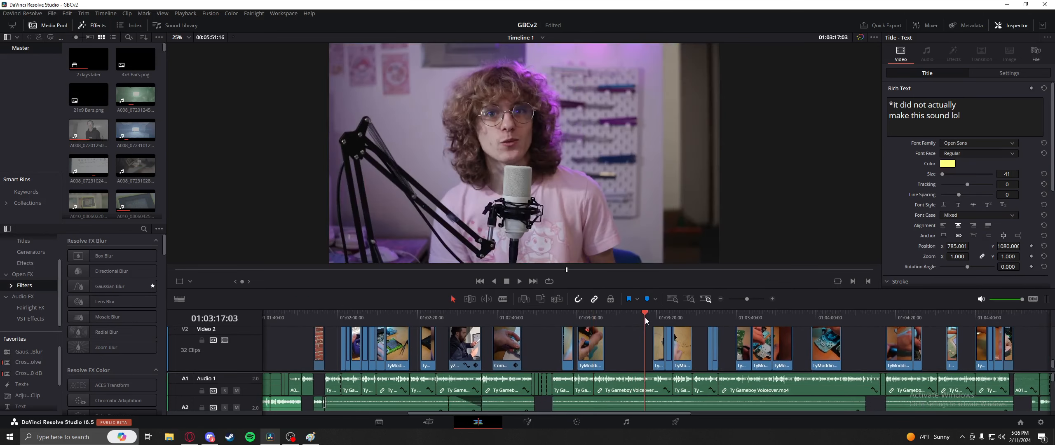
scroll(614, 338, "right", 1)
left_click_drag(622, 318, 705, 318)
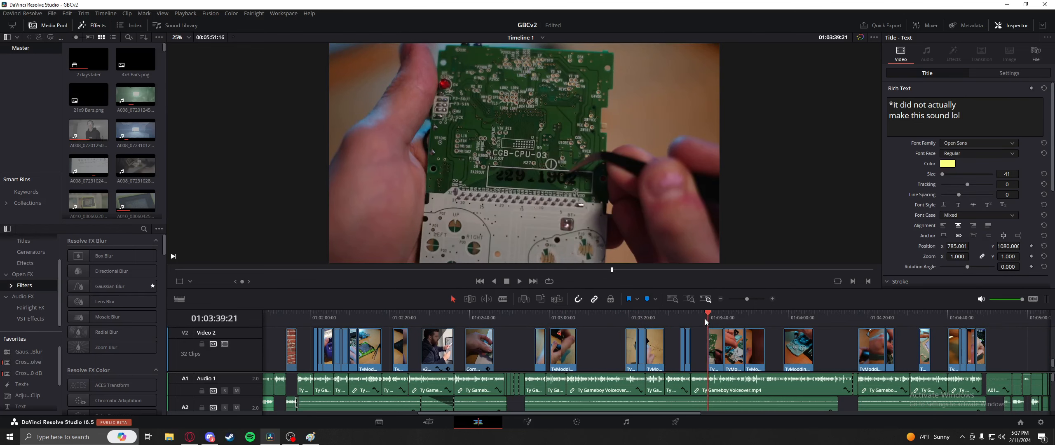
Step: Step ahead through the modding clips to the board soldering shot at 01:03:58:21 and compare it with the soldering shot at 01:03:04:07
scroll(713, 338, "right", 1)
scroll(714, 338, "right", 4)
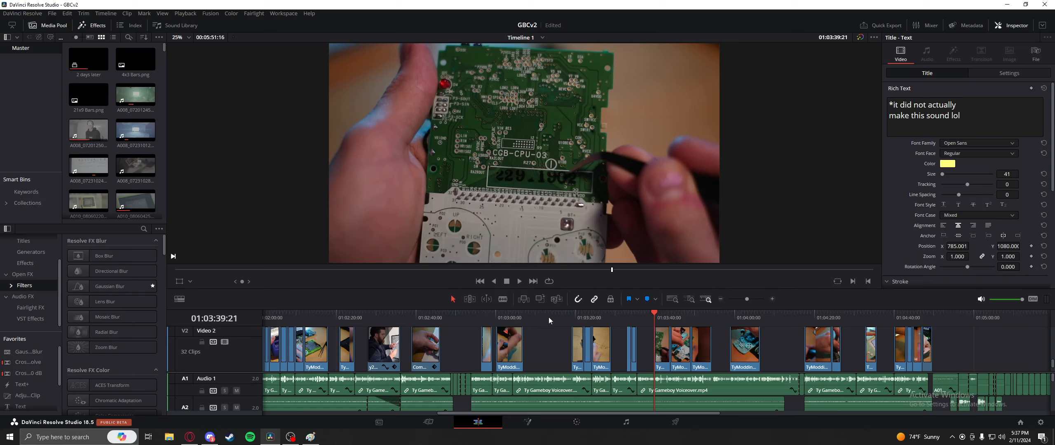
key("Down")
key("Down")
key("Down")
key("Down")
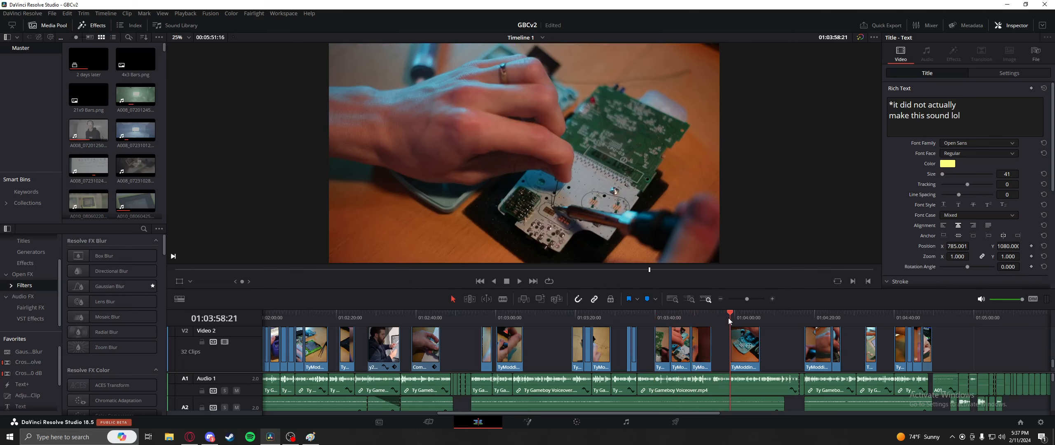
left_click_drag(729, 319, 514, 327)
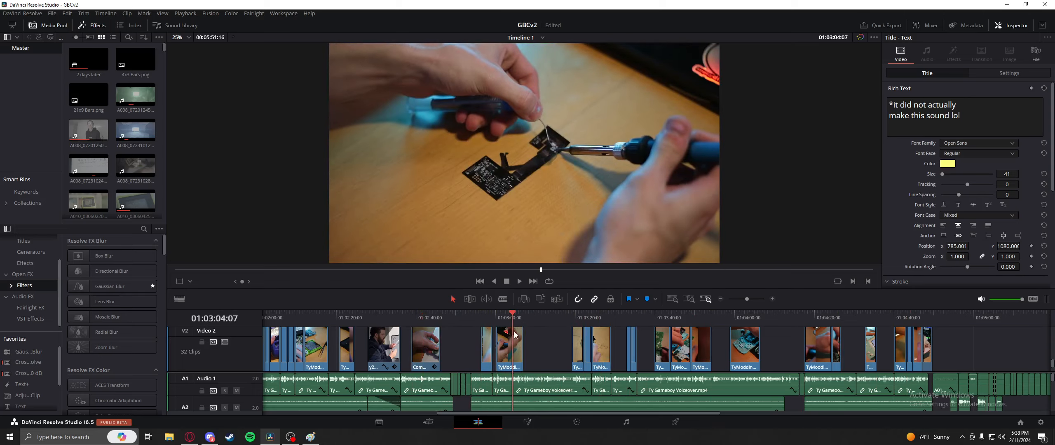
Step: Scrub past the modding section to the couch guitar shot starting at 01:04:49:18 and examine its opening frames
left_click_drag(512, 331, 935, 343)
scroll(745, 349, "right", 5)
left_click_drag(746, 351, 615, 314)
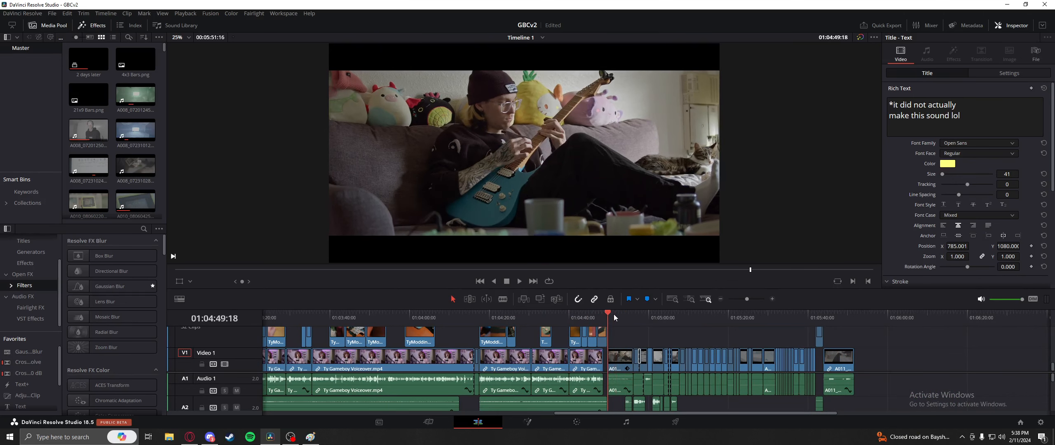
left_click_drag(610, 314, 611, 318)
left_click_drag(609, 314, 615, 319)
key("Up")
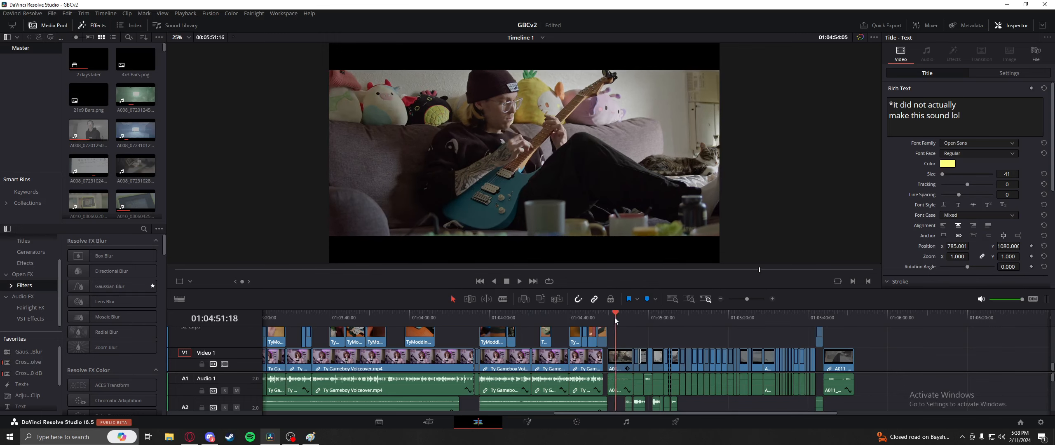
Step: Play the couch guitar shot up to 01:04:53:07, check 01:04:54:05 and return to its start at 01:04:49:18
key("space")
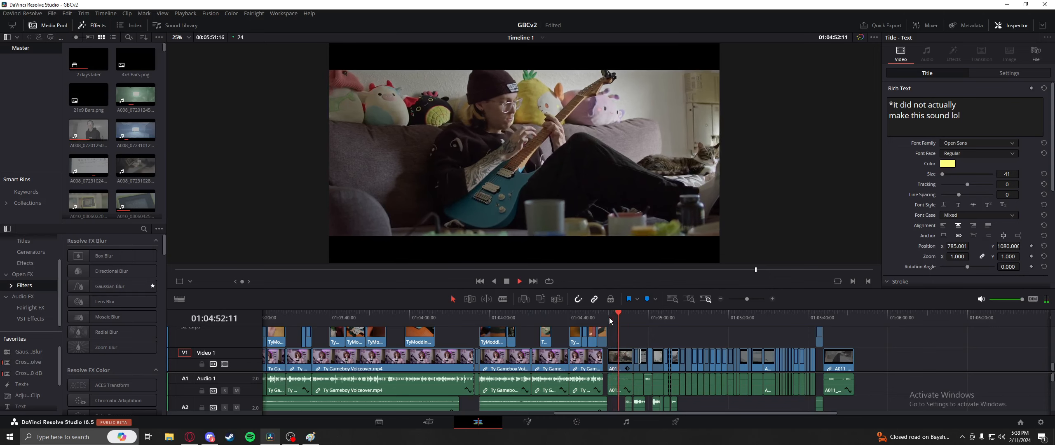
key("space")
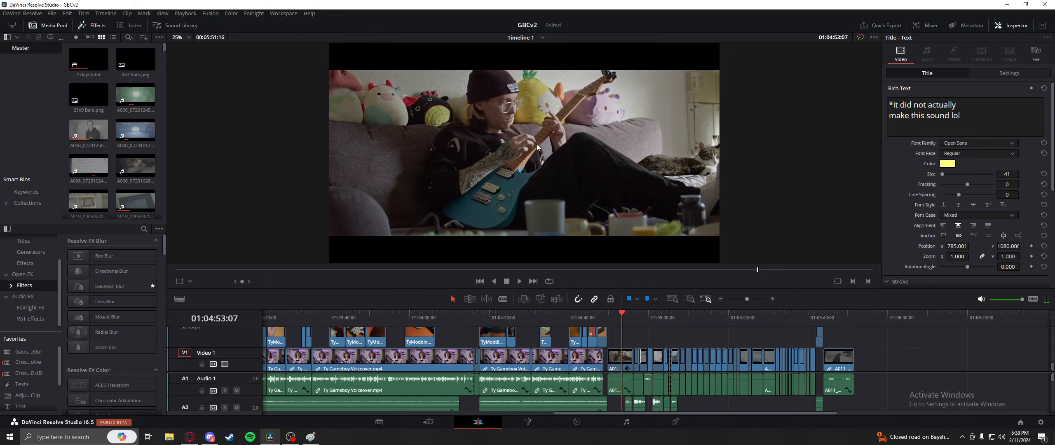
left_click(627, 320)
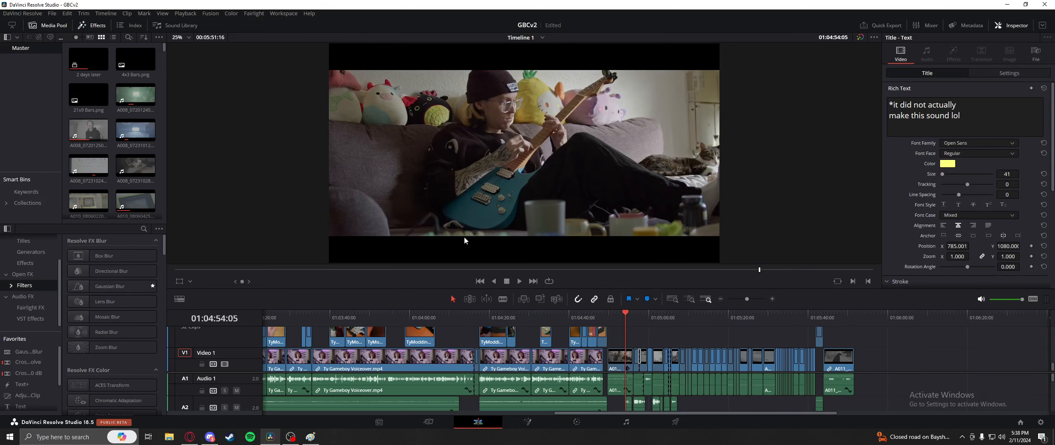
left_click(607, 319)
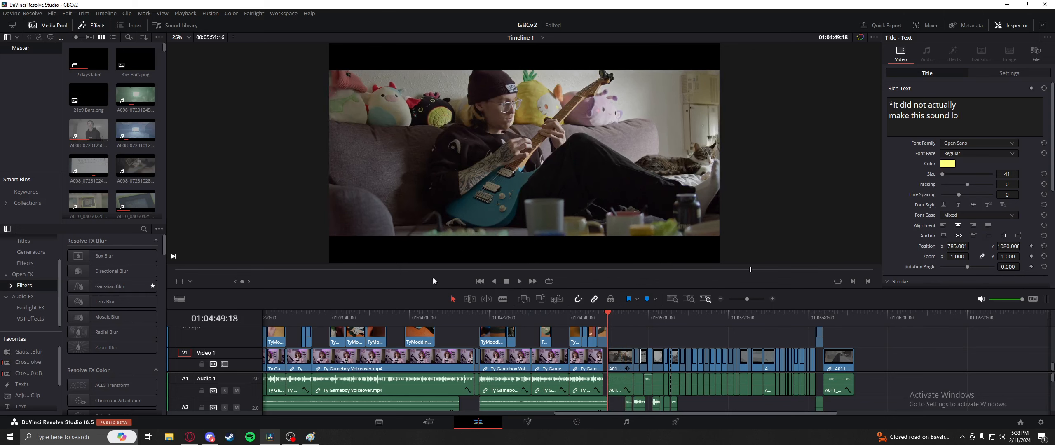
left_click(291, 437)
left_click(270, 437)
Step: Solo the Audio 3 track and play through the "PART 3: THE REVEAL" title section
mouse_move(610, 318)
left_mouse_down()
mouse_move(638, 318)
mouse_move(606, 318)
mouse_move(618, 321)
left_mouse_up()
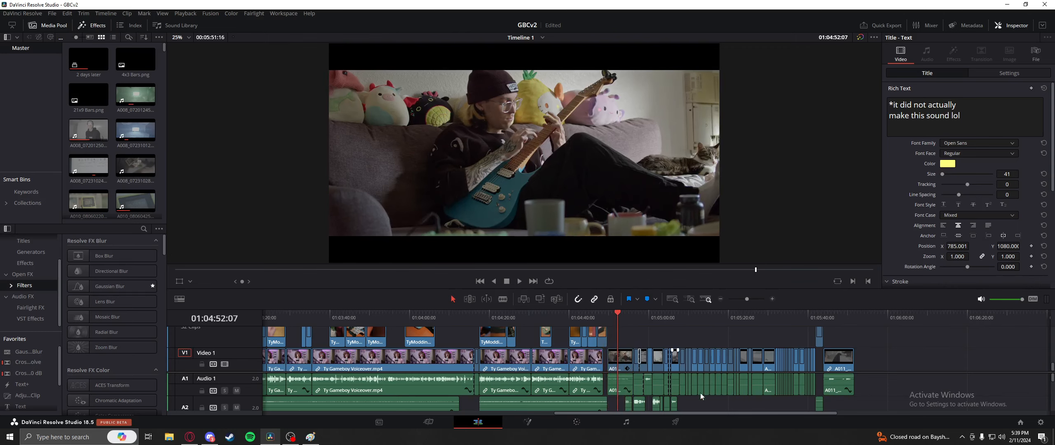
scroll(695, 389, "down", 5)
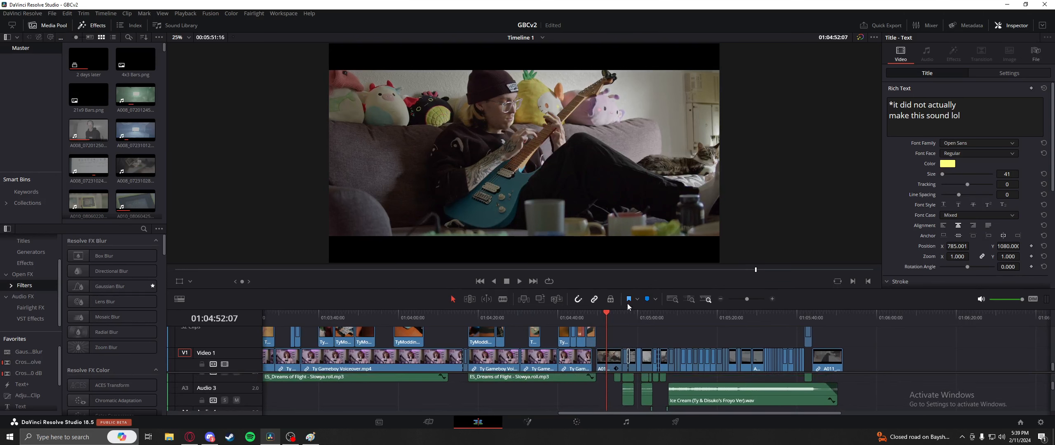
left_click(620, 318)
left_click(224, 400)
key("space")
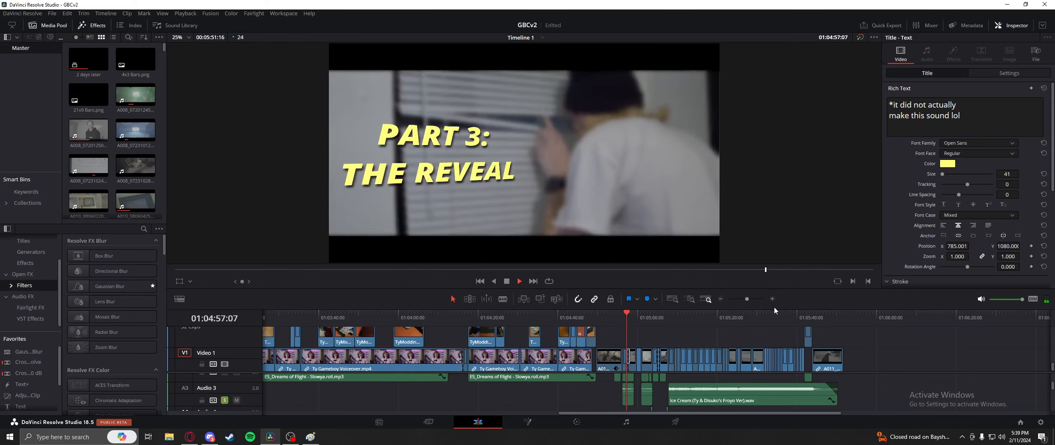
key("space")
Step: Turn off solo on Audio 3 and replay the couch guitar shot from near its start
left_click_drag(648, 320, 600, 314)
left_click(225, 400)
key("space")
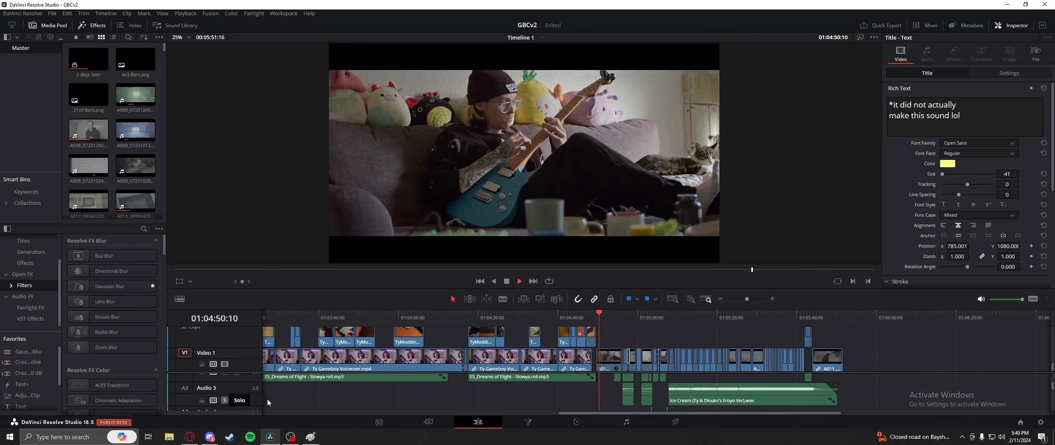
Step: Try a volume of 29.80 on the couch guitar clip while playing it from its start at 01:04:49:18
scroll(607, 387, "up", 3)
left_click(608, 384)
key("space")
left_click(597, 316)
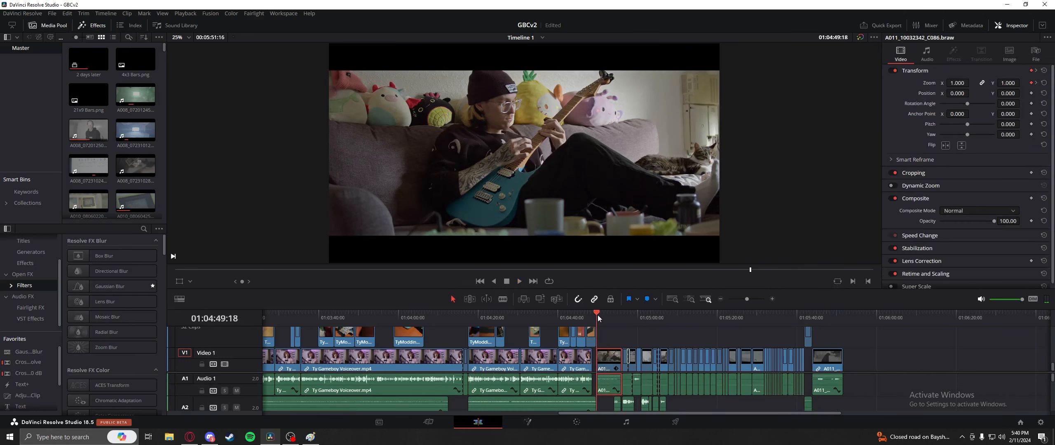
left_click(927, 53)
key("space")
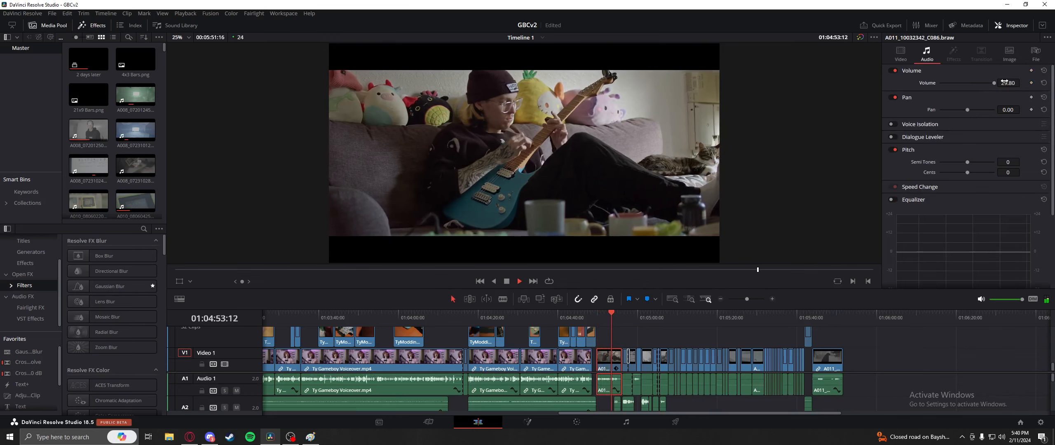
key("space")
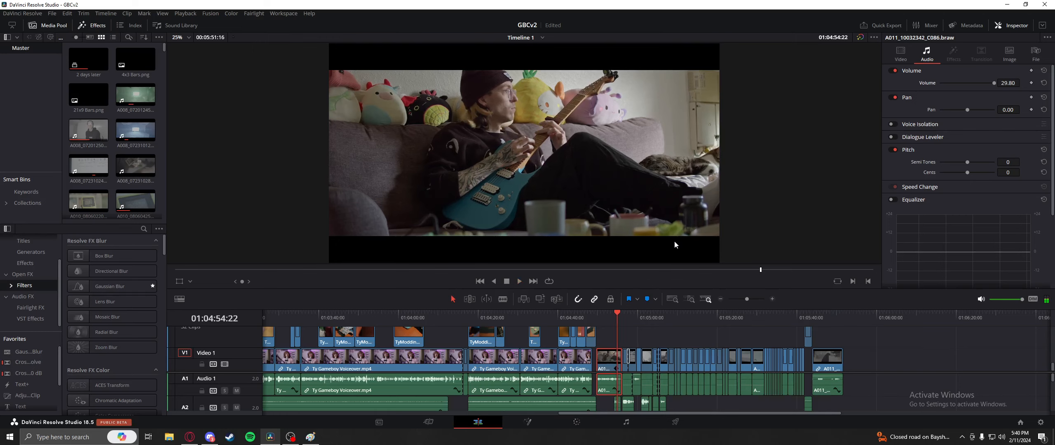
Step: Scrub between the couch guitar shot, the "PART 3: THE REVEAL" title and the priority mail box shot at 01:05:02:15
left_click(618, 319)
left_click_drag(618, 318, 630, 317)
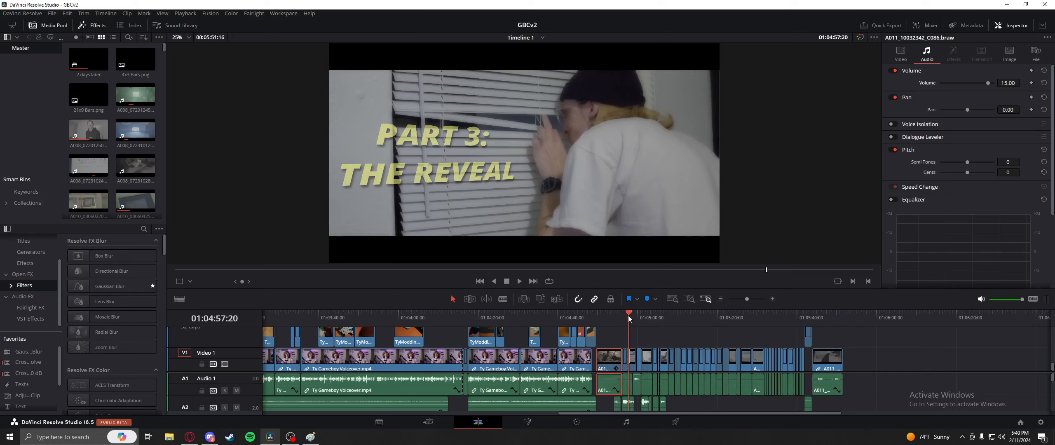
left_click_drag(628, 315, 606, 316)
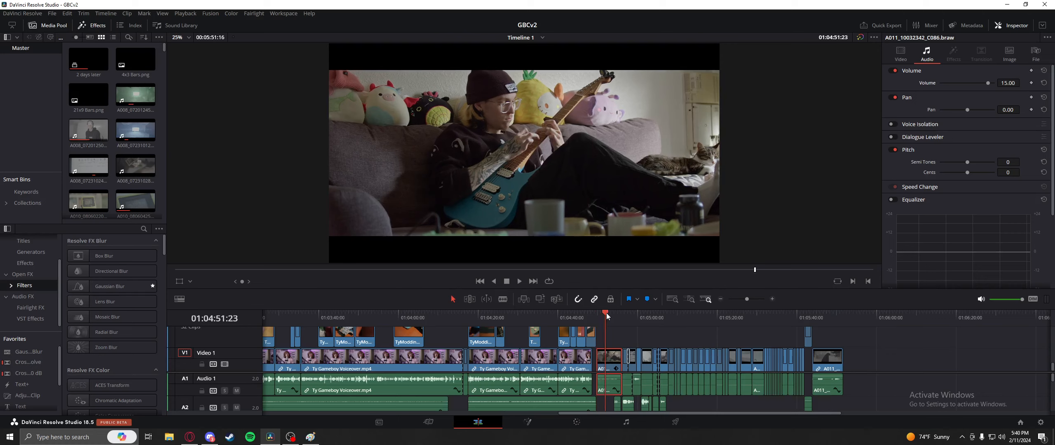
left_click_drag(623, 315, 649, 317)
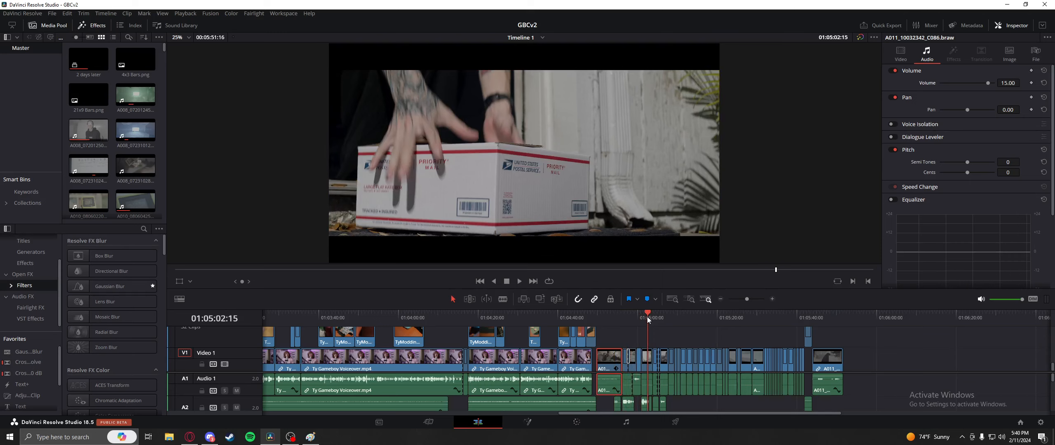
left_click_drag(647, 317, 620, 317)
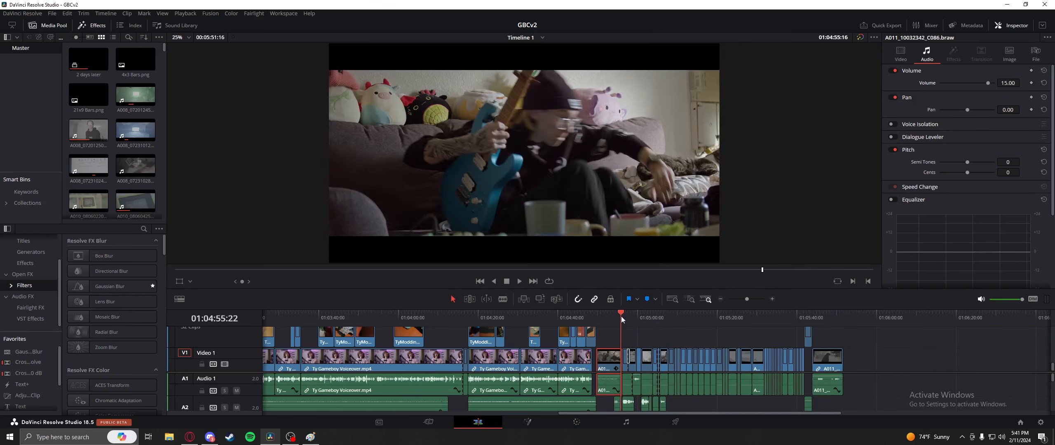
Step: Check the audio tracks under the reveal section at 01:05:18:09, then scrub the title section to 01:04:57:08
scroll(695, 399, "down", 5)
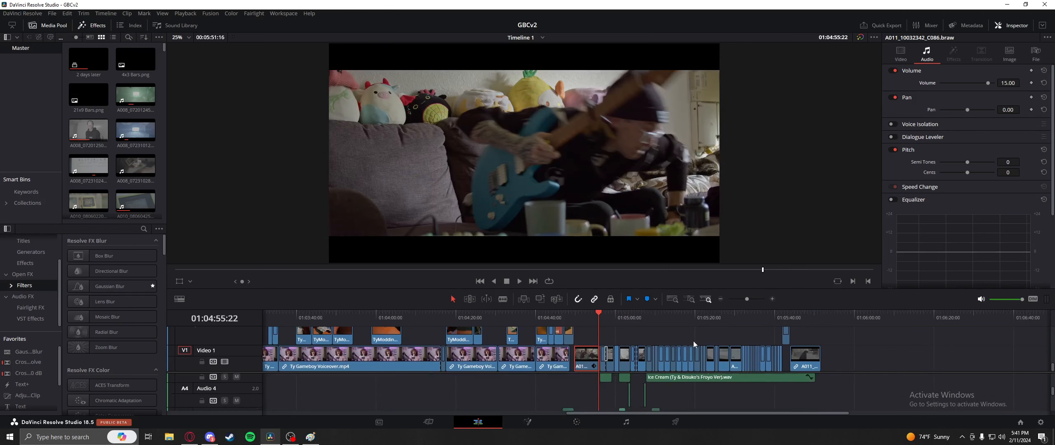
left_click_drag(646, 322, 681, 314)
scroll(707, 391, "up", 4)
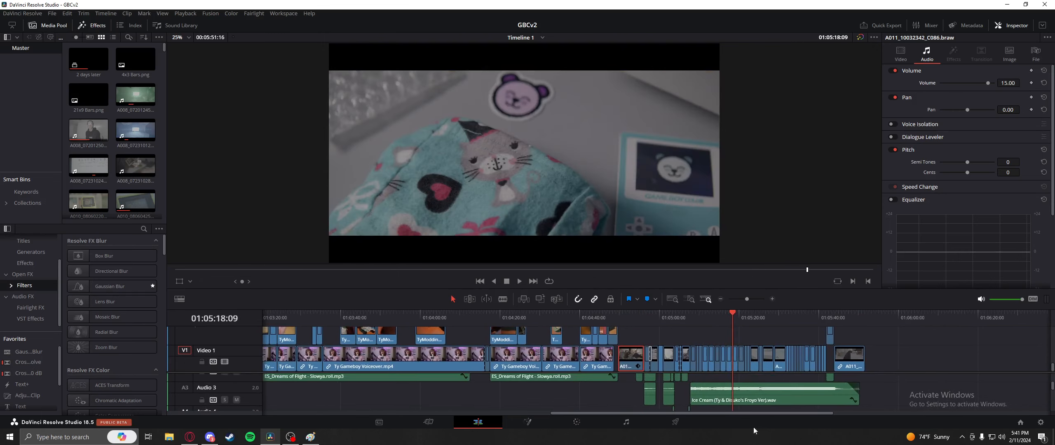
scroll(752, 376, "up", 2)
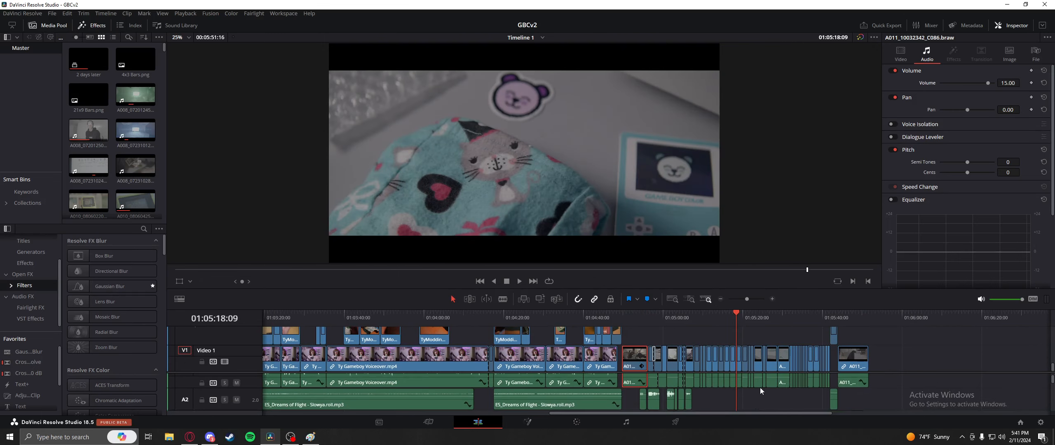
left_click_drag(630, 316, 653, 318)
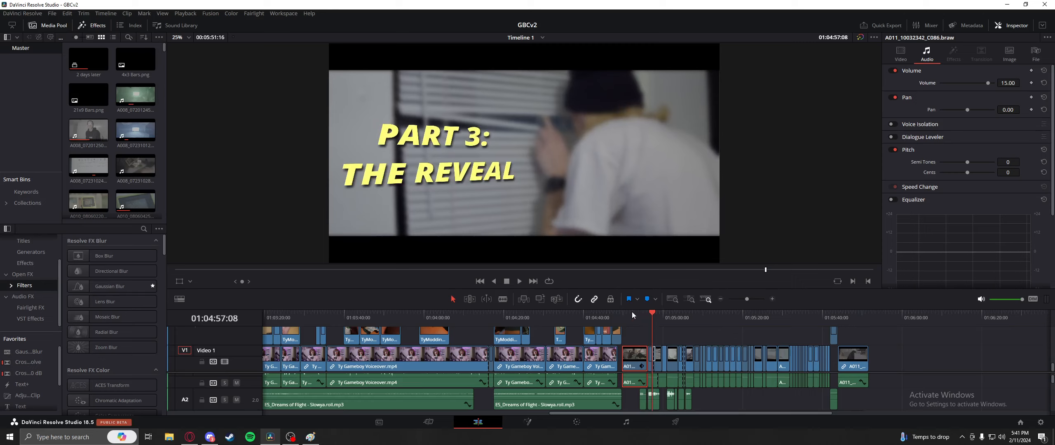
Step: Play from the couch guitar shot at 01:04:51:18 through the title and stop on the phone message shot at 01:05:00:09
key("space")
left_click_drag(660, 315, 631, 320)
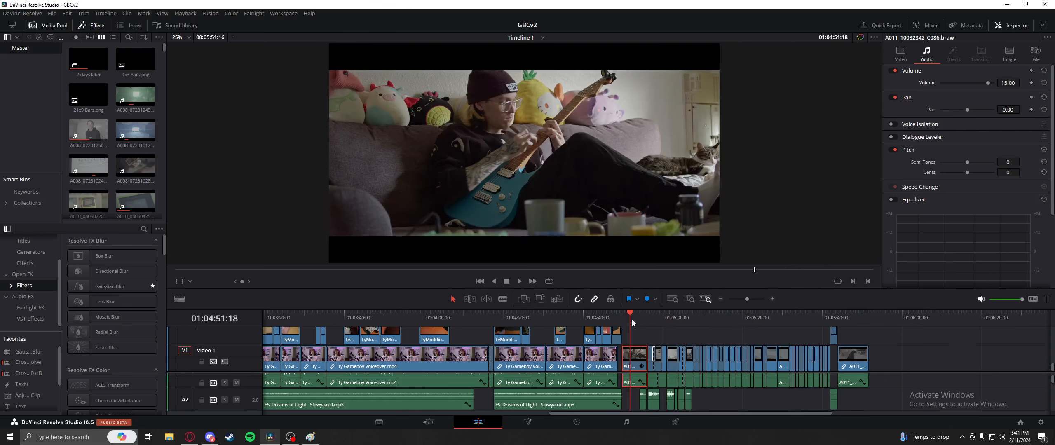
key("space")
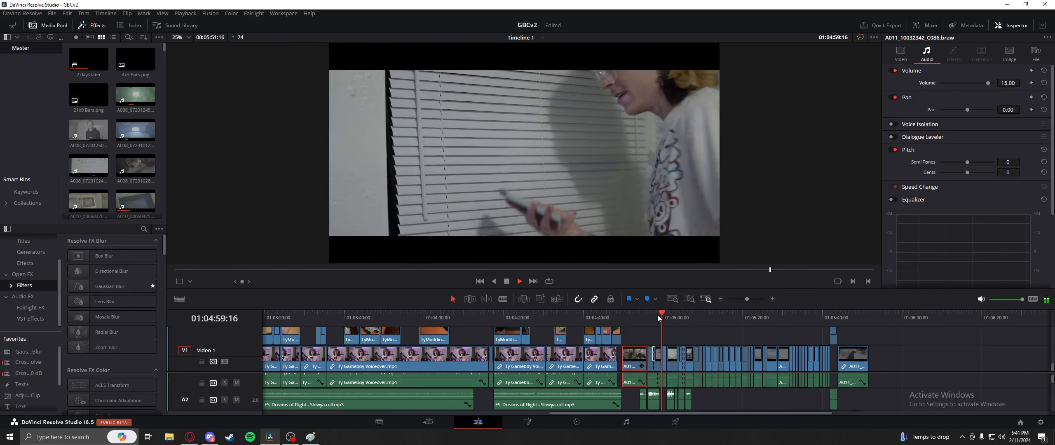
key("space")
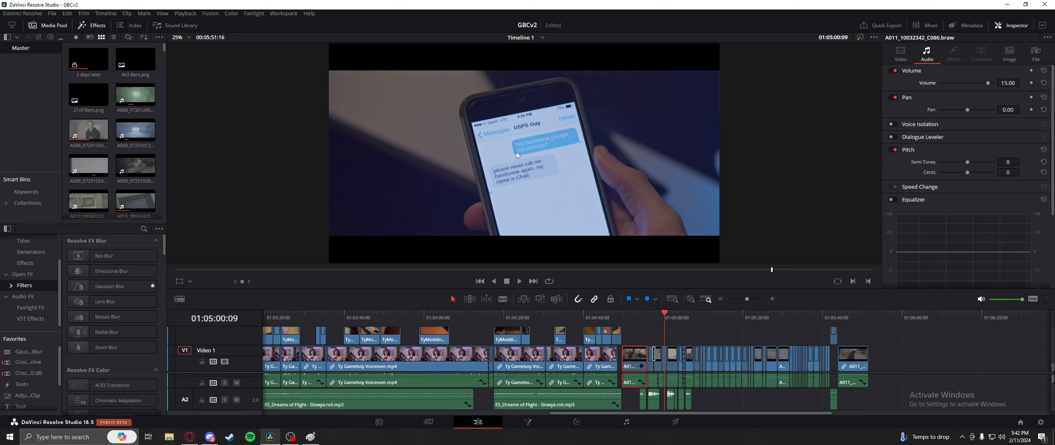
Step: Examine the cat beside the mail box up close in the frame at 01:05:05:16, then restore the full-frame view
mouse_move(672, 318)
left_mouse_down()
mouse_move(655, 318)
mouse_move(685, 318)
left_mouse_up()
scroll(562, 170, "up", 4)
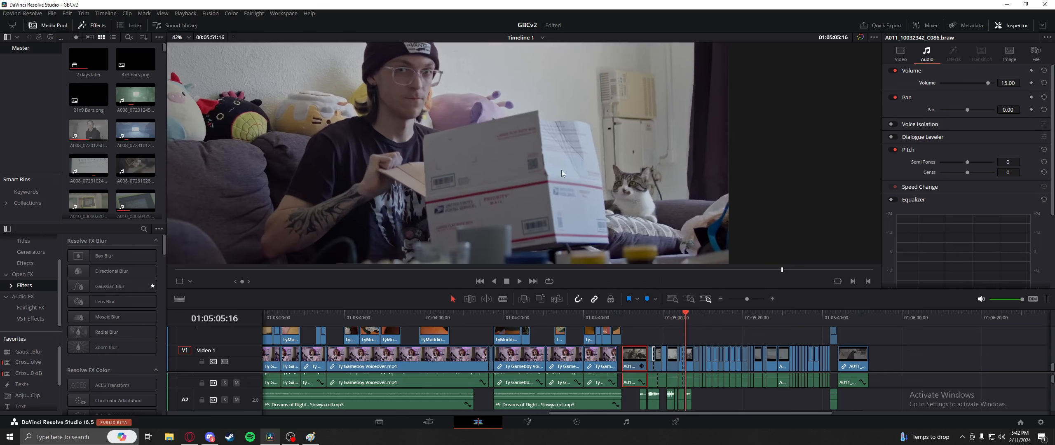
scroll(713, 207, "up", 8)
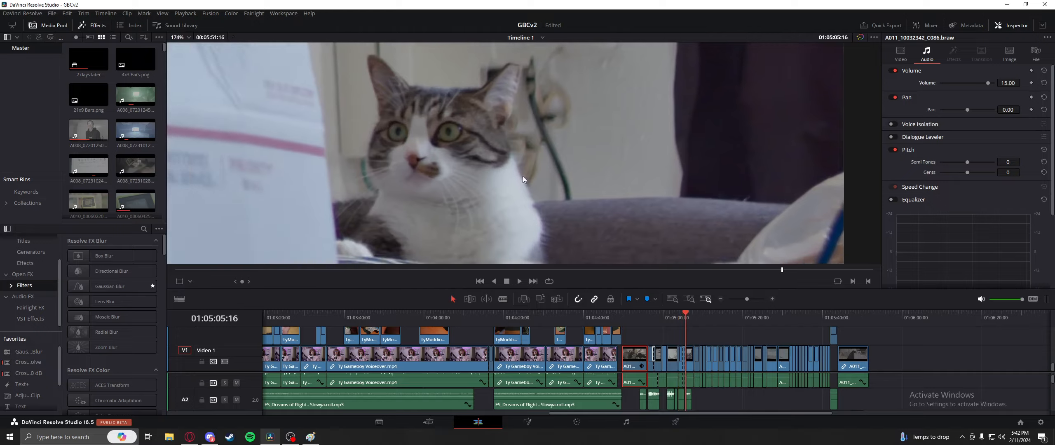
scroll(609, 194, "up", 2)
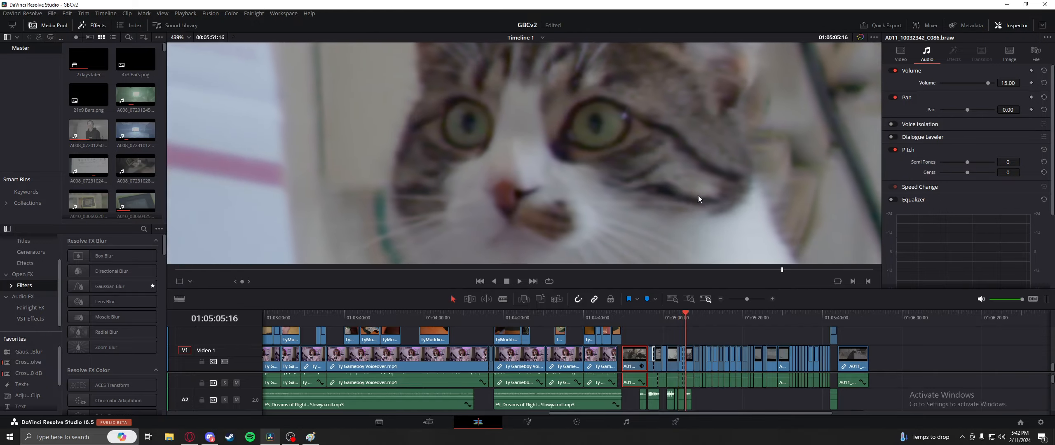
key("shift+z")
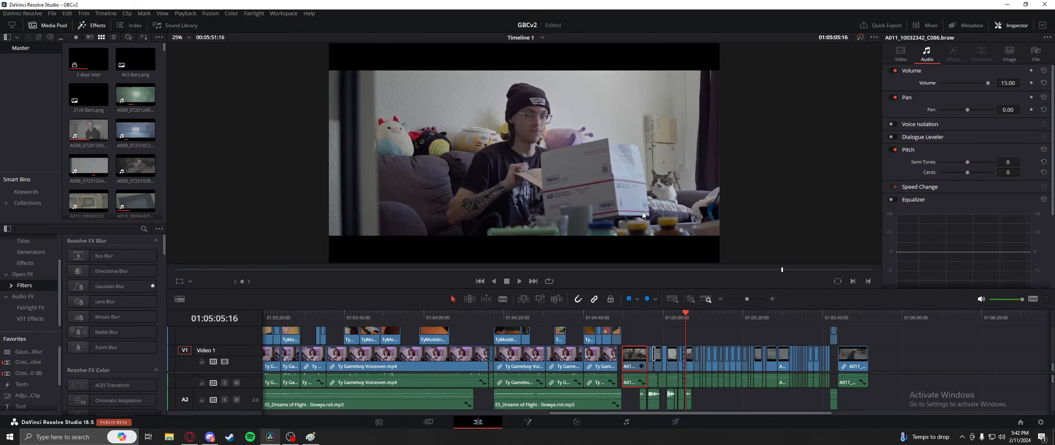
Step: Scrub through the unboxing shots to 01:05:12:08 and return to the Color box close-up at 01:05:10:01
left_click(692, 319)
left_click_drag(691, 319, 714, 319)
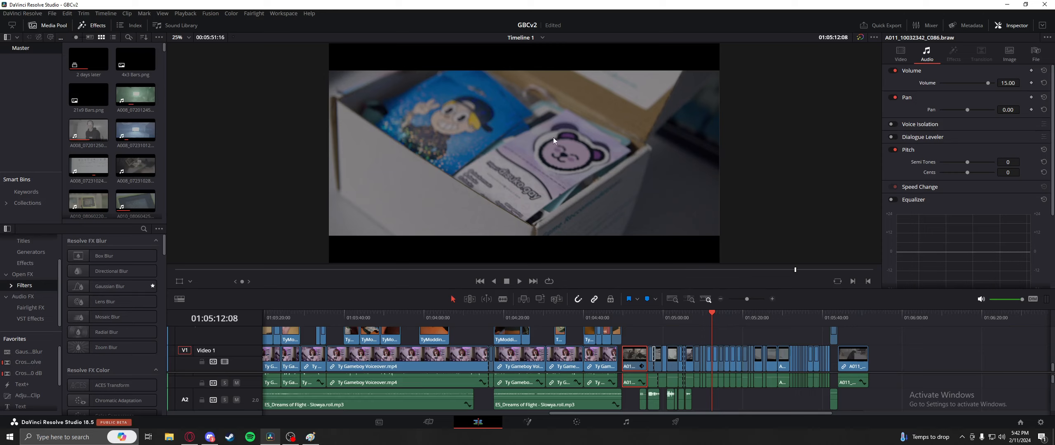
left_click_drag(700, 317, 703, 317)
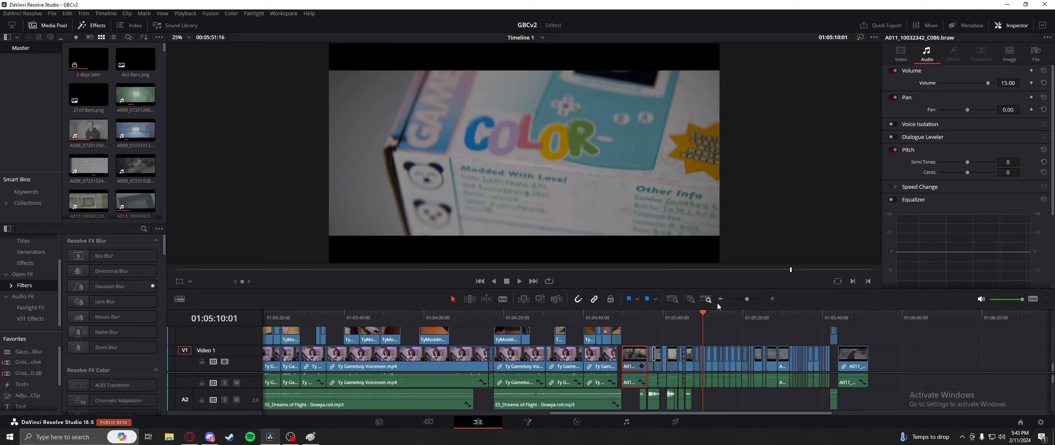
Step: Inspect the EZ-Flash cartridge label and its lower logo up close at 01:05:15:09, then return to the full frame
left_click_drag(703, 317, 722, 322)
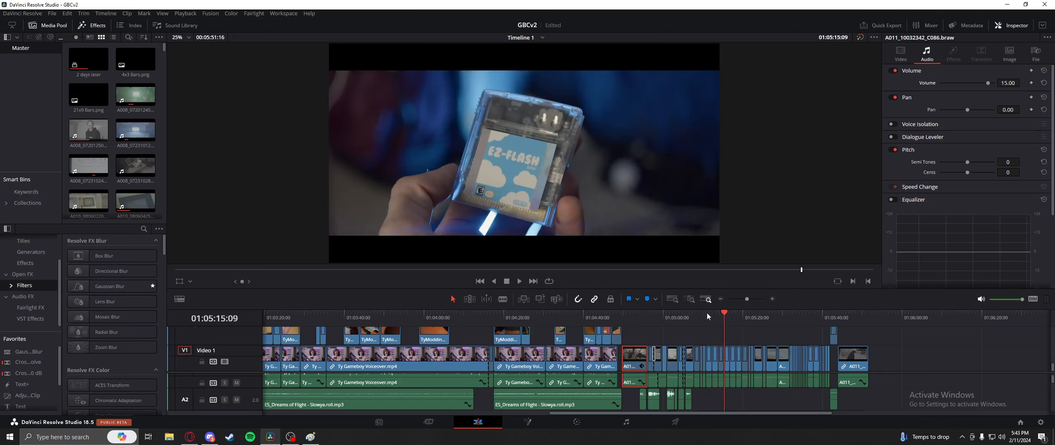
scroll(531, 194, "up", 8)
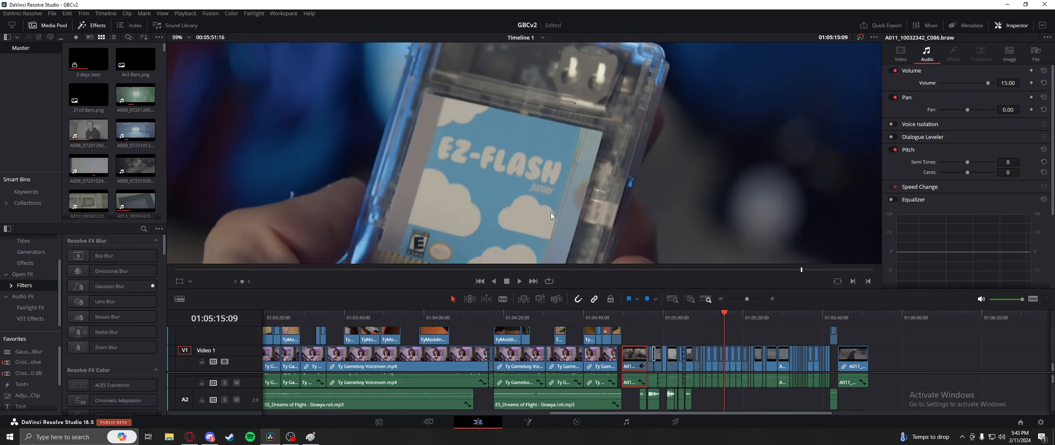
left_click_drag(507, 180, 497, 142)
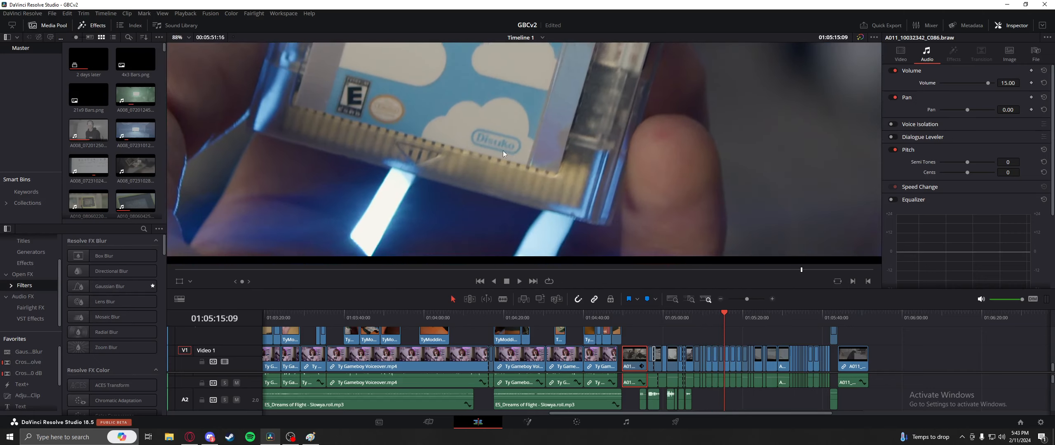
scroll(577, 180, "down", 8)
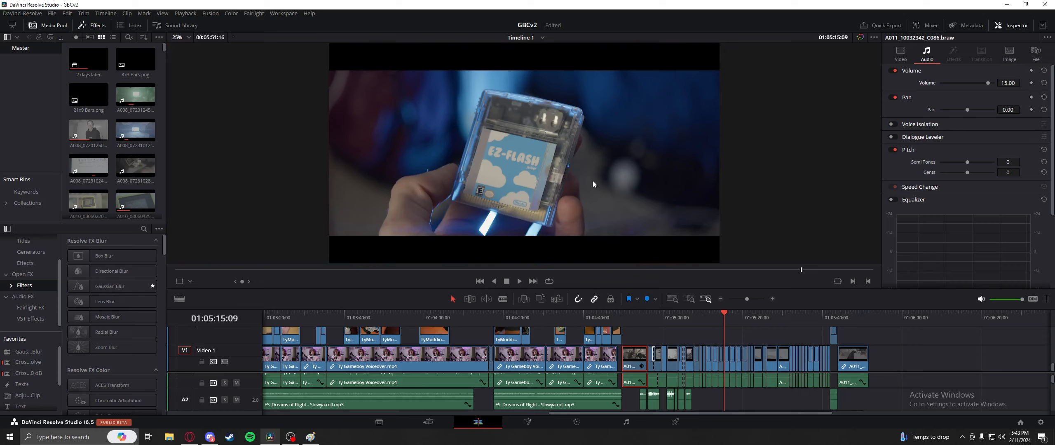
Step: Scrub back over the open box shots and replay the Color box reveal, stopping at 01:05:10:03
left_click_drag(730, 321, 718, 320)
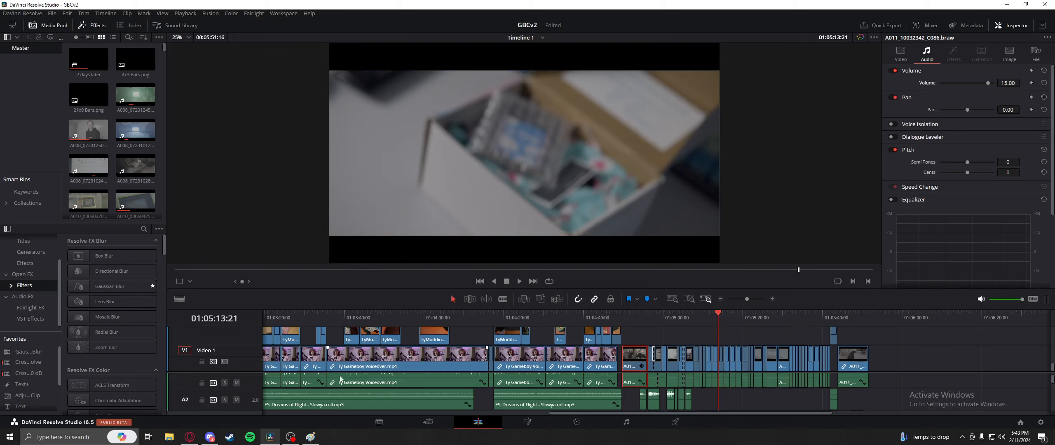
left_click_drag(733, 318, 709, 320)
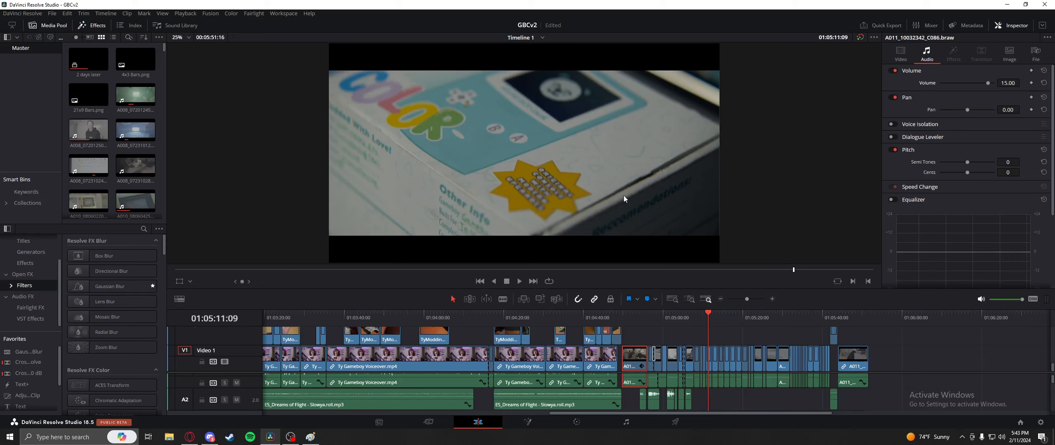
left_click_drag(699, 316, 697, 318)
key("space")
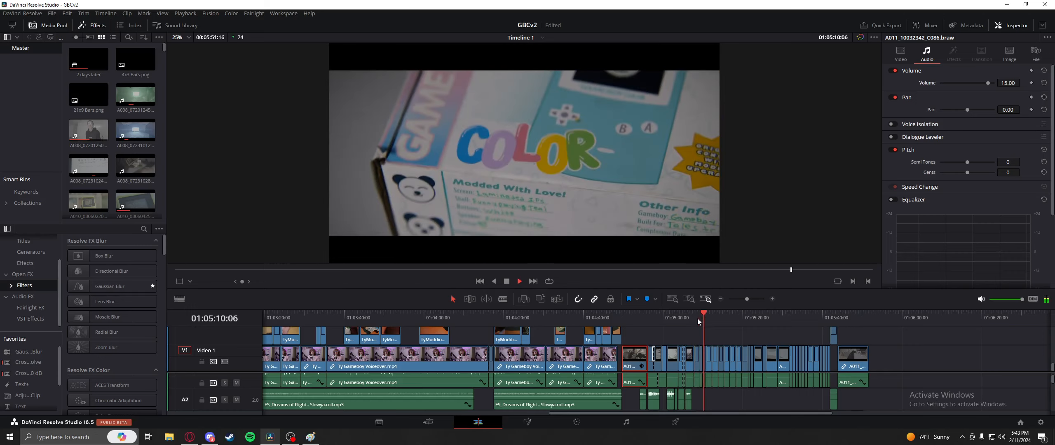
left_click_drag(703, 319, 699, 318)
key("space")
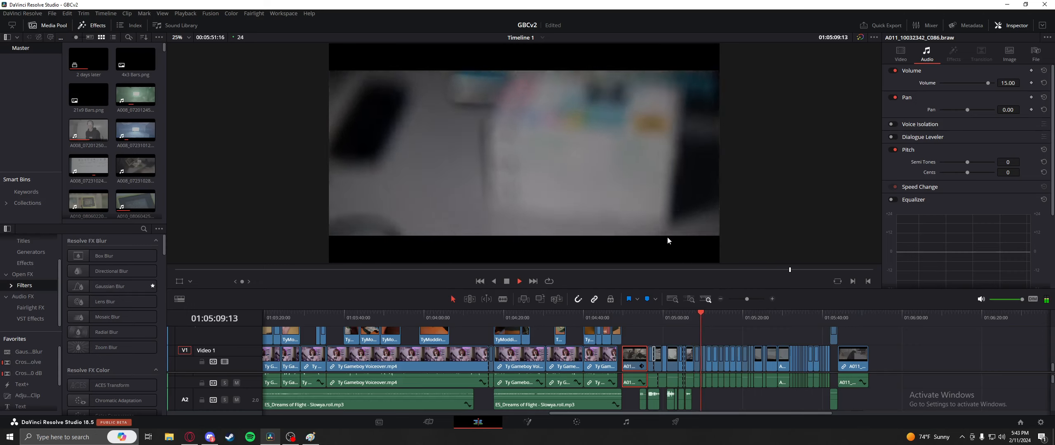
key("space")
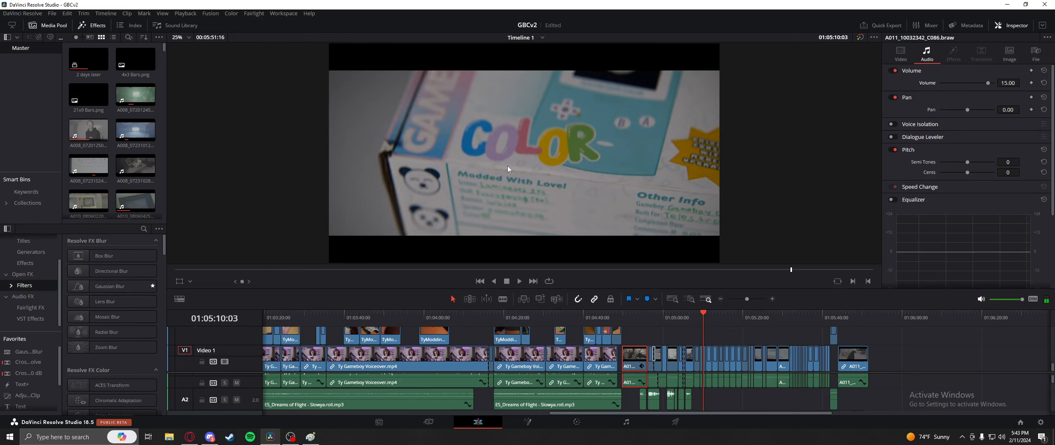
Step: Mute the playback audio and review the cut from the empty carton at 01:05:09:03 to the blurred box shot
left_click_drag(702, 319, 699, 319)
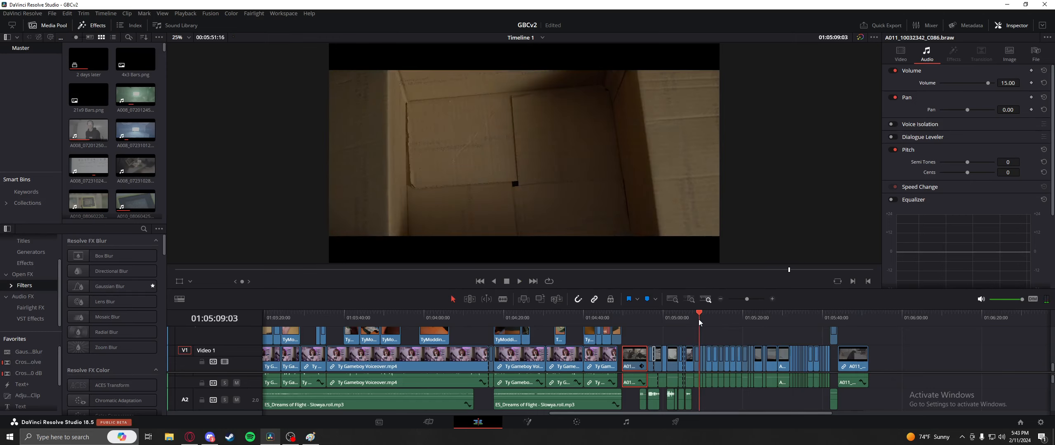
left_click(981, 301)
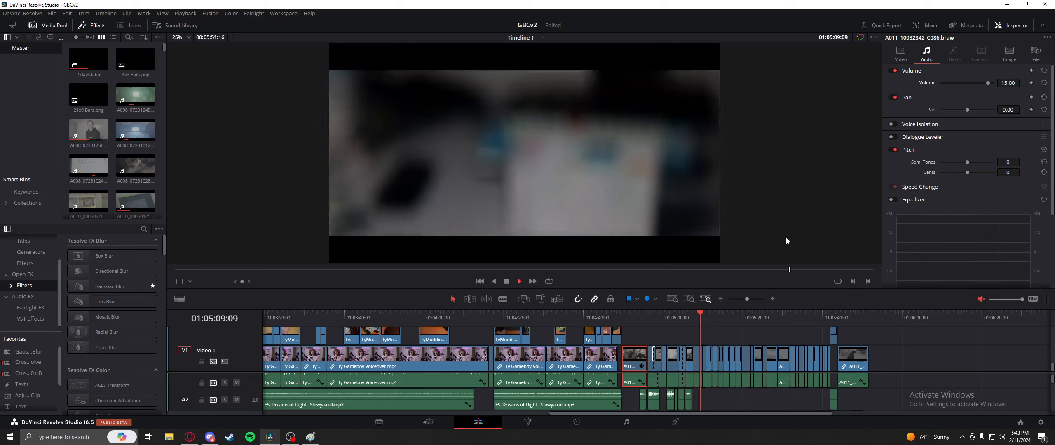
left_click_drag(701, 320, 699, 320)
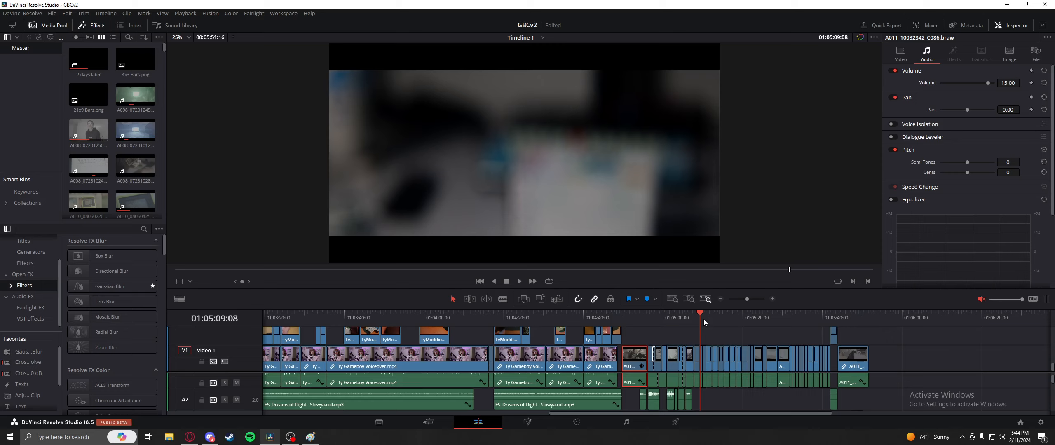
Step: Replay the package opening from about 01:05:07:20 through the blurred shot, stopping on the Color box close-up at 01:05:10:03
left_click(696, 319)
key("space")
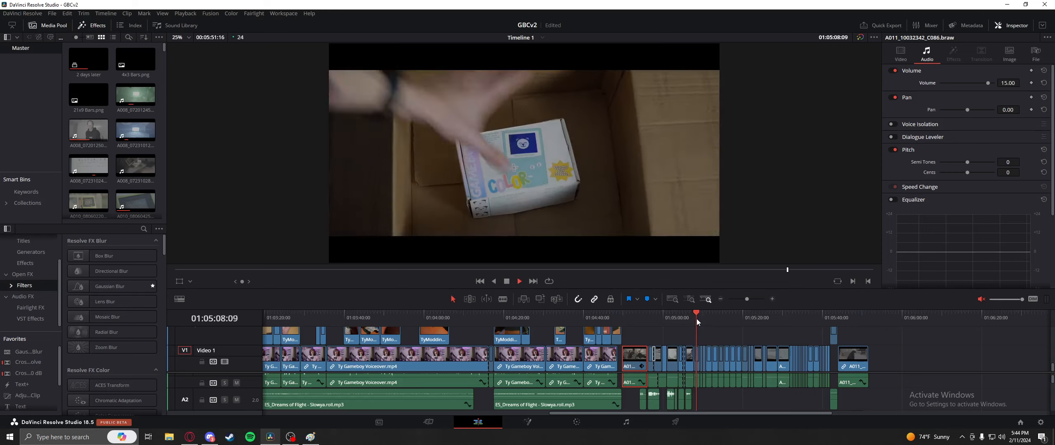
key("space")
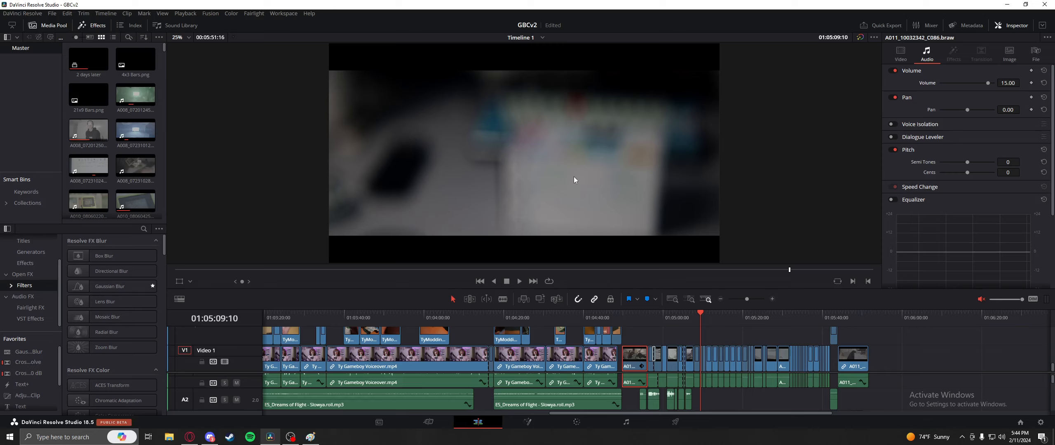
left_click(695, 315)
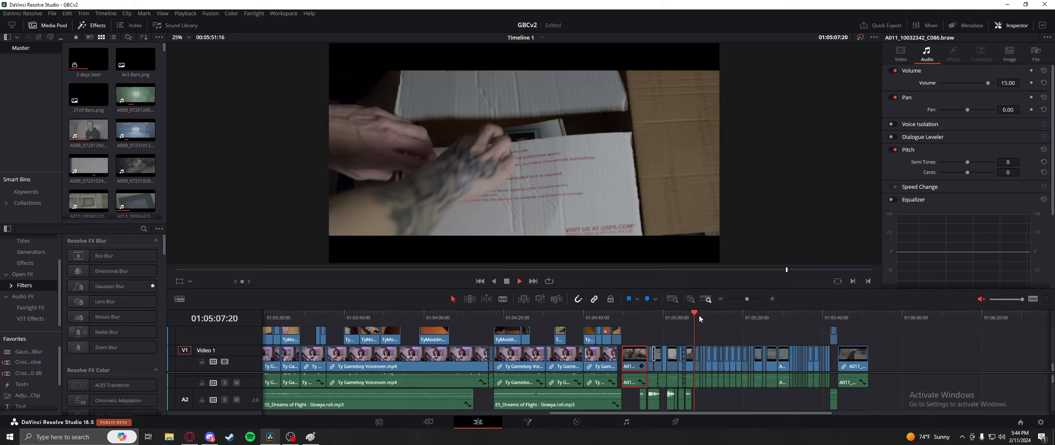
key("space")
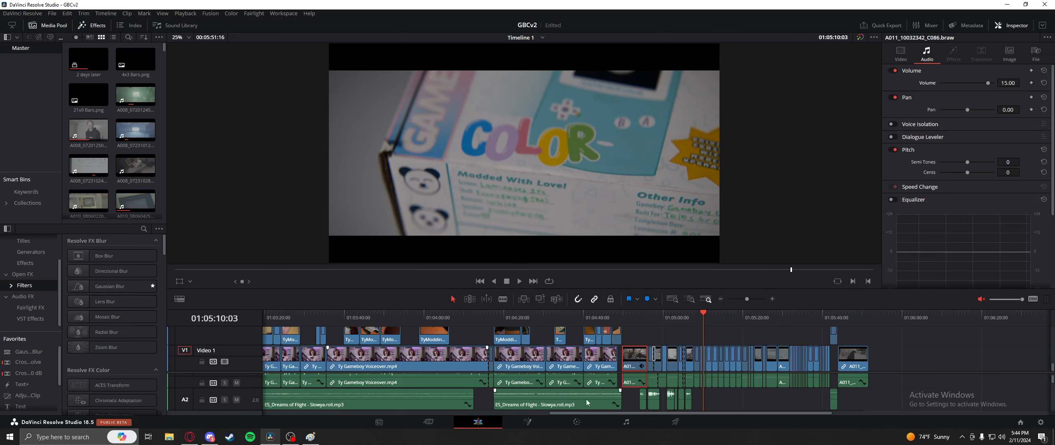
Step: Jump back to the earlier purple-lit console close-up and play it around 01:01:35:09
left_click_drag(586, 412, 362, 409)
left_click(470, 318)
key("space")
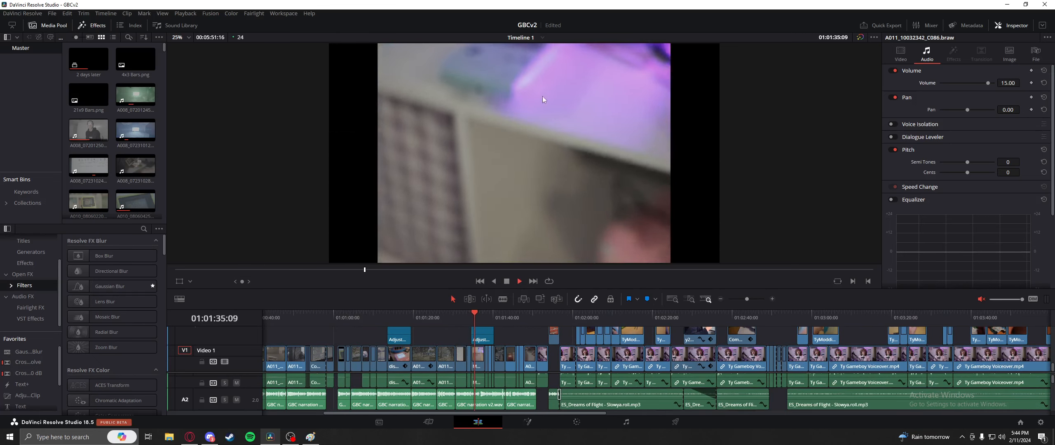
key("space")
Step: Return to the unboxing at 01:05:08:04 and replay it up to the Color box close-up at 01:05:10:04
left_click_drag(540, 413, 794, 413)
mouse_move(610, 318)
left_mouse_down()
mouse_move(627, 315)
mouse_move(610, 317)
left_mouse_up()
key("space")
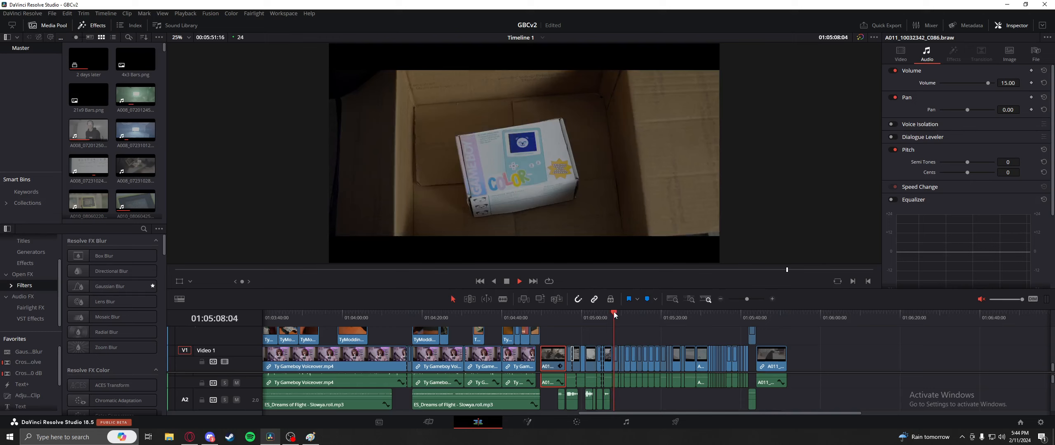
key("space")
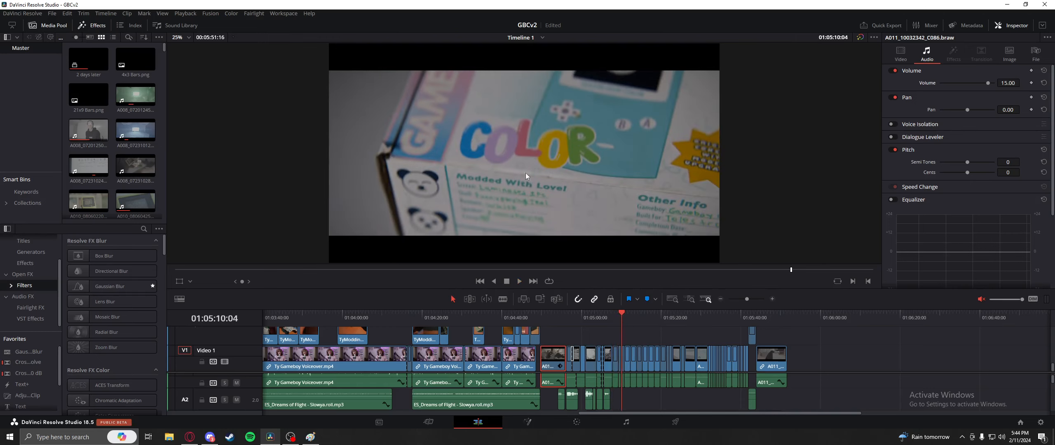
Step: Step frame by frame through the Color box shots from 01:05:10:04 to 01:05:11:09
key("Right")
key("Right")
key("Right")
key("Right")
key("Right")
key("Right")
key("Right")
key("Right")
key("Right")
key("Right")
key("Right")
key("Right")
key("Right")
key("Right")
key("Right")
key("Right")
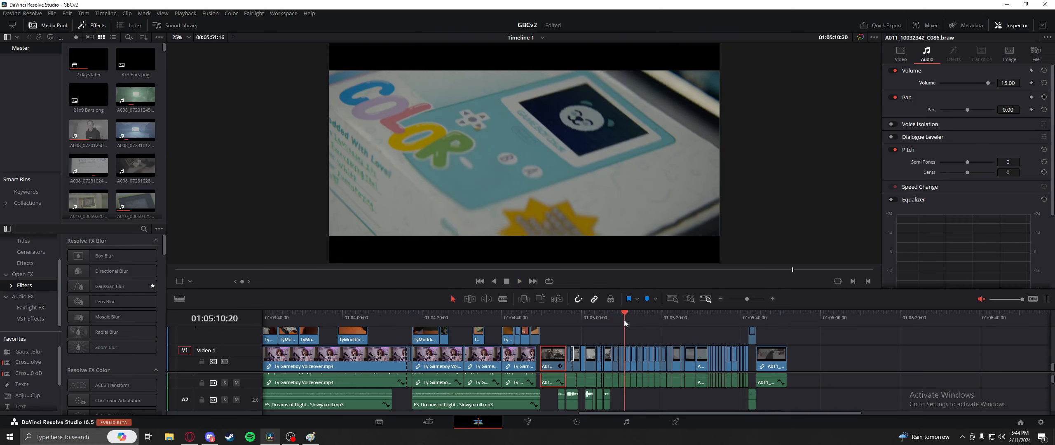
key("Right")
key("Right")
key("Right")
key("Right")
key("Right")
key("Right")
key("Right")
key("Right")
key("Right")
key("Right")
key("Right")
key("Right")
key("Right")
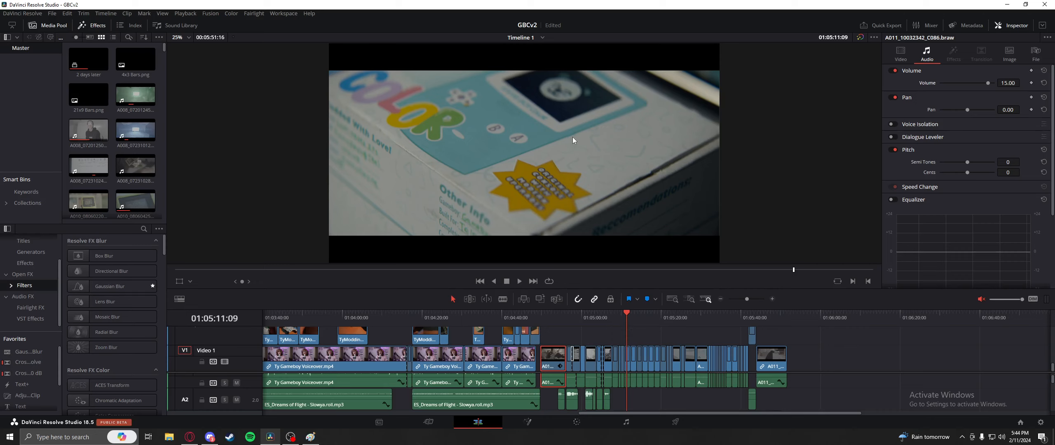
Step: Play the open box and sticker shots twice, pausing on the EZ-Flash cartridge at 01:05:15:22
key("space")
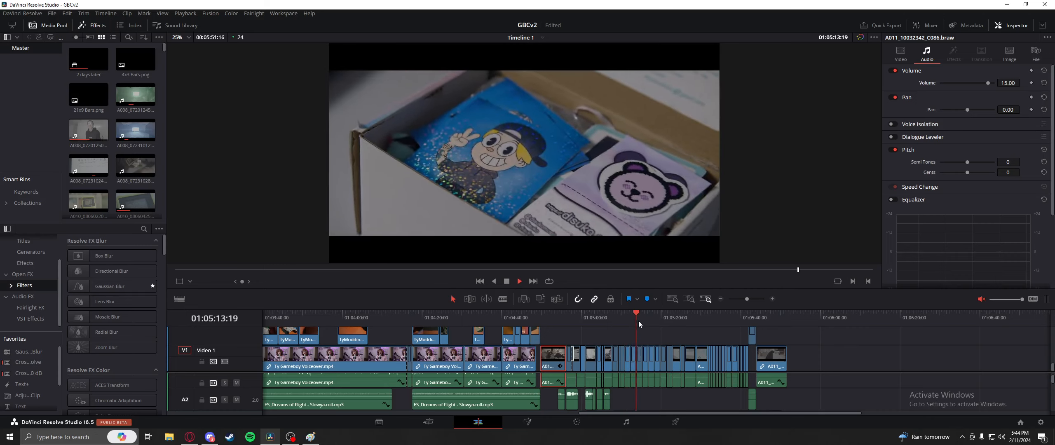
left_click_drag(638, 320, 626, 318)
key("space")
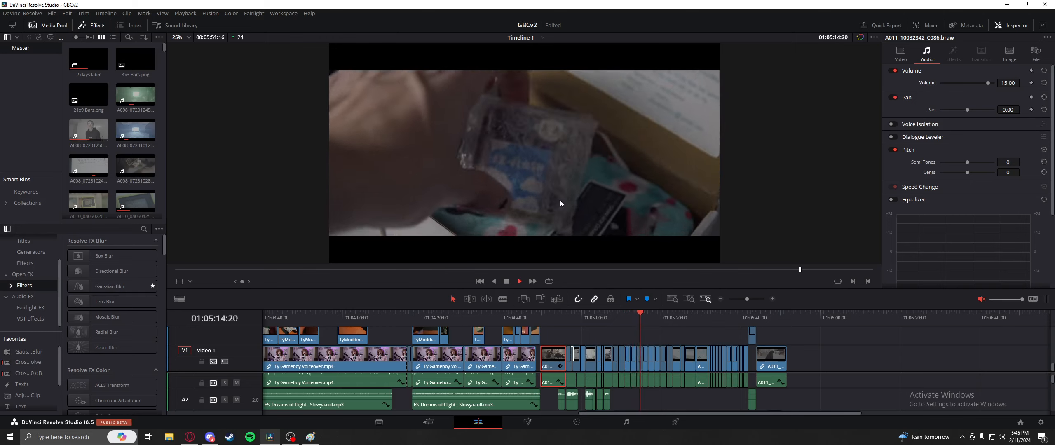
key("space")
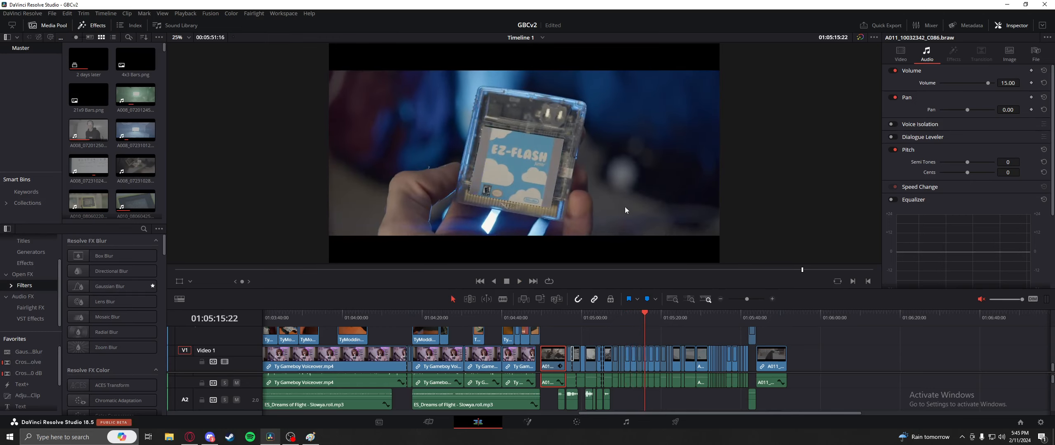
Step: Continue playback past the patterned cloth wrap at 01:05:19:08, pausing on the guitar shot at 01:05:19:20
key("space")
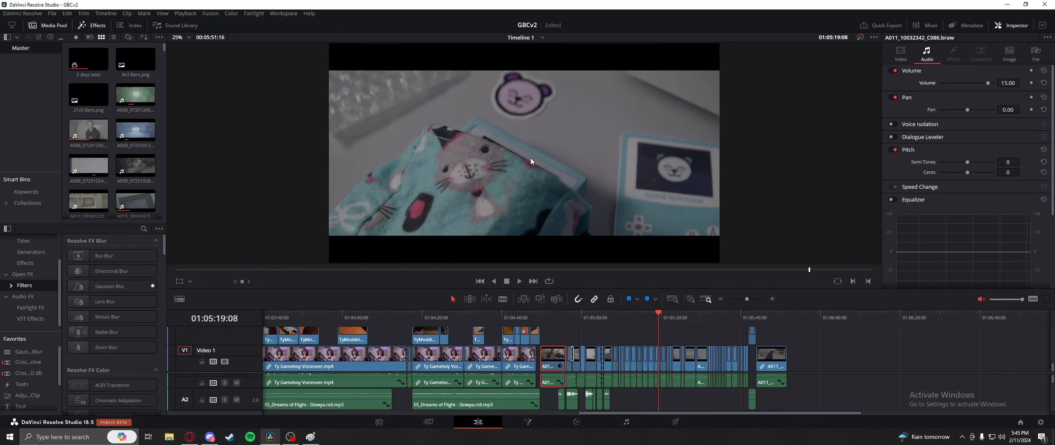
key("space")
key("space")
key("space")
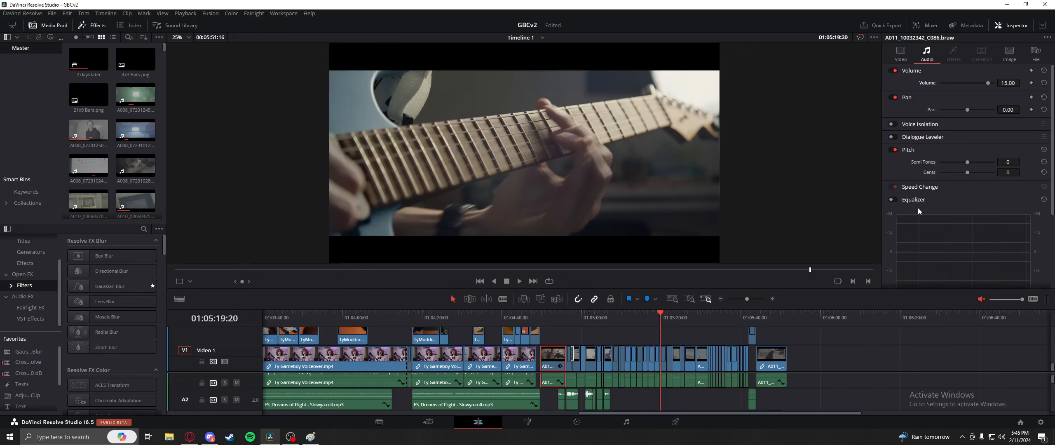
Step: Unmute the playback audio and replay the unwrapping with sound, stopping on the Game Boy Color at 01:05:22:07
left_click(981, 299)
left_click(652, 316)
key("space")
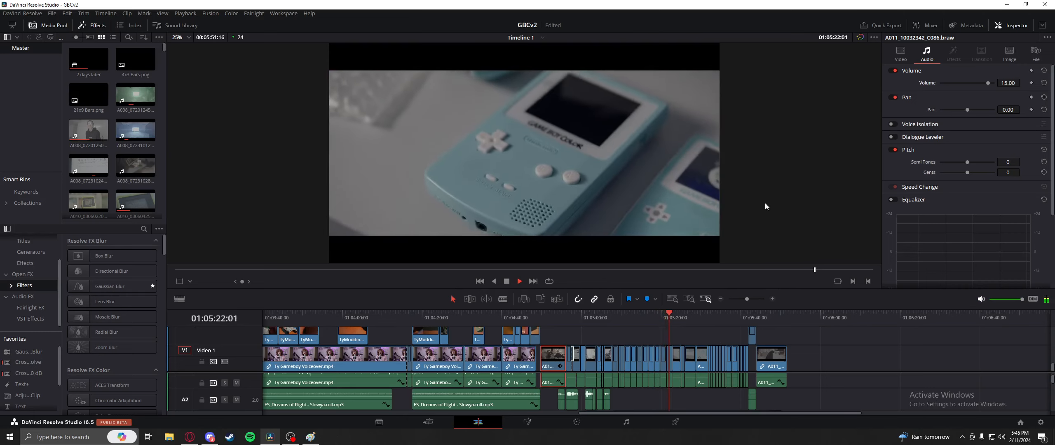
key("space")
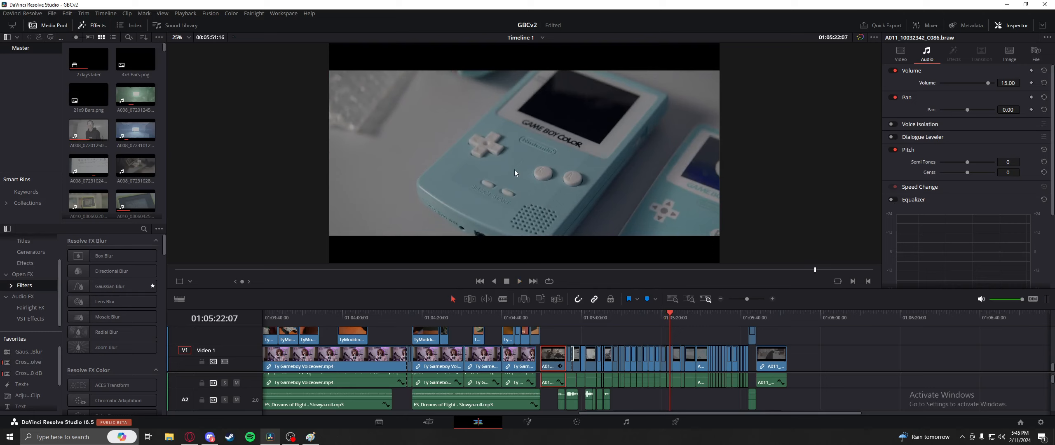
Step: Go back to the Game Boy shot at 01:05:21:11 and show the Ice Cream music clip on Audio 3
left_click_drag(667, 317, 665, 323)
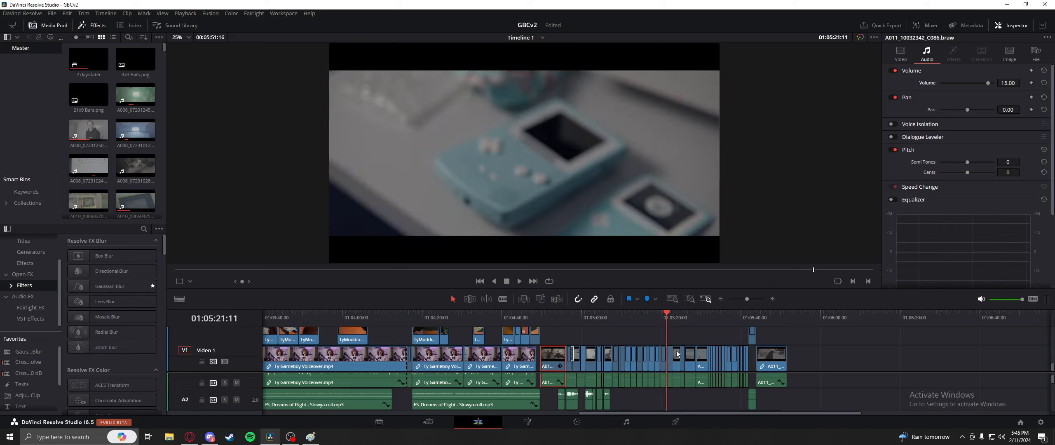
scroll(803, 392, "down", 3)
left_click_drag(842, 354, 826, 395)
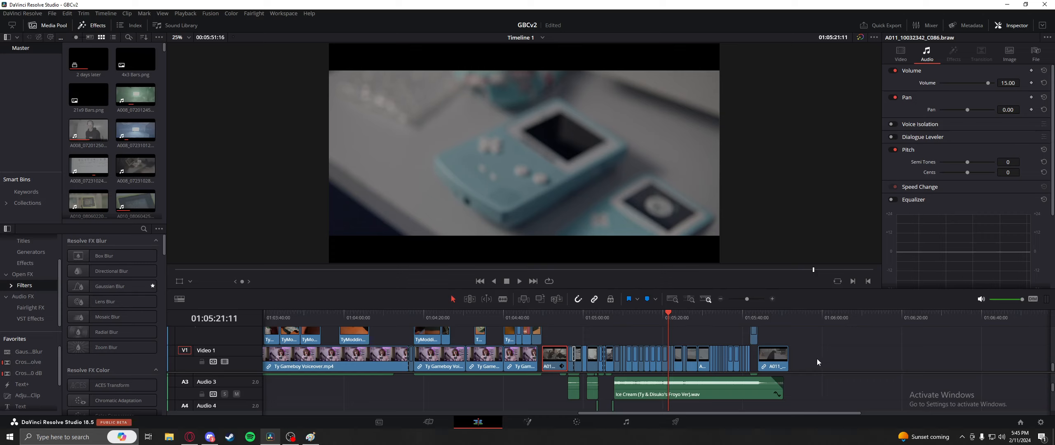
Step: Mute the playback audio and review the shots from 01:05:25:21 to the back of the Game Boy at 01:05:29:22
mouse_move(674, 320)
left_mouse_down()
mouse_move(651, 317)
mouse_move(686, 313)
left_mouse_up()
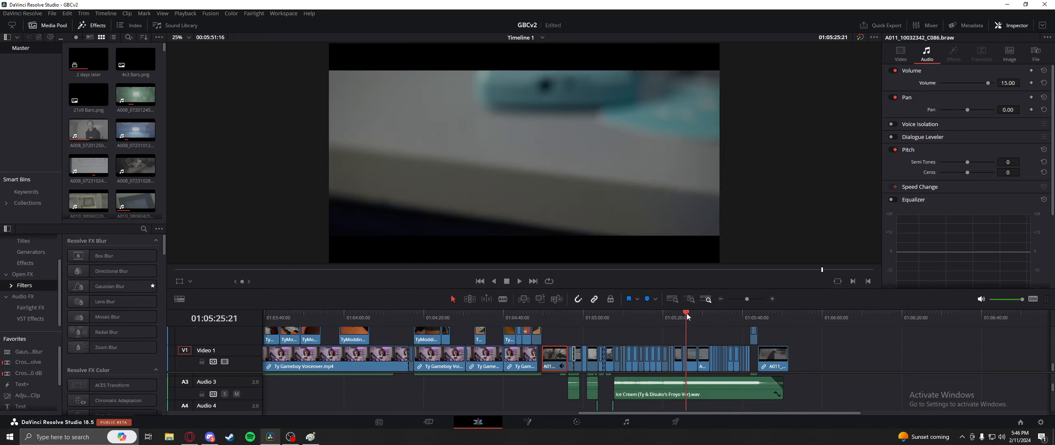
left_click(981, 299)
key("space")
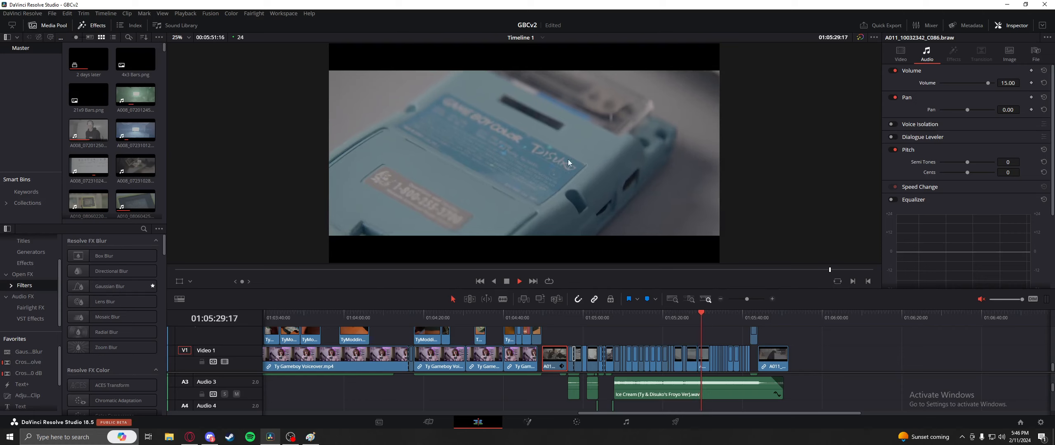
key("space")
left_click(698, 316)
key("space")
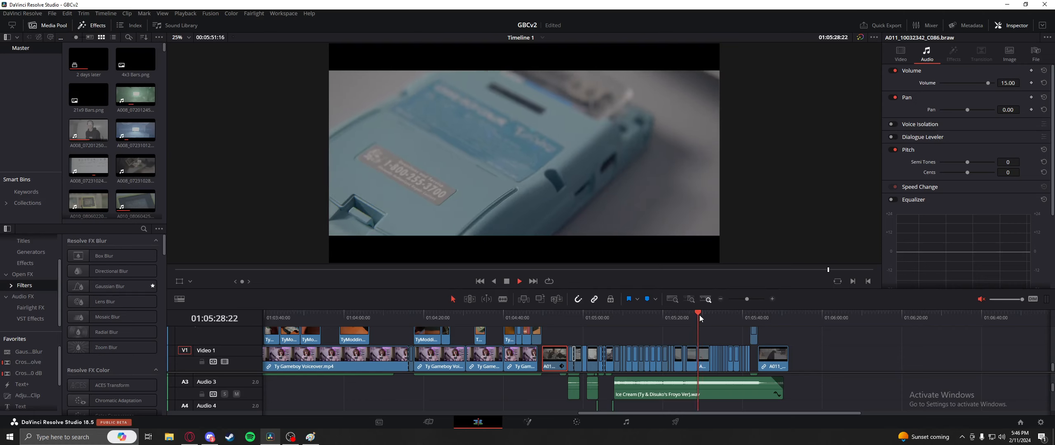
key("space")
Step: Examine the clip's stabilization modes and inspect the Disuko signature up close, leaving the Perspective mode and full frame in place
left_click(901, 54)
scroll(948, 206, "down", 5)
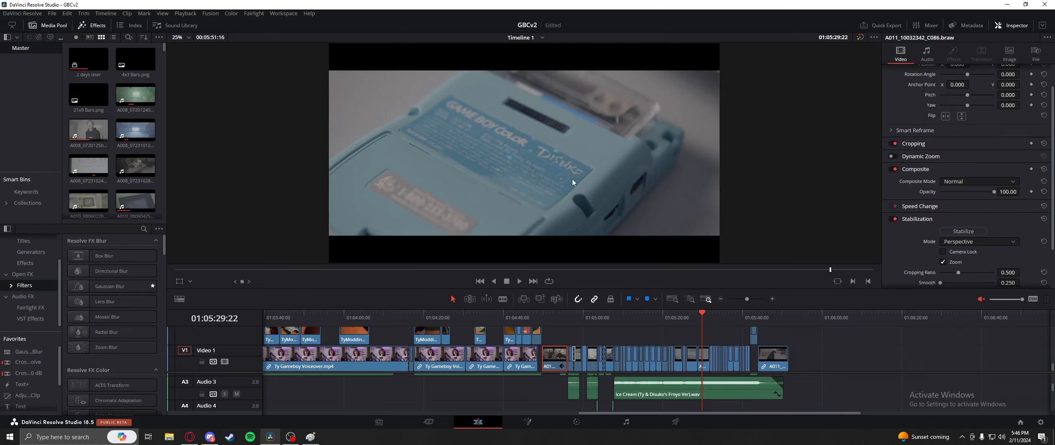
scroll(571, 179, "up", 4)
scroll(603, 186, "up", 3)
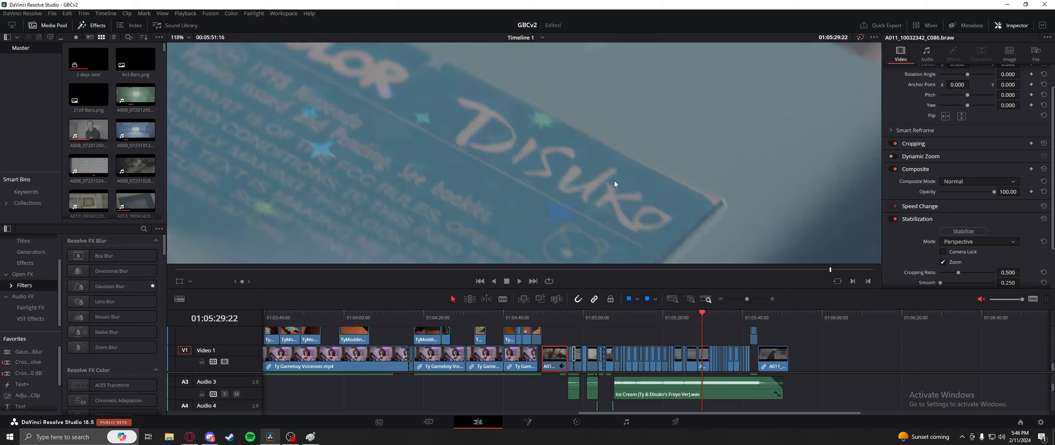
key("shift+z")
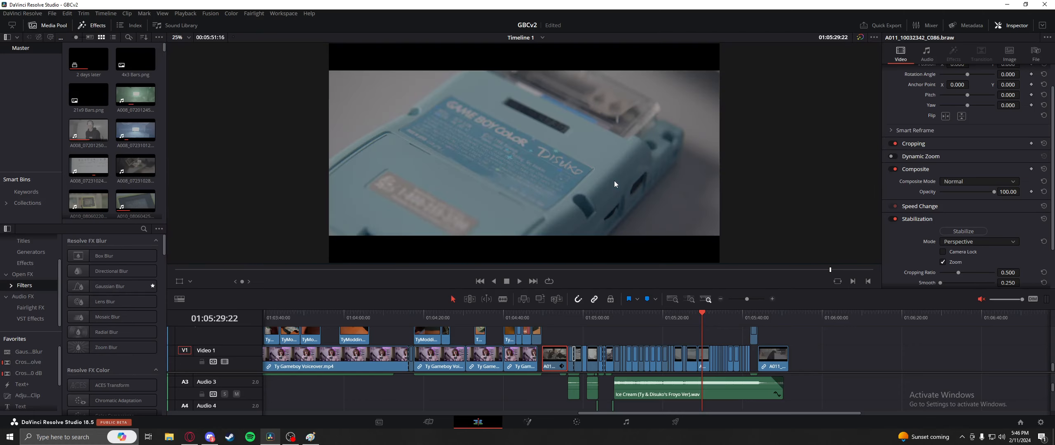
left_click(960, 241)
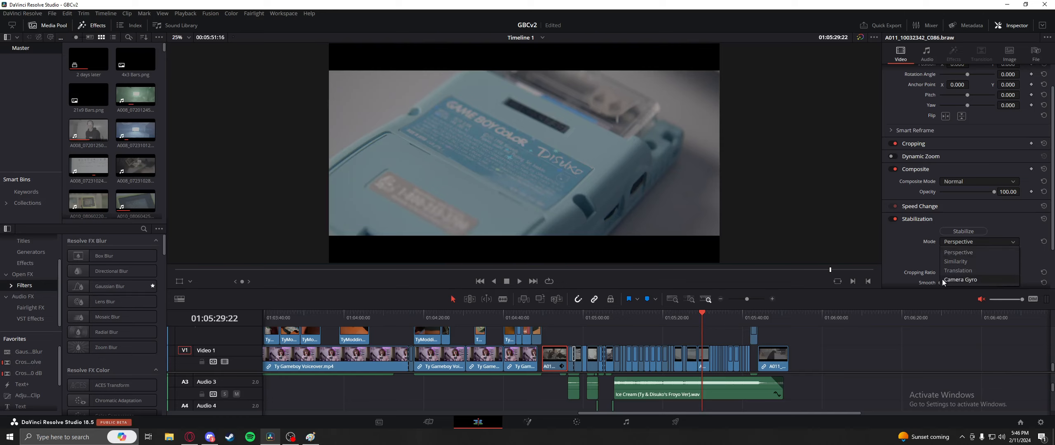
left_click(887, 241)
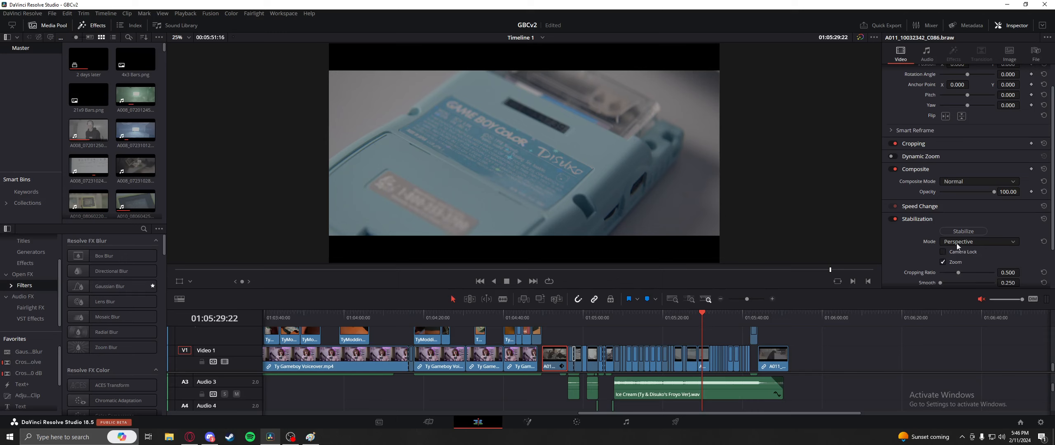
scroll(963, 271, "up", 2)
Step: Play the power switch cut into the Game Boy startup screen twice, pausing at 01:05:33:03
left_click(710, 320)
key("space")
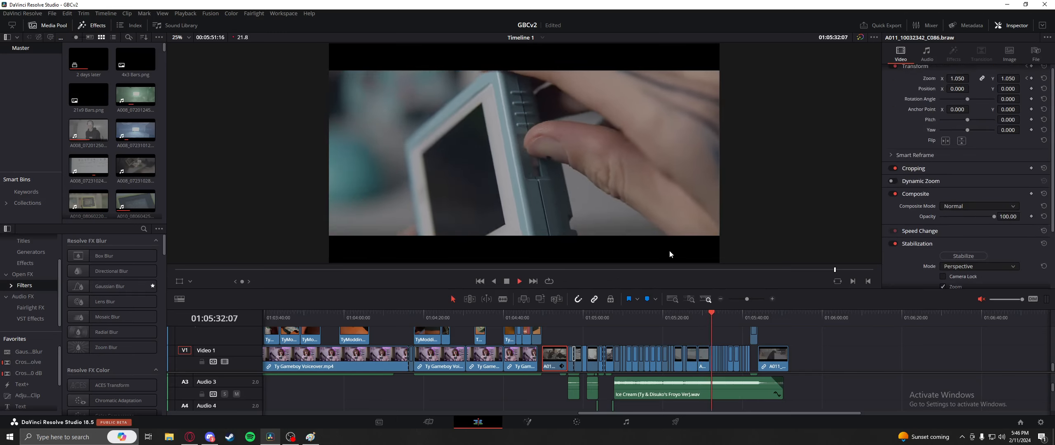
key("space")
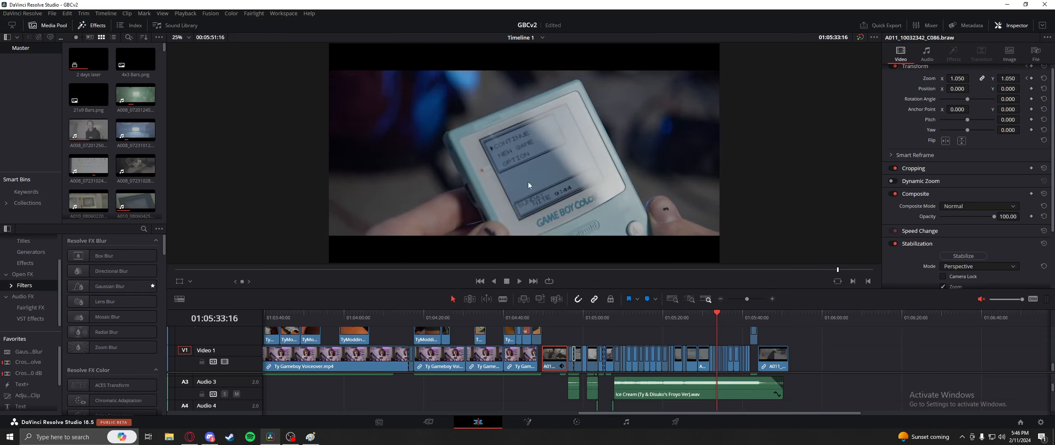
left_click(712, 321)
key("space")
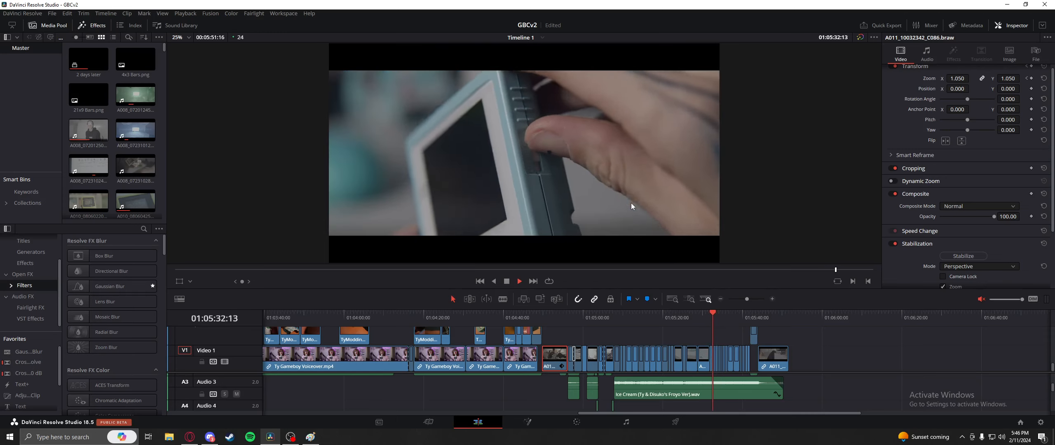
key("space")
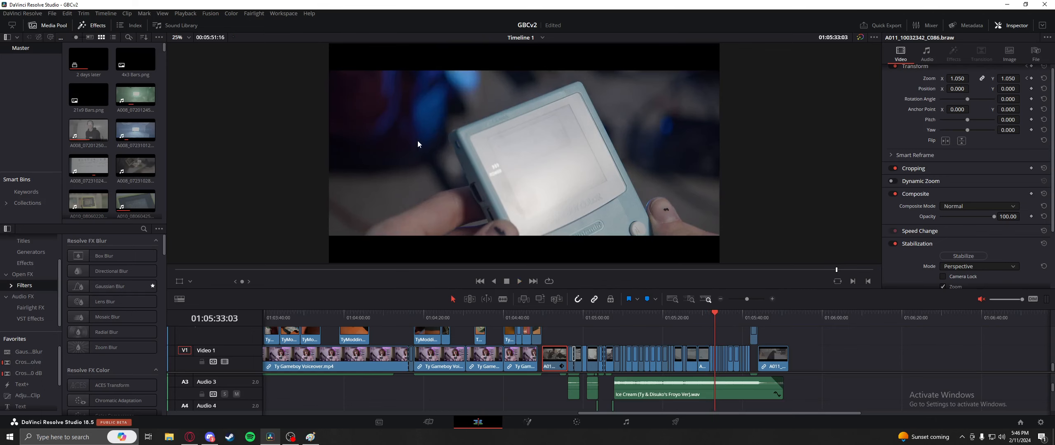
Step: Play on to 01:05:34:14, inspect the in-game message on the Game Boy screen up close, and move back to 01:05:34:11
key("space")
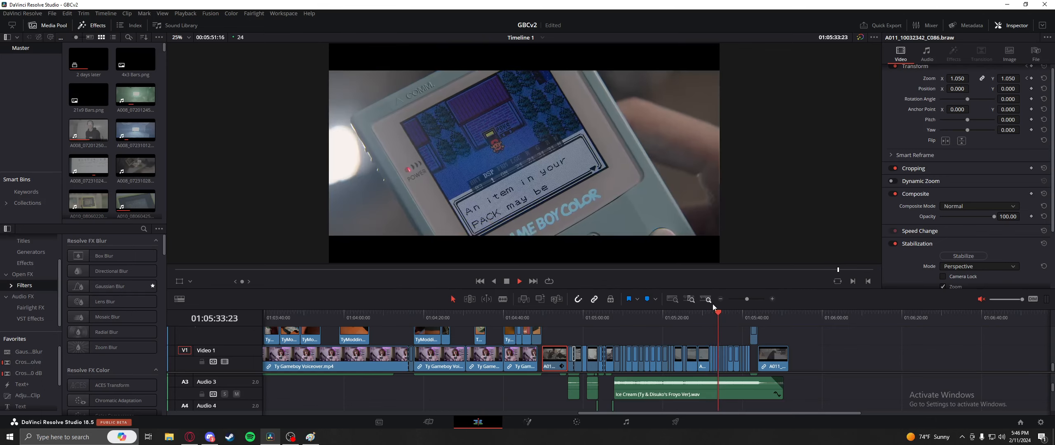
scroll(490, 152, "up", 8)
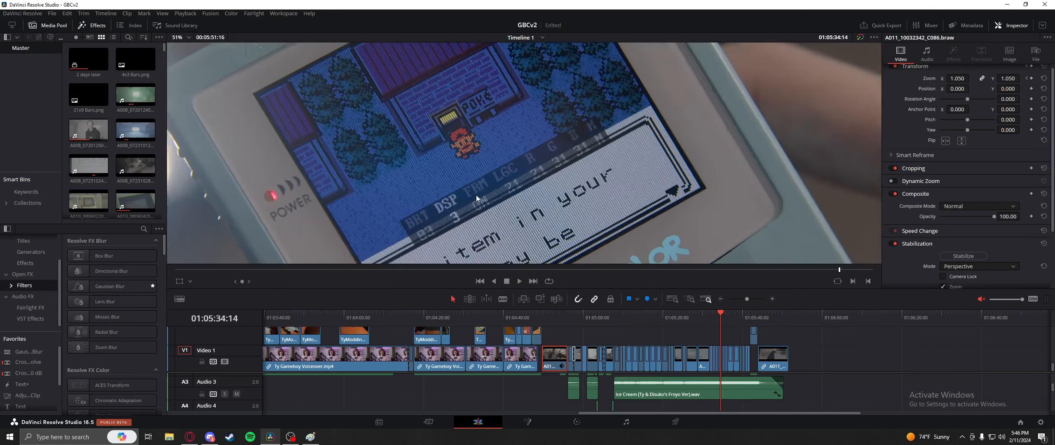
scroll(533, 214, "up", 1)
left_click_drag(536, 214, 546, 165)
left_click_drag(578, 234, 581, 157)
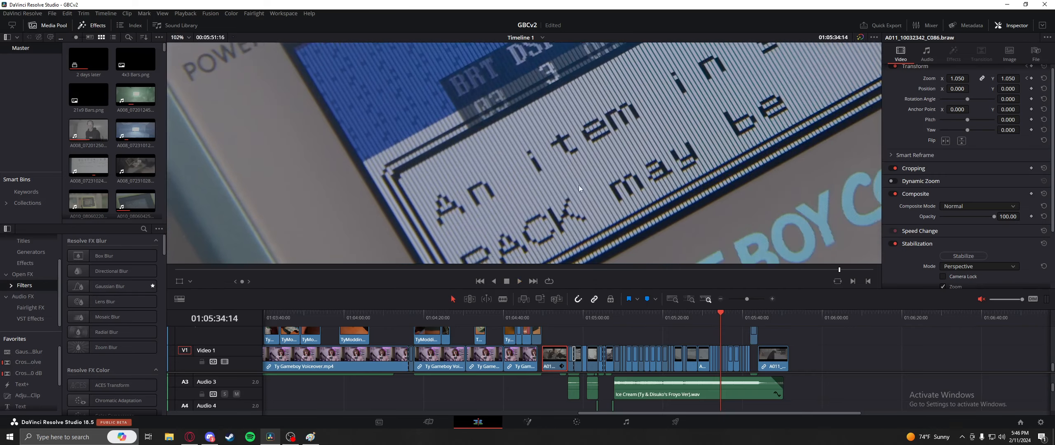
left_click_drag(531, 231, 523, 160)
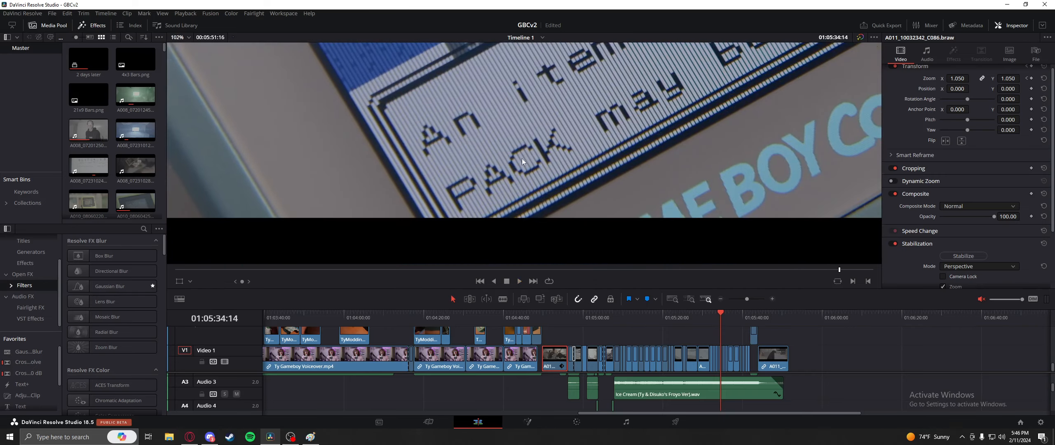
left_click(718, 314)
key("space")
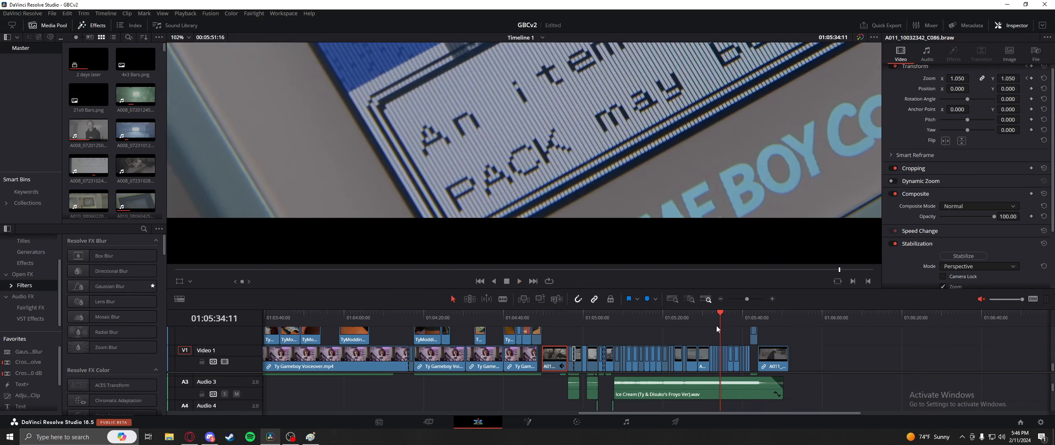
Step: Step frame by frame through the close-up of the in-game message, from 01:05:34:09 forward to 01:05:34:22
key("Left")
key("Left")
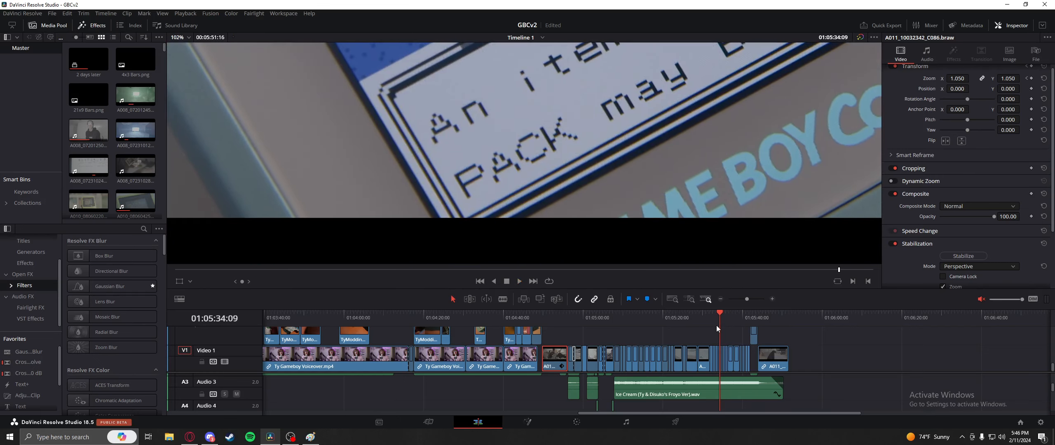
key("Right")
key("Right")
key("Right")
key("Right")
key("Right")
key("Right")
key("Right")
key("Right")
key("Right")
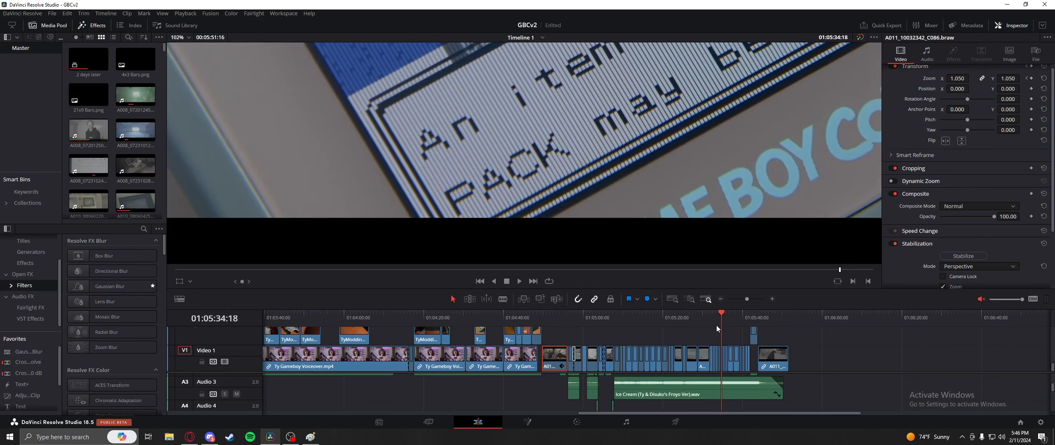
key("Right")
key("Right")
key("Right")
key("Right")
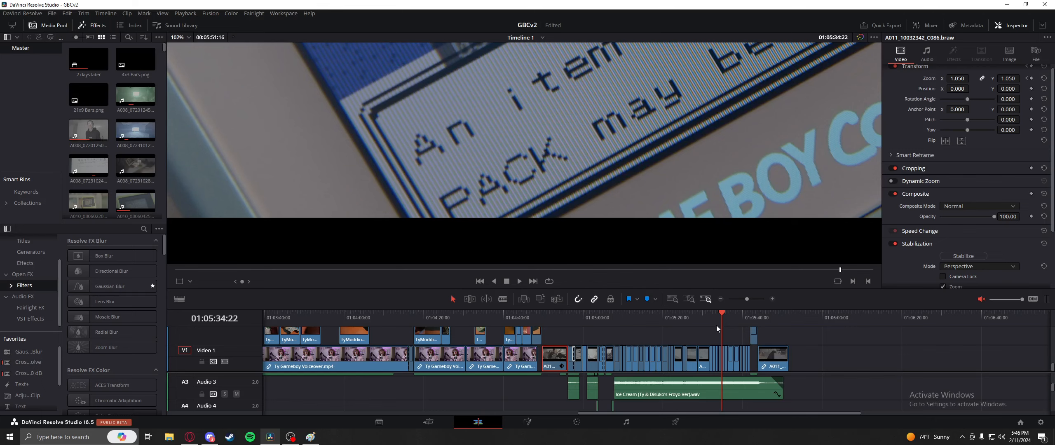
Step: Step back through the message close-up to 01:05:34:09 and fit the full frame in the viewer again
key("Left")
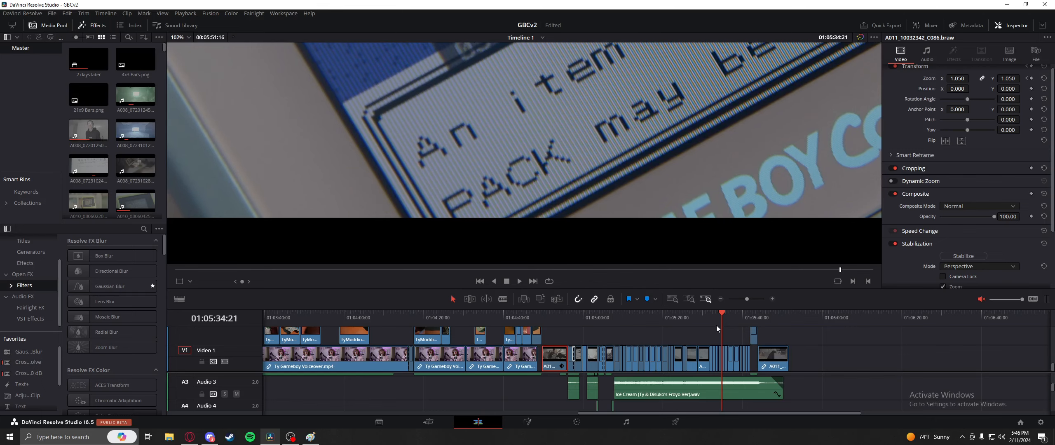
key("Left")
key("Left")
key("Left")
key("Left")
key("Left")
key("Left")
key("Left")
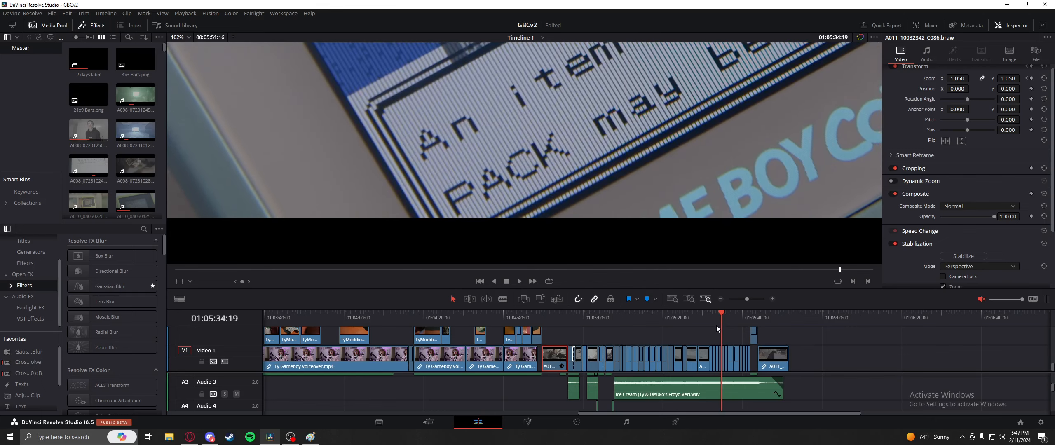
key("Left")
key("Left")
key("Left")
key("Left")
key("Left")
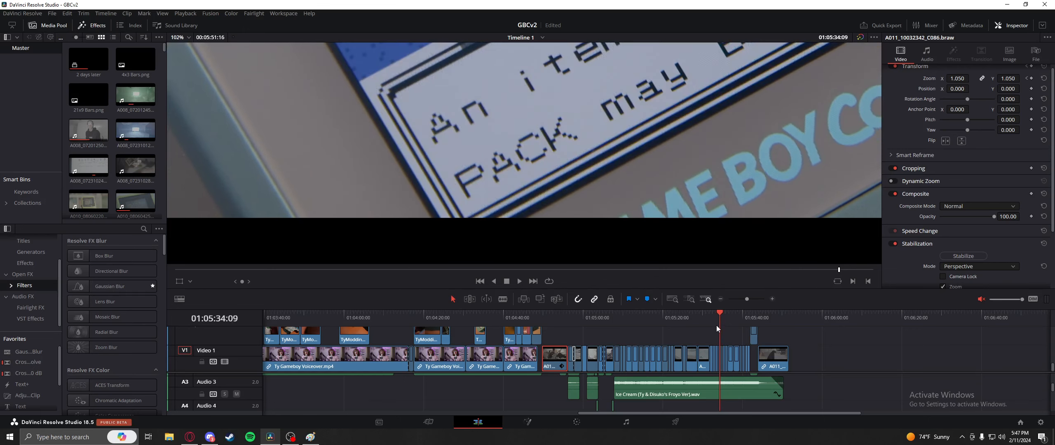
key("shift+z")
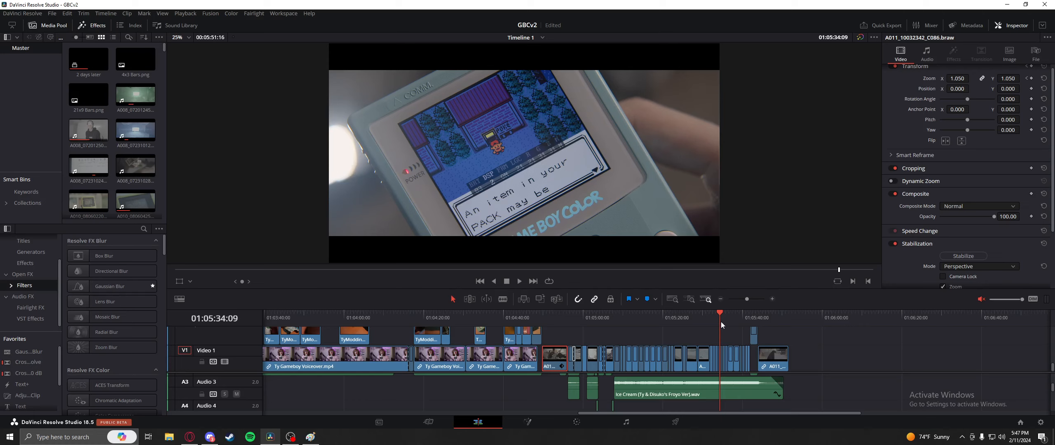
Step: Move back a little before the Game Boy message shot and replay in short bursts, pausing on the stickers and cards at 01:05:35:07
left_click_drag(718, 321, 712, 322)
key("space")
key("space")
key("space")
key("space")
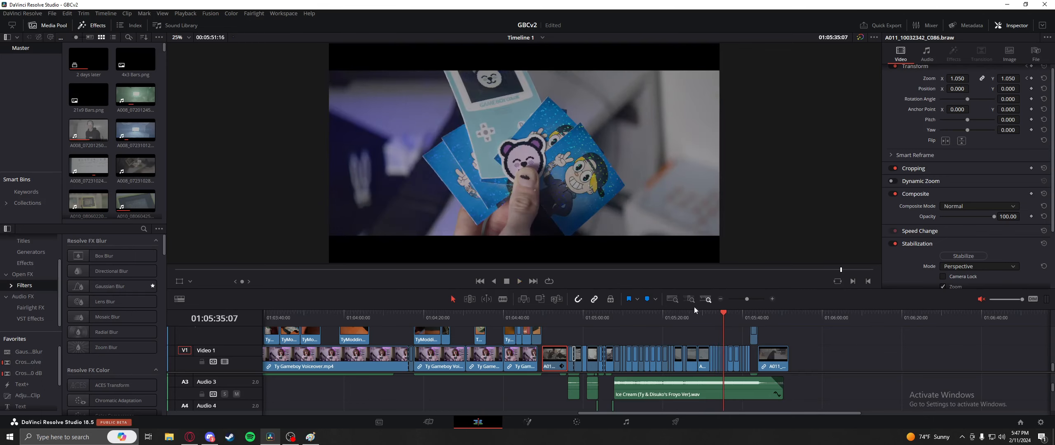
Step: Play on to the cat shot at 01:05:39:14, check the end credits at 01:05:45:07, and return to the open box at 01:05:37:20
key("space")
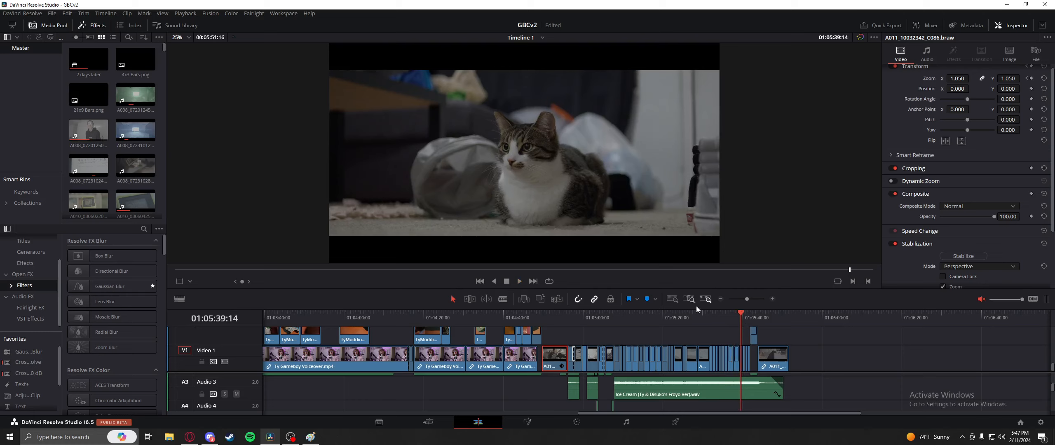
left_click_drag(751, 315, 764, 316)
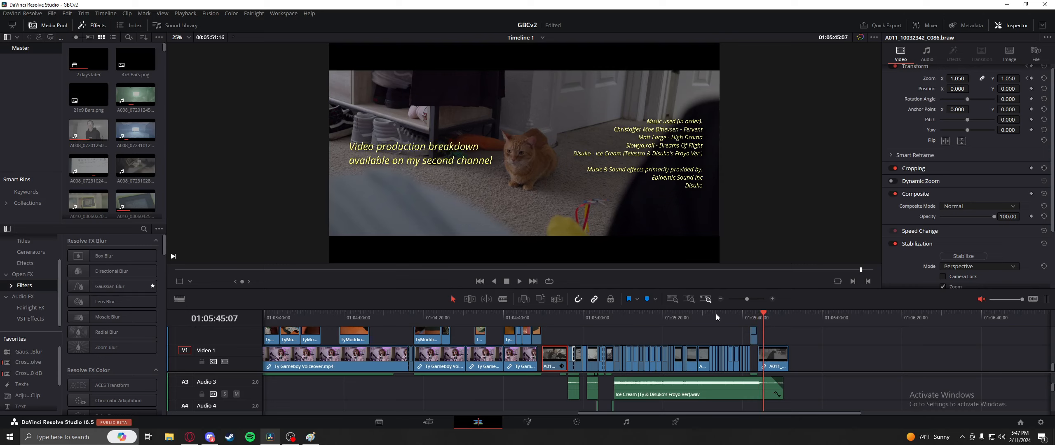
left_click(734, 316)
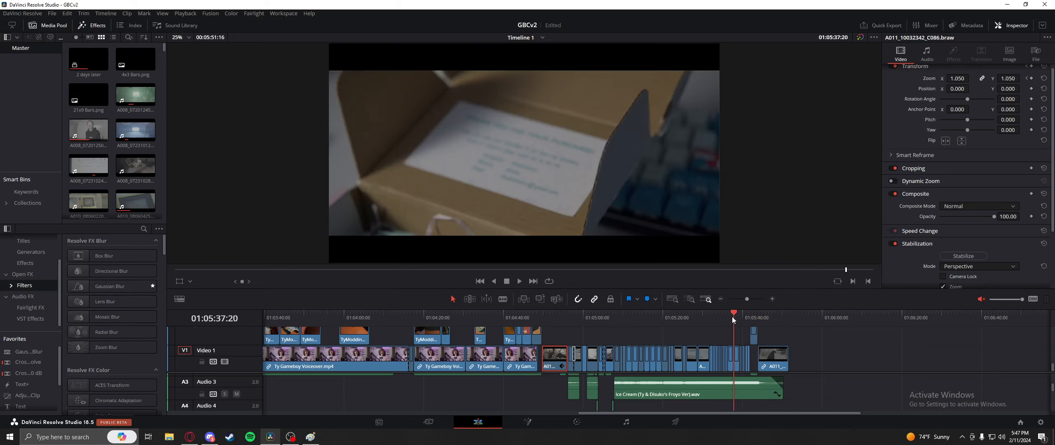
Step: Play the ending montage past the seated cat and step frame by frame into the Nintendo logo close-up at 01:05:41:05
key("space")
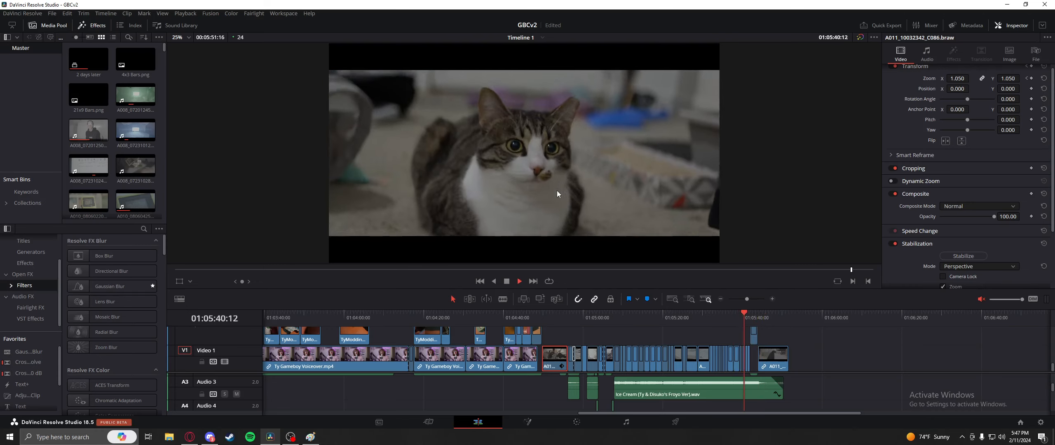
key("space")
key("Right")
key("Right")
key("Right")
key("Right")
key("Right")
key("Right")
key("Right")
key("Right")
key("Right")
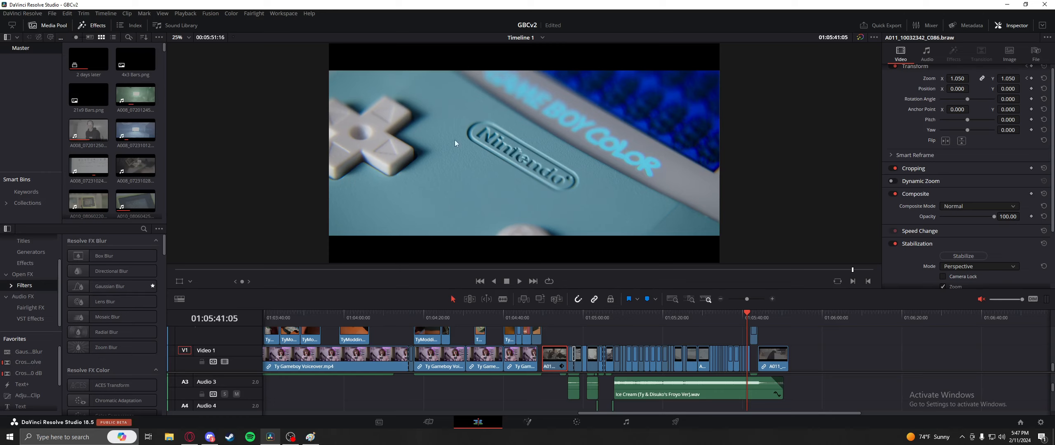
Step: Step frame by frame from the Nintendo logo close-up through the Disuko label shot to 01:05:42:00, and replay the section
key("Right")
key("Right")
key("Right")
key("Right")
key("Right")
key("Right")
key("Right")
key("Right")
key("Right")
key("Right")
key("Right")
key("Right")
key("Right")
key("Right")
key("Right")
key("Right")
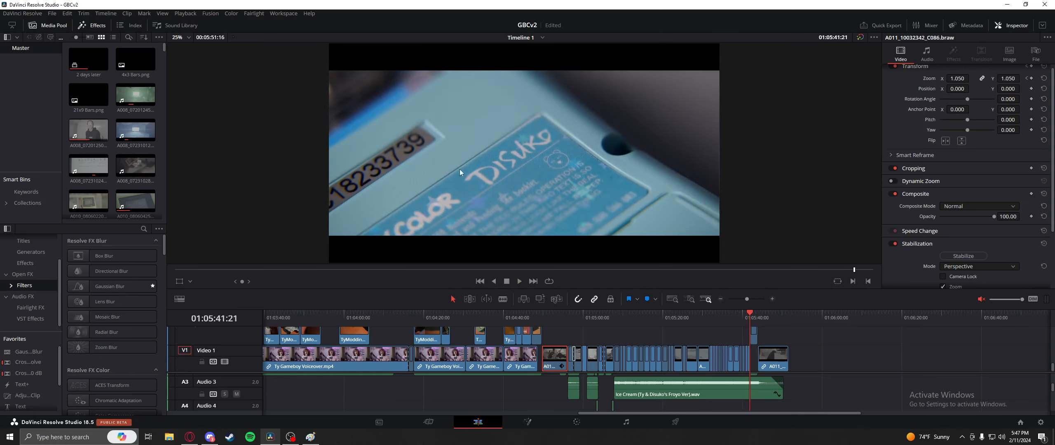
key("Right")
key("Right")
key("Right")
key("Right")
key("Right")
key("Right")
key("Right")
key("Right")
key("Right")
key("Right")
key("Right")
key("Right")
key("Right")
key("Right")
key("Right")
key("Right")
key("Right")
key("Right")
key("Right")
key("Right")
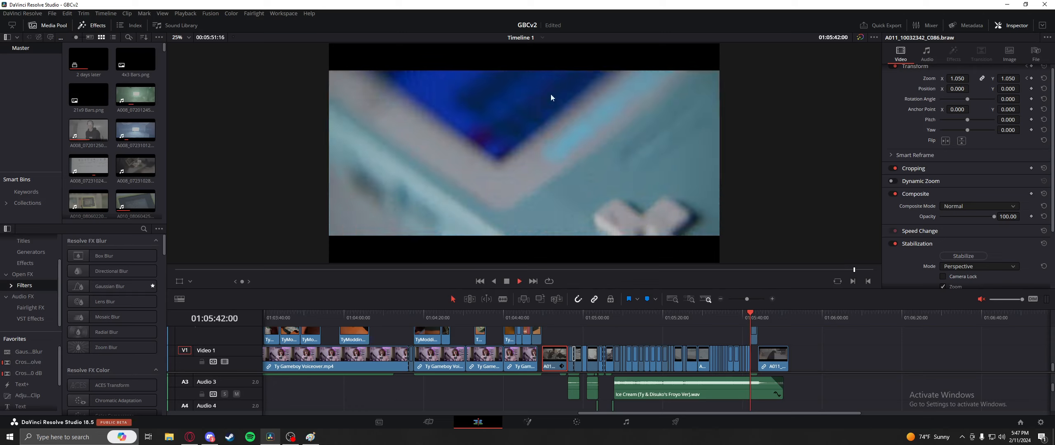
left_click(748, 316)
key("space")
key("space")
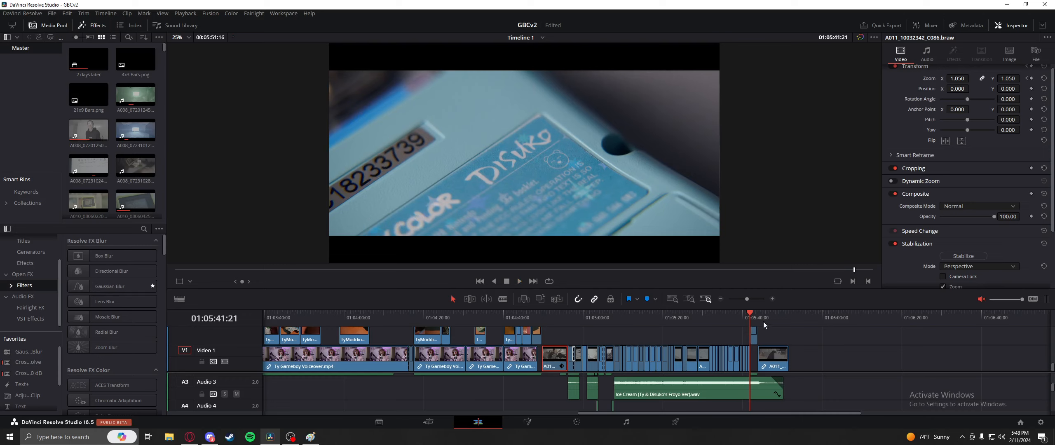
Step: Return to the Nintendo logo close-up at 01:05:41:08 and inspect the D-pad's edges at higher magnification
left_click_drag(750, 317, 748, 319)
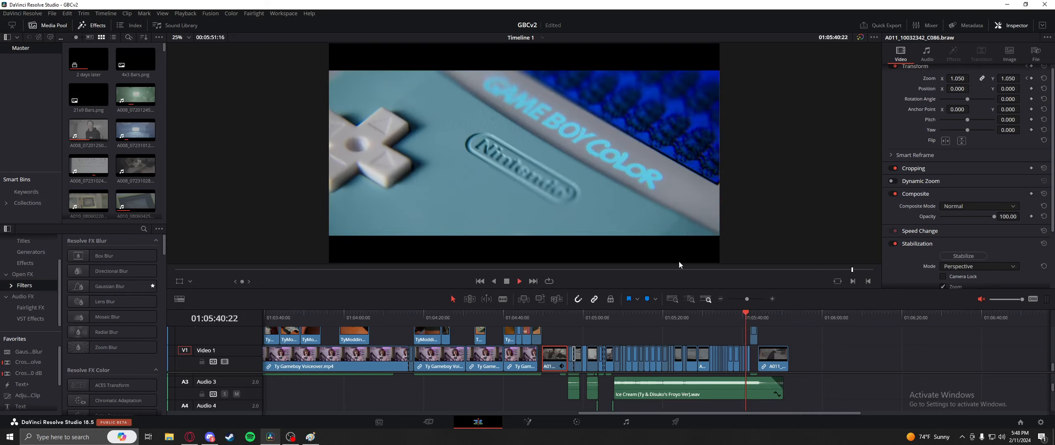
key("Right")
key("Right")
key("Right")
key("Right")
key("Right")
key("Left")
key("Left")
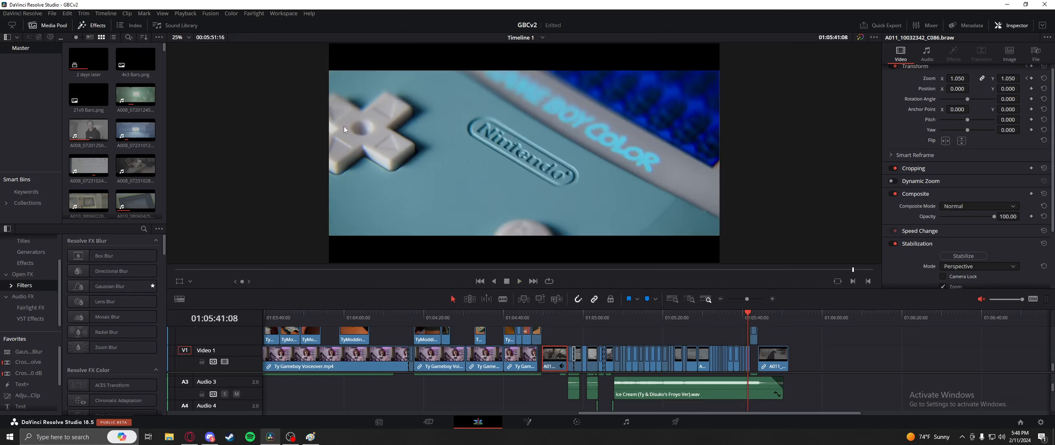
scroll(382, 157, "up", 6)
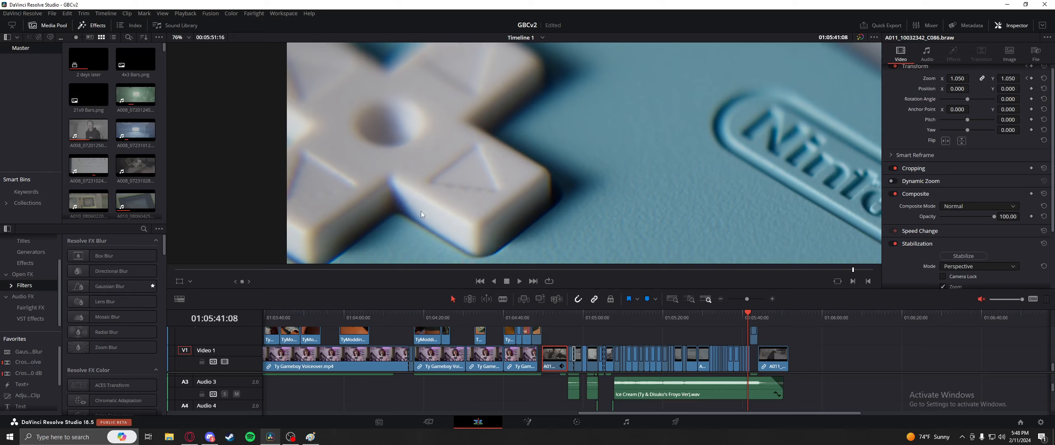
scroll(627, 216, "down", 5)
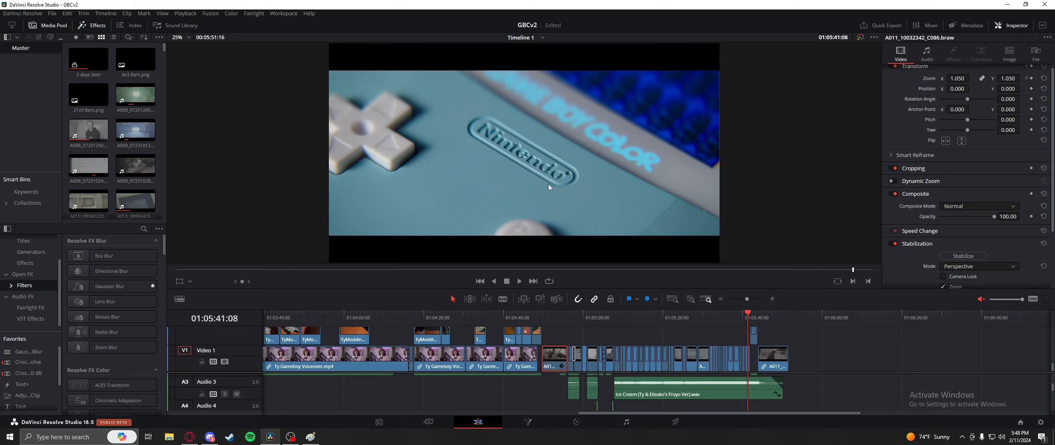
Step: Unmute the timeline audio and play the ending montage from the unboxing section near 01:05:05
left_click_drag(745, 316, 602, 322)
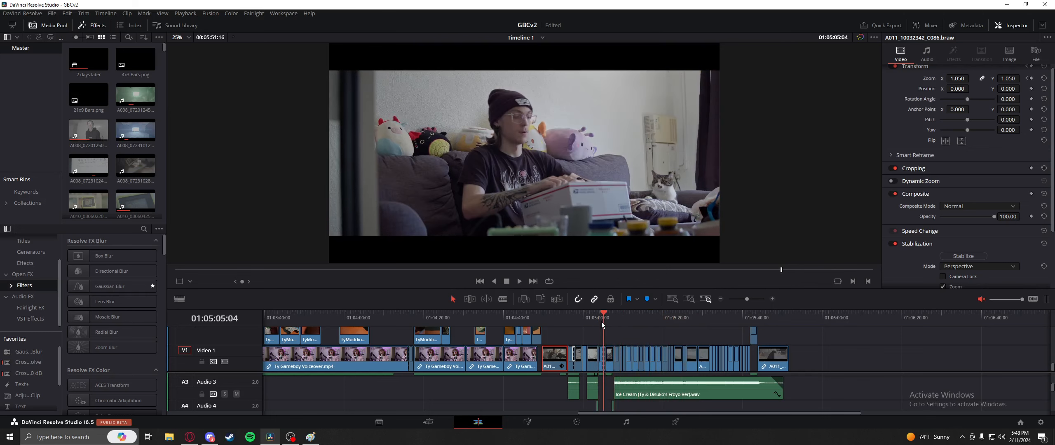
left_click(981, 299)
left_click_drag(758, 318, 599, 317)
key("space")
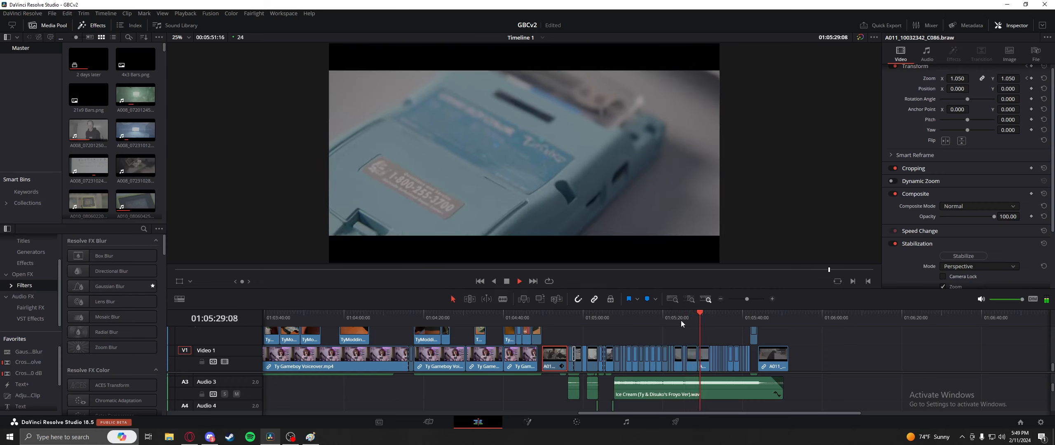
Step: Return to the guitar close-up at 01:05:25:01, mute the timeline audio and play the shot
left_click_drag(682, 320, 682, 320)
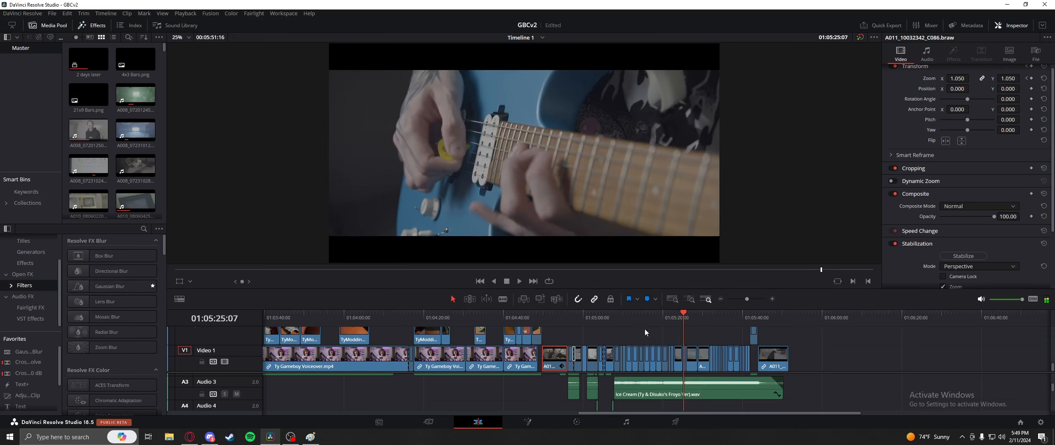
left_click(674, 320)
key("space")
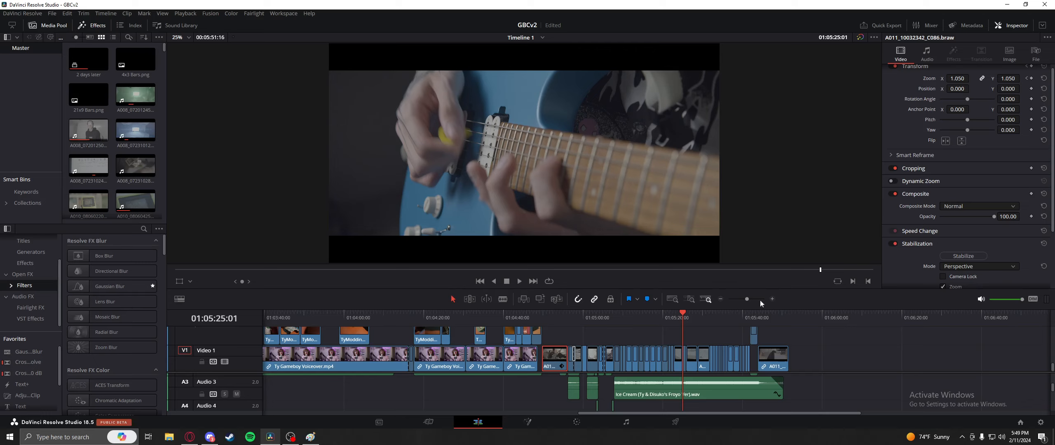
left_click(981, 299)
key("space")
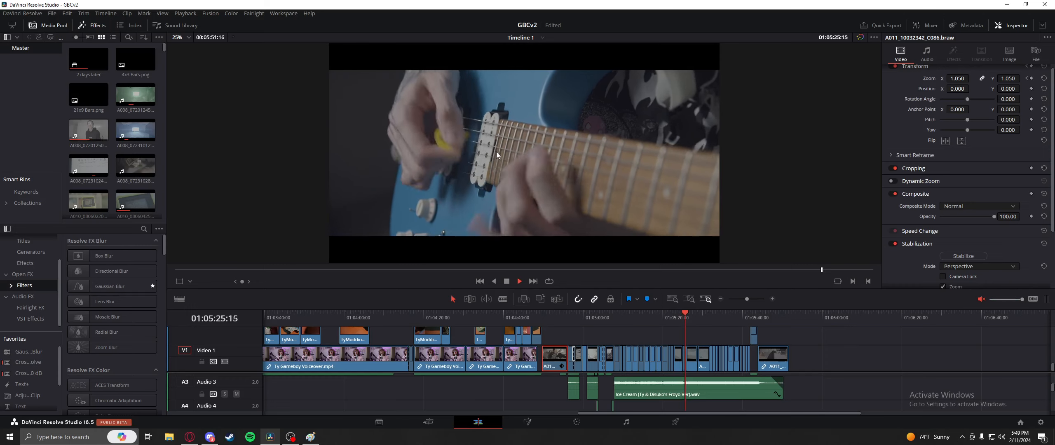
Step: Replay the guitar close-up around 01:05:25 several times, including the preceding Game Boy shot, to examine the playing motion
key("space")
left_click(682, 320)
key("space")
key("space")
left_click(682, 318)
key("space")
key("space")
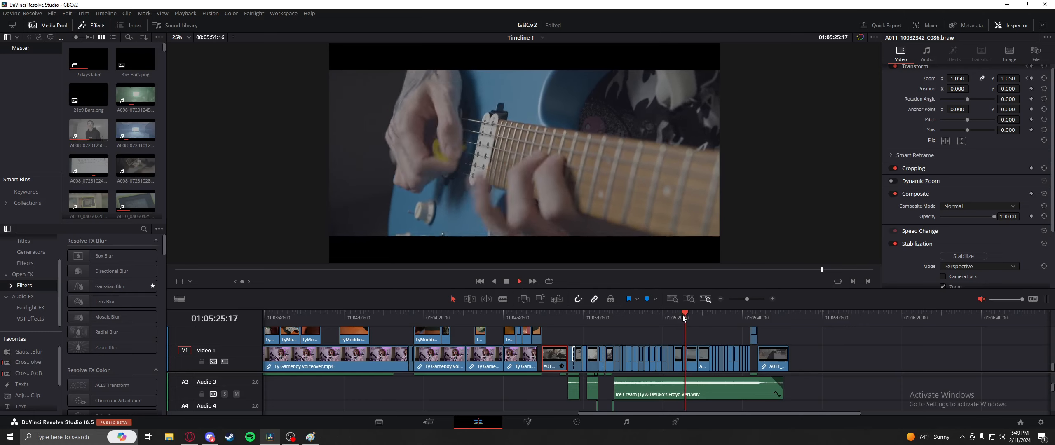
left_click(675, 319)
key("space")
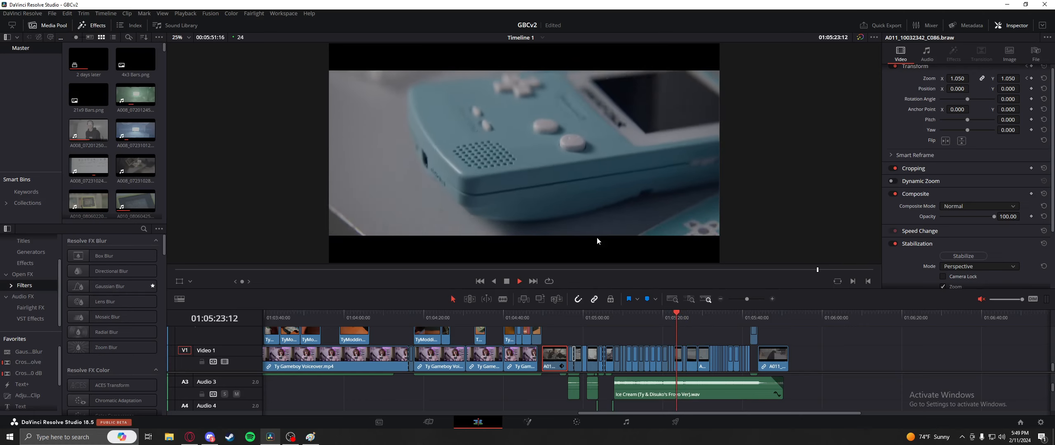
key("space")
key("space")
left_click(681, 318)
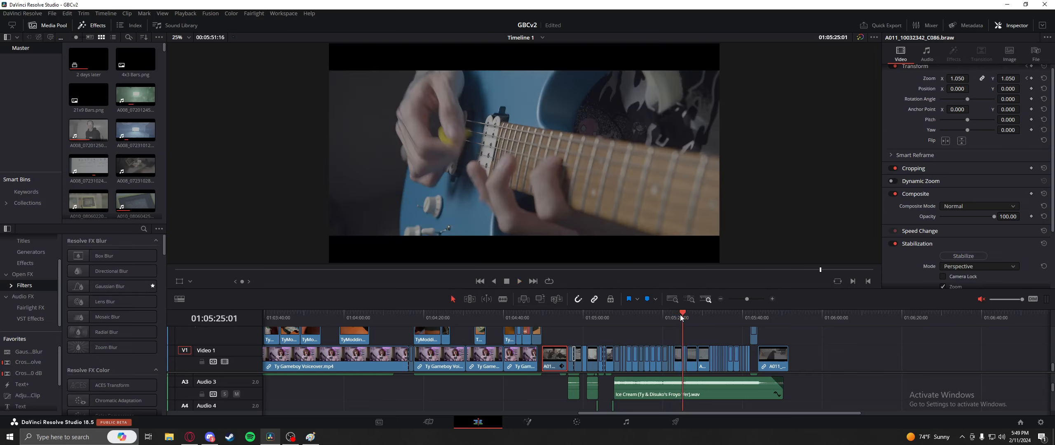
left_click(981, 299)
key("space")
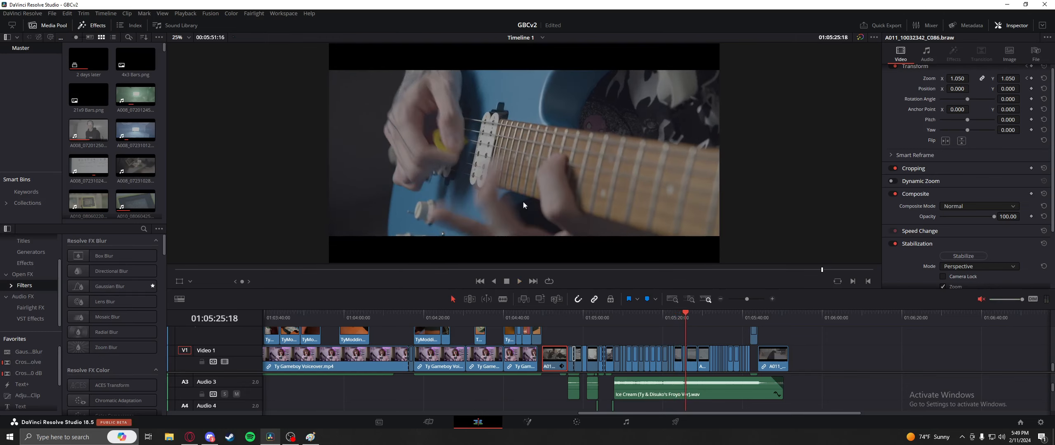
Step: Play the montage with sound from 01:05:09 and from just before the guitar shot, and mute the audio again
left_click(620, 322)
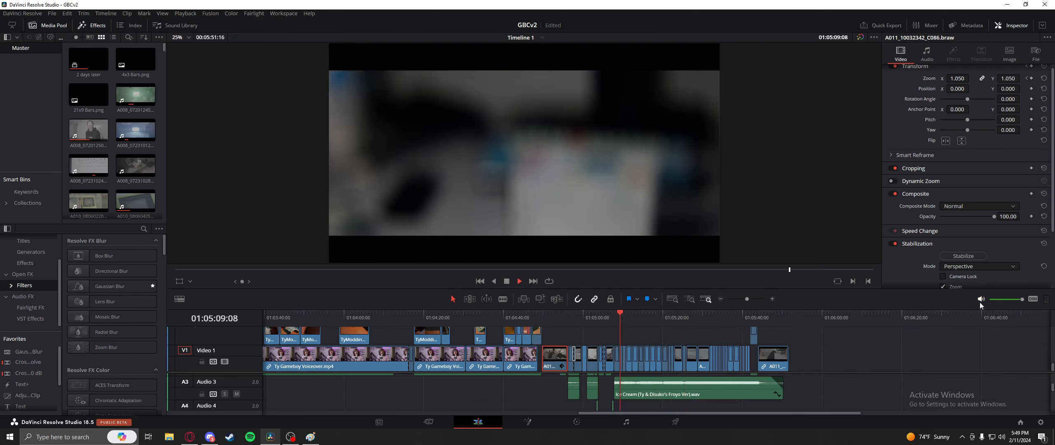
left_click(980, 300)
key("space")
left_click(663, 317)
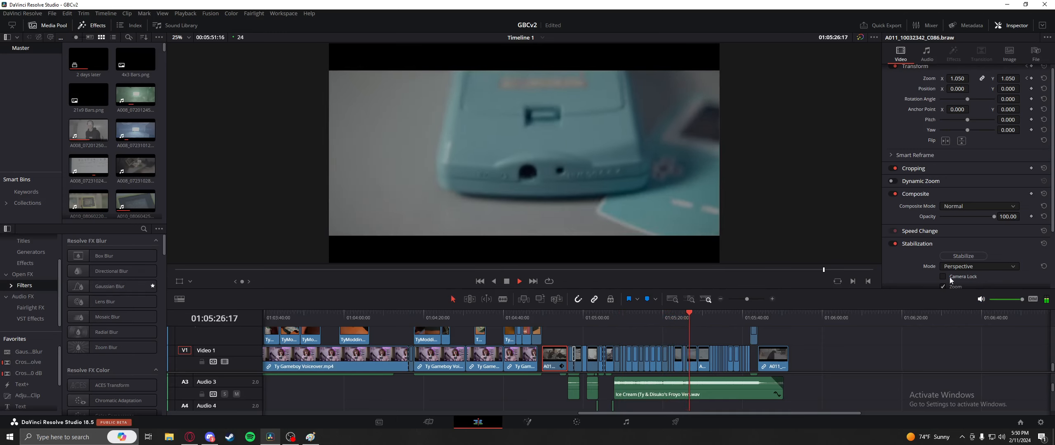
key("space")
left_click(981, 300)
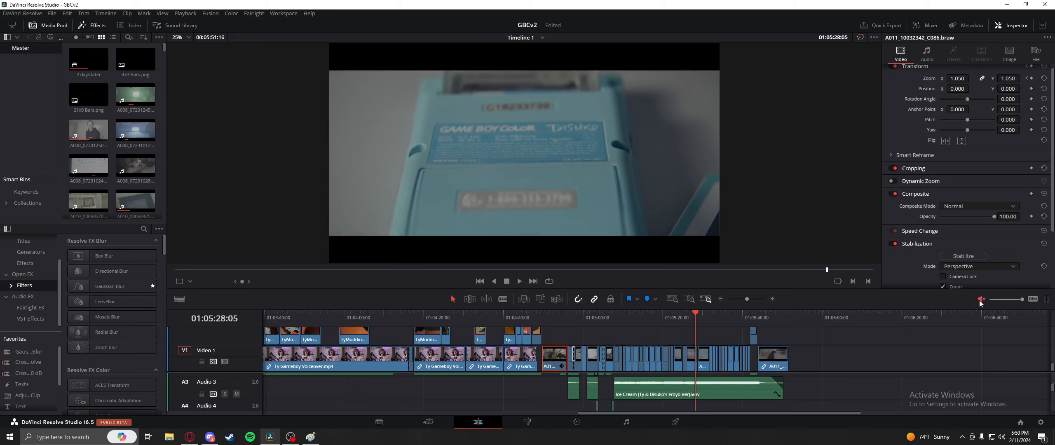
Step: Scrub through the guitar close-up and the Game Boy rear shots up to the end of the montage
left_click_drag(700, 322, 681, 314)
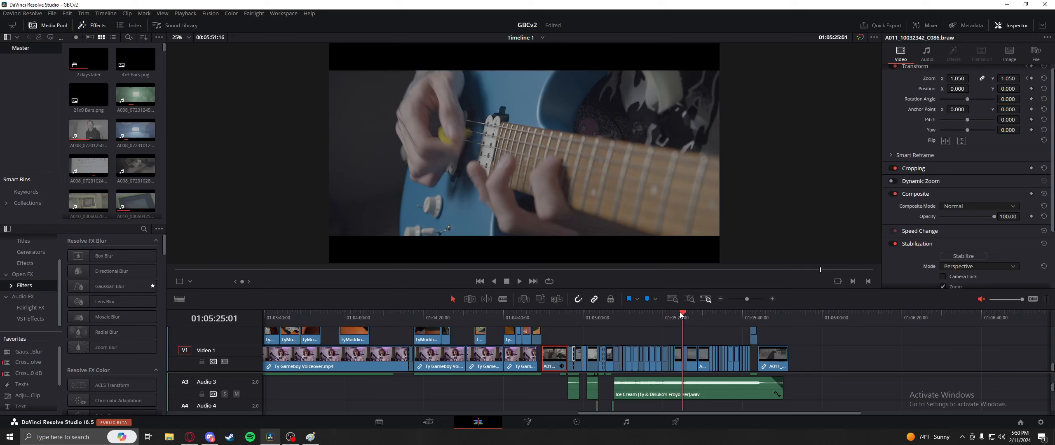
mouse_move(684, 315)
left_mouse_down()
mouse_move(716, 317)
mouse_move(680, 318)
left_mouse_up()
left_click_drag(666, 318, 679, 318)
left_click(716, 319)
mouse_move(715, 320)
left_mouse_down()
mouse_move(660, 323)
mouse_move(697, 318)
left_mouse_up()
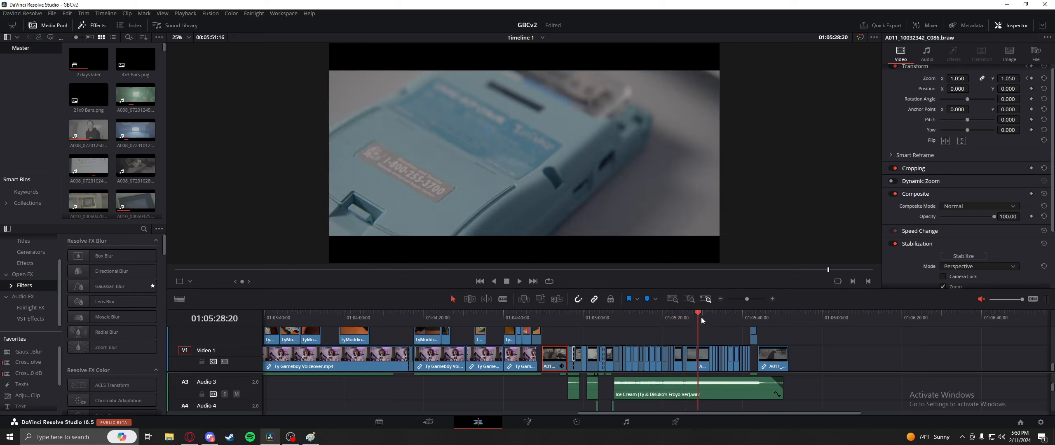
left_click_drag(701, 319, 750, 313)
Step: Play the montage's ending into the cat credits shot with sound, stop at 01:05:47:05 and mute the audio
left_click(981, 300)
key("space")
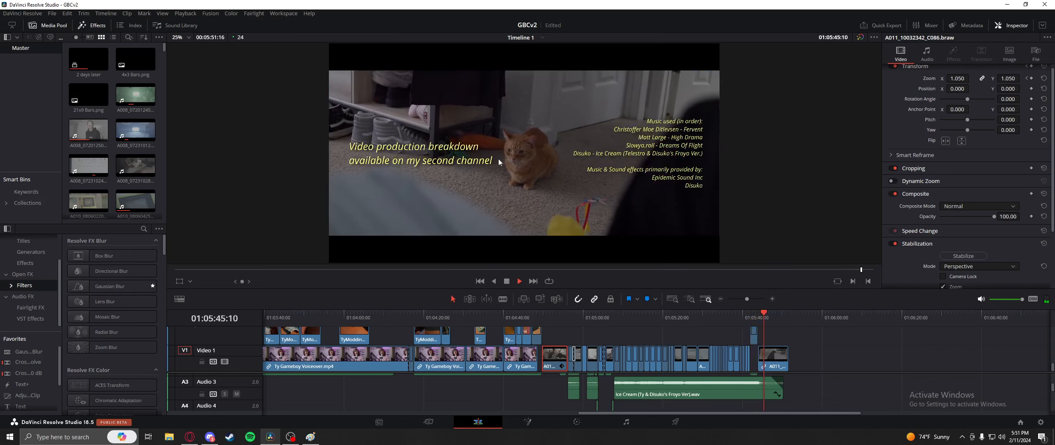
key("space")
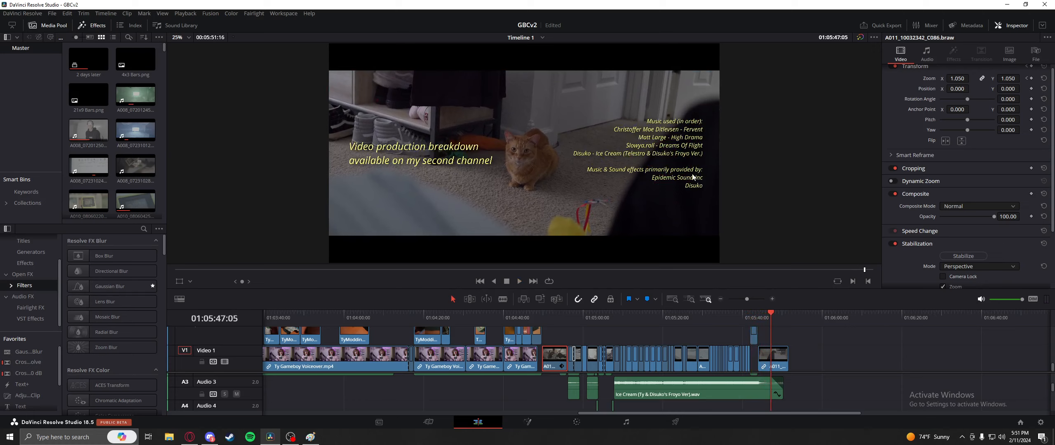
left_click(981, 299)
Step: Scrub through the end credits to 01:05:50:09, return to 01:05:42:00 and show the whole timeline
left_click_drag(750, 319, 783, 339)
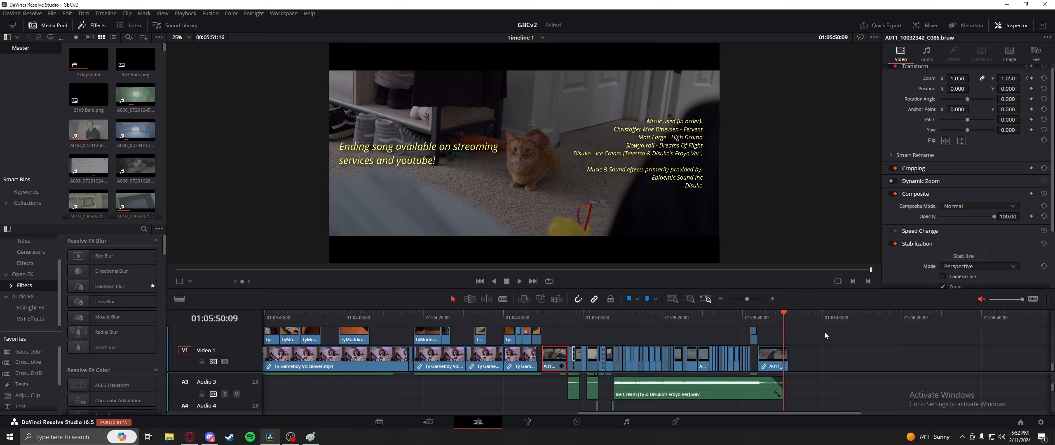
scroll(780, 364, "down", 5)
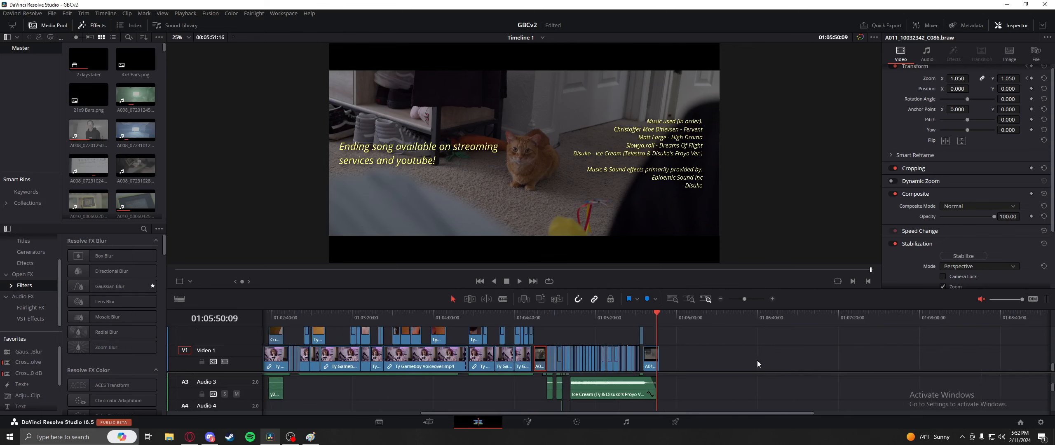
mouse_move(637, 321)
left_mouse_down()
mouse_move(654, 320)
mouse_move(606, 316)
mouse_move(645, 320)
left_mouse_up()
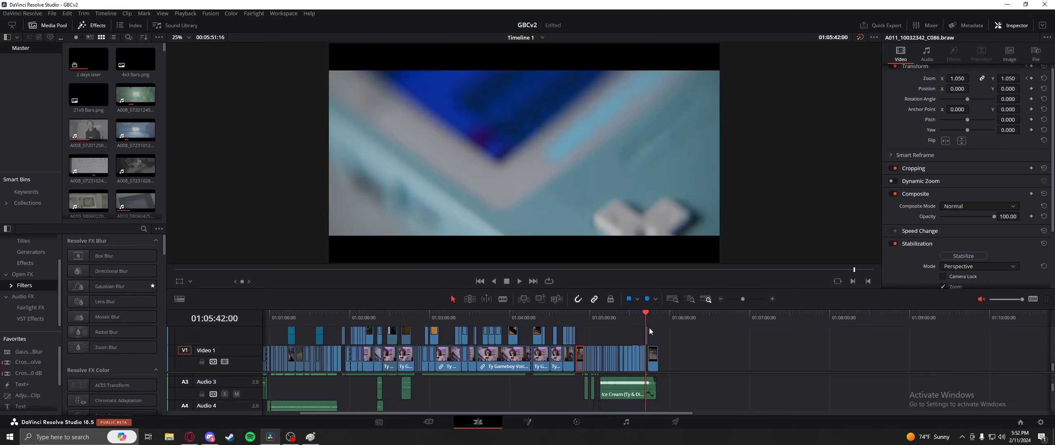
scroll(718, 332, "left", 3)
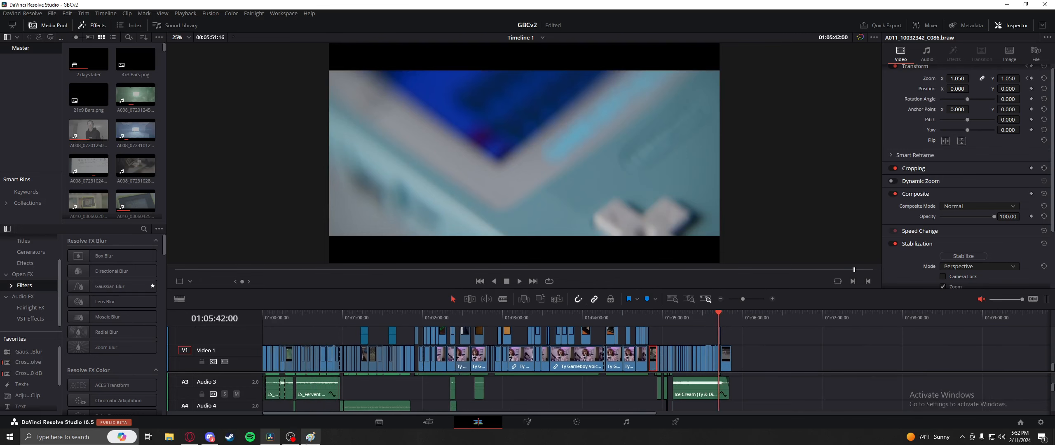
Step: Switch to OBS and pause the screen recording
left_click(290, 437)
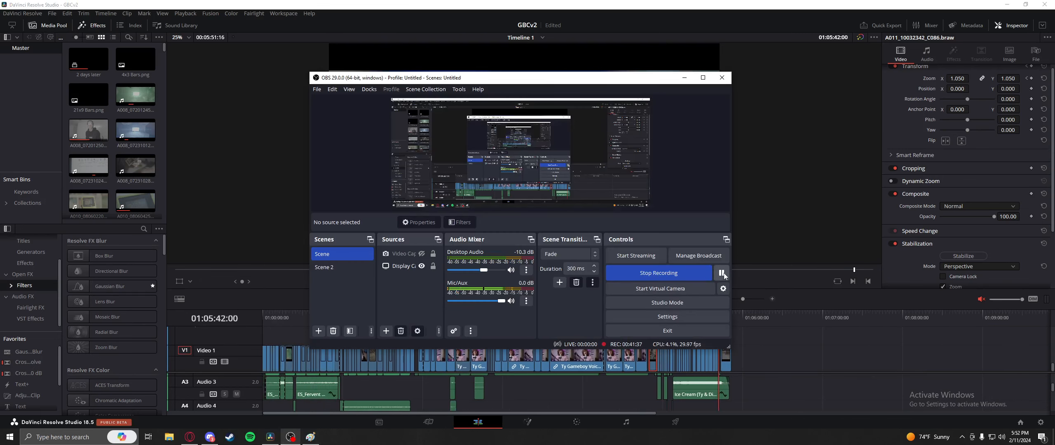
left_click(721, 273)
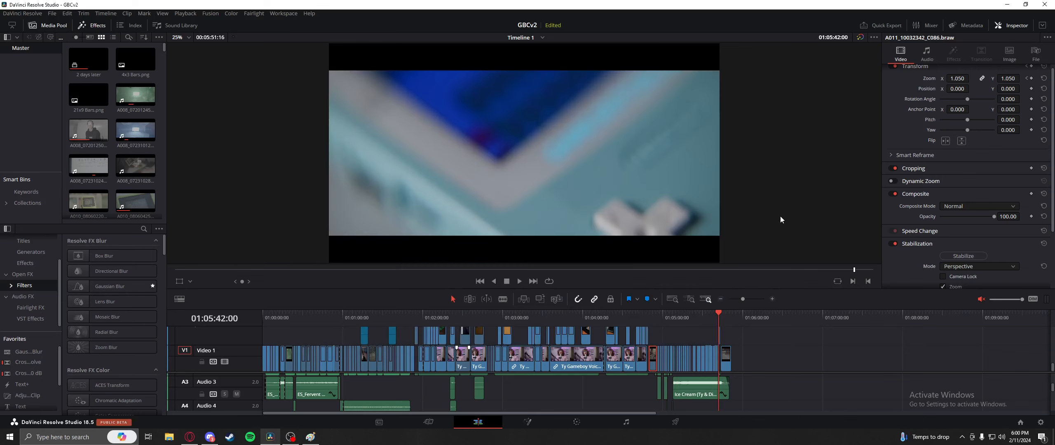
Step: Select the Ice Cream music clip on Audio 3 and scrub across its section to the end credits at 01:05:45:07
left_click_drag(719, 317, 728, 322)
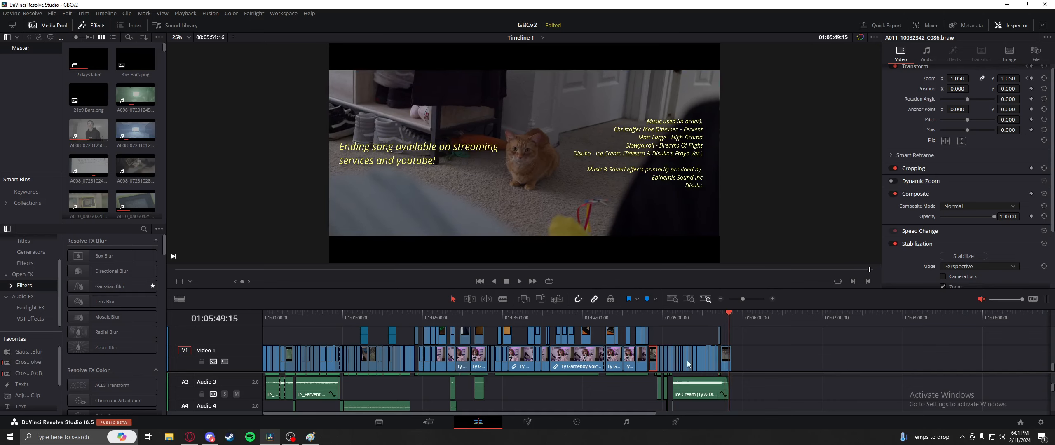
left_click(689, 396)
left_click_drag(685, 318, 724, 315)
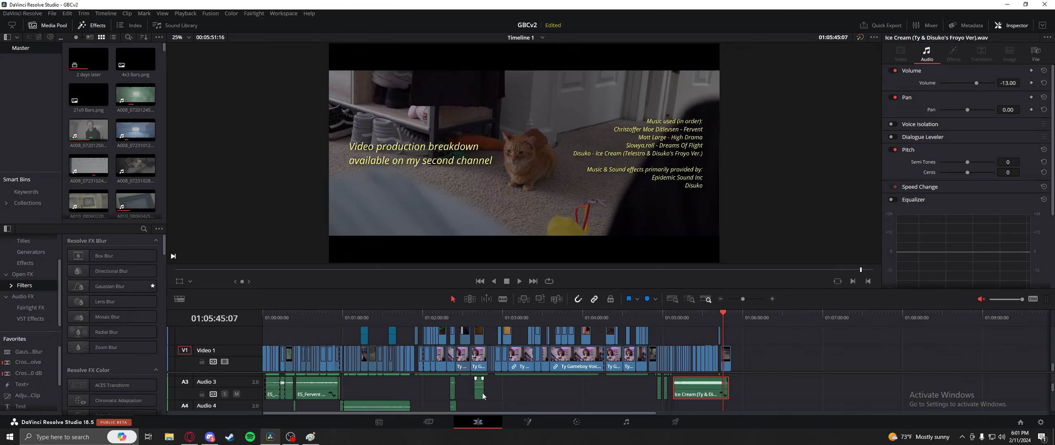
Step: Enlarge the timeline area to show the audio tracks and move the playhead to 01:00:03:01
scroll(483, 396, "down", 3)
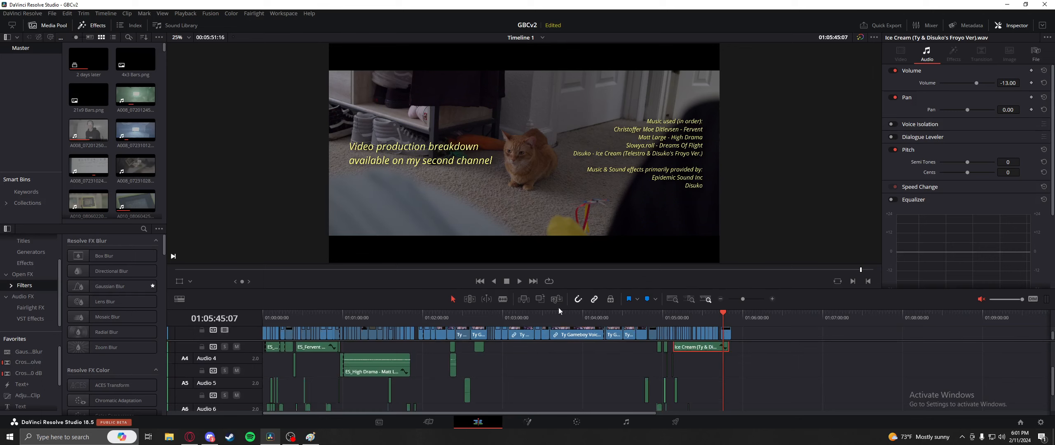
left_click_drag(566, 308, 581, 232)
left_click_drag(402, 242, 265, 258)
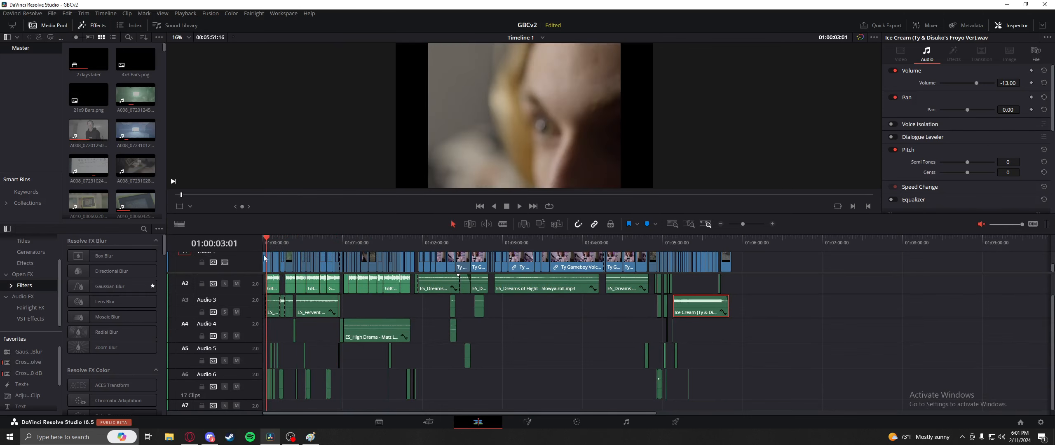
Step: Solo Audio 5 and Audio 6, unmute the monitoring, and play the opening sound effects up to the "2 DAYS LATER" title
left_click(224, 387)
key("space")
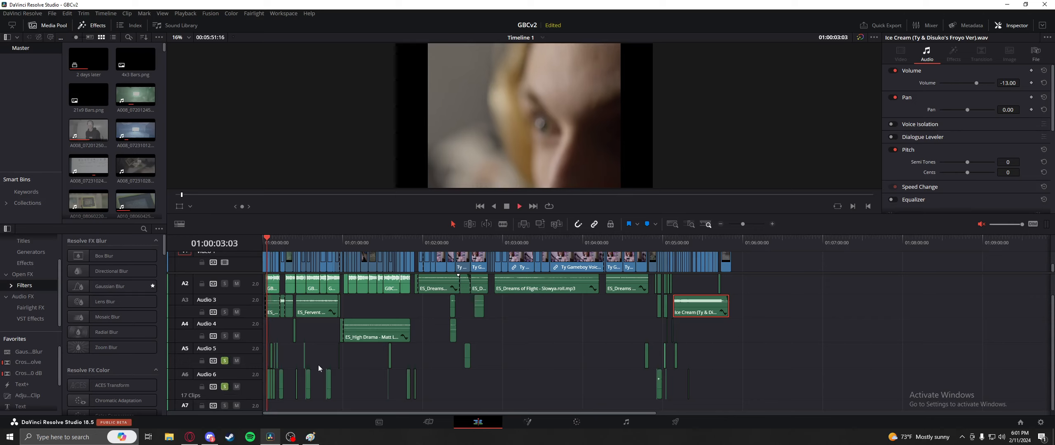
left_click(981, 224)
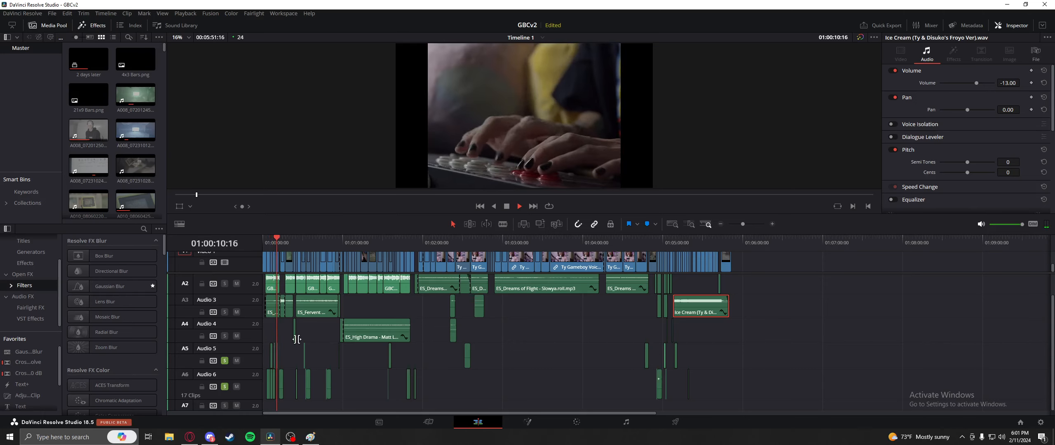
key("space")
left_click_drag(278, 242, 277, 239)
key("space")
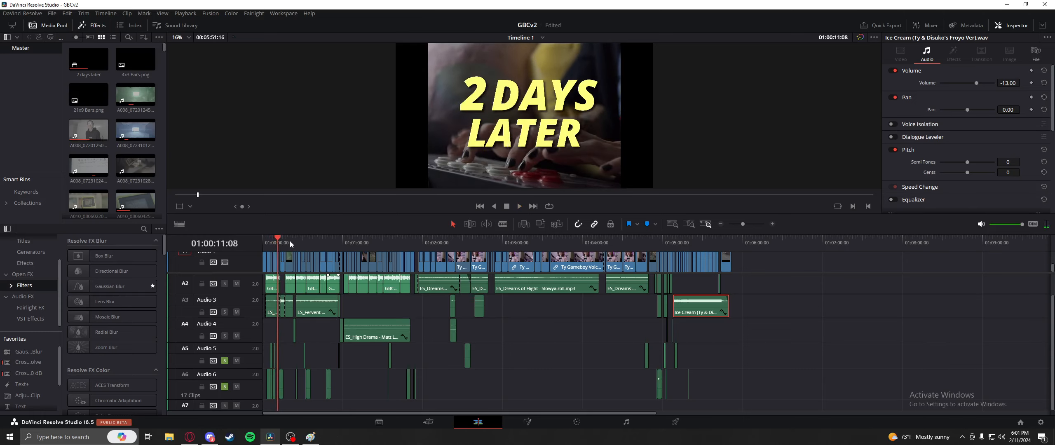
Step: Play the "NO GAMES?" shot around 01:00:24, first as is and again with Audio 4 temporarily soloed too
left_click_drag(291, 243, 293, 244)
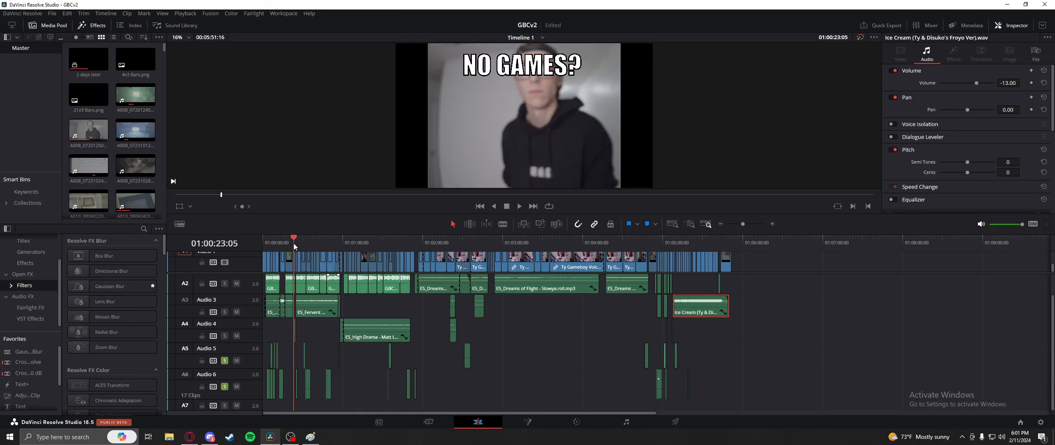
key("space")
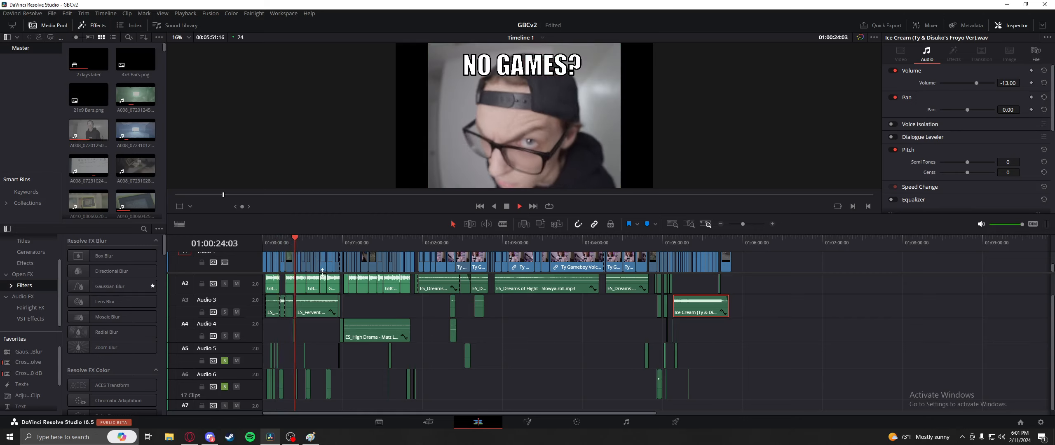
key("space")
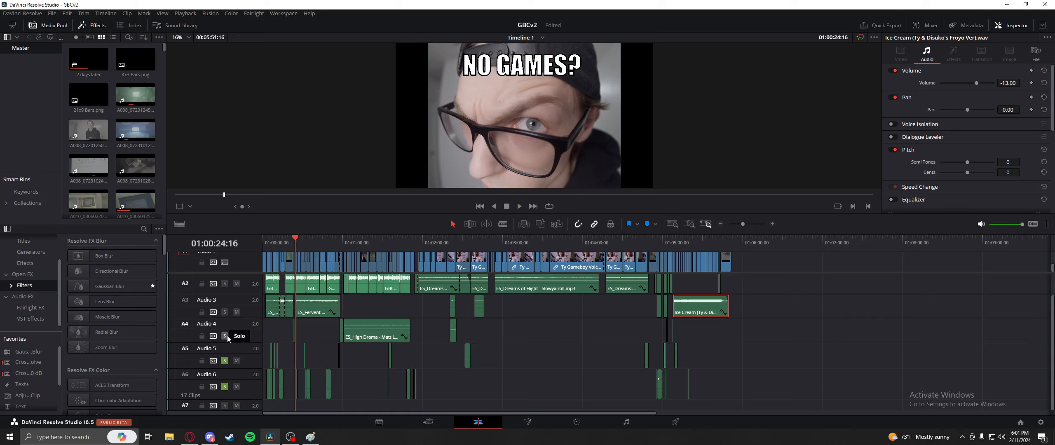
left_click(293, 241)
key("space")
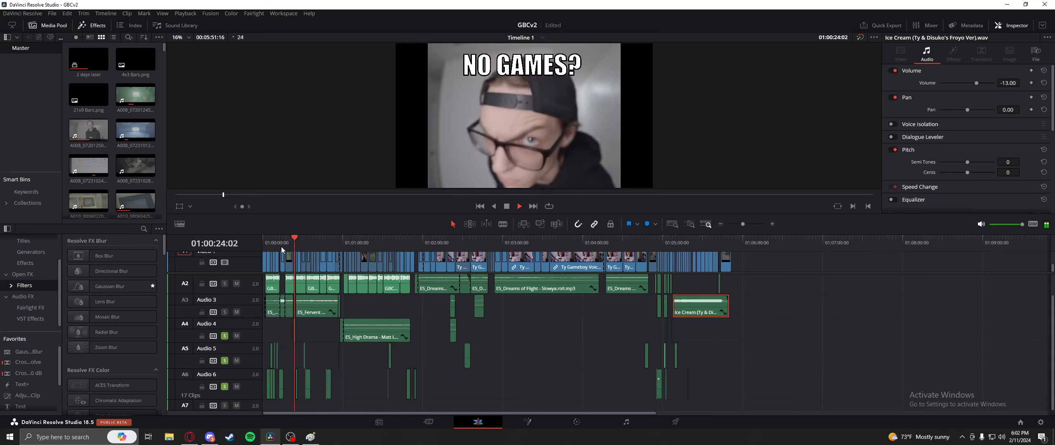
key("space")
Step: Play the sound effects from about 01:01:34 and the transition from the box shot into the talking-head shot at 01:01:51
left_click_drag(300, 244, 387, 243)
key("space")
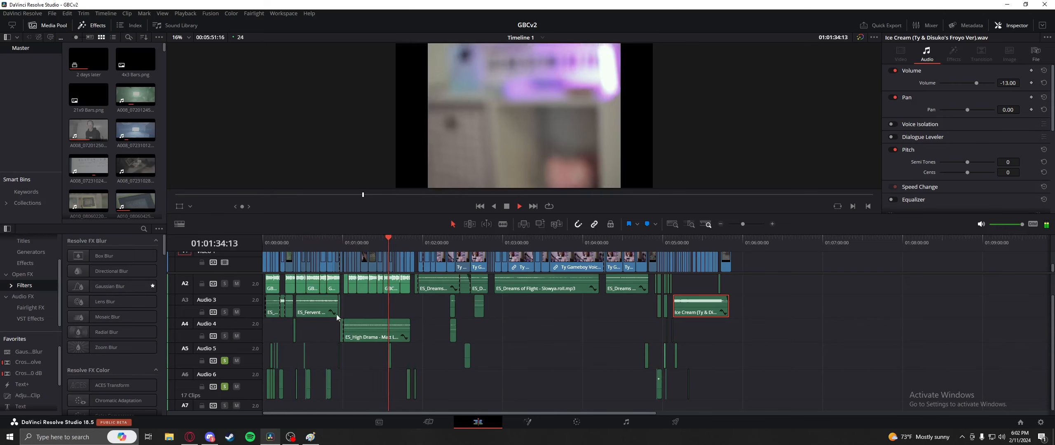
left_click(406, 242)
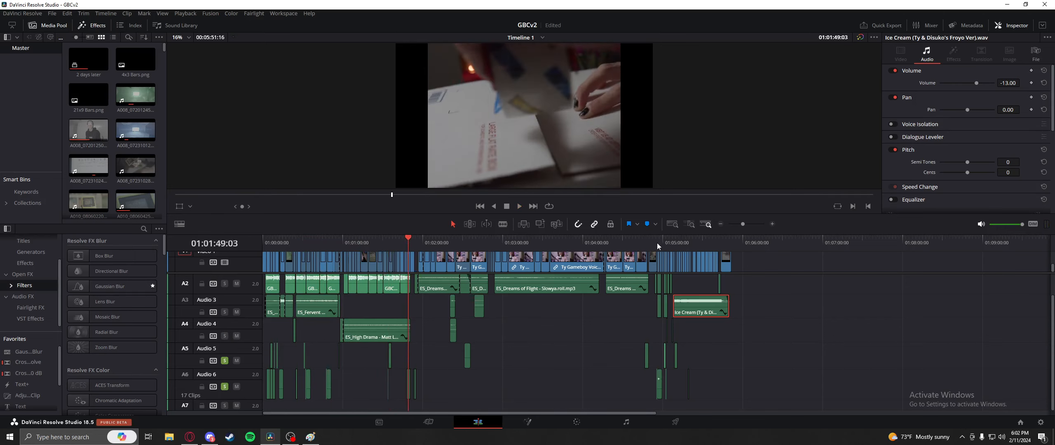
key("space")
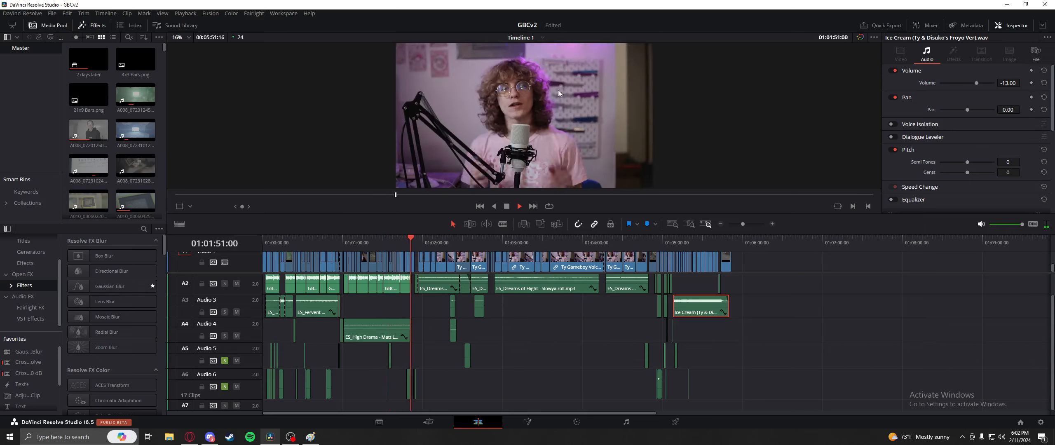
left_click(407, 243)
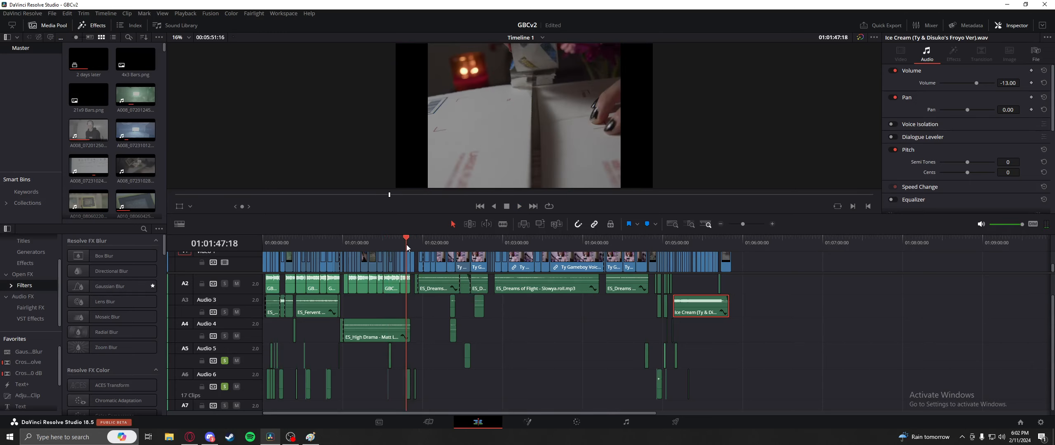
key("space")
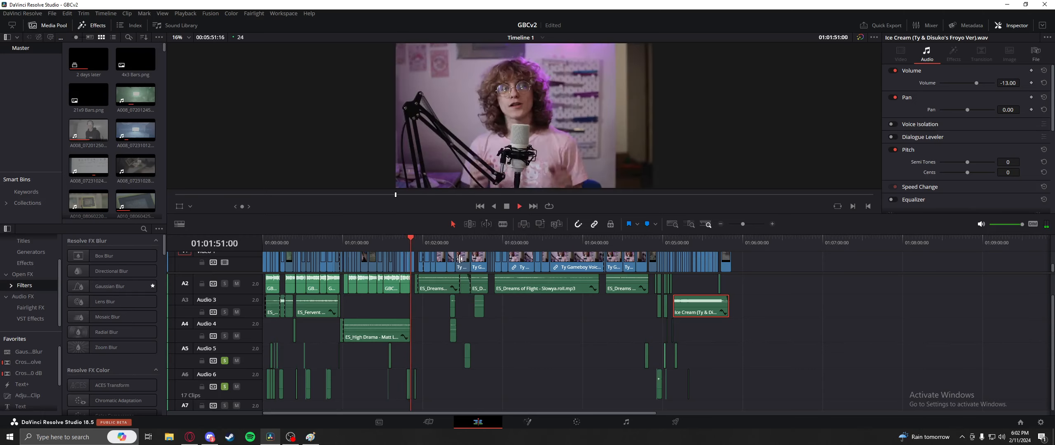
Step: Check the sound effect under the Game Boy disassembly shot around 01:02:21
left_click_drag(421, 243, 456, 243)
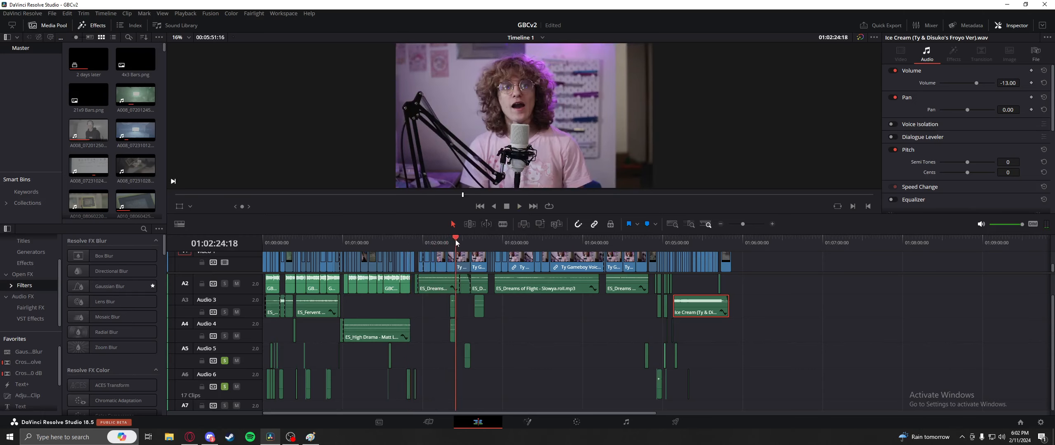
key("space")
key("space")
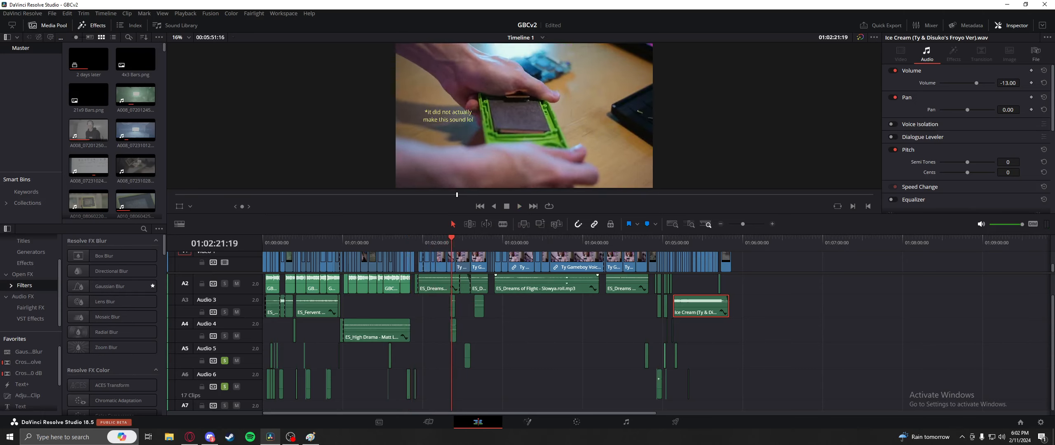
Step: Play the "PART 3: THE REVEAL" title section and stop at 01:04:59:06
left_click_drag(647, 244, 656, 245)
key("space")
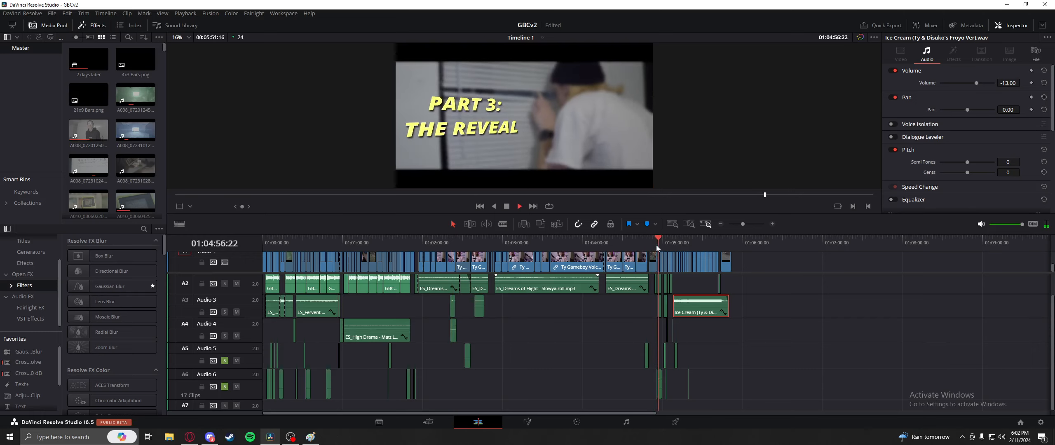
left_click(655, 243)
mouse_move(654, 243)
left_mouse_down()
mouse_move(671, 244)
mouse_move(661, 245)
left_mouse_up()
key("space")
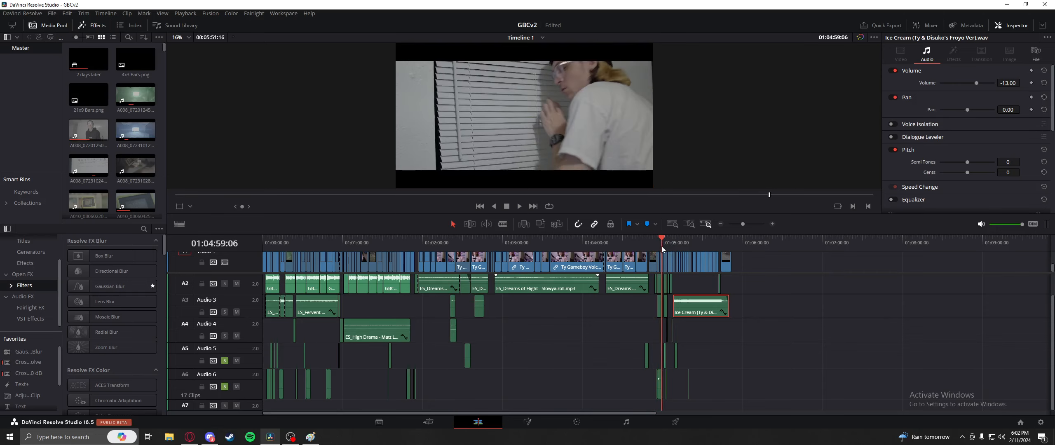
Step: Scrub back to the talking-head shot at 01:04:35:17, play around 01:05:07:06, and return to 01:05:03:22
left_click_drag(661, 245, 629, 249)
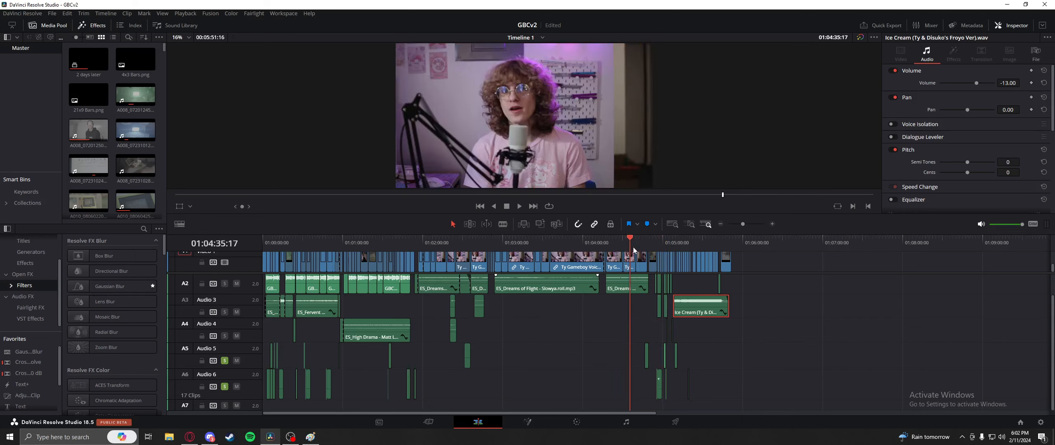
left_click_drag(633, 250, 673, 241)
key("space")
left_click(673, 240)
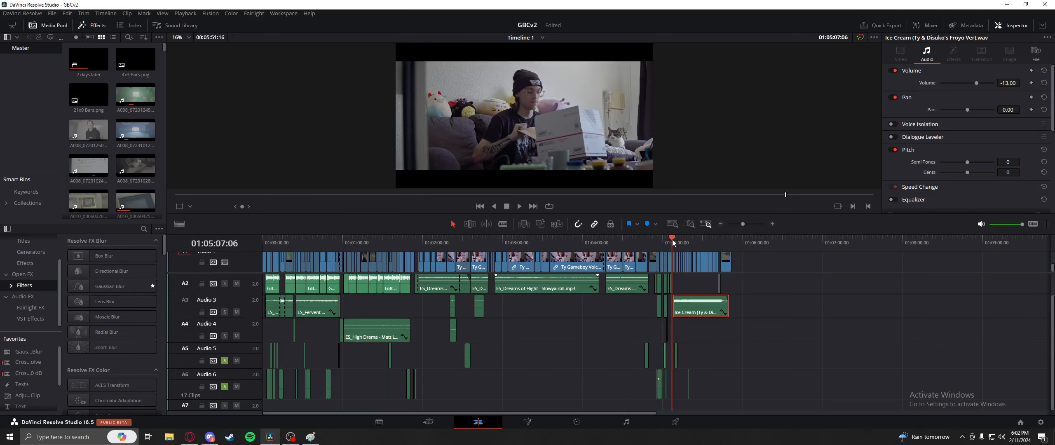
mouse_move(673, 242)
left_mouse_down()
mouse_move(657, 244)
mouse_move(667, 243)
left_mouse_up()
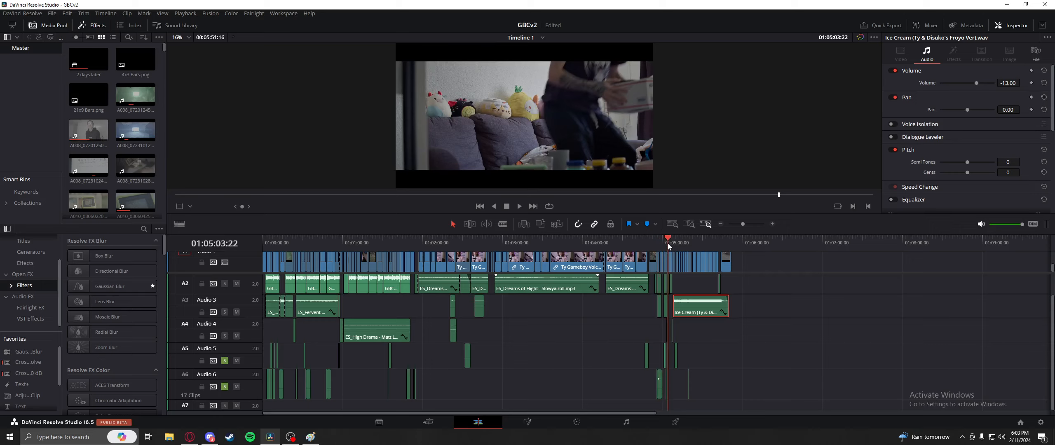
Step: Replay the package-on-the-doorstep shot around 01:05:02 to listen to its sound effects
mouse_move(667, 243)
left_mouse_down()
mouse_move(652, 245)
mouse_move(663, 246)
left_mouse_up()
key("space")
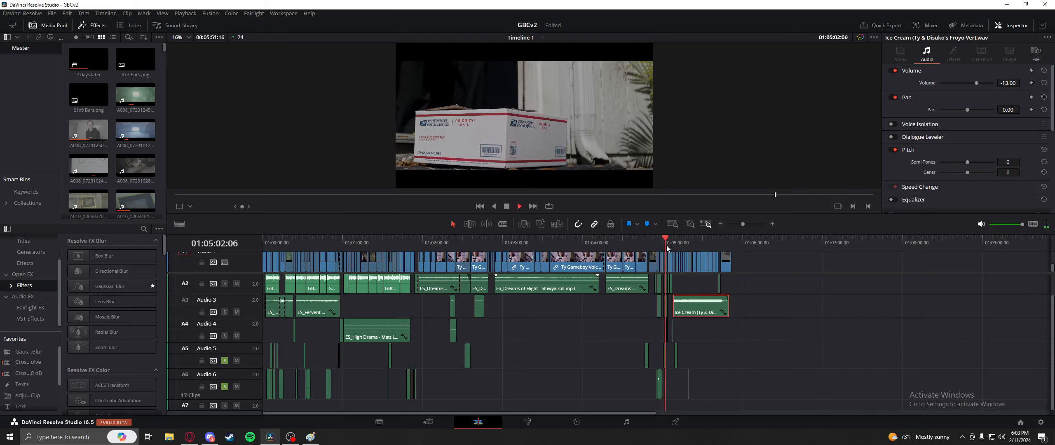
key("space")
left_click(664, 245)
key("space")
key("space")
key("space")
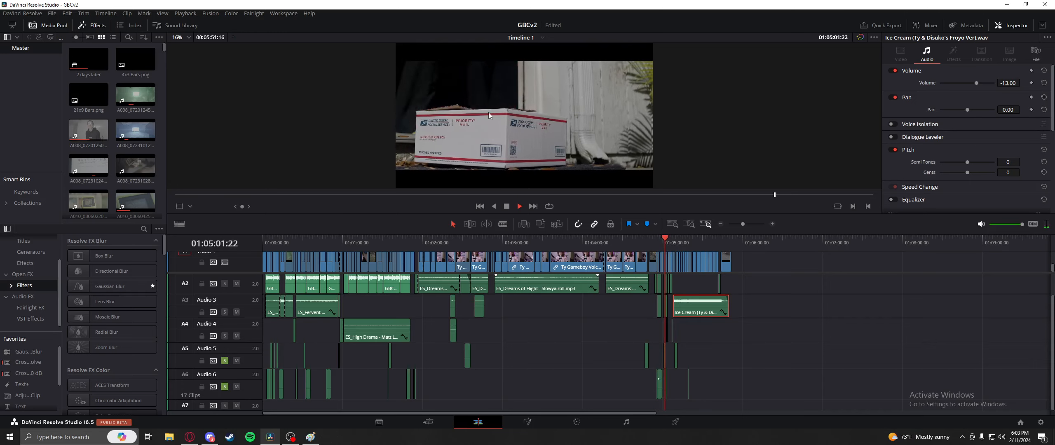
Step: Play part of the unboxing montage at 01:05:19, then replay the reveal section through the open-box shot at 01:05:08:21
left_click_drag(667, 244, 687, 241)
key("space")
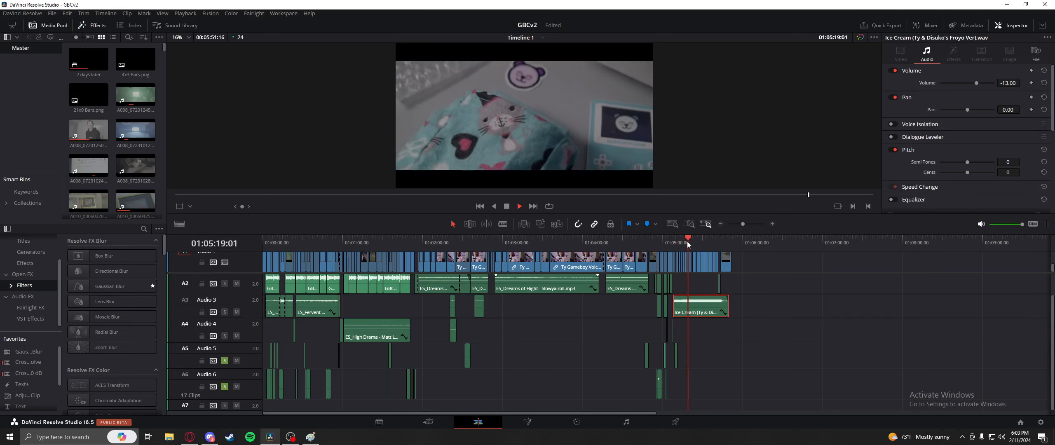
left_click_drag(688, 241, 661, 244)
left_click_drag(660, 244, 664, 245)
key("space")
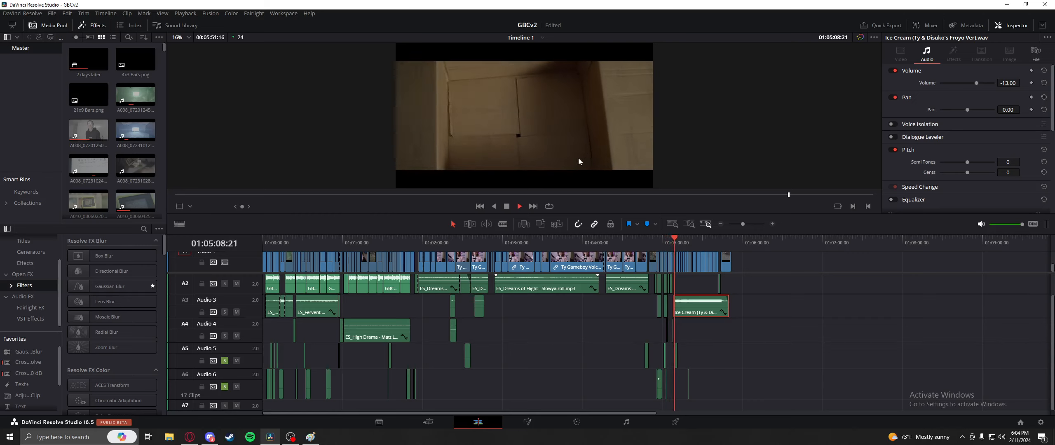
key("space")
Step: Move the playhead to 01:02:09:17 and bring the video tracks up to Video 4 into view
left_click_drag(668, 241, 436, 237)
key("space")
key("space")
scroll(606, 355, "up", 2)
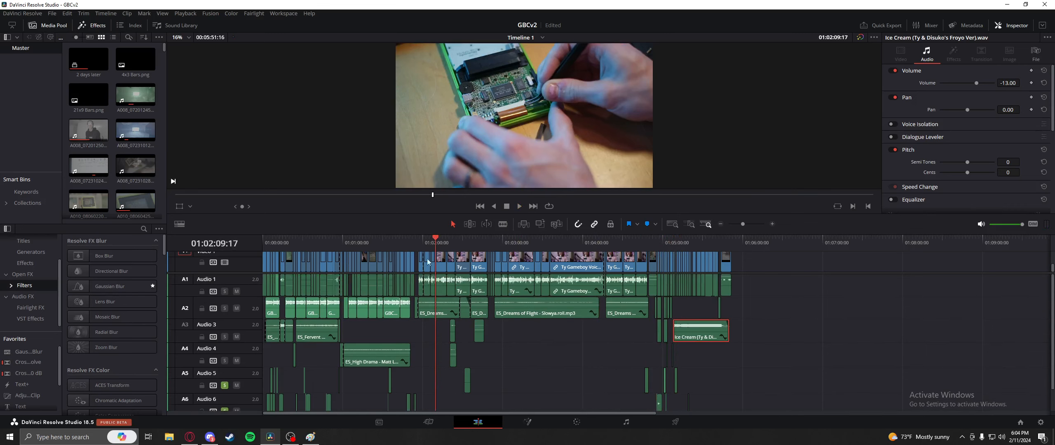
scroll(478, 274, "up", 3)
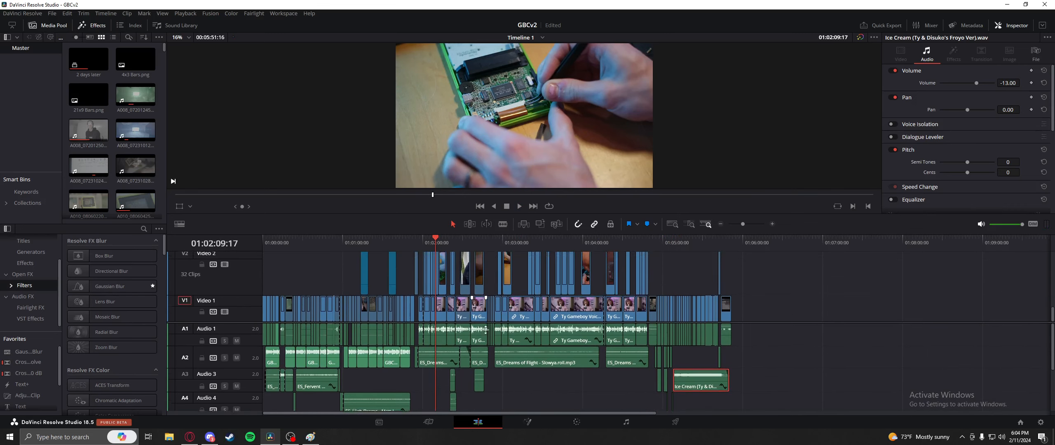
scroll(485, 330, "up", 3)
Step: Scrub through the timeline back to 01:00:11:11 and select the first adjustment clip on Video 4
left_click(389, 242)
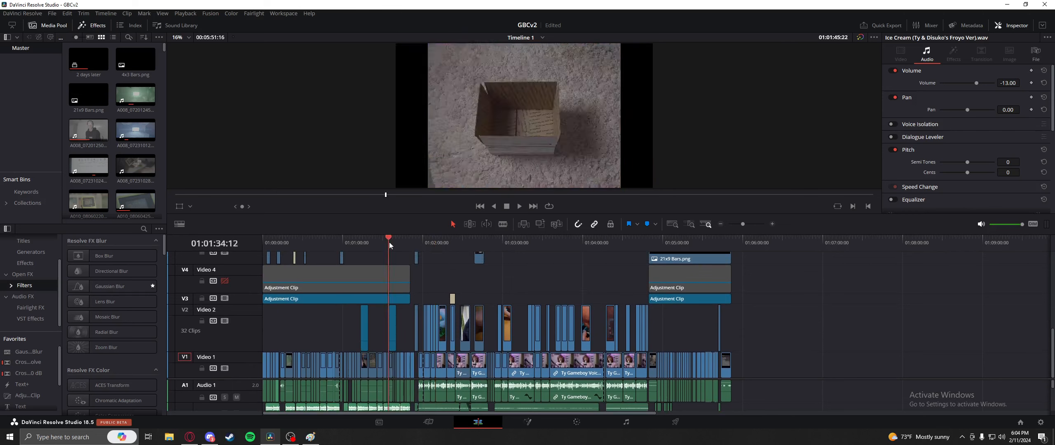
key("space")
left_click(562, 246)
left_click_drag(561, 245, 278, 264)
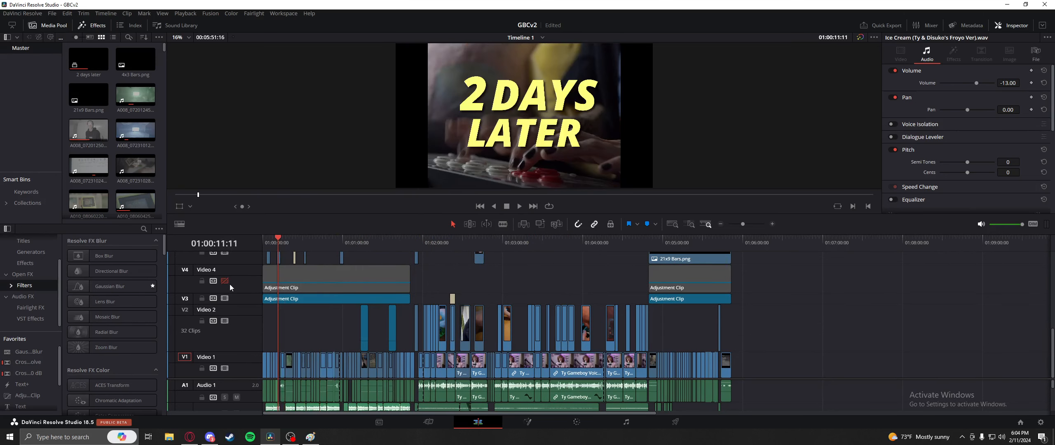
left_click(315, 281)
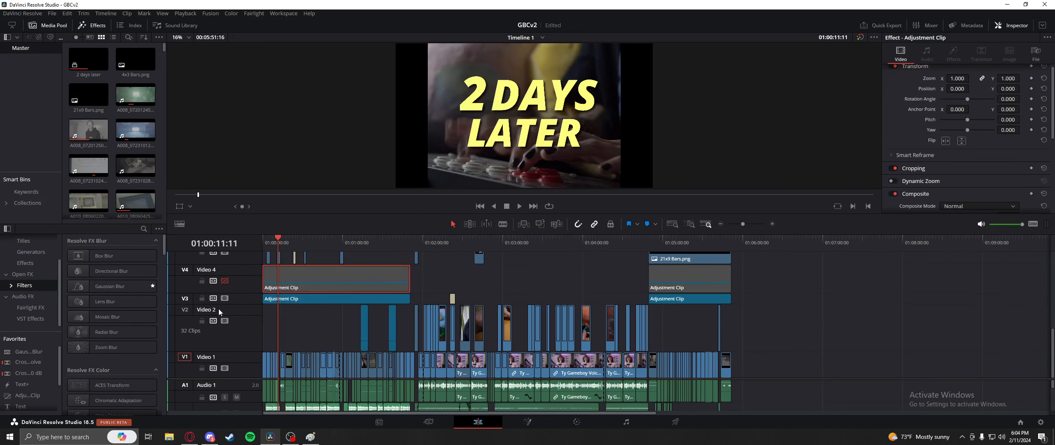
Step: Move the playhead to the park shot at 01:01:19:12 and enlarge the viewer area
left_click_drag(333, 238, 369, 240)
left_click_drag(574, 234, 557, 303)
scroll(542, 320, "up", 2)
scroll(547, 347, "up", 1)
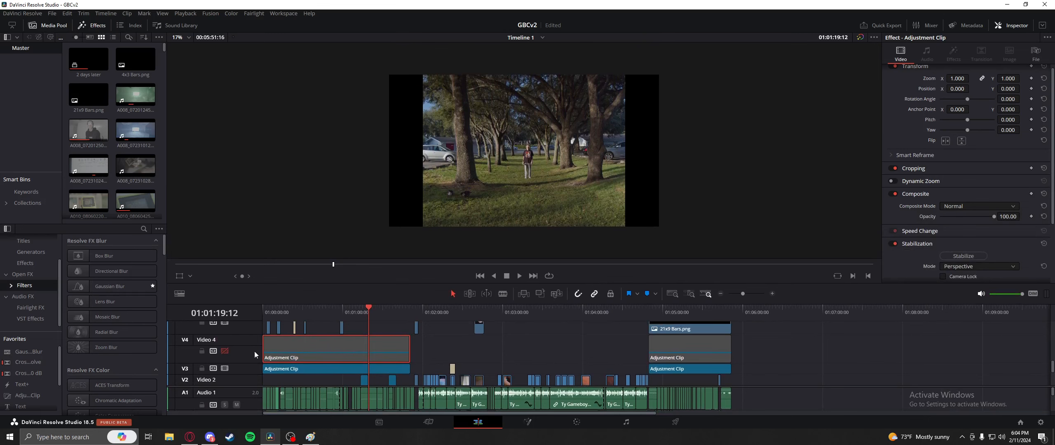
Step: Disable the Video 3 track and enable the Video 4 track to apply its adjustment clips instead
left_click(227, 368)
left_click(226, 368)
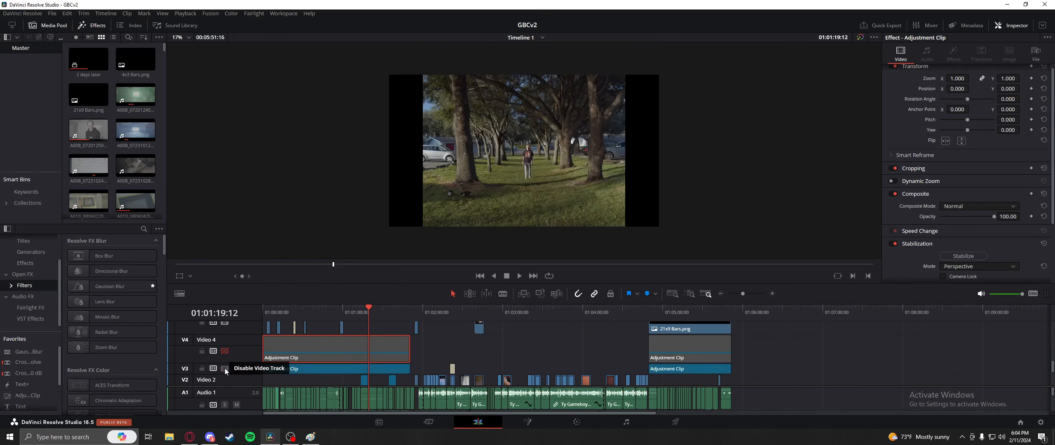
left_click(224, 367)
left_click(224, 351)
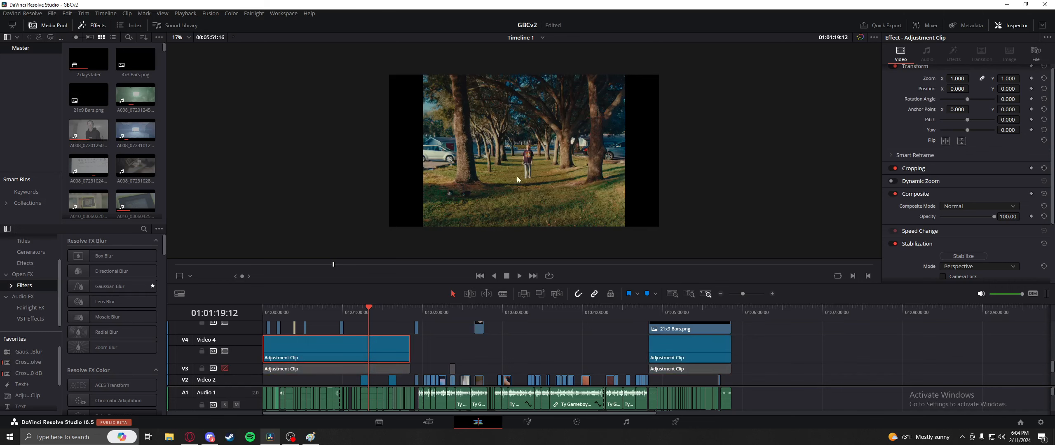
Step: Magnify the park shot in the viewer to 34% and reposition it to inspect the color grade
scroll(532, 173, "up", 5)
scroll(602, 133, "down", 5)
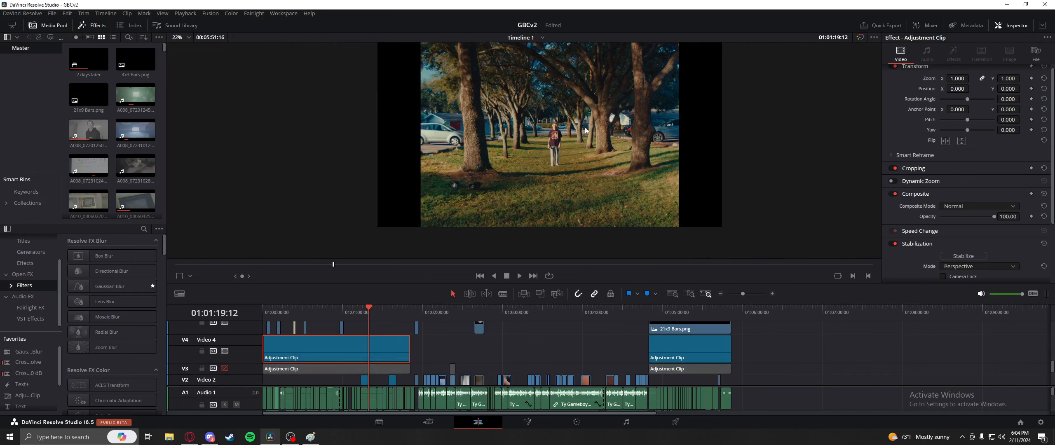
scroll(585, 124, "up", 3)
left_click_drag(565, 43, 504, 143)
Step: Swap to the Video 3 adjustment track for comparison, switch back to Video 4 only, and save the project
left_click(225, 351)
left_click(225, 368)
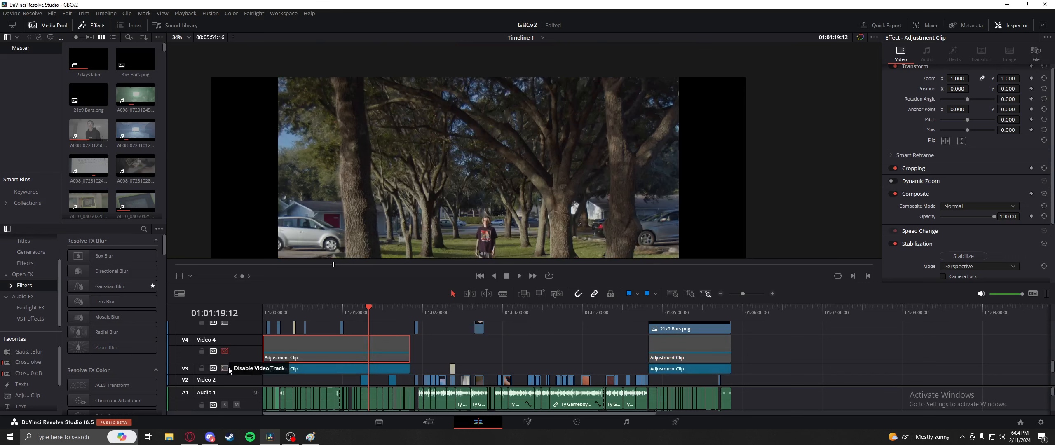
left_click(225, 368)
left_click(226, 351)
left_click_drag(396, 214, 433, 175)
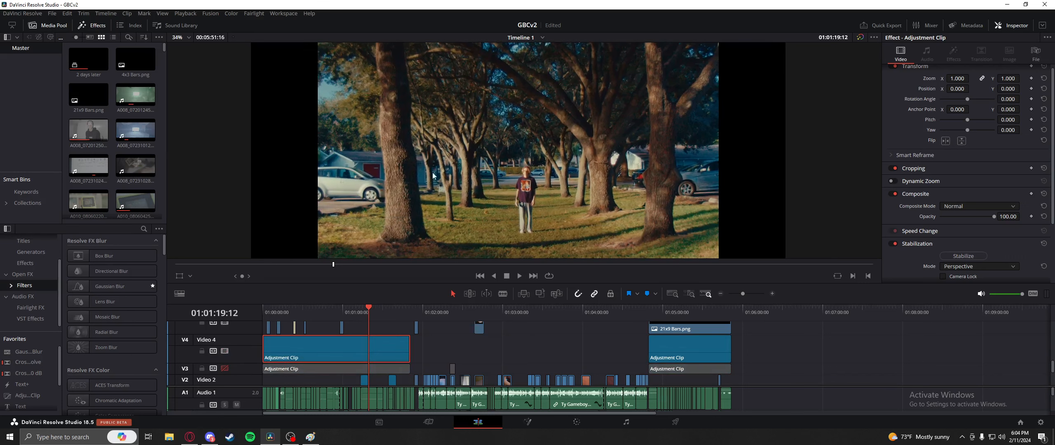
key("ctrl+s")
left_click_drag(373, 231, 369, 212)
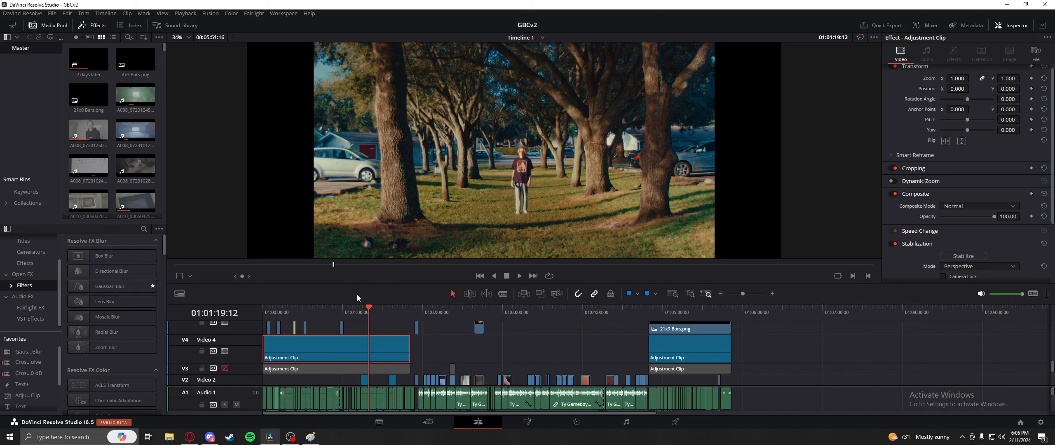
Step: Enable the Video 3 track and bring up the opening Video 4 adjustment clip's grade on the Color page
left_click(225, 368)
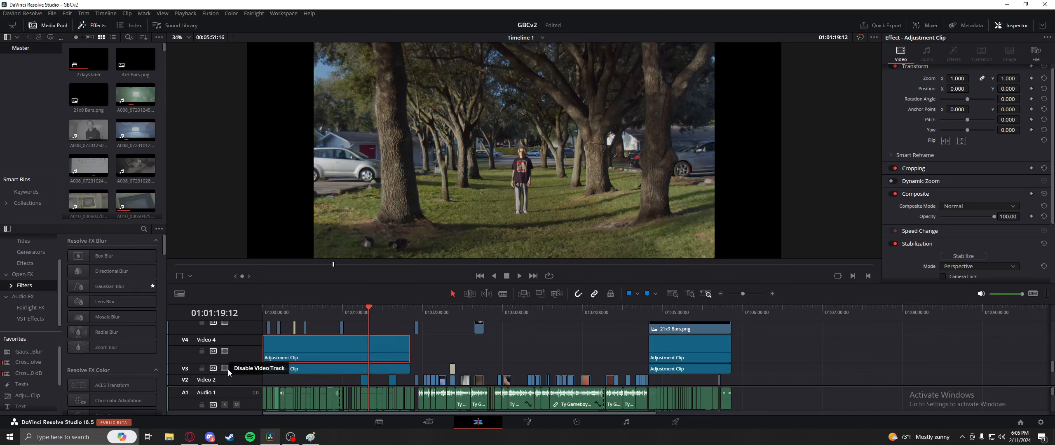
left_click(577, 422)
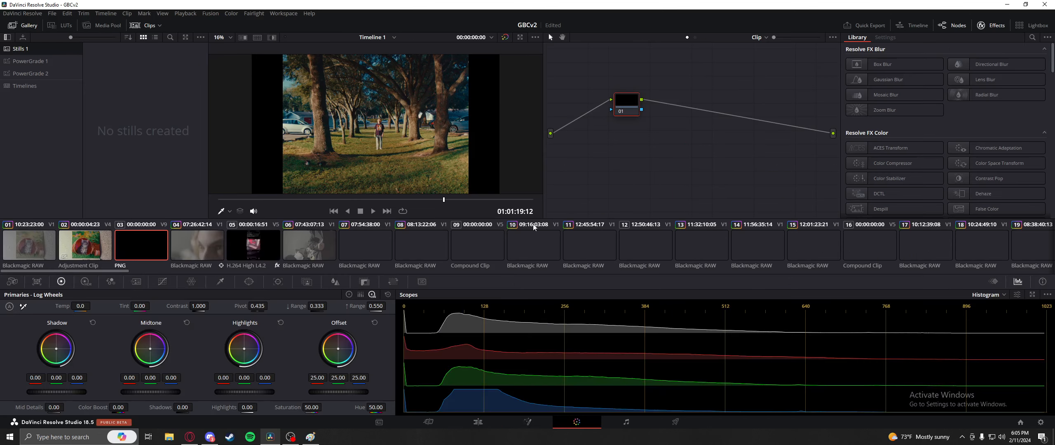
scroll(371, 245, "down", 10)
scroll(396, 264, "up", 10)
left_click(85, 246)
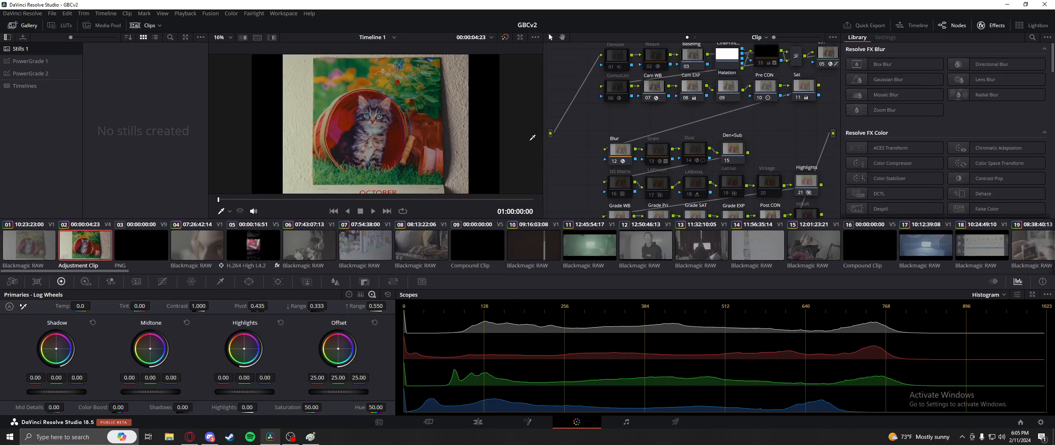
Step: Examine the adjustment clip's node graph, from the Denoise and CinePrint nodes down to the Highlights and grade rows
left_click_drag(779, 124, 745, 150)
scroll(747, 152, "down", 1)
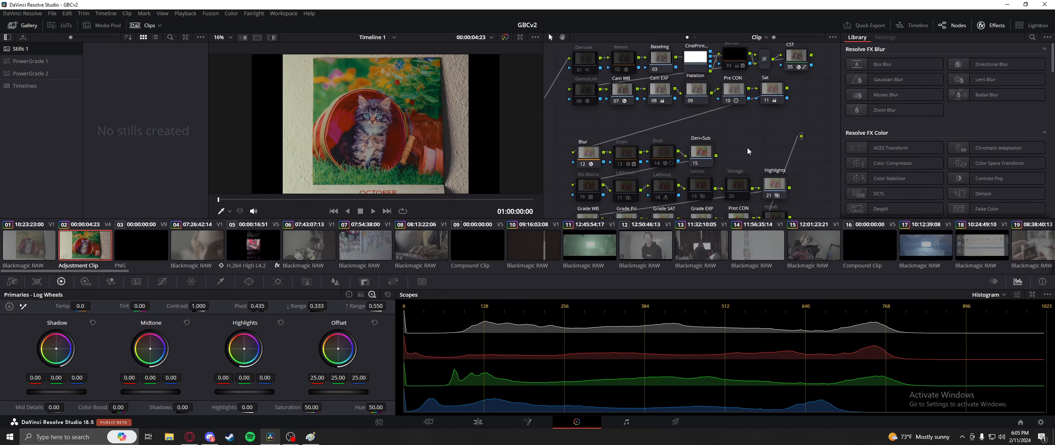
scroll(751, 136, "down", 8)
scroll(768, 61, "up", 10)
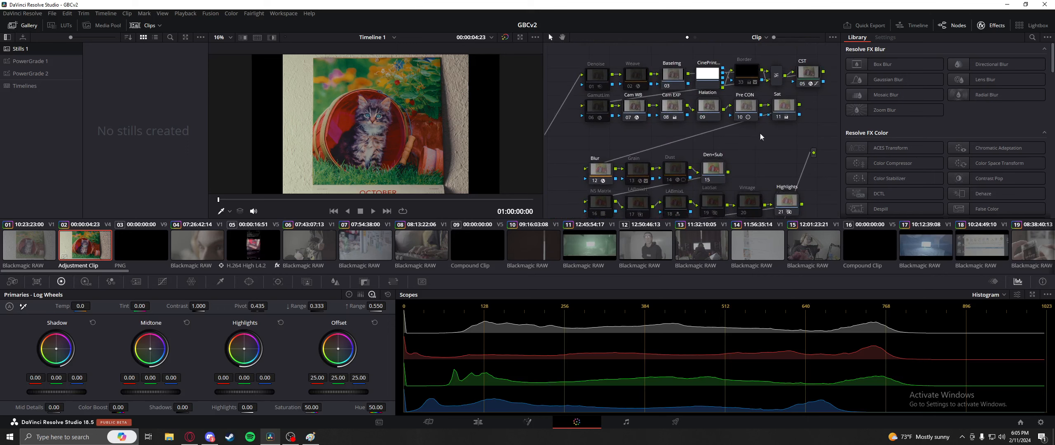
scroll(763, 98, "down", 1)
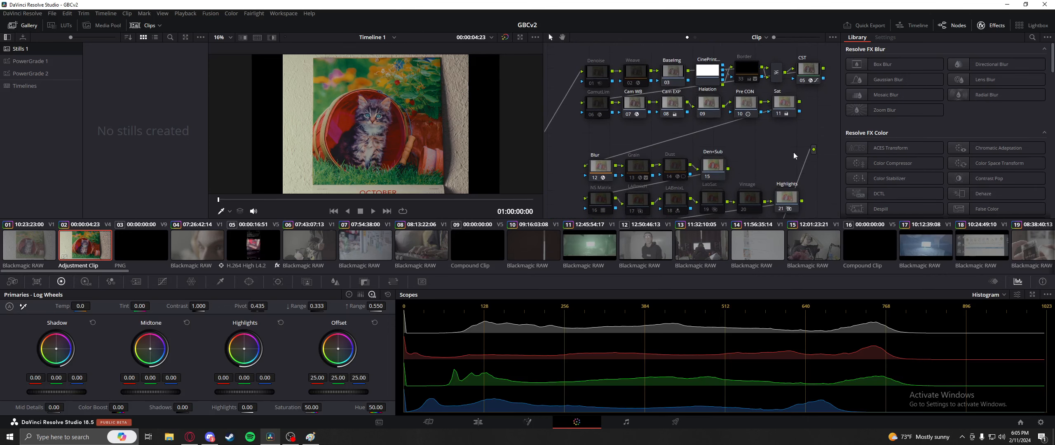
scroll(779, 153, "down", 3)
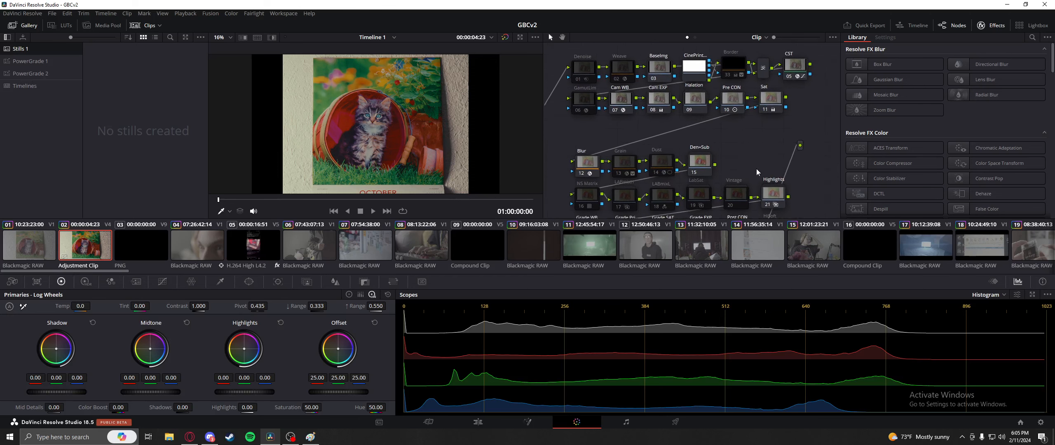
left_click_drag(766, 131, 766, 129)
scroll(768, 154, "up", 3)
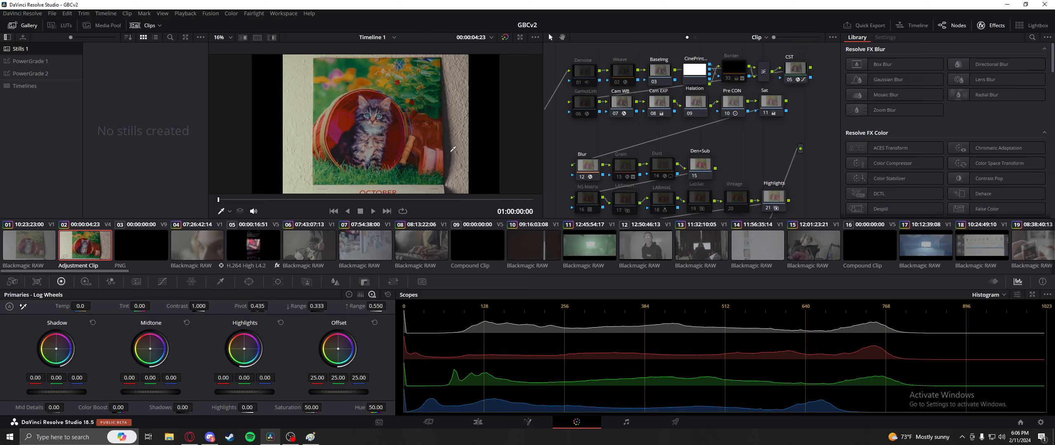
Step: Show the CinePrint 16 still in the PowerGrade 2 album, and switch the Halation node off and back on for comparison
left_click(30, 73)
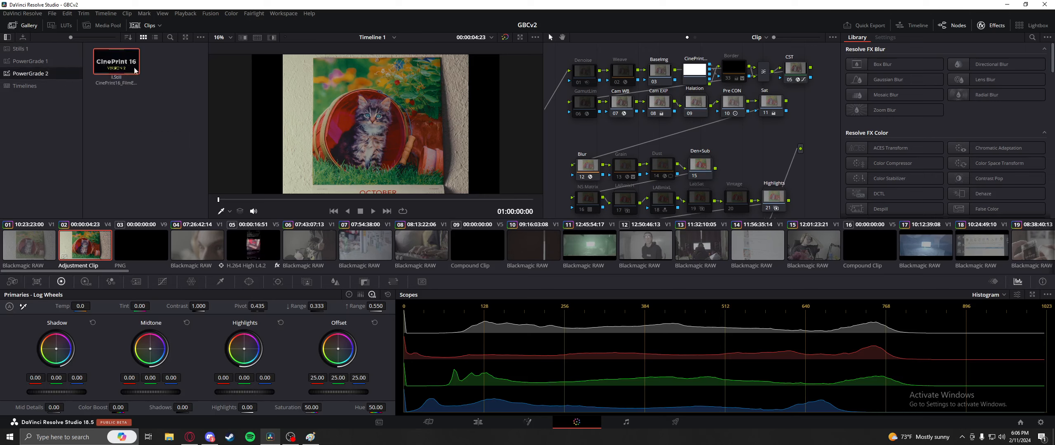
mouse_move(722, 149)
left_mouse_down()
mouse_move(725, 134)
mouse_move(709, 145)
left_mouse_up()
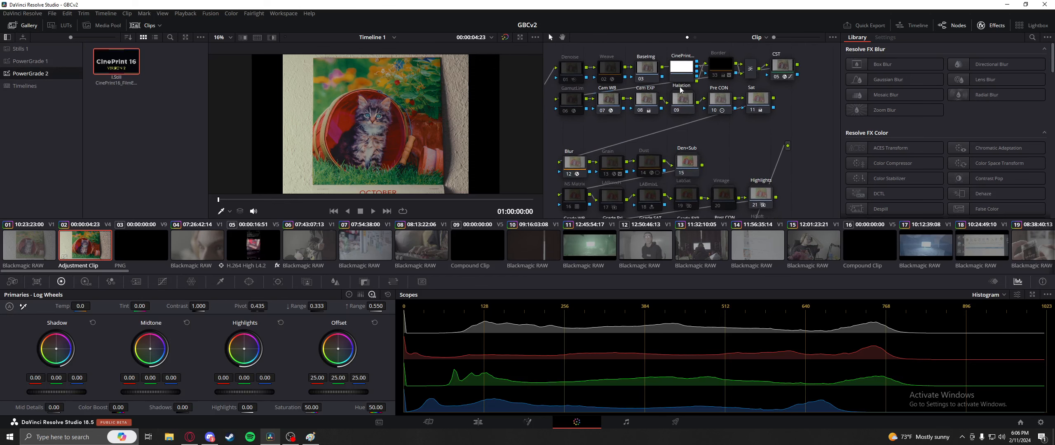
key("ctrl+d")
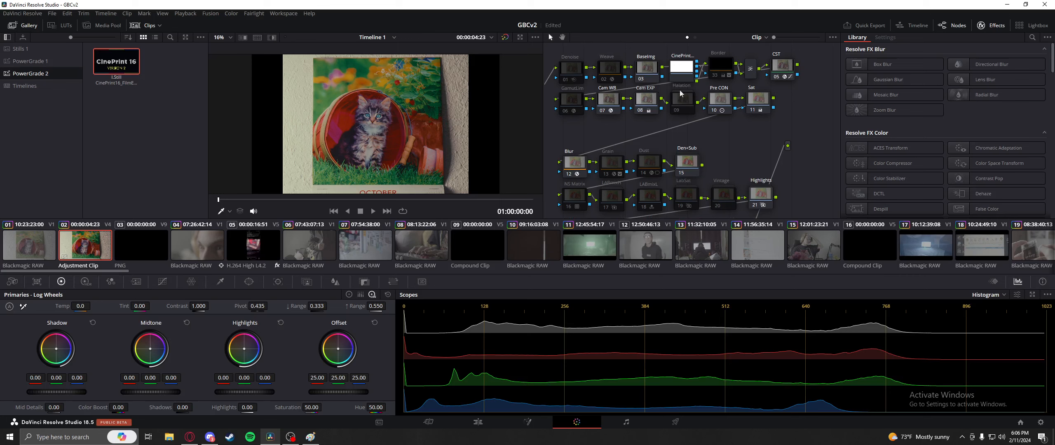
key("ctrl+d")
Step: Toggle the Grain node on and off while scrubbing to the green Game Boy Color shot around 01:00:44:07
scroll(619, 65, "down", 1)
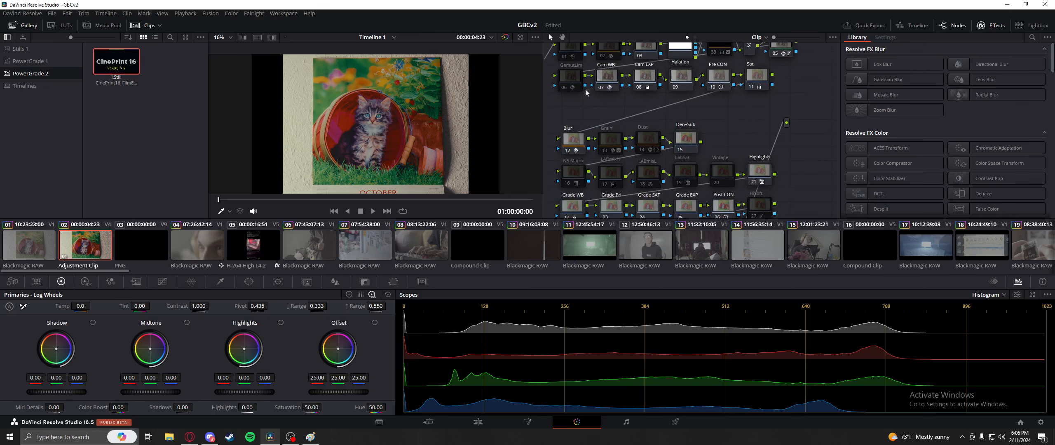
scroll(693, 120, "down", 1)
scroll(715, 136, "up", 2)
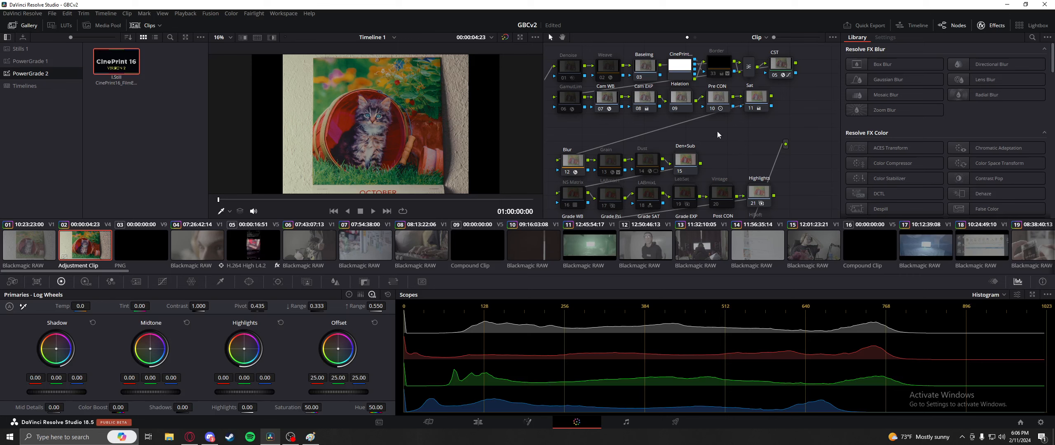
scroll(717, 136, "up", 1)
scroll(738, 142, "down", 1)
scroll(725, 139, "up", 1)
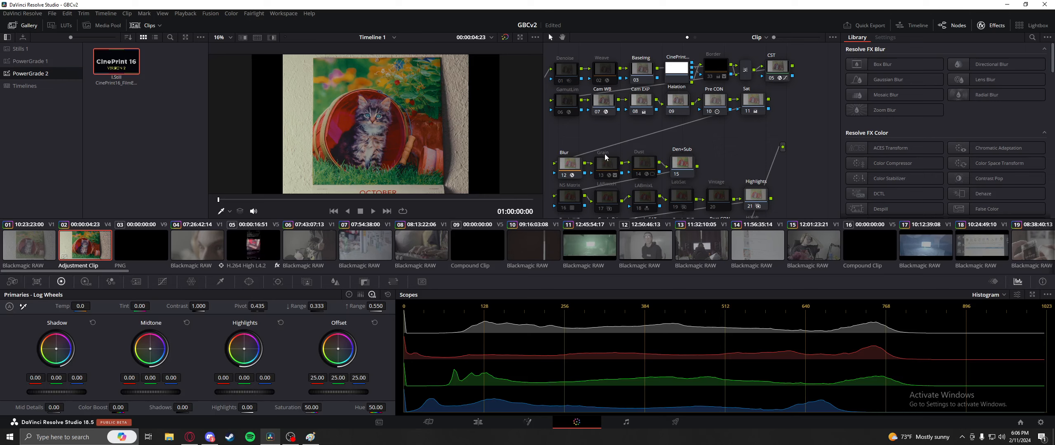
key("ctrl+d")
key("ctrl+d")
left_click(328, 199)
left_click_drag(328, 202, 346, 203)
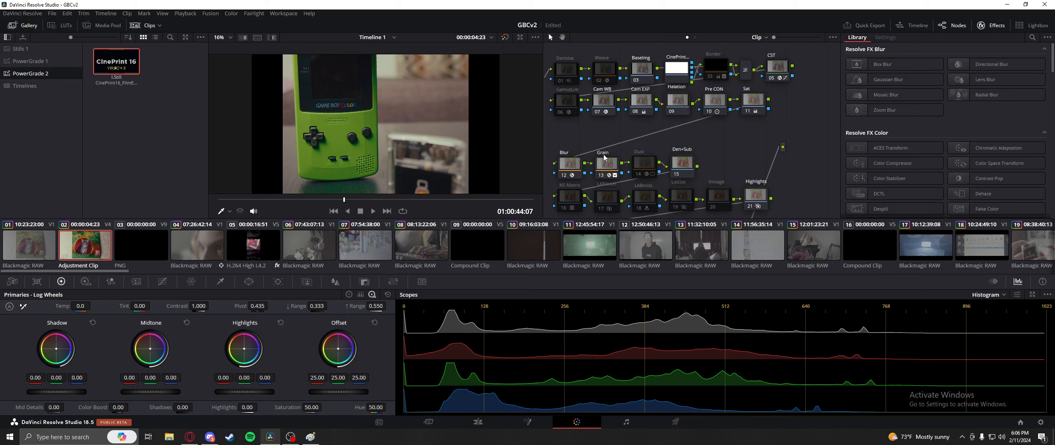
Step: Scrub through the timeline to review the grade on several shots, ending on the park shot at 01:01:21:05
left_click_drag(384, 203, 275, 202)
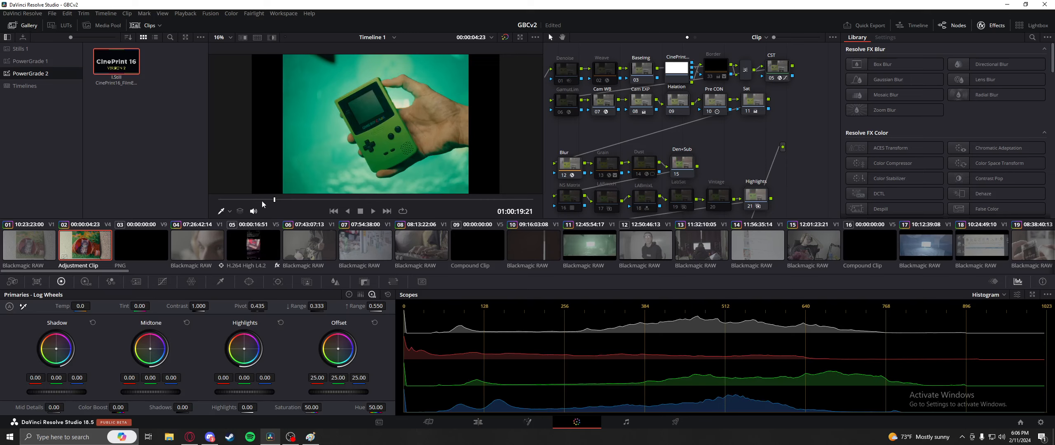
left_click(263, 200)
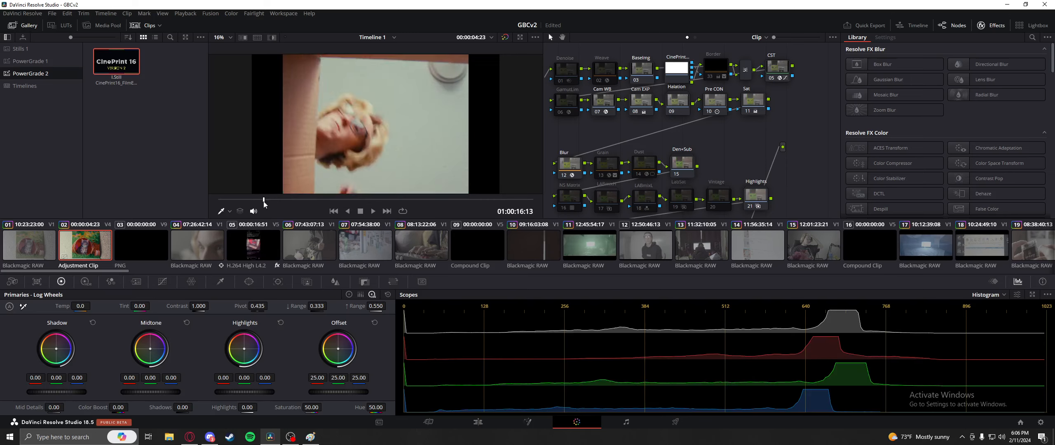
left_click_drag(263, 201, 256, 203)
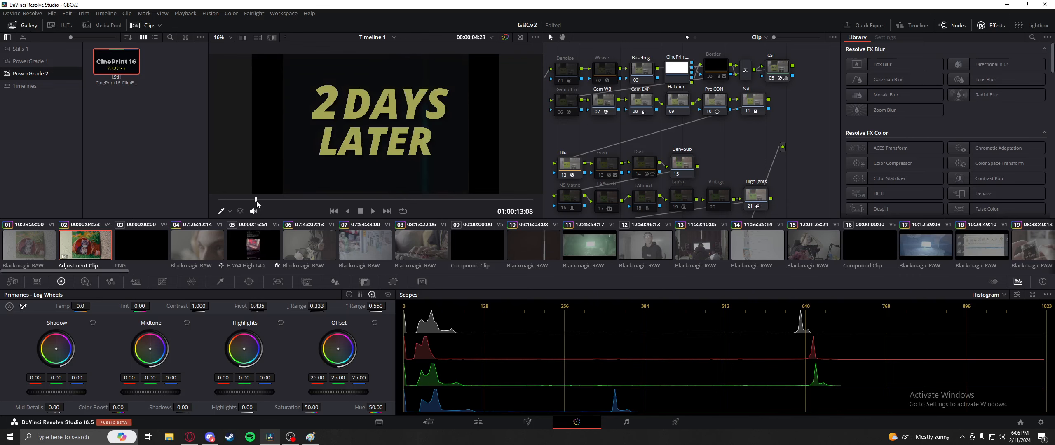
left_click_drag(350, 200, 468, 201)
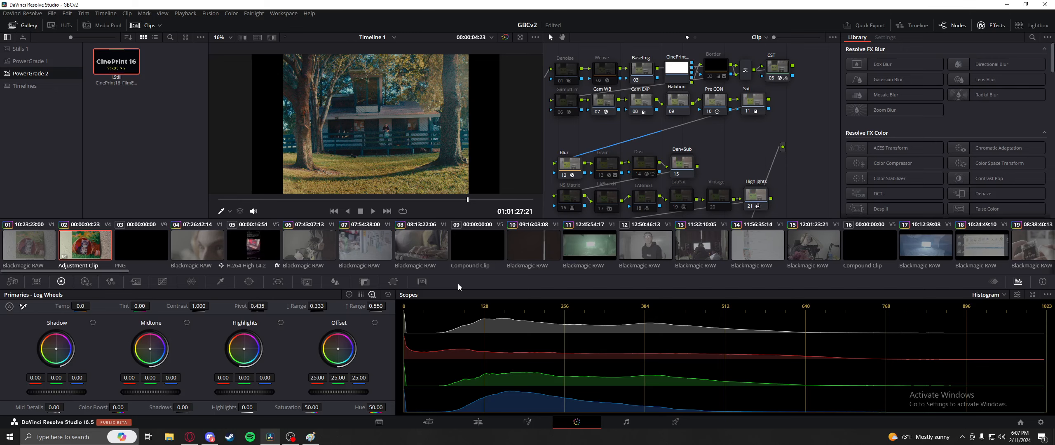
left_click_drag(484, 201, 333, 184)
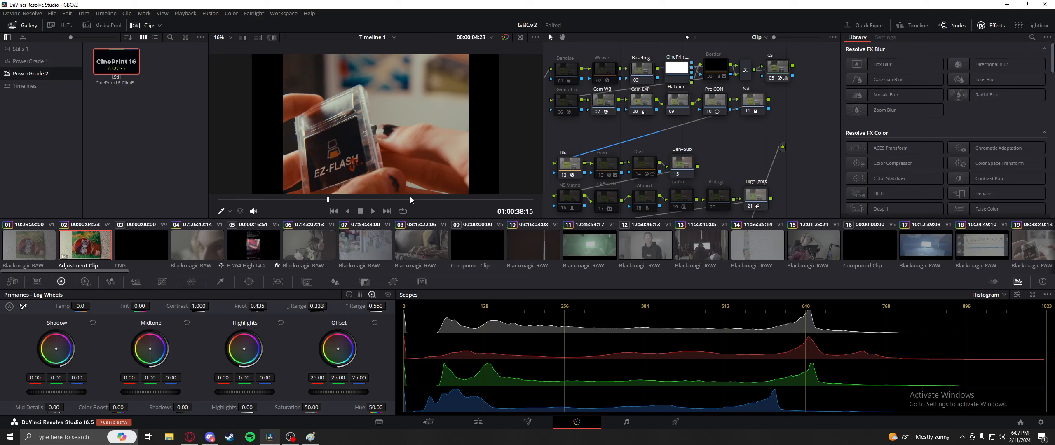
left_click_drag(465, 200, 461, 200)
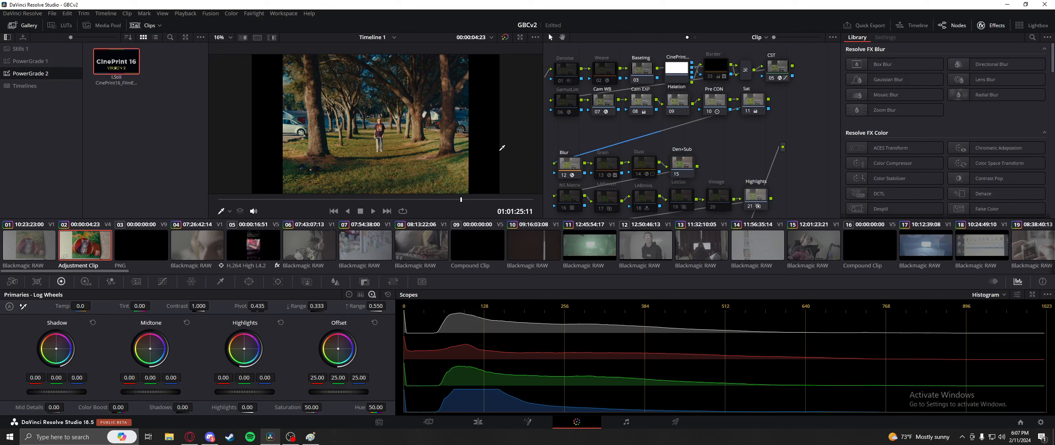
left_click_drag(476, 203, 450, 205)
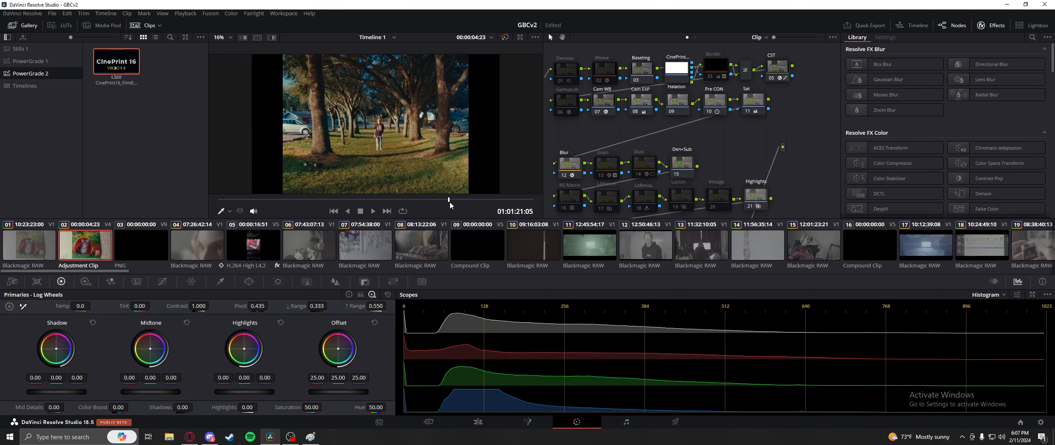
Step: Inspect the Color Space Transform settings of the CST node
mouse_move(646, 176)
left_mouse_down()
mouse_move(668, 130)
mouse_move(636, 188)
left_mouse_up()
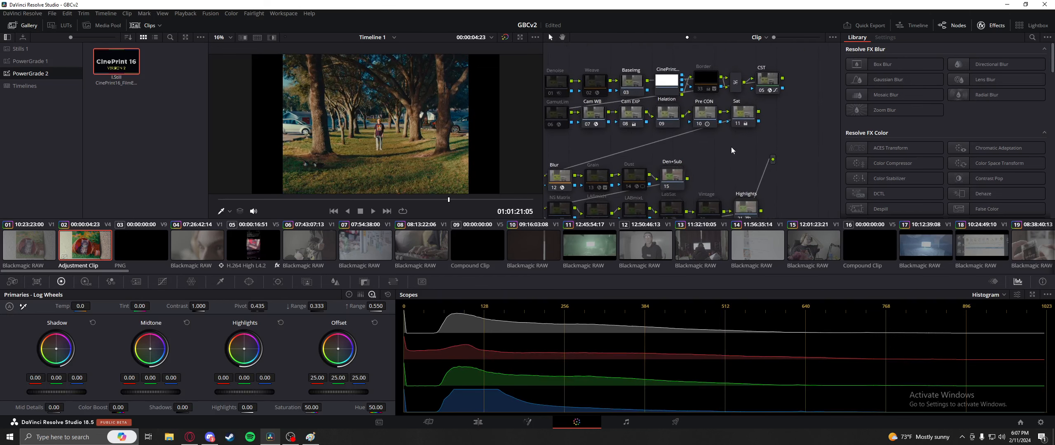
left_click(765, 85)
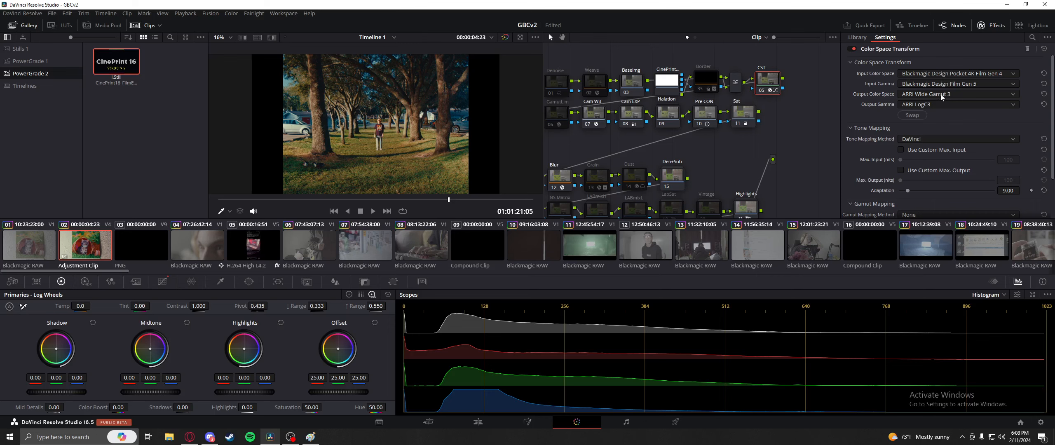
scroll(771, 123, "down", 5)
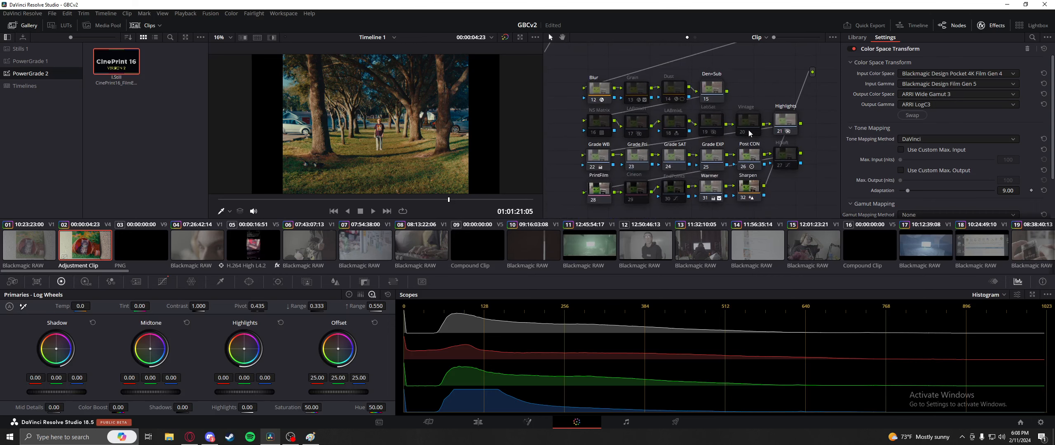
Step: Disable the PrintFilm node and enable the Cineon node to compare its look on the park shot
key("ctrl+s")
key("ctrl+d")
key("ctrl+d")
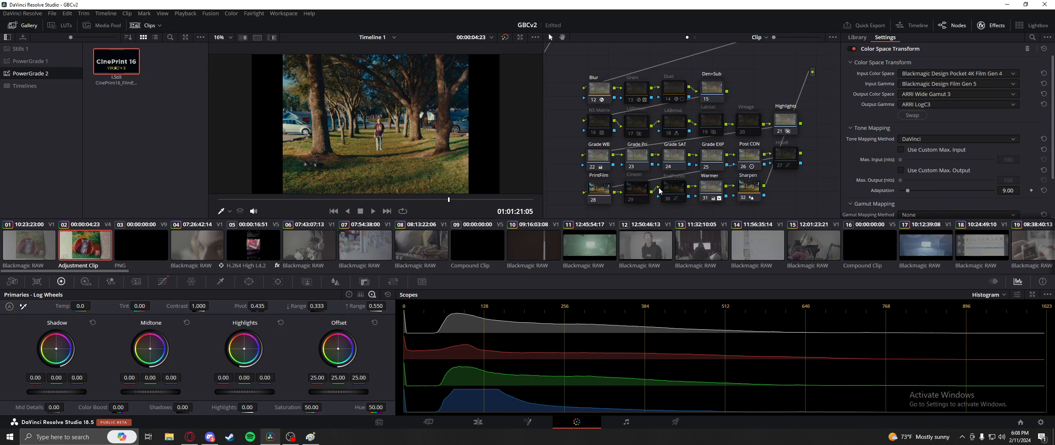
left_click(637, 189)
left_click(592, 189)
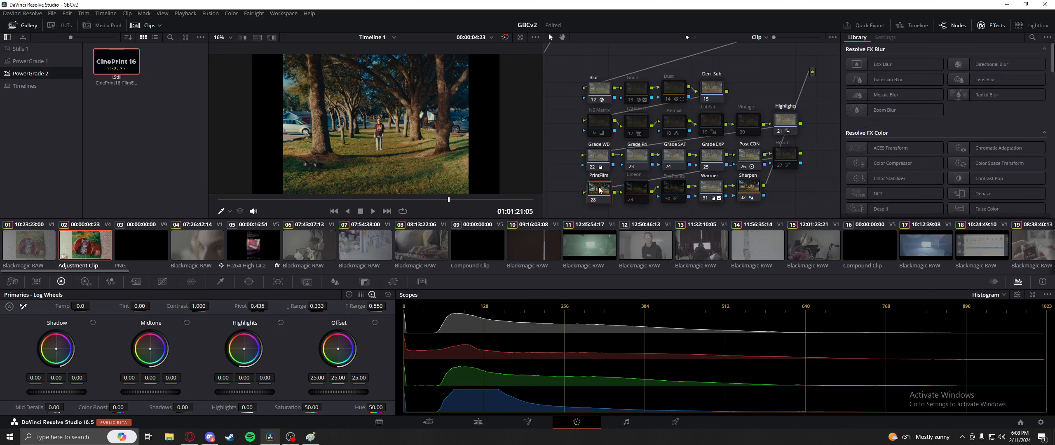
key("ctrl+z")
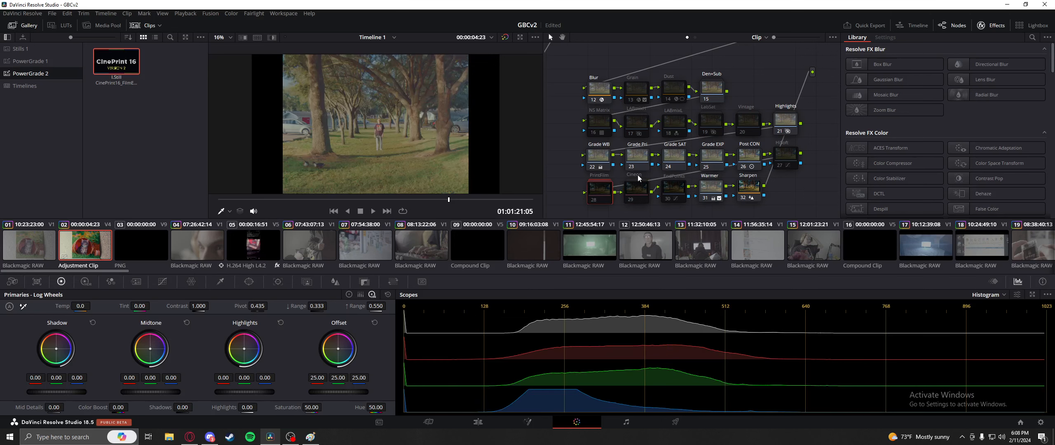
key("ctrl+z")
left_click(638, 190)
Step: Look inside the Cineon compound node, return to the main graph, and bring its last node row into view
right_click(638, 190)
left_click(664, 201)
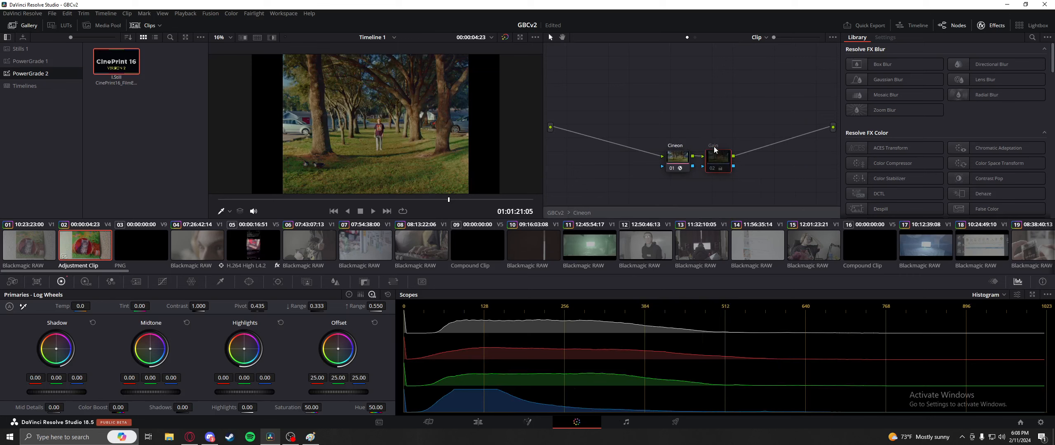
left_click(555, 213)
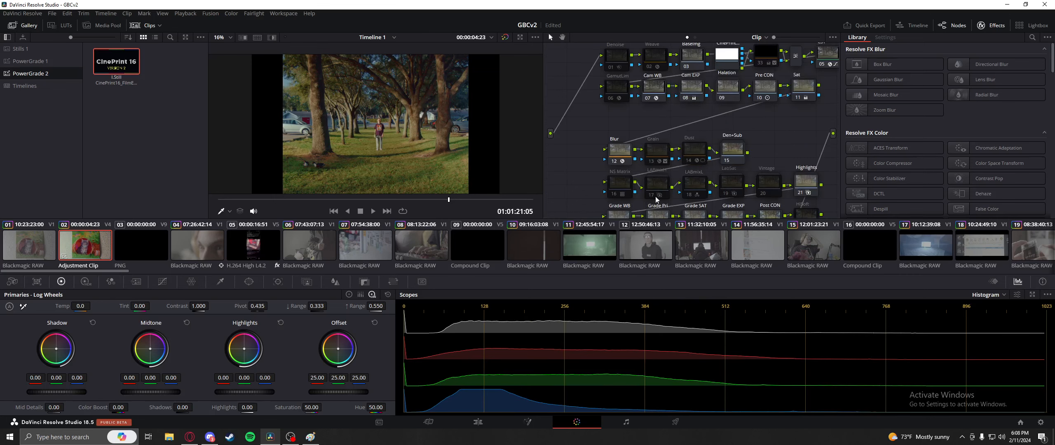
scroll(689, 131, "down", 5)
mouse_move(689, 131)
left_mouse_down()
mouse_move(690, 123)
mouse_move(692, 137)
left_mouse_up()
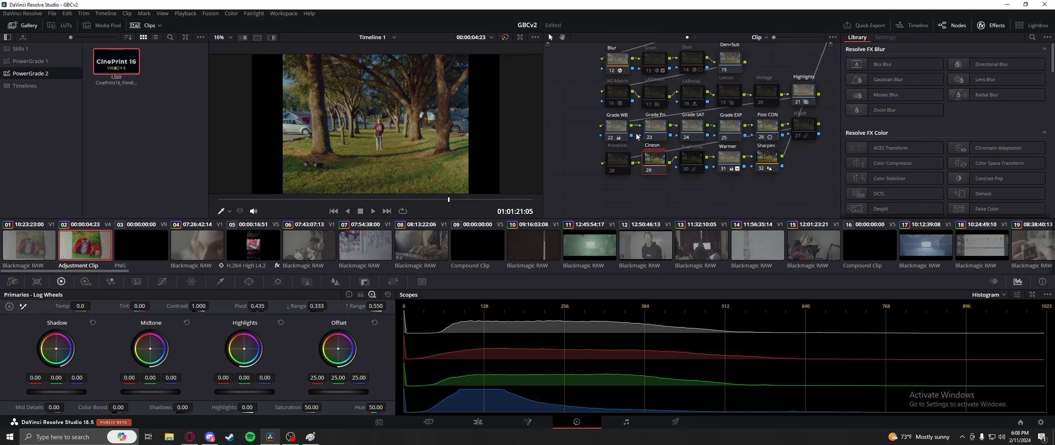
Step: Move to the park shot at 01:01:20:16, disable the Cineon node, and enable the PrintFilm node again
left_click_drag(386, 204, 446, 202)
key("ctrl+d")
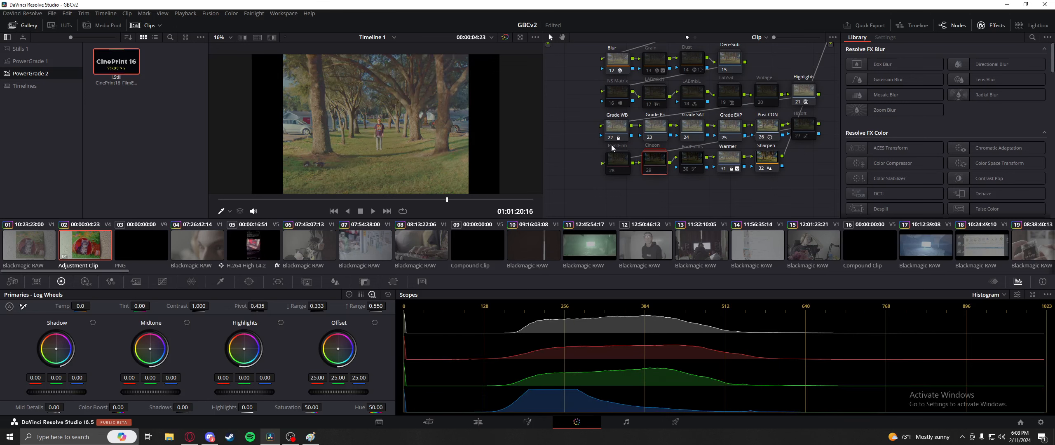
left_click(618, 161)
key("ctrl+d")
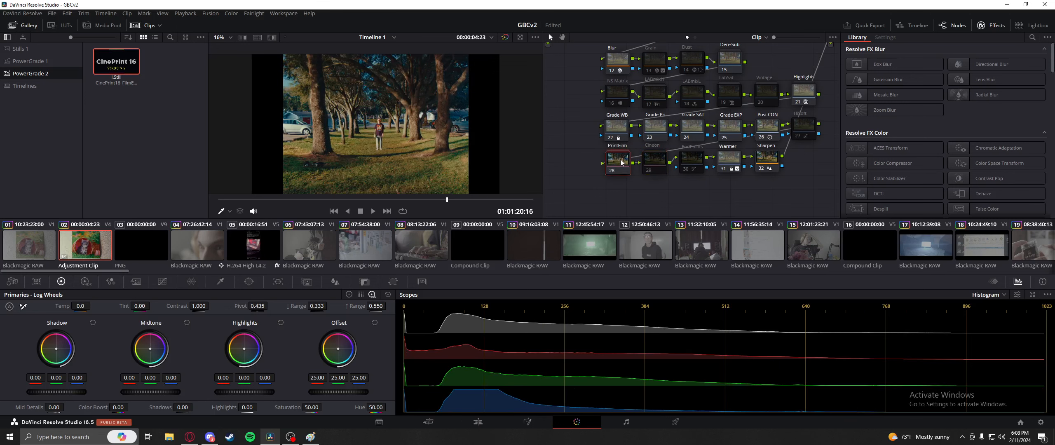
Step: Look inside the PrintFilm compound node and examine its 2383 and 3513 film print LUT nodes
left_click(651, 160)
left_click(623, 164)
right_click(617, 163)
left_click(636, 174)
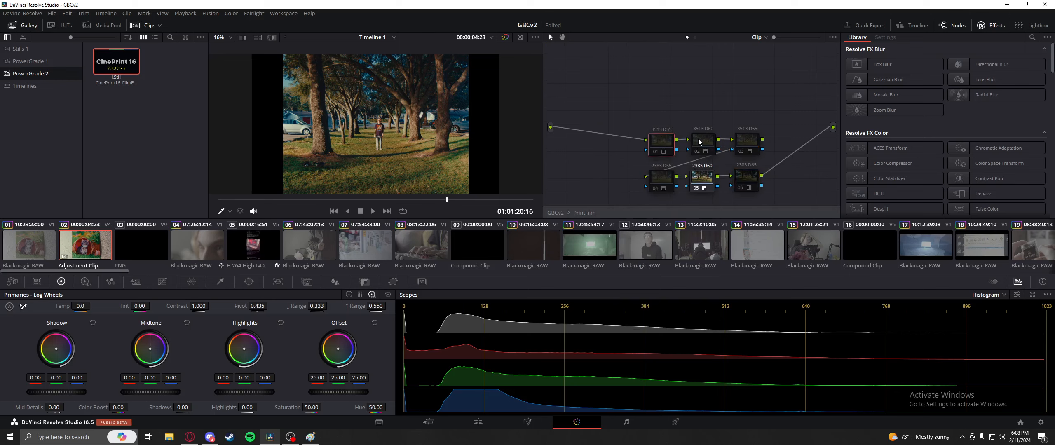
left_click(697, 181)
left_click(737, 182)
left_click(700, 178)
left_click_drag(706, 142, 703, 141)
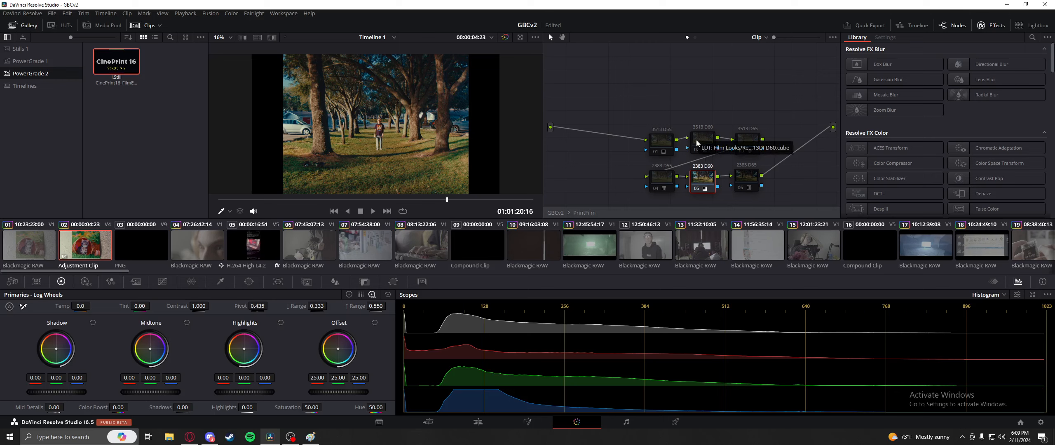
Step: Disable the 2383 D60 node, try the other two 2383 print LUT nodes, and enable 2383 D60 again
left_click(697, 188)
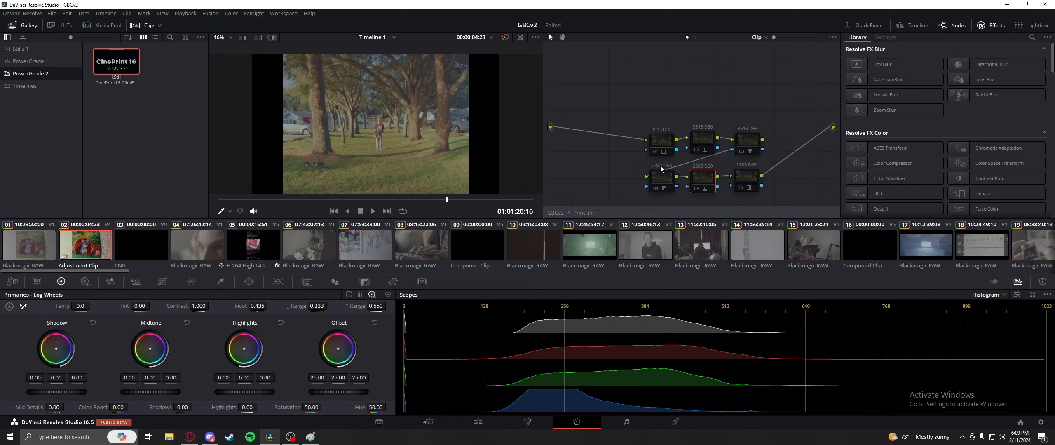
left_click(656, 188)
left_click(656, 189)
left_click(741, 188)
left_click(741, 187)
key("ctrl+d")
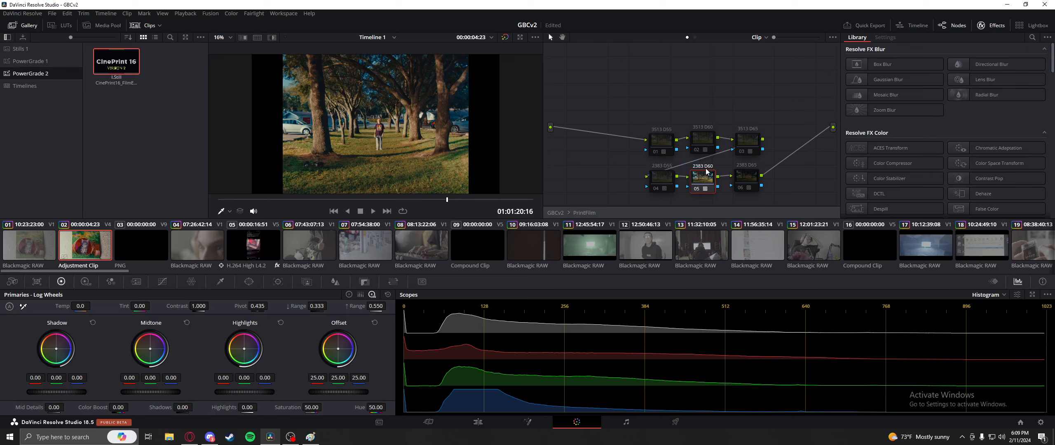
Step: Swap the 2383 D60 node for the 3513 D60 node to compare them, and switch back to 2383 D60
left_click(696, 188)
left_click(696, 149)
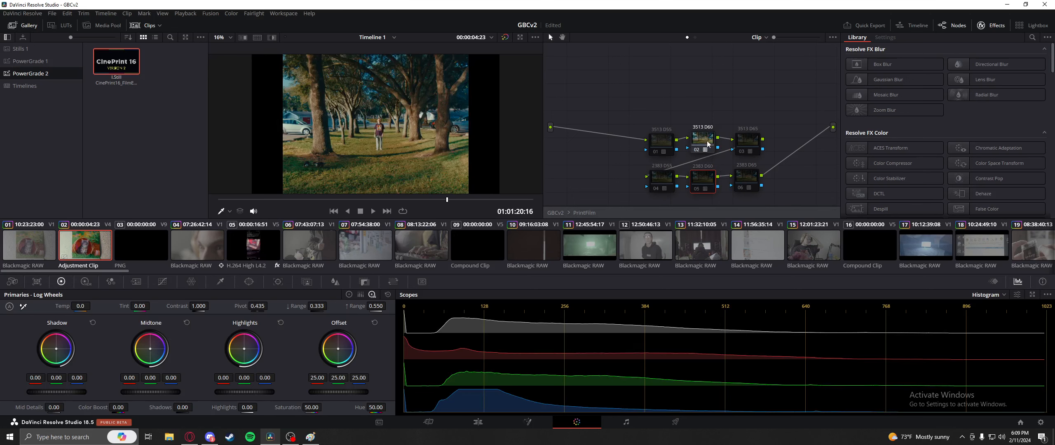
left_click(706, 131)
left_click(704, 167)
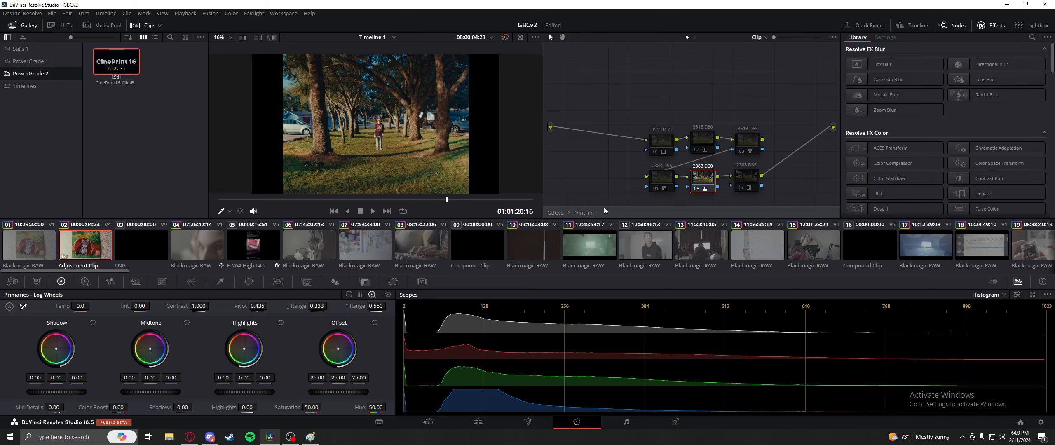
Step: Leave the PrintFilm compound node and bring the Halation and Blur node rows of the main graph into view
double_click(555, 213)
left_click_drag(660, 119, 619, 121)
left_click_drag(725, 136, 758, 163)
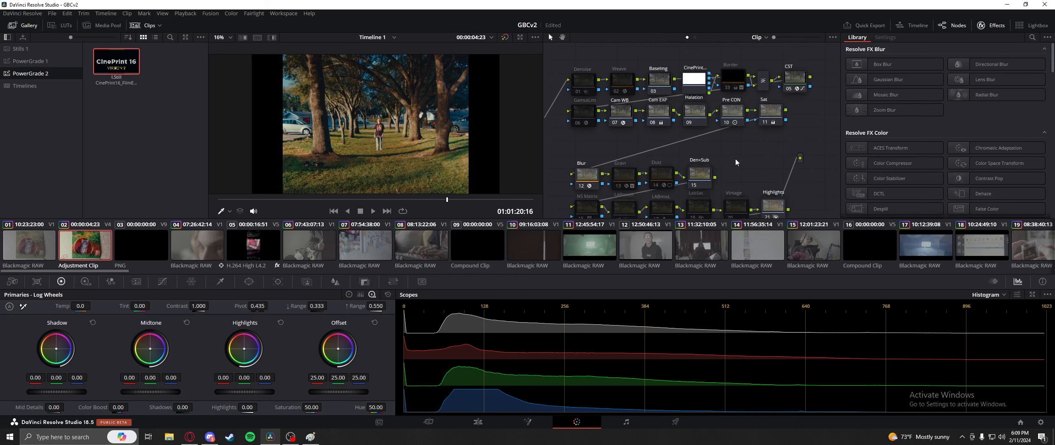
left_click_drag(743, 159, 737, 168)
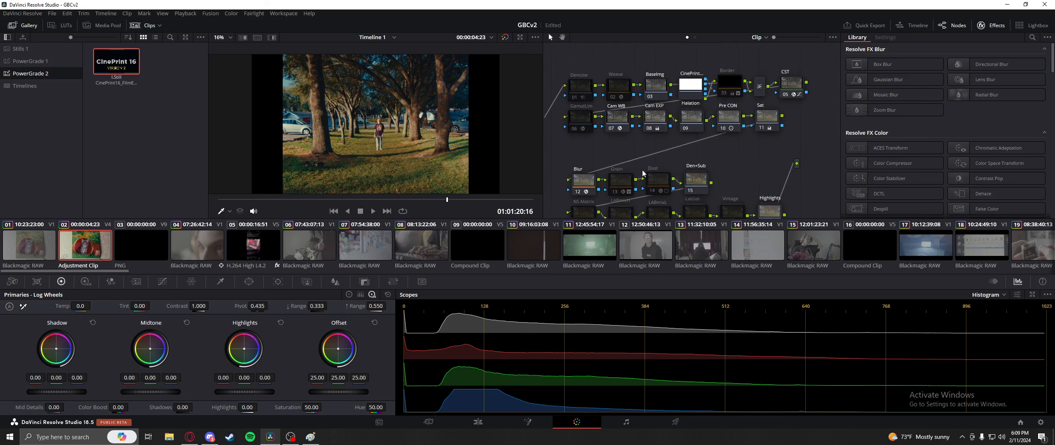
Step: Toggle the Halation node off and on to compare its effect close up on the person in the park shot
left_click(691, 123)
key("ctrl+d")
key("ctrl+d")
scroll(444, 156, "up", 5)
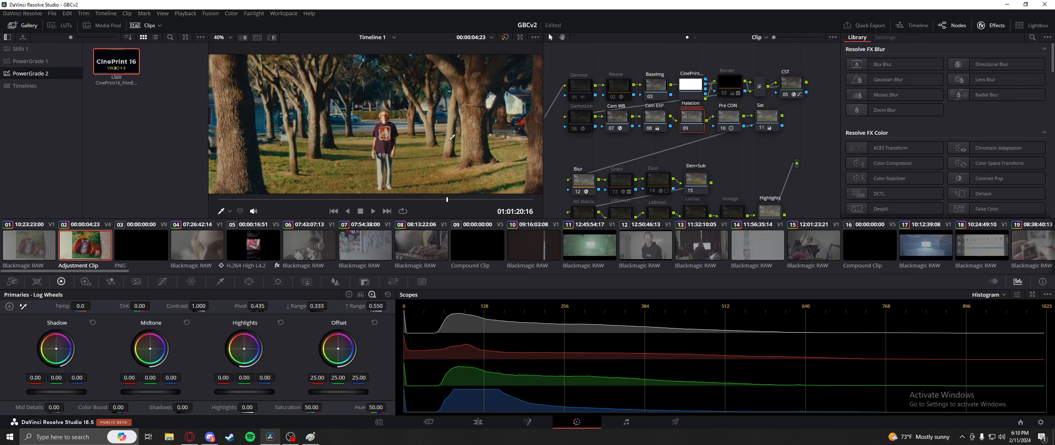
scroll(444, 156, "up", 6)
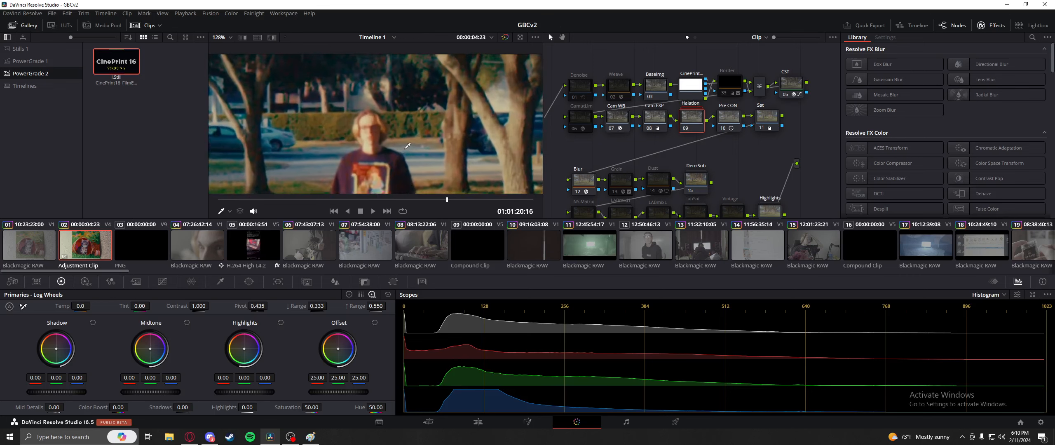
key("ctrl+d")
key("ctrl+d")
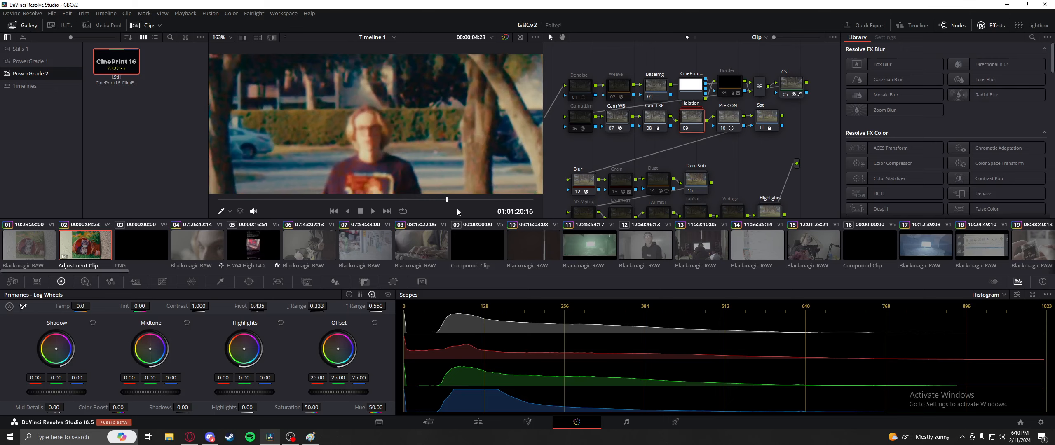
Step: Move to the green Game Boy shot at 01:00:46:09 and fit the whole frame in the viewer
left_click(481, 199)
left_click_drag(481, 200, 349, 200)
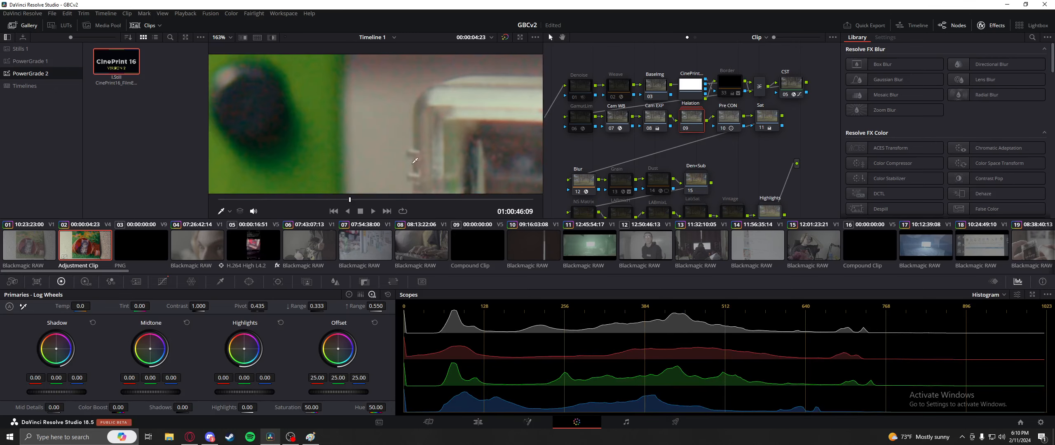
key("shift+z")
Step: Check adjustment clip 37, and select adjustment clip 107 with the guitar shot
scroll(680, 246, "down", 5)
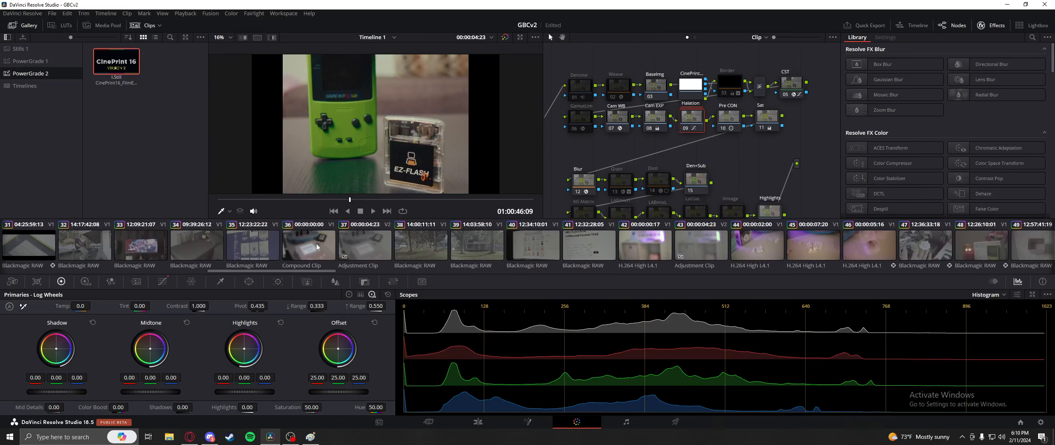
left_click(363, 245)
scroll(650, 250, "down", 5)
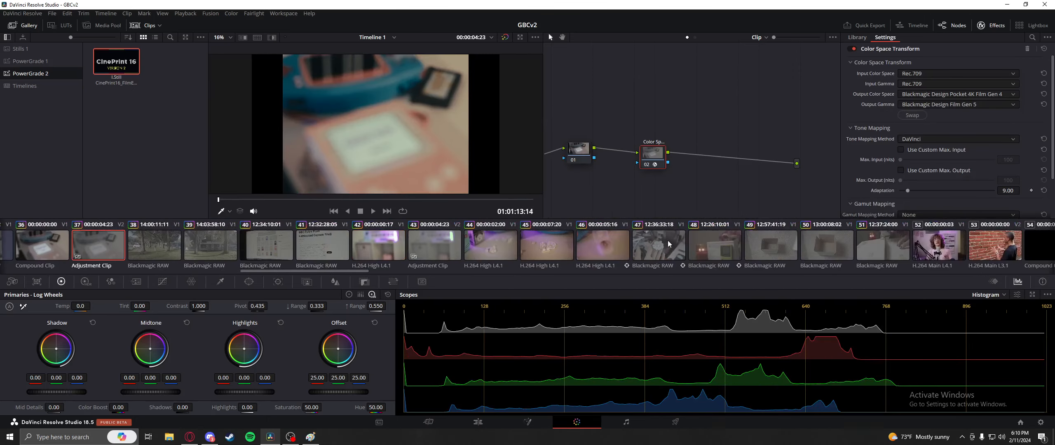
scroll(684, 240, "down", 8)
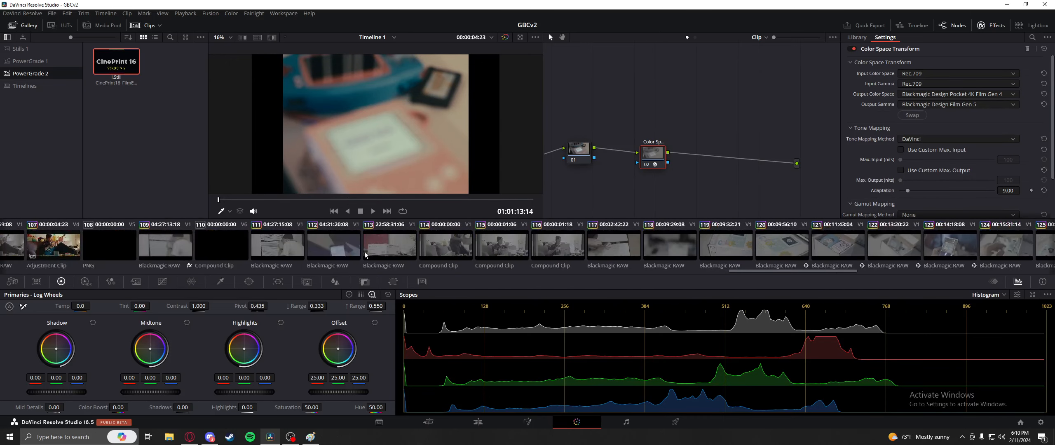
left_click(62, 247)
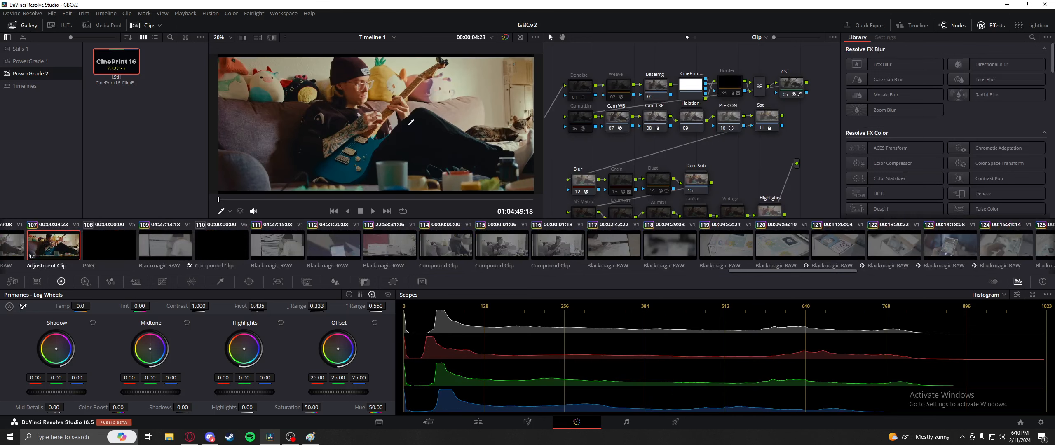
Step: Toggle the Halation node to compare its glow around the guitarist's glasses at close range
scroll(441, 153, "up", 5)
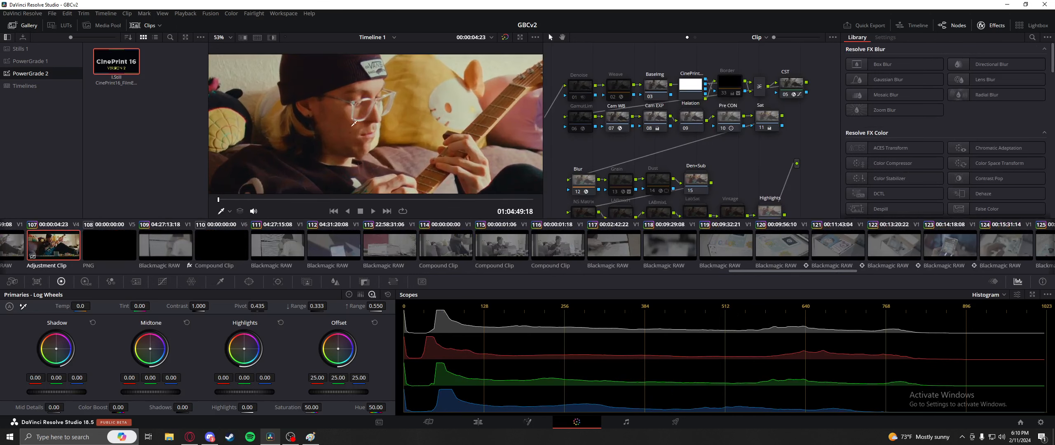
key("ctrl+d")
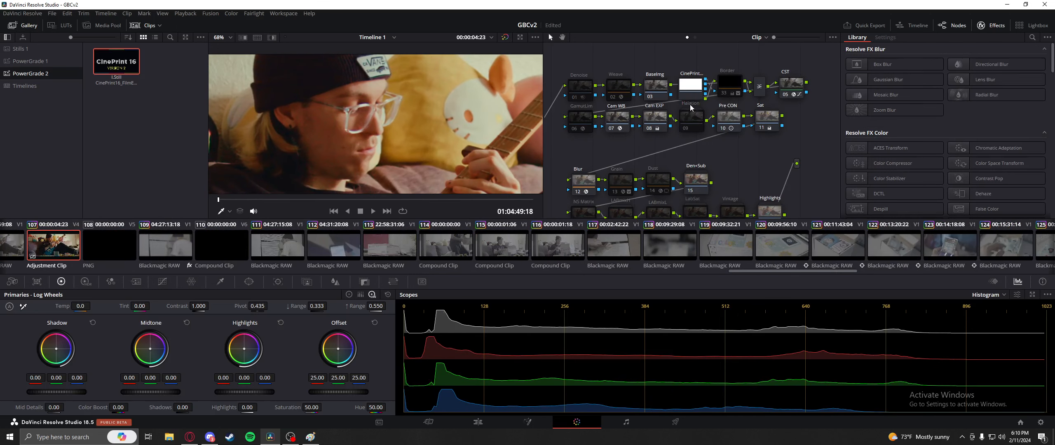
scroll(406, 120, "up", 3)
scroll(354, 90, "up", 2)
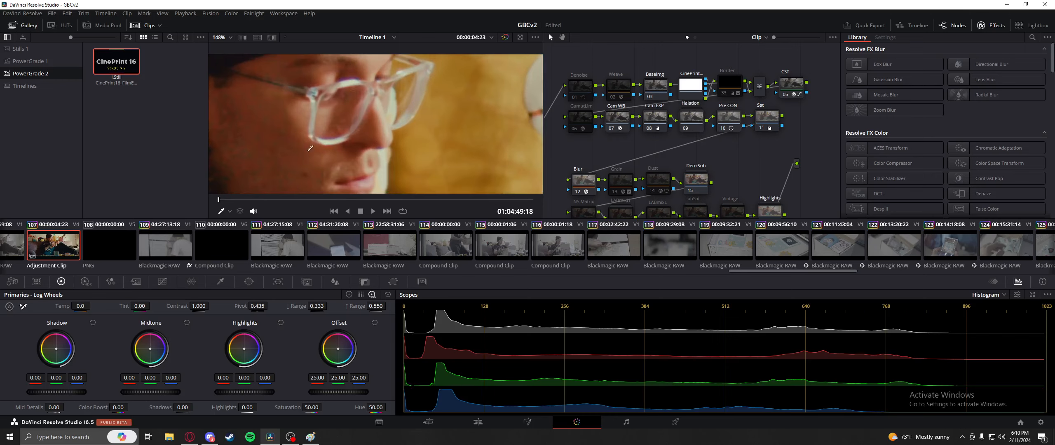
key("ctrl+d")
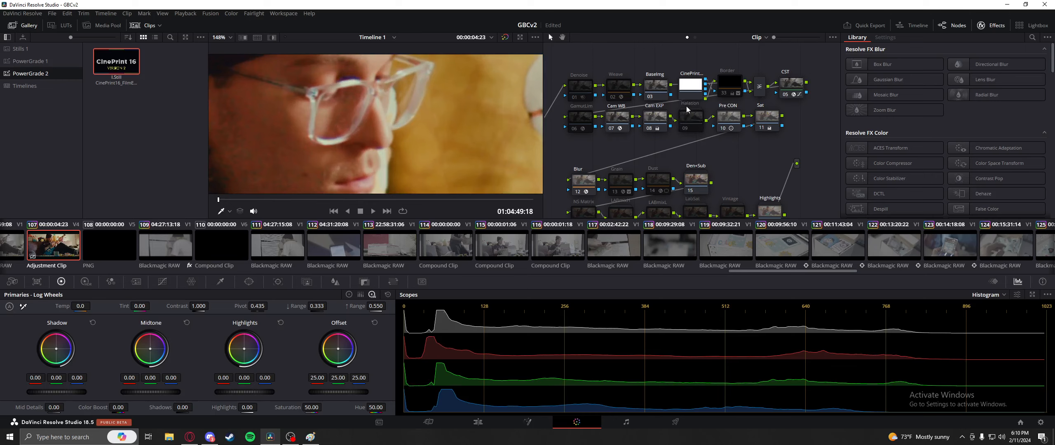
key("ctrl+d")
Step: Compare the guitar's neck and headstock close up with the Halation node off and on
scroll(449, 133, "down", 4)
scroll(492, 119, "up", 8)
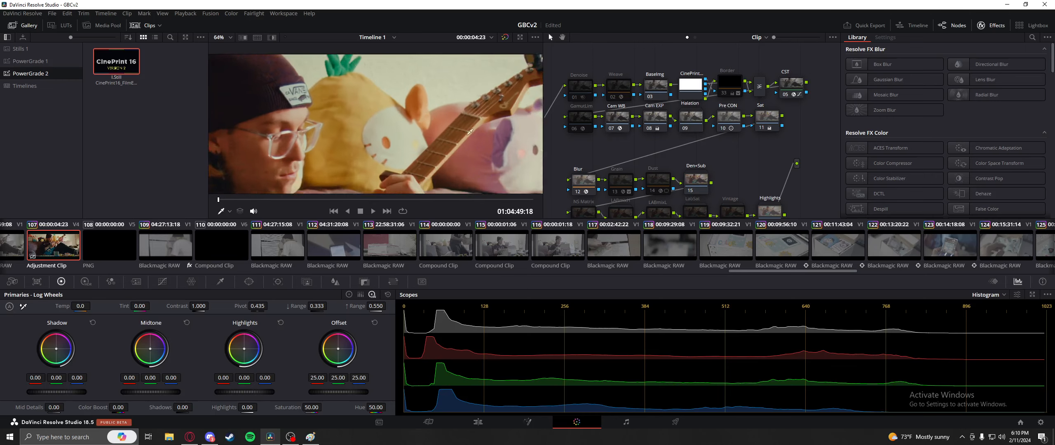
left_click_drag(394, 146, 368, 140)
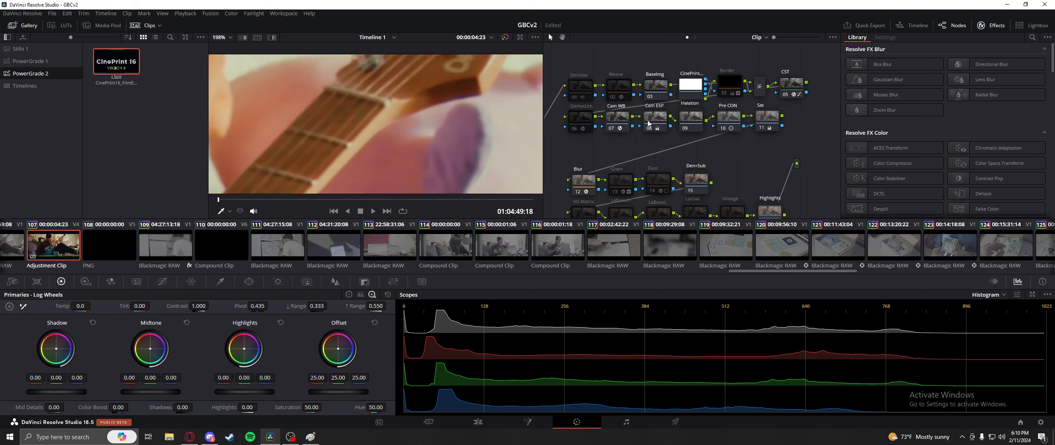
key("ctrl+d")
key("ctrl+d")
Step: Examine the guitarist's fretting hand close up while switching the Halation node off and on
scroll(448, 144, "down", 9)
scroll(448, 144, "up", 6)
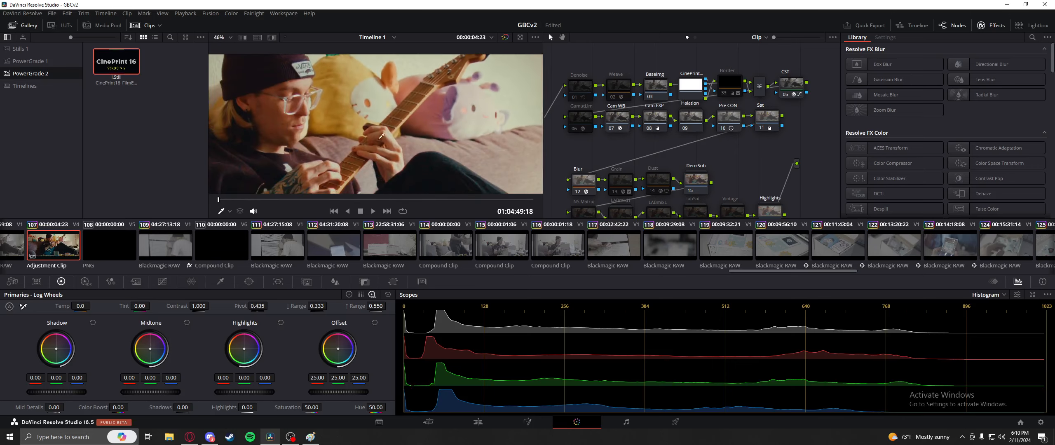
scroll(432, 138, "up", 3)
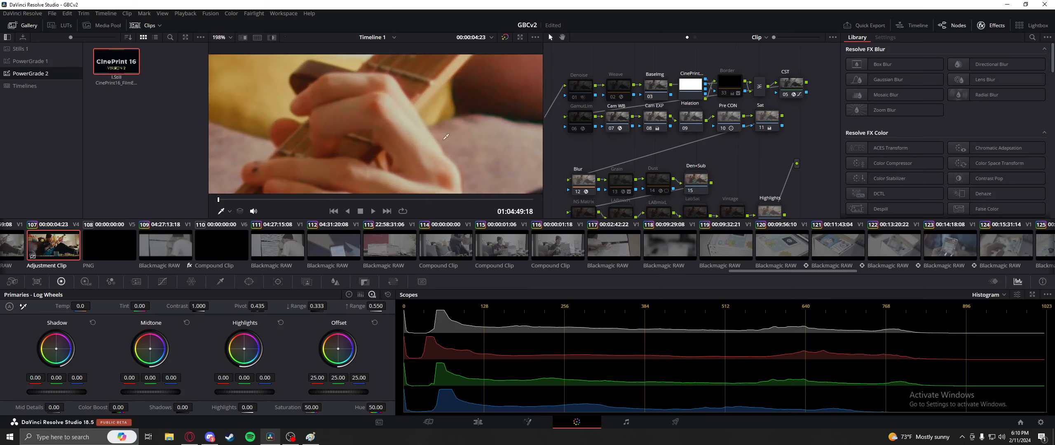
key("ctrl+d")
key("ctrl+d")
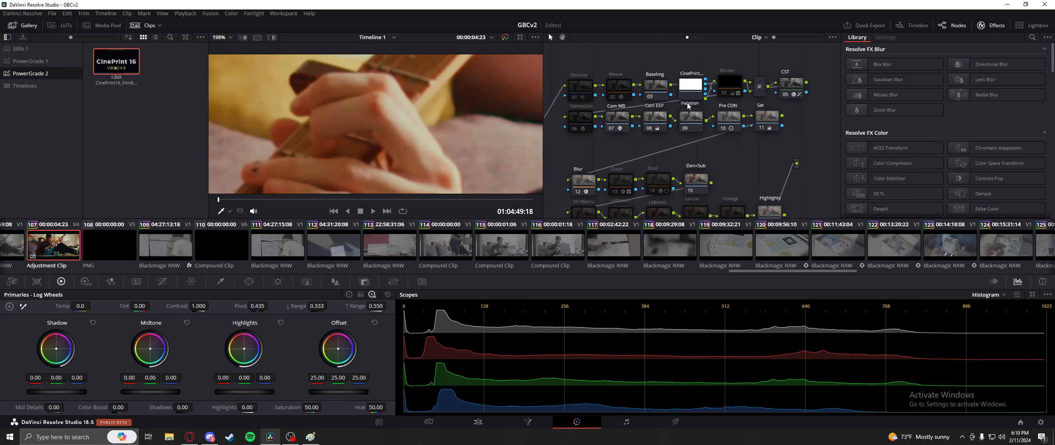
key("ctrl+d")
key("ctrl+d")
key("ctrl+d")
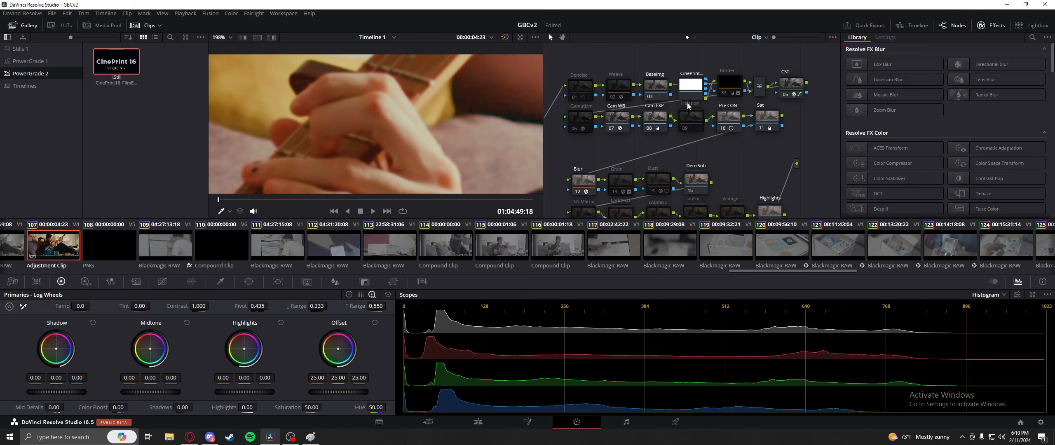
key("ctrl+d")
Step: Magnify the bright highlight beside the guitar to about 307% and toggle the Halation node to compare its edge glow
scroll(415, 132, "down", 6)
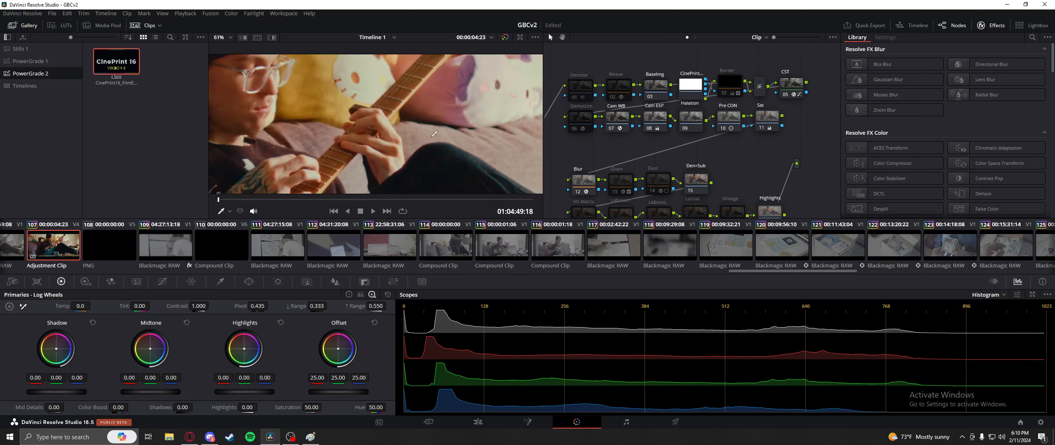
scroll(415, 131, "up", 6)
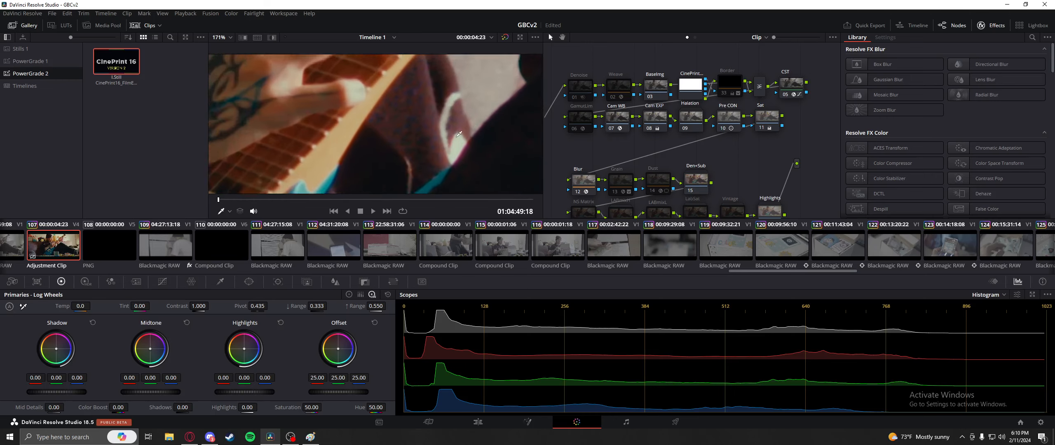
scroll(363, 126, "up", 2)
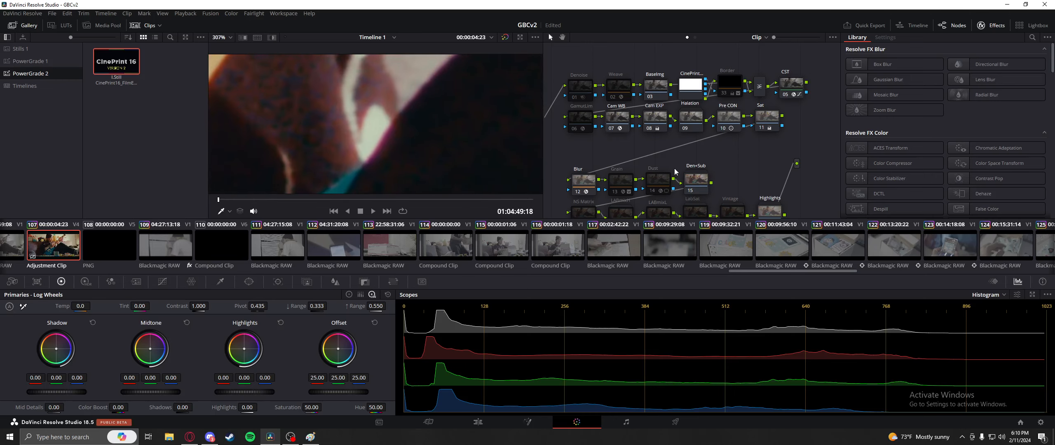
key("ctrl+d")
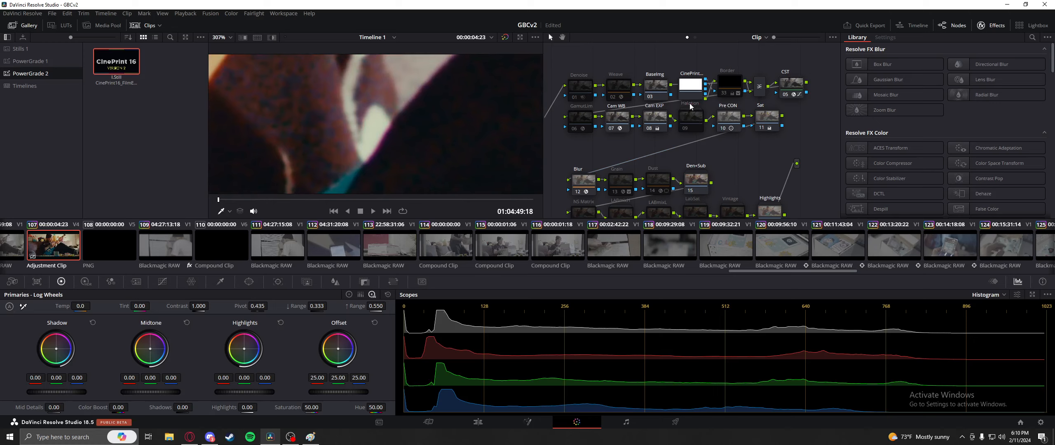
key("ctrl+d")
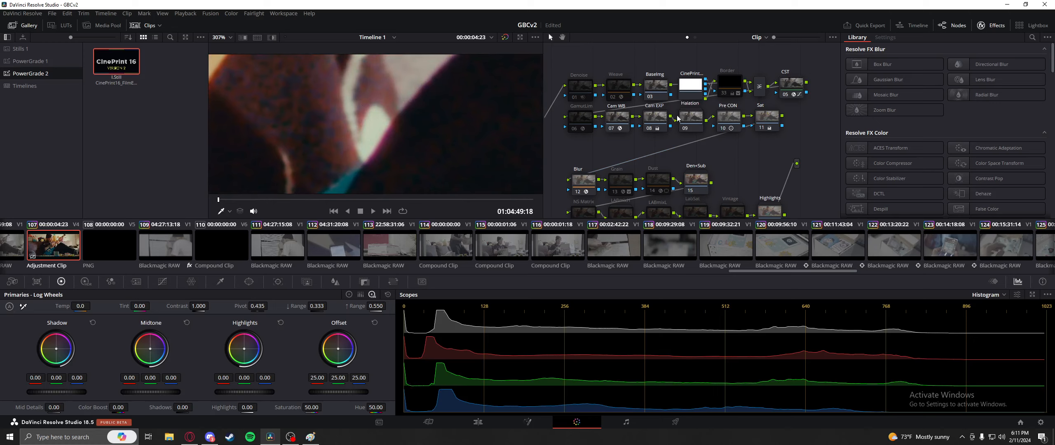
key("ctrl+d")
key("ctrl+d")
key("ctrl+d")
key("ctrl+d")
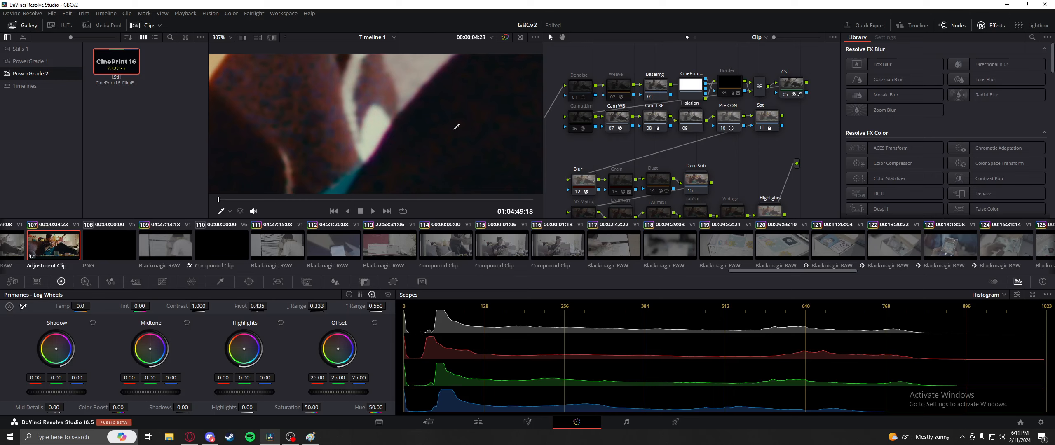
Step: Compare Halation off and on across the full guitar frame and the turquoise Game Boy Color shot at 01:05:30:08
key("shift+z")
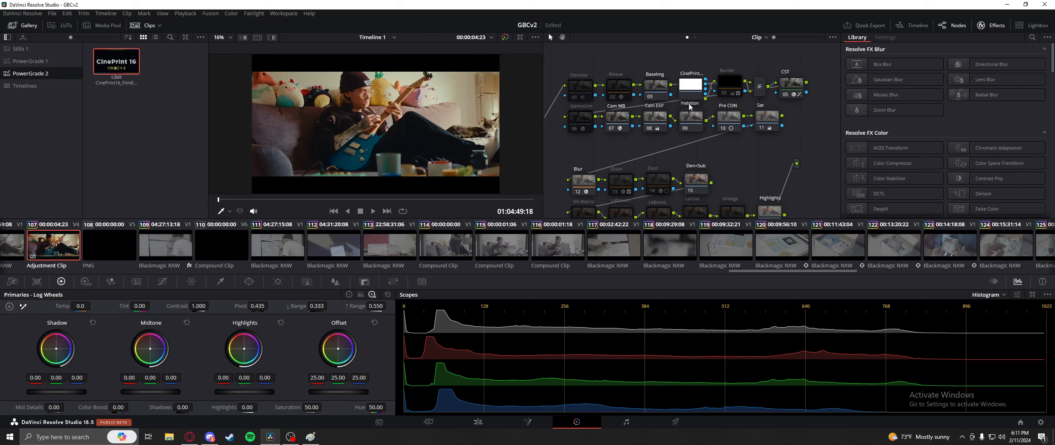
key("ctrl+d")
key("ctrl+d")
left_click(424, 199)
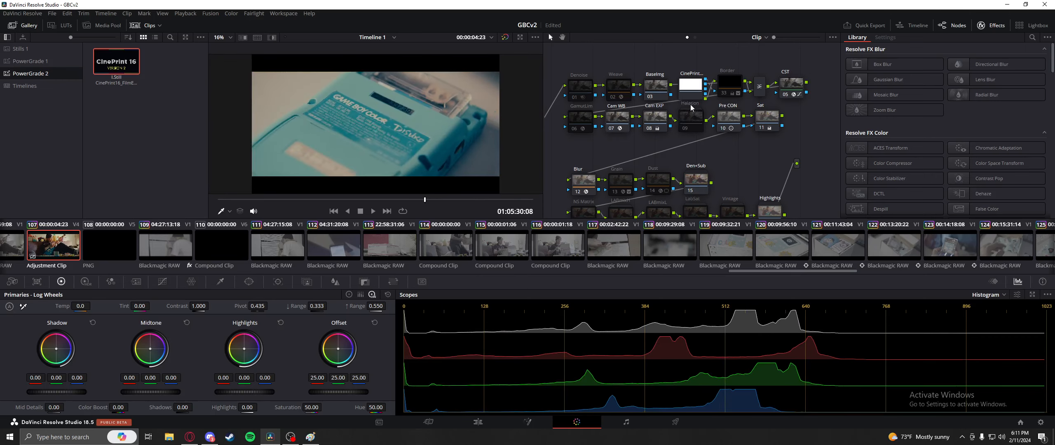
key("ctrl+d")
Step: Compare the box-opening shot at 01:05:06:23 with the Halation node off and on, including a close-up of the cat
left_click_drag(322, 199, 306, 200)
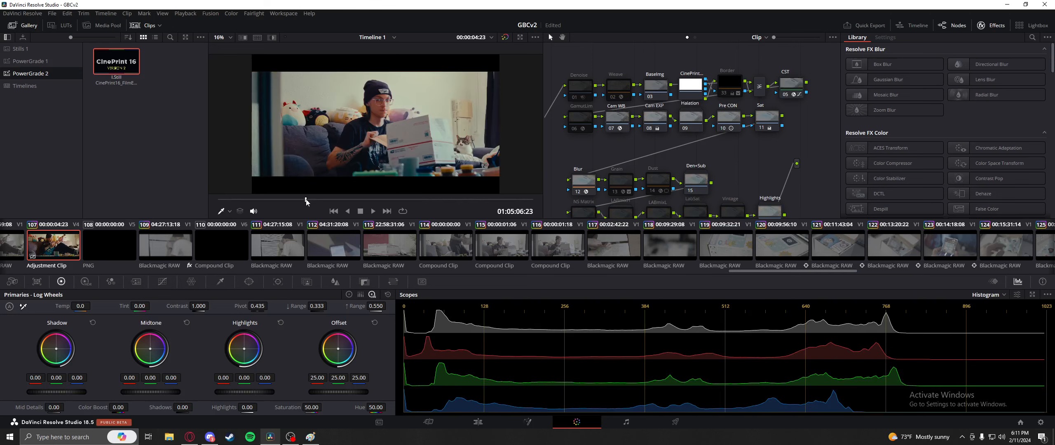
key("ctrl+d")
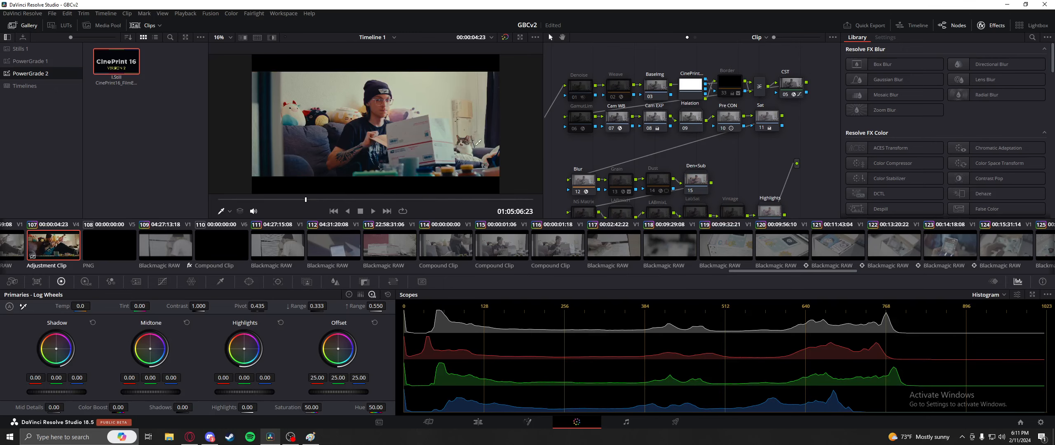
scroll(493, 147, "up", 2)
scroll(493, 147, "up", 5)
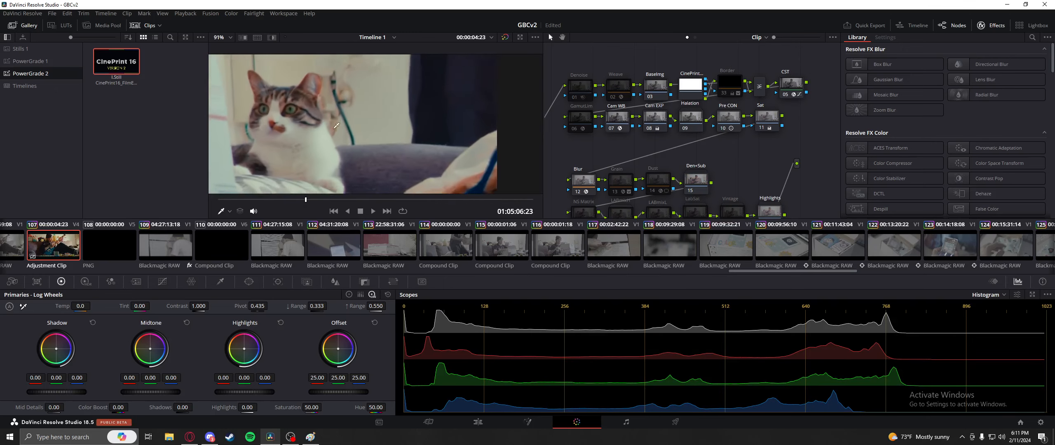
key("ctrl+d")
key("ctrl+d")
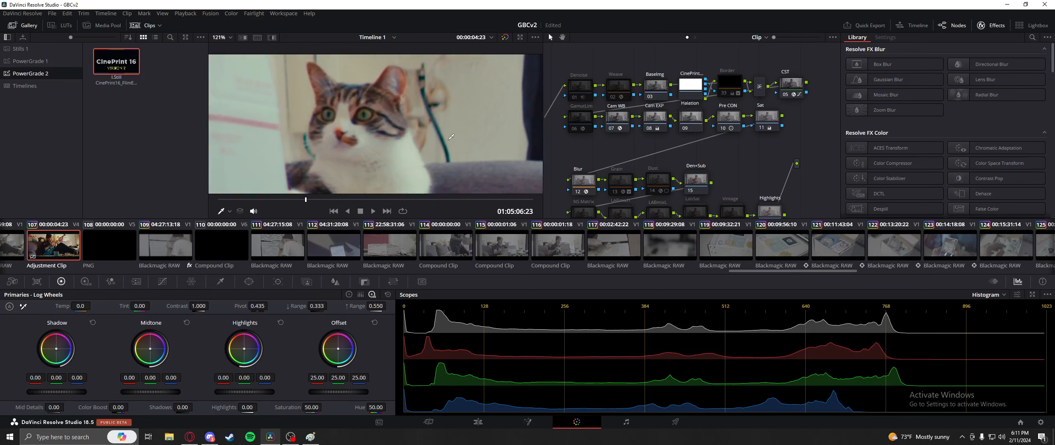
key("shift+z")
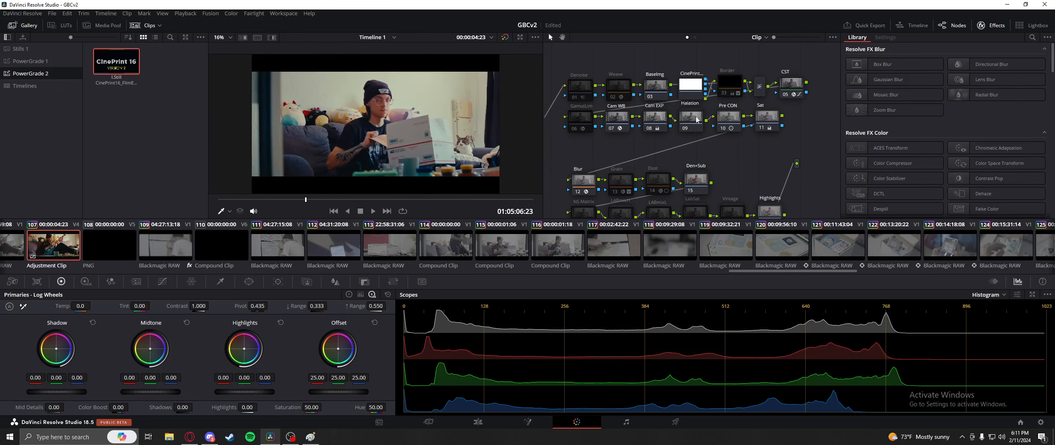
Step: Examine the threshold, tint and blur nodes inside the Halation compound node and return to the clip's main node graph
left_click_drag(694, 116, 692, 118)
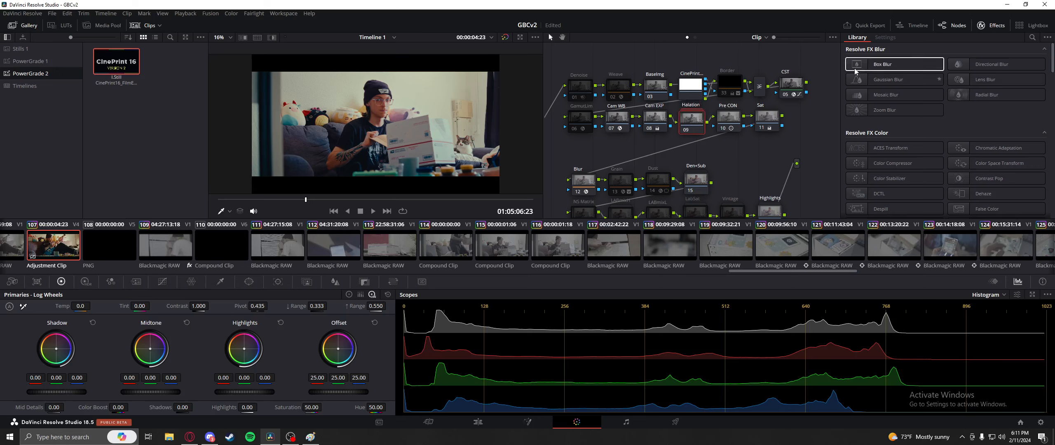
right_click(694, 119)
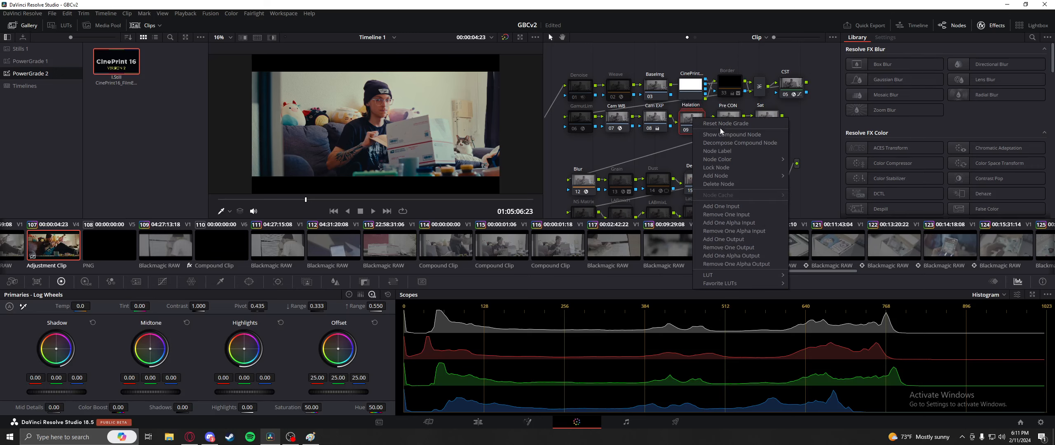
left_click(721, 134)
scroll(738, 103, "down", 3)
left_click_drag(762, 97, 794, 111)
left_click_drag(703, 167, 683, 123)
left_click(556, 213)
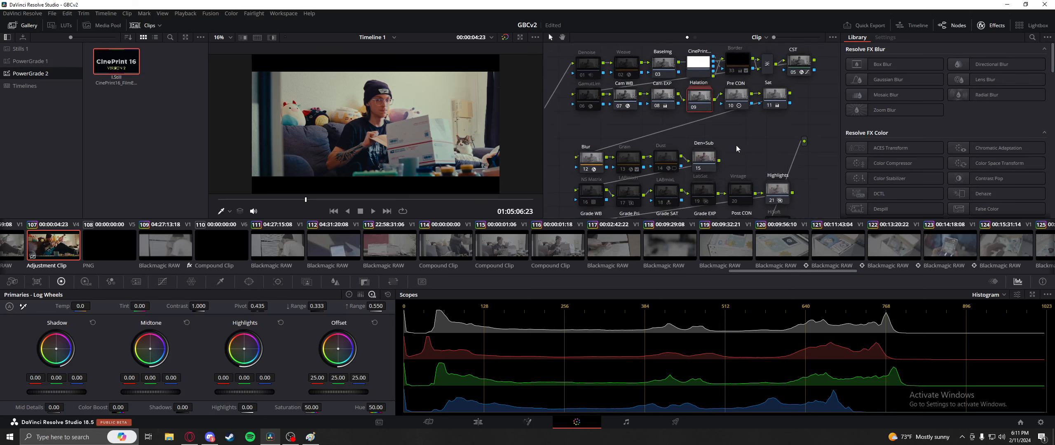
right_click(704, 102)
left_click(730, 121)
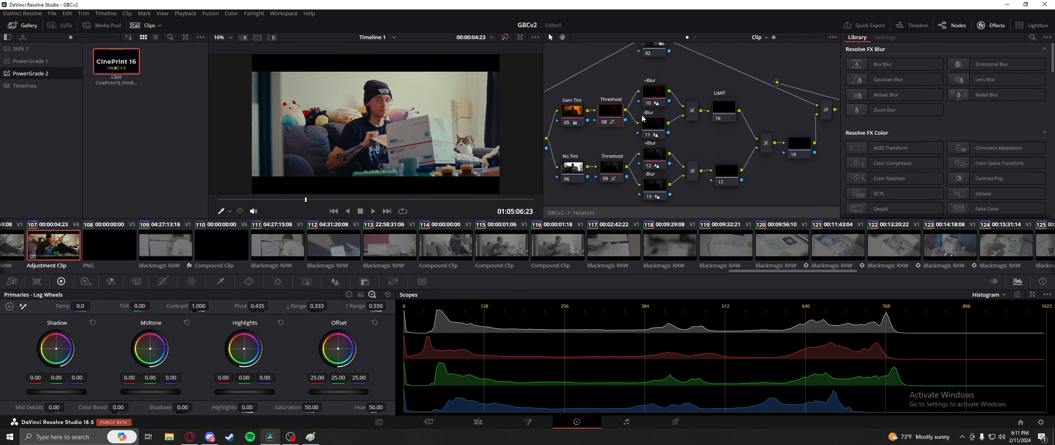
left_click(556, 213)
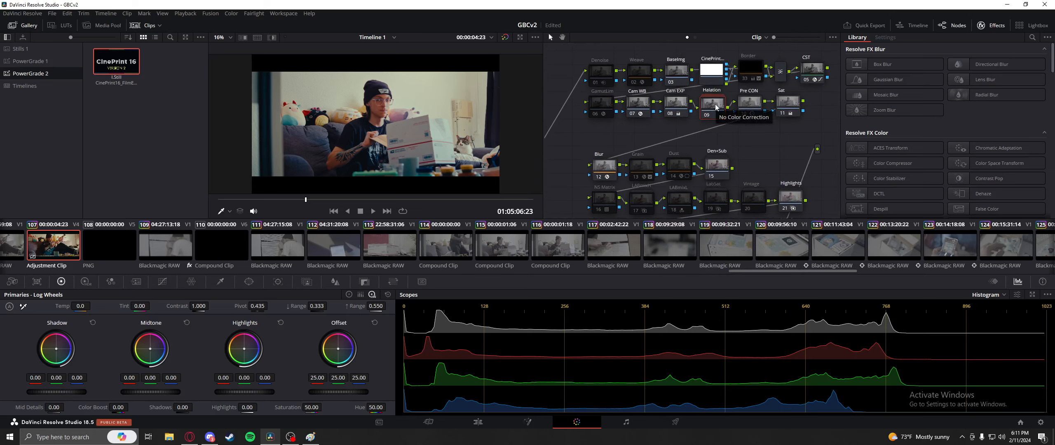
left_click_drag(730, 141, 711, 148)
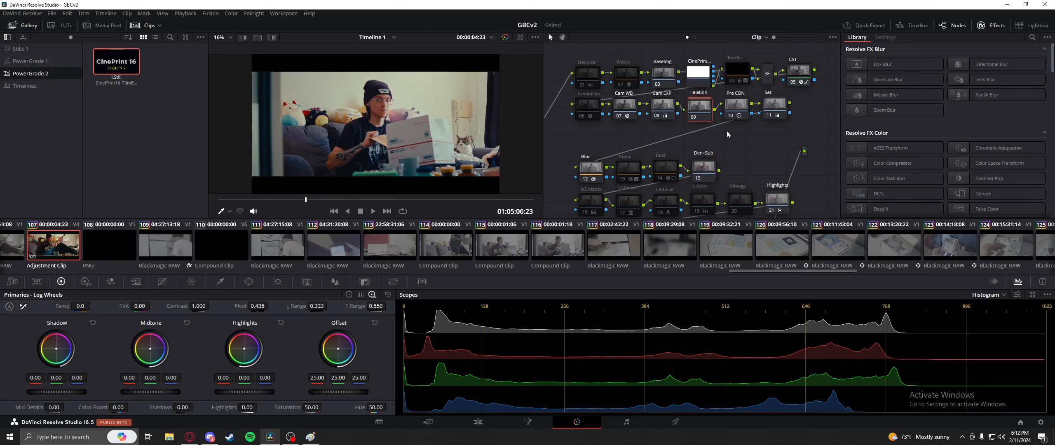
left_click_drag(731, 143, 707, 137)
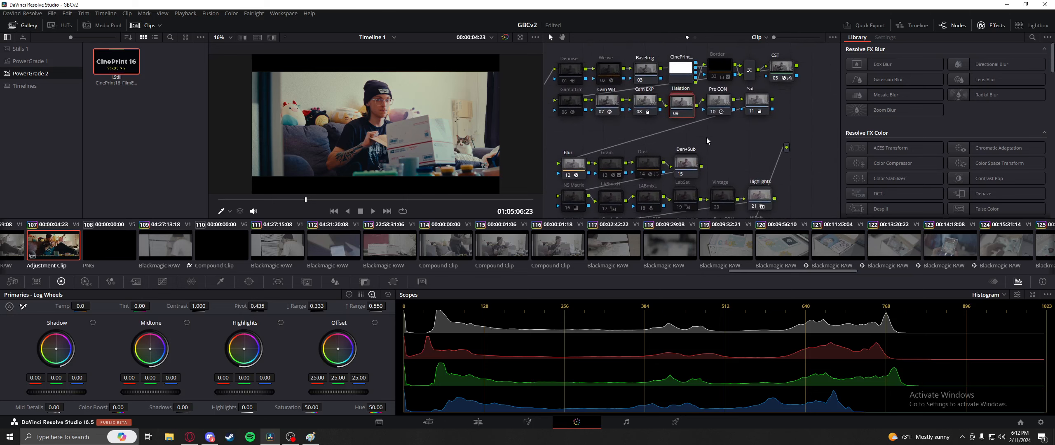
left_click_drag(707, 137, 709, 138)
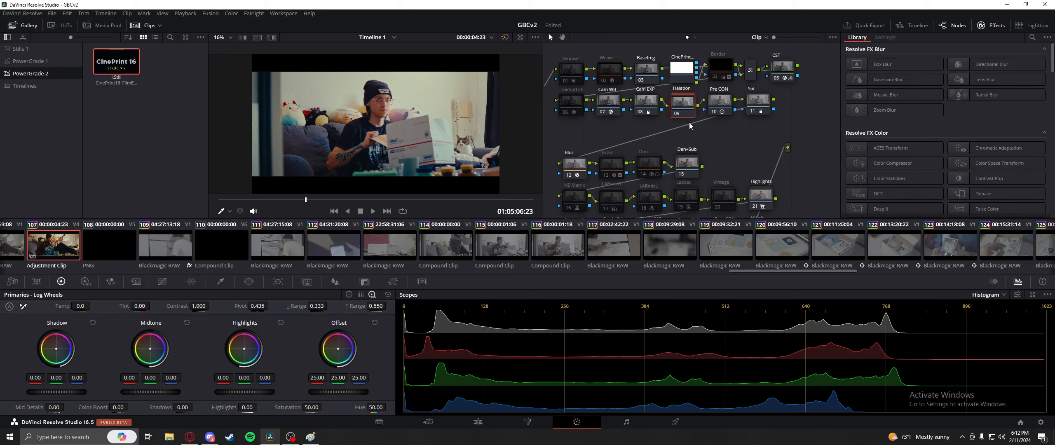
Step: Compare the guitar neck shot around 01:05:20:06 with all grades bypassed and enabled
left_click_drag(376, 200, 379, 200)
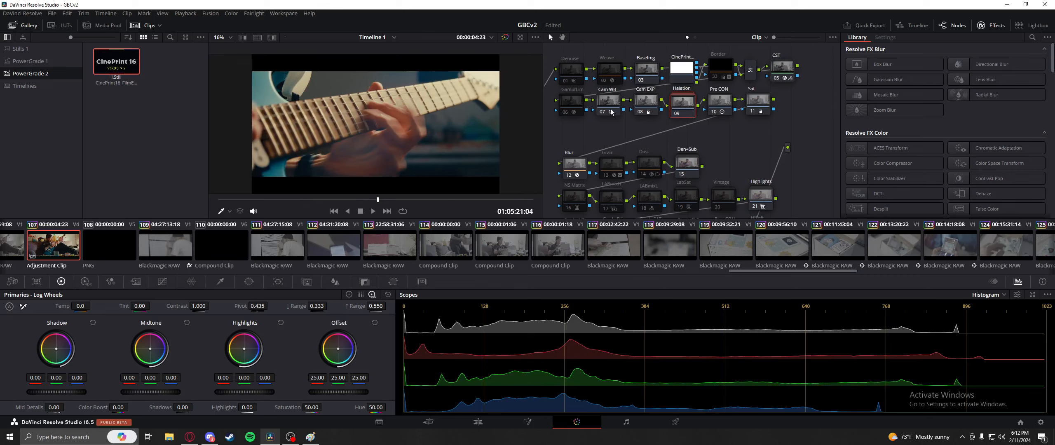
left_click(506, 39)
left_click(506, 39)
left_click(506, 39)
left_click_drag(372, 199, 373, 201)
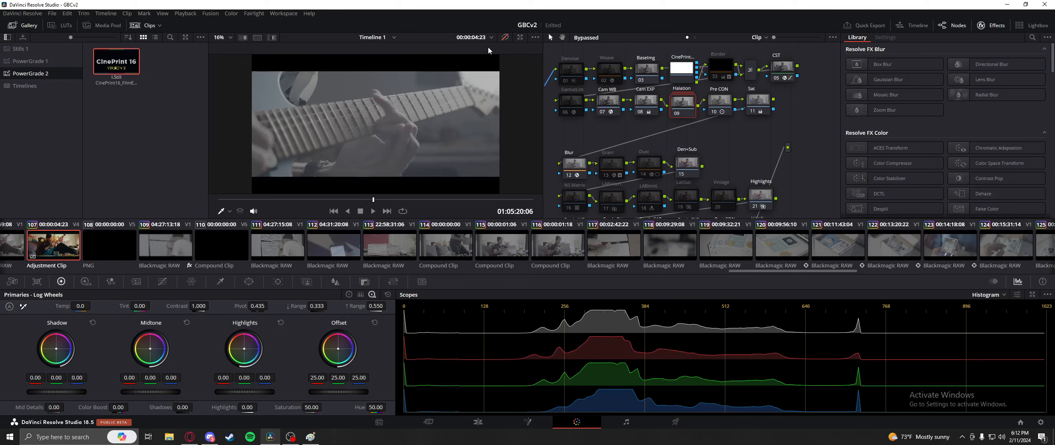
left_click(505, 38)
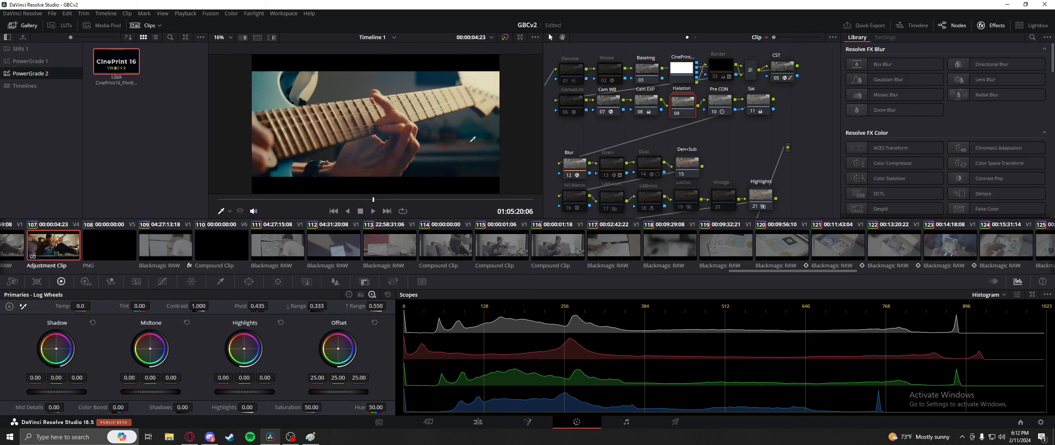
scroll(617, 145, "down", 3)
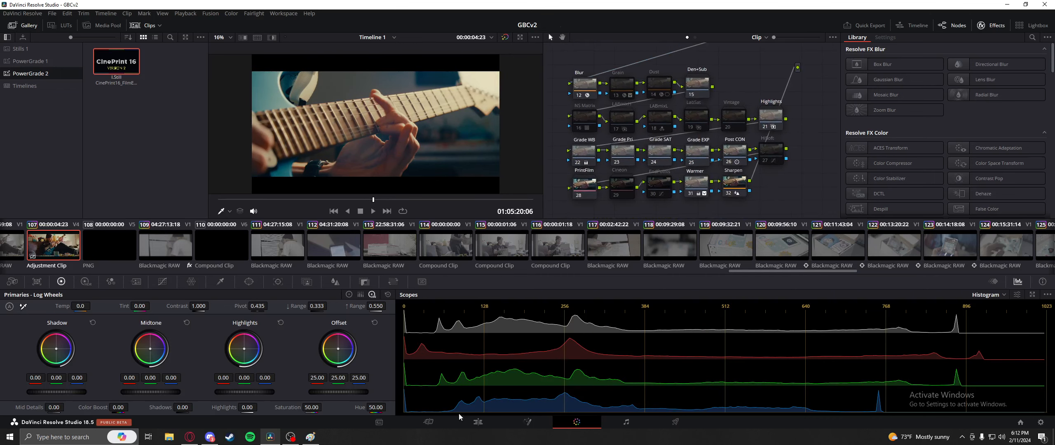
Step: Return to timeline editing and review the soldering shot, the Part 3 title and the earlier Game Boy footage
left_click(478, 421)
left_click(497, 313)
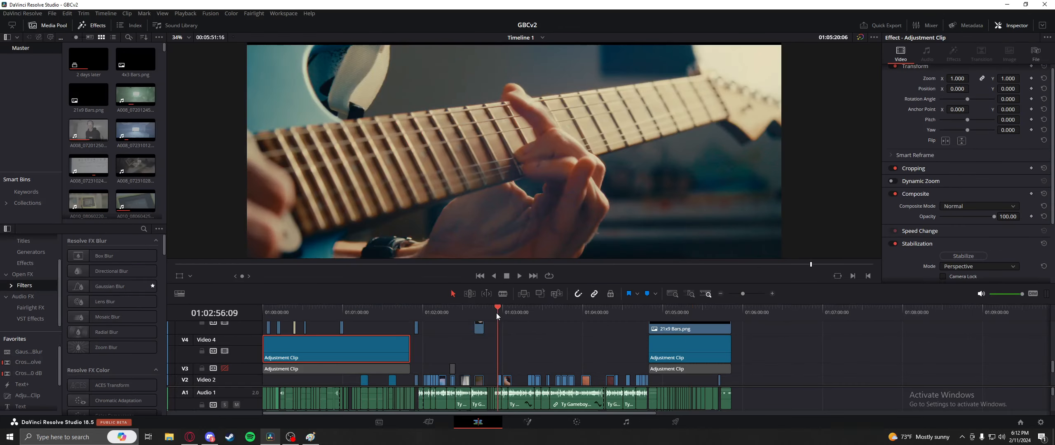
scroll(543, 185, "down", 1)
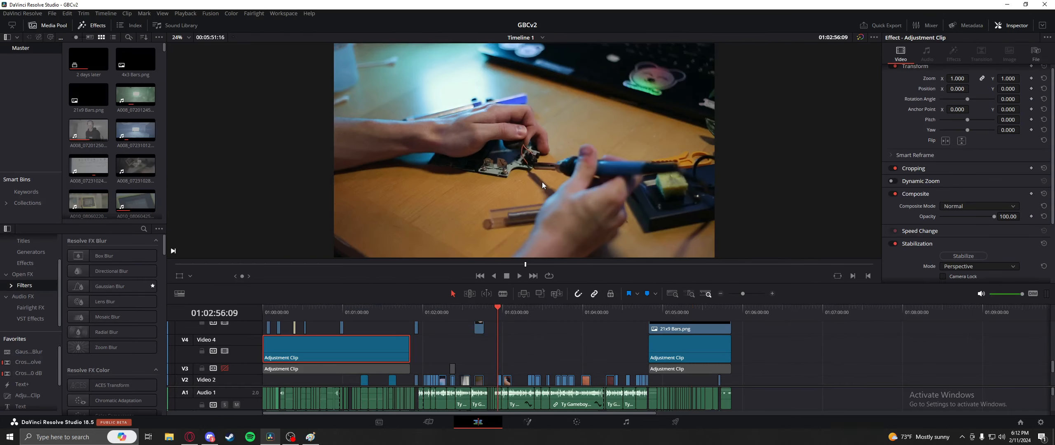
left_click(659, 312)
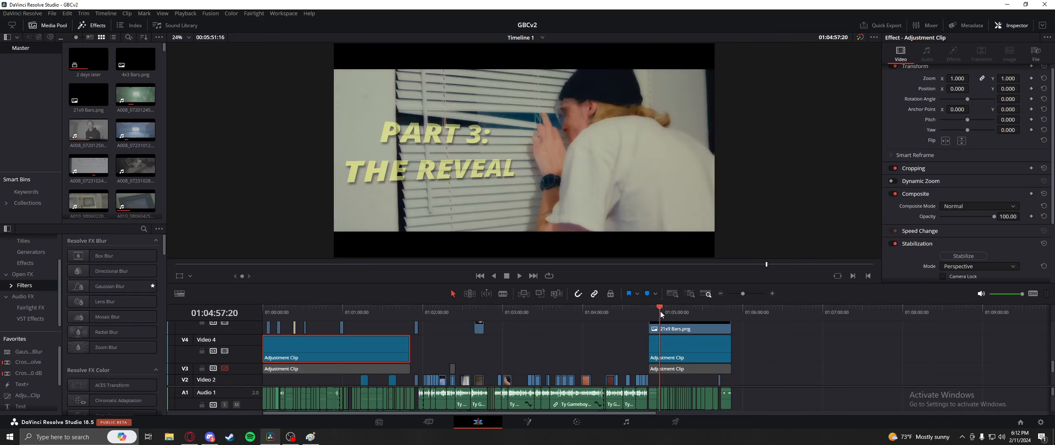
left_click(361, 316)
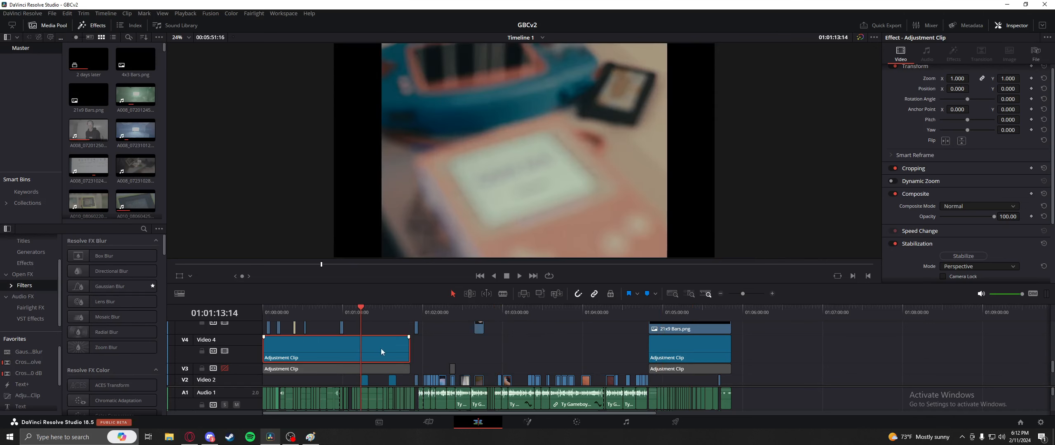
left_click_drag(378, 313, 370, 313)
left_click_drag(679, 315, 691, 313)
Step: Select the Video 4 adjustment clip above the Part 3 section and review the package shots beneath it up to 01:05:02:22
left_click(685, 357)
left_click_drag(689, 381, 695, 353)
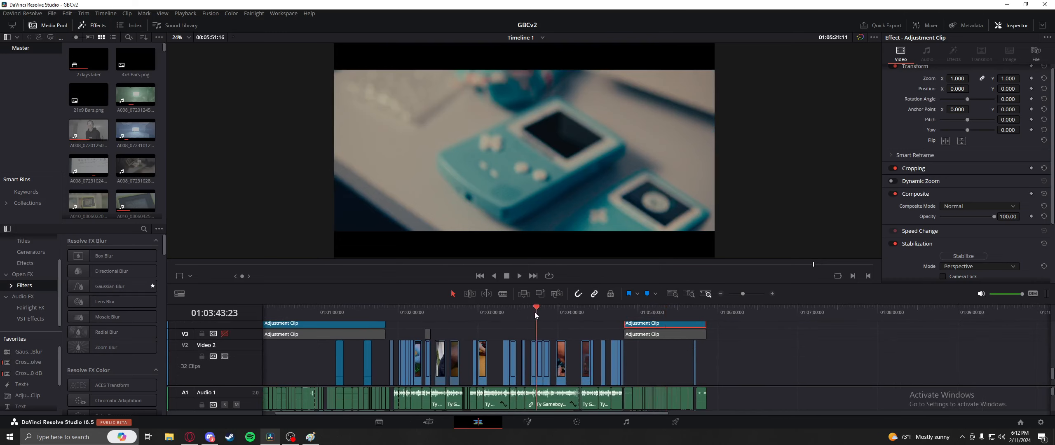
left_click_drag(508, 313, 542, 317)
left_click(655, 313)
mouse_move(723, 357)
left_mouse_down()
mouse_move(705, 311)
mouse_move(706, 354)
left_mouse_up()
left_click_drag(628, 311, 638, 312)
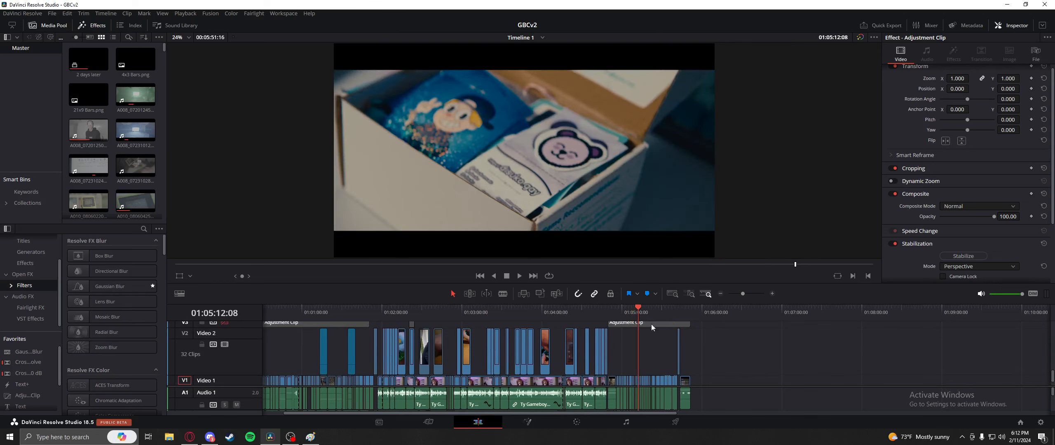
scroll(650, 324, "up", 2)
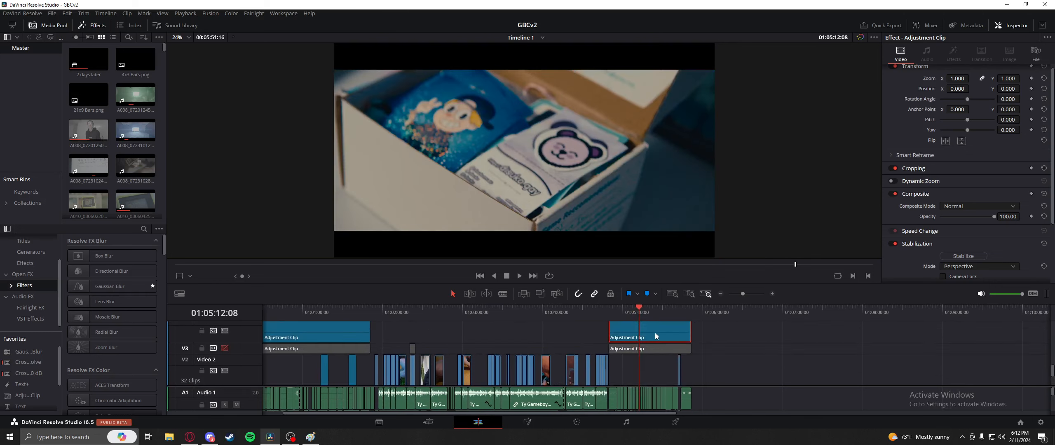
left_click_drag(638, 311, 626, 312)
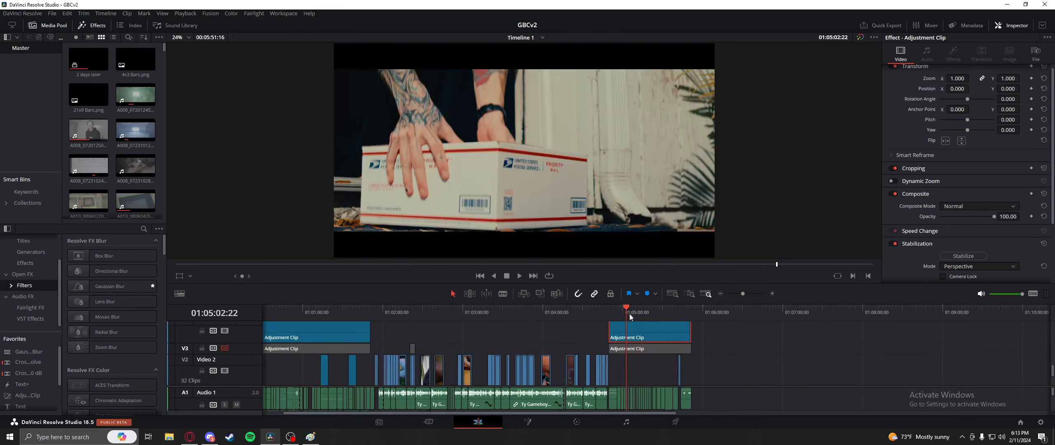
Step: Review the Part 3 guitar, game box and Game Boy shots, ending on the microphone interview at 01:03:13:12
left_click(654, 311)
scroll(715, 338, "down", 3)
scroll(703, 316, "right", 1)
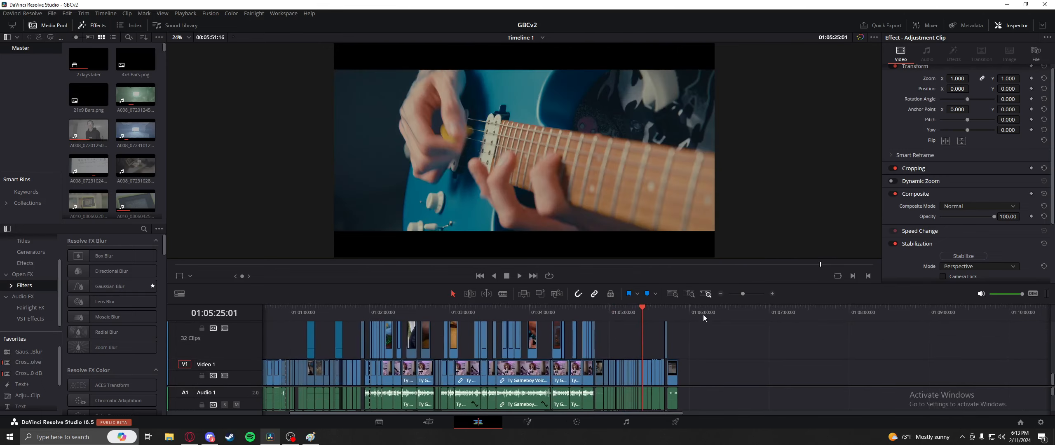
left_click(635, 315)
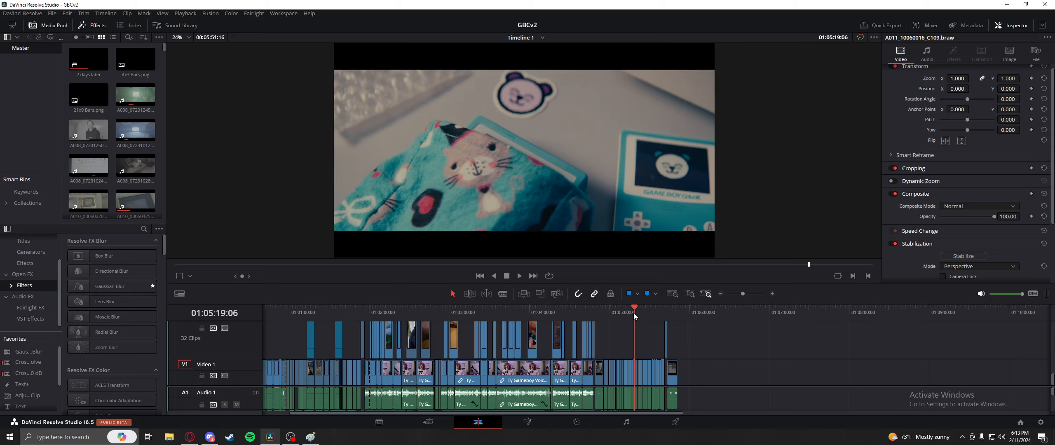
mouse_move(633, 313)
left_mouse_down()
mouse_move(613, 312)
mouse_move(655, 309)
mouse_move(625, 316)
left_mouse_up()
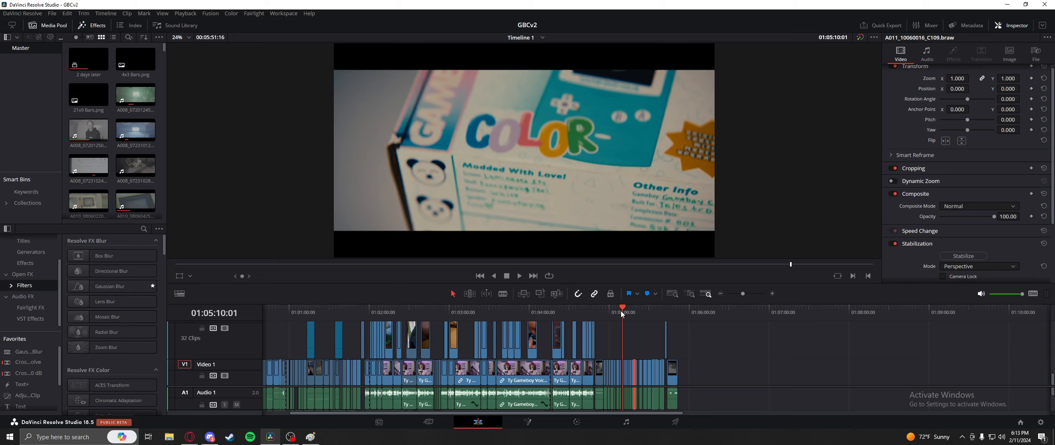
left_click_drag(621, 311, 647, 312)
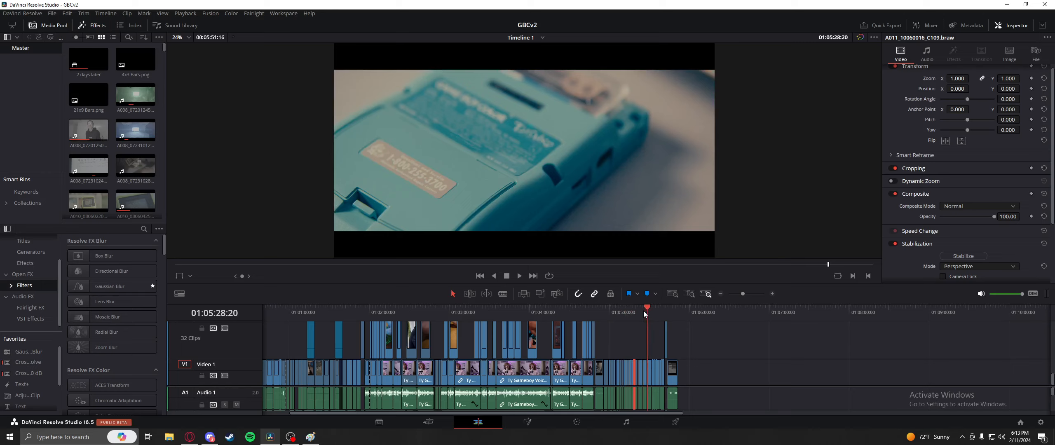
left_click_drag(643, 311, 469, 315)
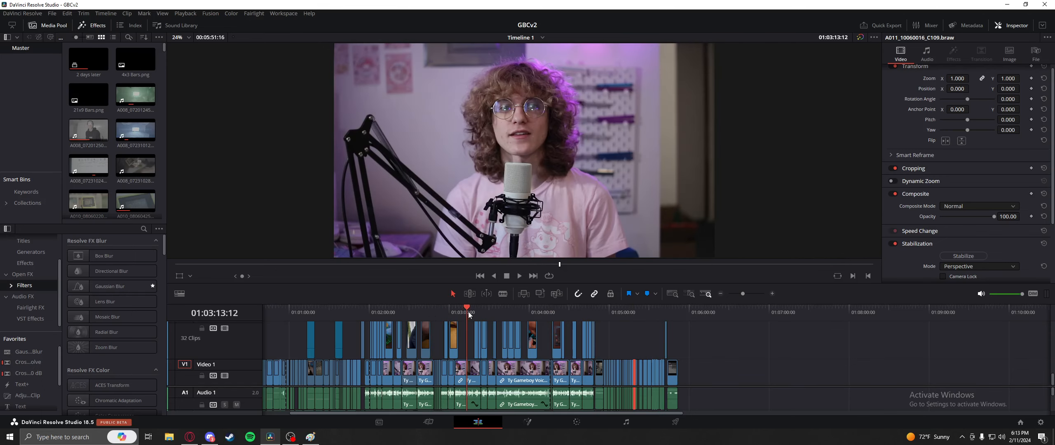
Step: Open the ADS timeline and scrub through the vertical promo to the NEW SONG title at 01:00:05:02
left_click(542, 38)
left_click(531, 59)
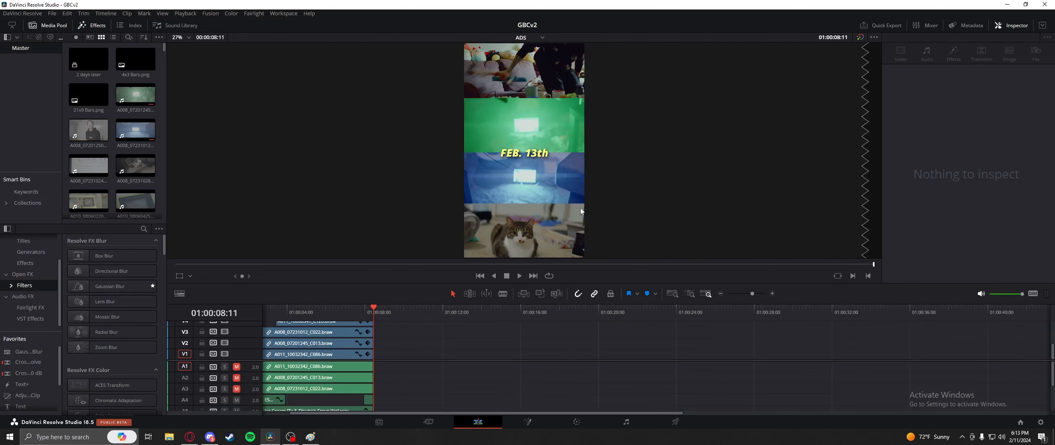
left_click(335, 314)
left_click_drag(315, 314, 363, 312)
scroll(462, 342, "up", 3)
scroll(462, 342, "down", 2)
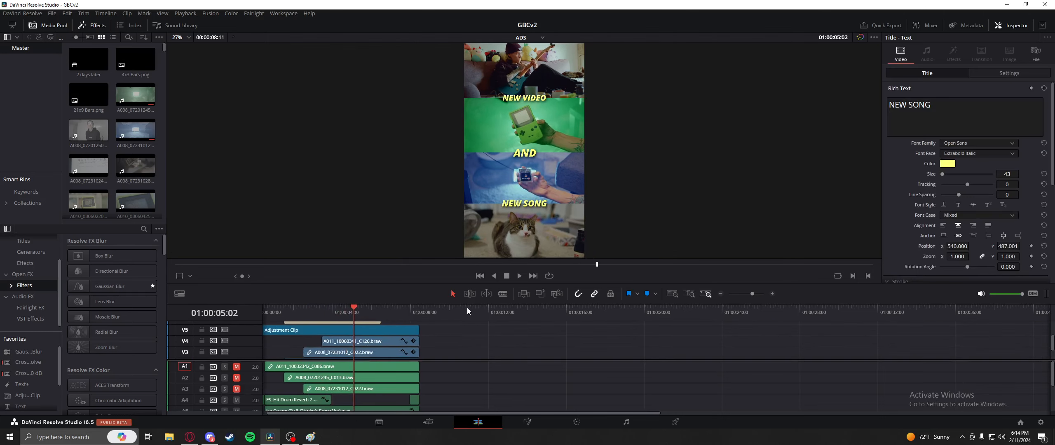
Step: Disable video track V5 holding the adjustment clip and play the ADS timeline from its start
key("Home")
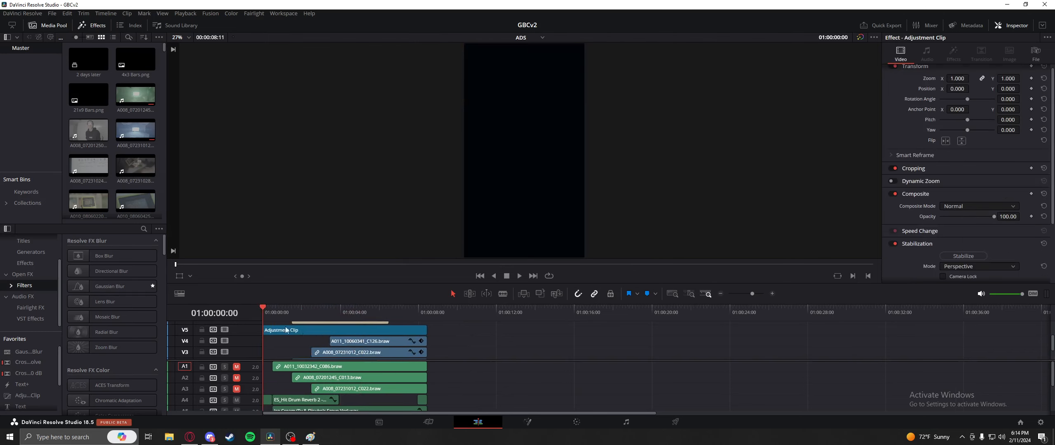
left_click(225, 330)
scroll(513, 346, "down", 1)
key("space")
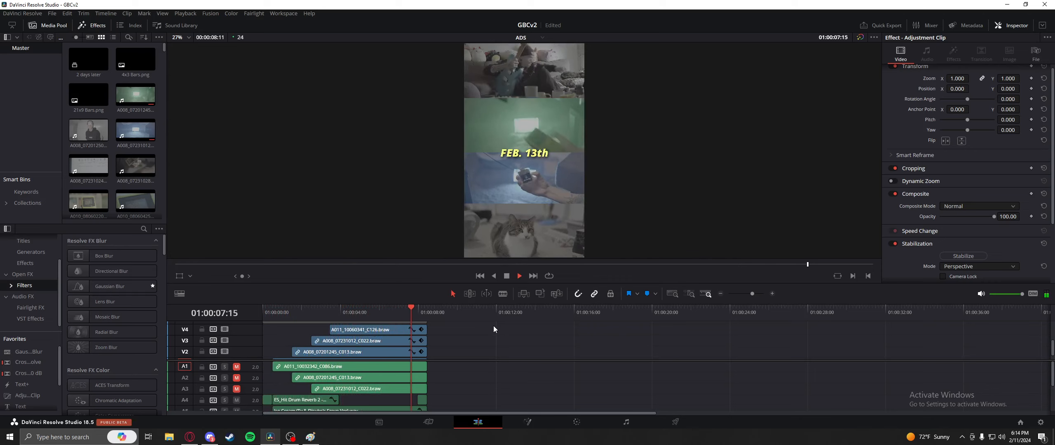
scroll(476, 349, "up", 1)
scroll(476, 348, "down", 2)
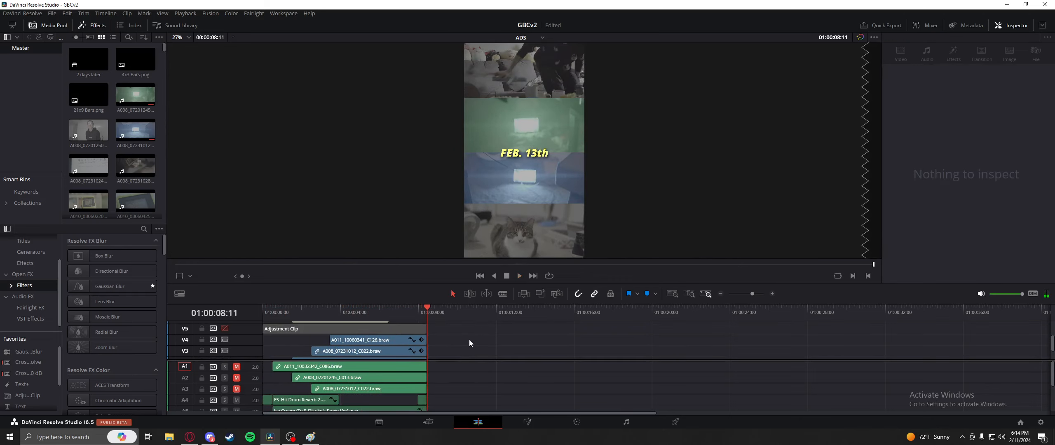
Step: Re-enable video track V5 holding the adjustment clip in the ADS timeline and review the graded promo at 01:00:04:15
left_click(375, 318)
mouse_move(375, 317)
left_mouse_down()
mouse_move(346, 315)
mouse_move(359, 314)
left_mouse_up()
scroll(243, 351, "up", 3)
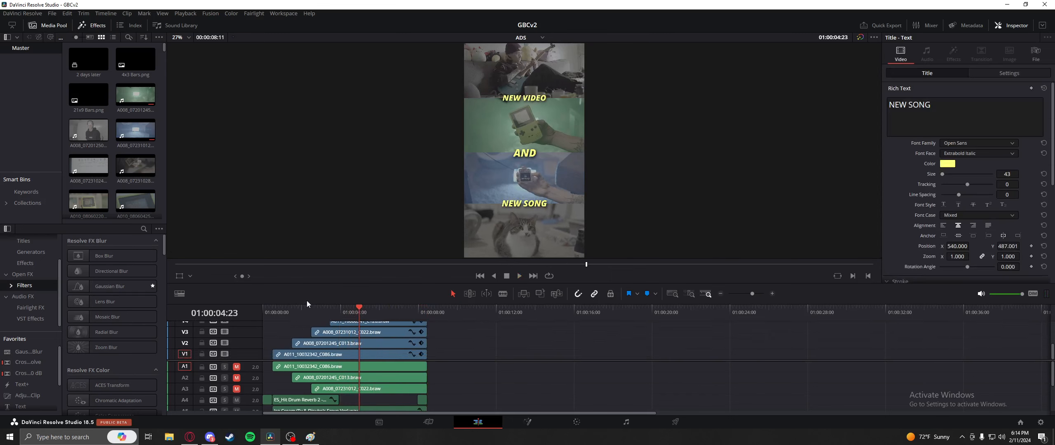
left_click(225, 345)
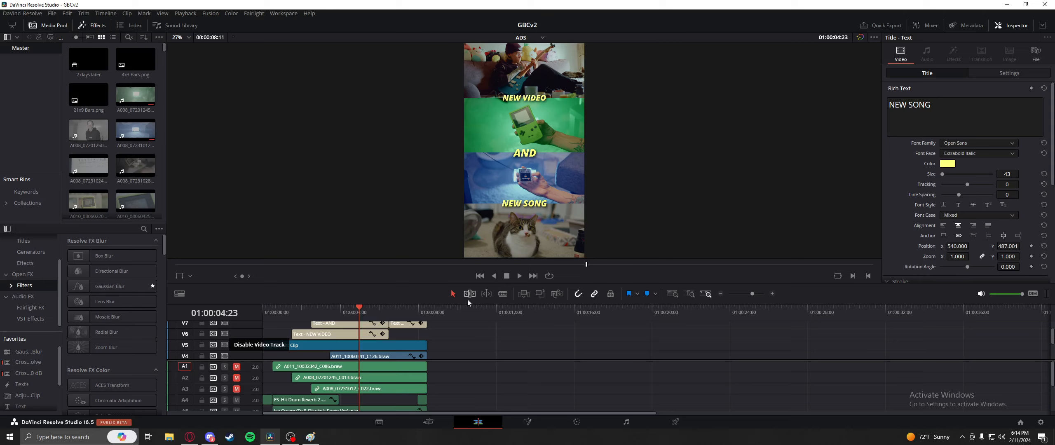
scroll(486, 344, "up", 1)
left_click(353, 316)
left_click(355, 327)
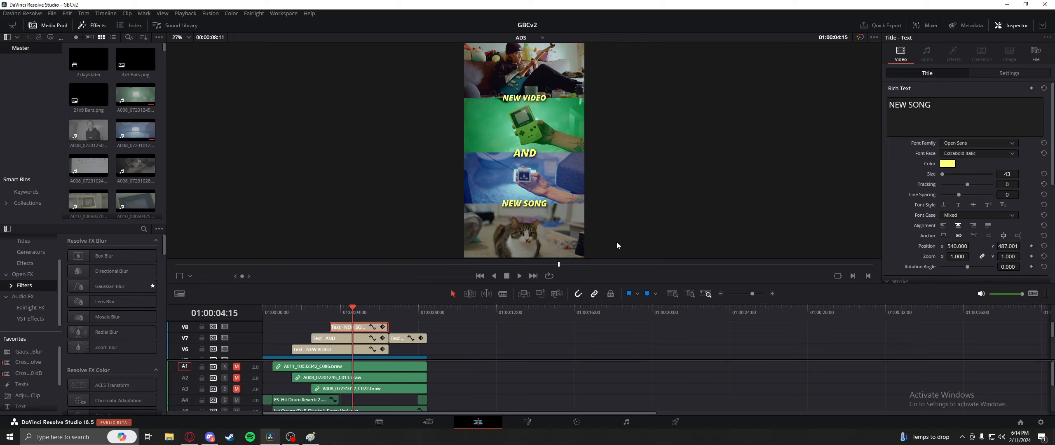
Step: Open Timeline 1 and review the unboxing, guitar and Game Boy Color shots from 01:05:07:06 to 01:05:31:22
left_click(541, 37)
left_click(548, 51)
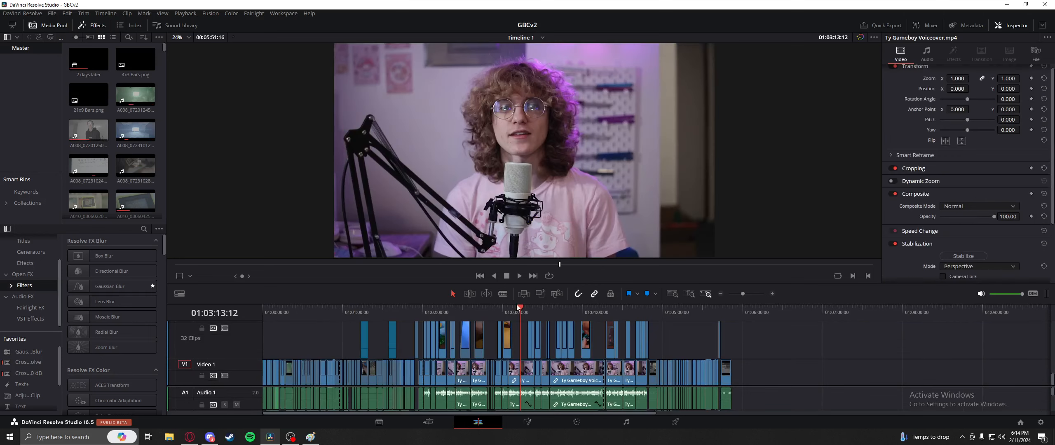
left_click_drag(663, 309, 672, 309)
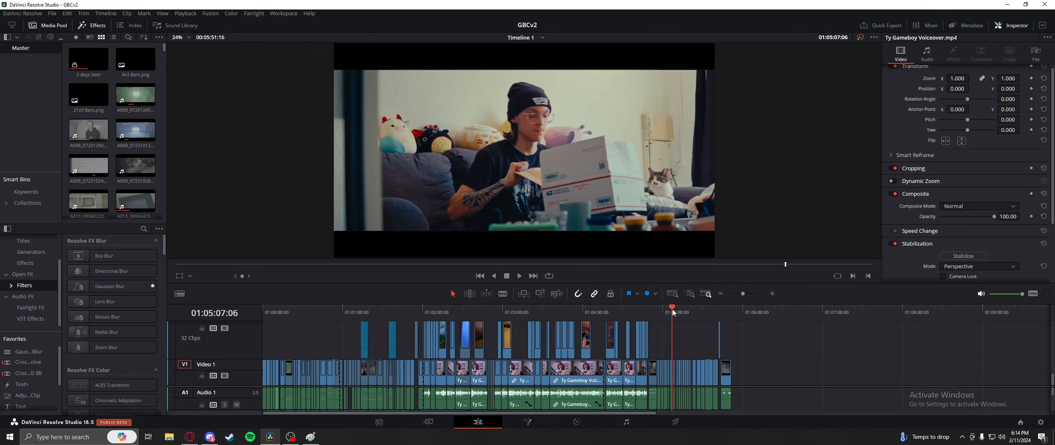
left_click(689, 307)
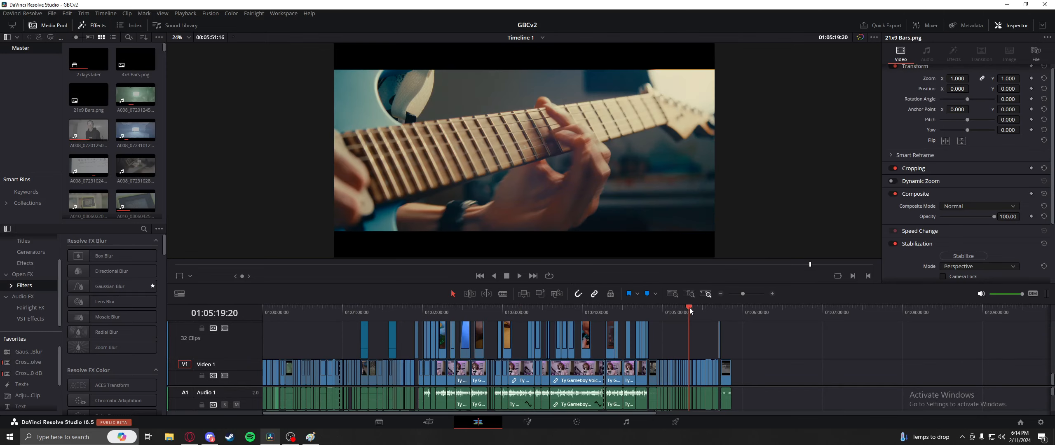
left_click_drag(689, 307, 692, 308)
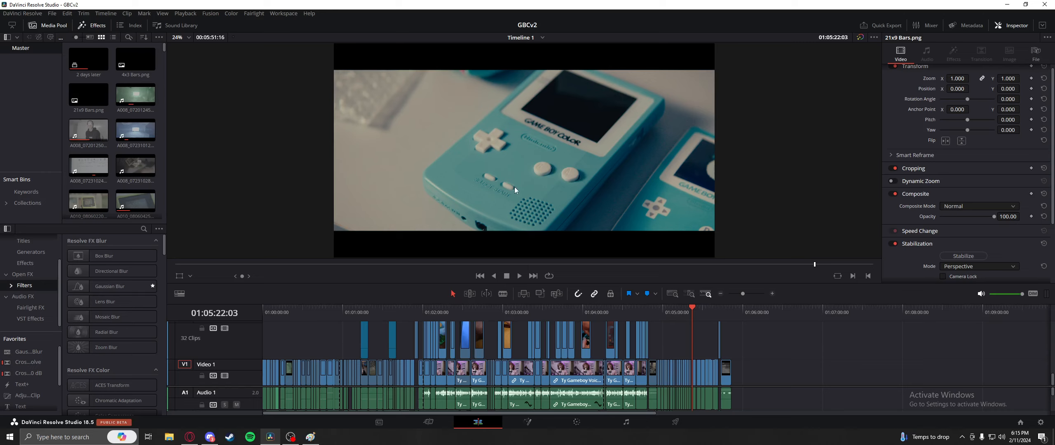
scroll(515, 187, "down", 1)
scroll(517, 185, "up", 1)
left_click_drag(692, 309, 705, 311)
Step: Switch to Paint and draw a freehand triangle with its three corners circled, undoing the circles on the two lower corners
left_click(310, 436)
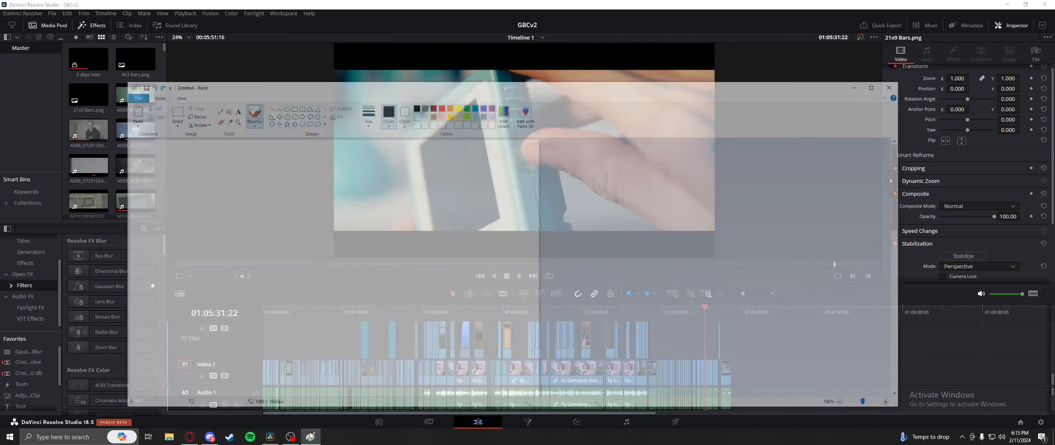
mouse_move(233, 285)
left_mouse_down()
mouse_move(353, 237)
mouse_move(191, 261)
left_mouse_up()
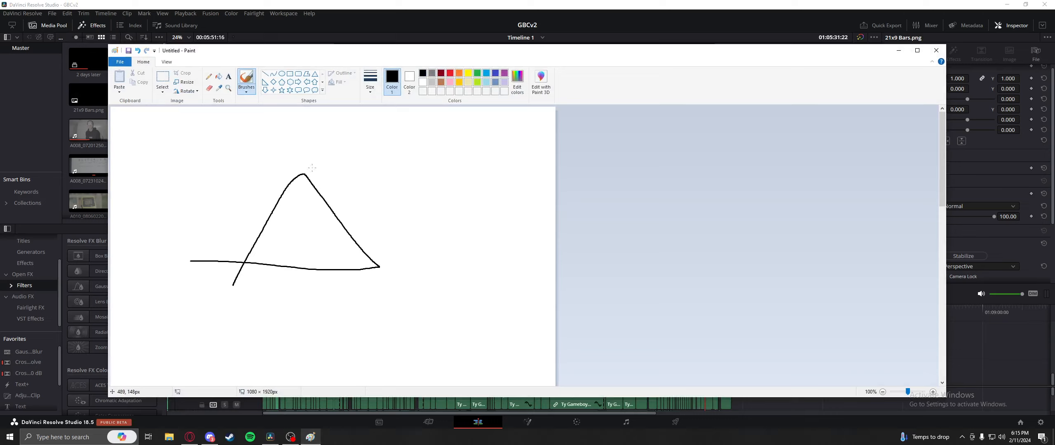
mouse_move(304, 161)
left_mouse_down()
mouse_move(288, 181)
mouse_move(321, 181)
left_mouse_up()
mouse_move(375, 245)
left_mouse_down()
mouse_move(368, 278)
mouse_move(366, 264)
mouse_move(385, 244)
left_mouse_up()
mouse_move(255, 247)
left_mouse_down()
mouse_move(231, 290)
mouse_move(214, 230)
left_mouse_up()
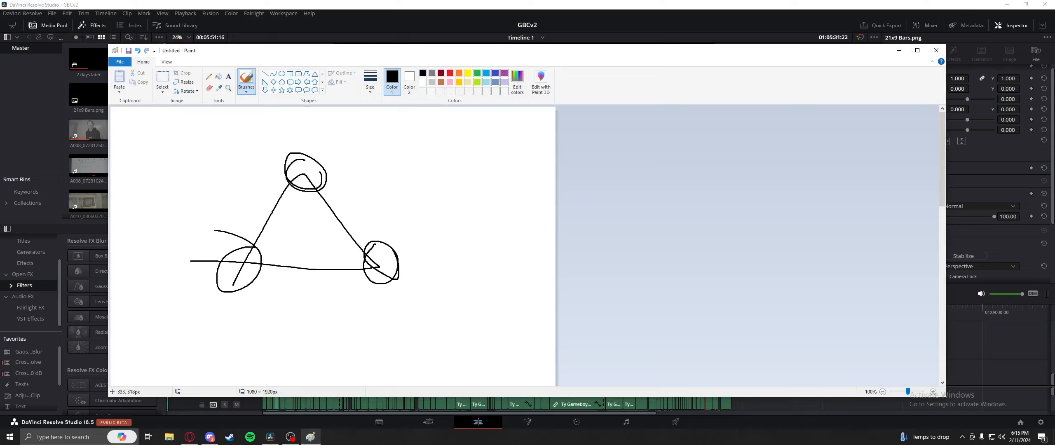
key("ctrl+z")
key("ctrl+z")
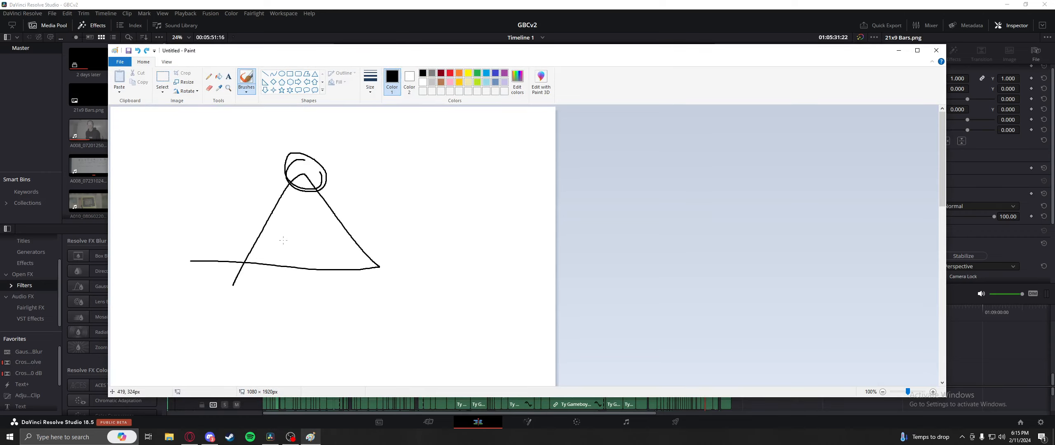
Step: Reinforce the circle around the triangle's top corner and draw a downward arrow beneath it, undoing the arrow strokes
left_click_drag(320, 190, 290, 165)
mouse_move(305, 195)
left_mouse_down()
mouse_move(305, 243)
mouse_move(316, 218)
left_mouse_up()
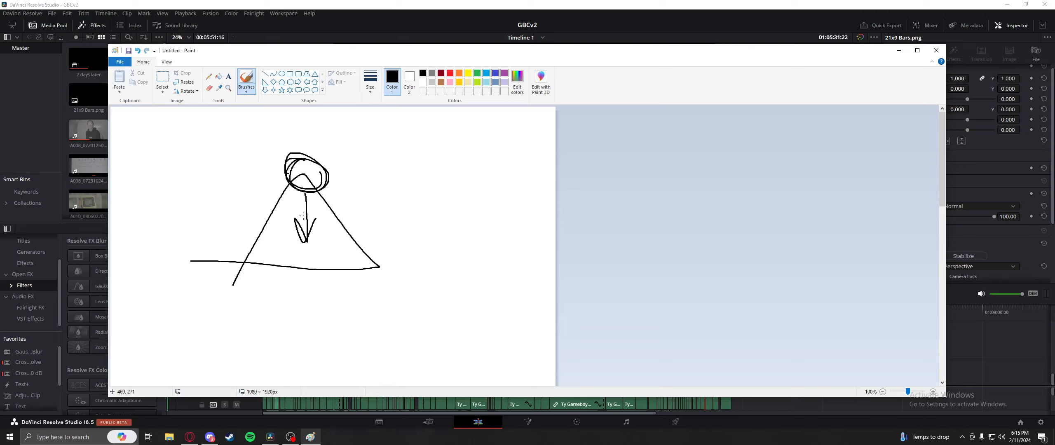
mouse_move(290, 185)
left_mouse_down()
mouse_move(253, 238)
mouse_move(275, 223)
left_mouse_up()
key("ctrl+z")
key("ctrl+z")
mouse_move(303, 199)
left_mouse_down()
mouse_move(301, 239)
mouse_move(306, 226)
left_mouse_up()
key("ctrl+z")
key("ctrl+z")
Step: Draw arrows from the triangle's two lower corners toward its top, and undo all marks around the triangle
left_click_drag(217, 272, 256, 275)
left_click_drag(212, 249, 245, 222)
mouse_move(384, 278)
left_mouse_down()
mouse_move(341, 238)
mouse_move(381, 250)
mouse_move(358, 240)
left_mouse_up()
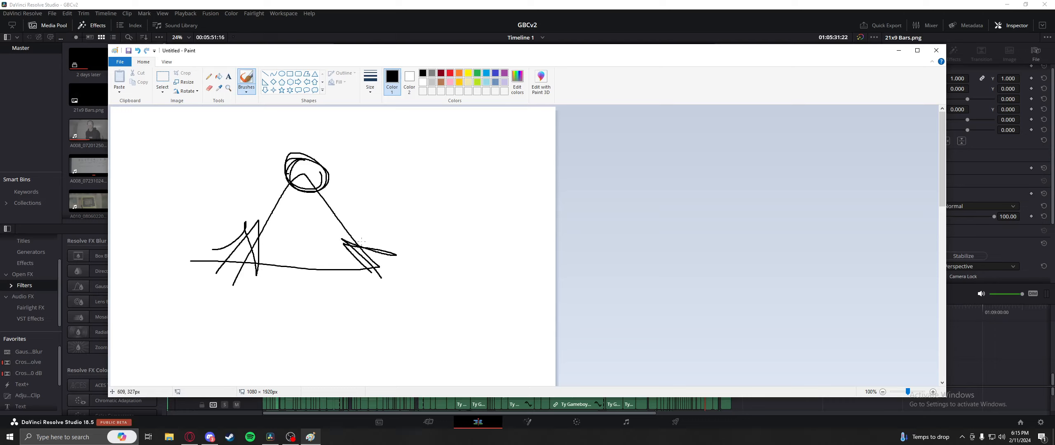
key("ctrl+z")
key("ctrl+z")
key("ctrl+z")
key("ctrl+z")
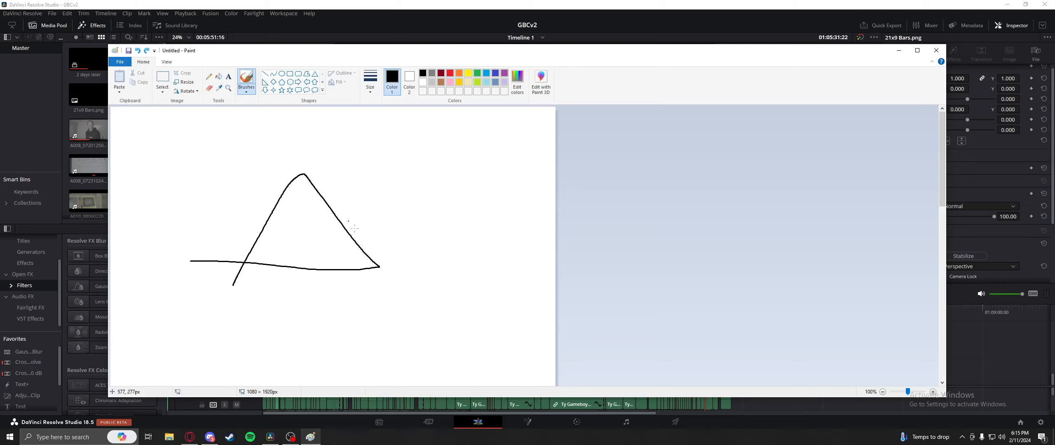
Step: Mark the triangle's three corners with freehand strokes, and undo the marks together with the triangle
left_click_drag(388, 266, 377, 248)
left_click_drag(296, 157, 294, 165)
mouse_move(256, 226)
left_mouse_down()
mouse_move(238, 260)
mouse_move(252, 229)
left_mouse_up()
key("ctrl+z")
key("ctrl+z")
key("ctrl+z")
key("ctrl+z")
Step: Draw a new triangle with vertical strokes down from its apex, undo the whole sketch, and minimise Paint
mouse_move(255, 284)
left_mouse_down()
mouse_move(312, 195)
mouse_move(387, 282)
mouse_move(241, 283)
left_mouse_up()
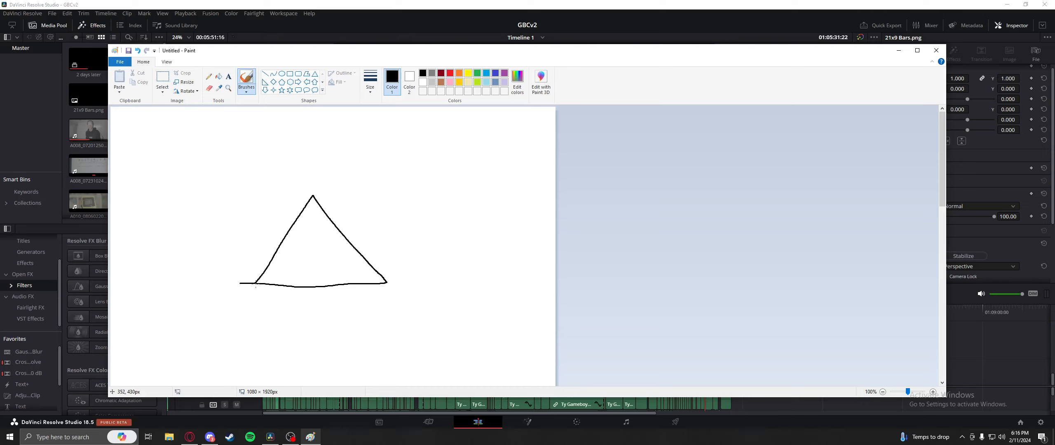
left_click_drag(313, 197, 320, 309)
left_click_drag(314, 214, 323, 295)
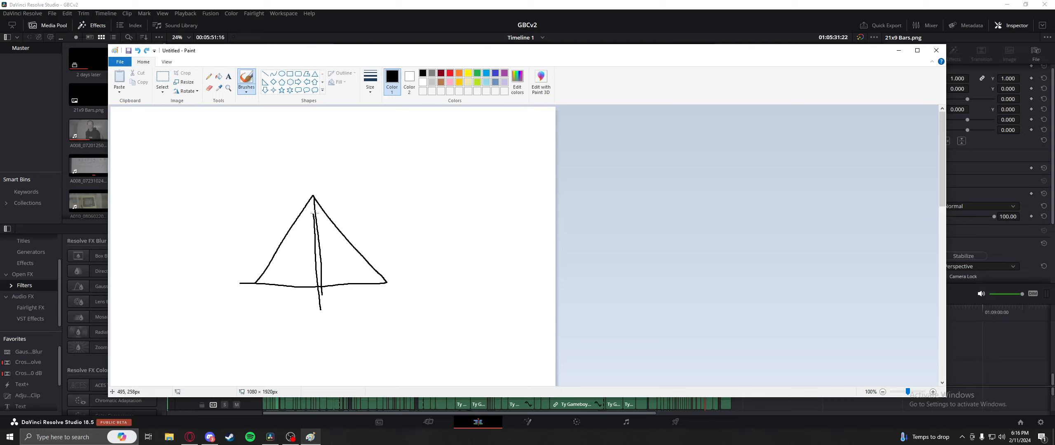
key("ctrl+z")
key("ctrl+z")
key("ctrl+z")
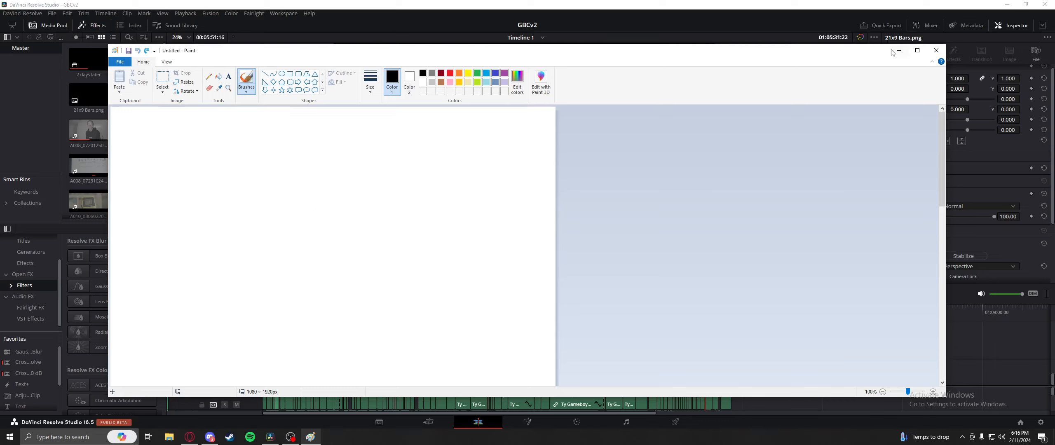
left_click(897, 51)
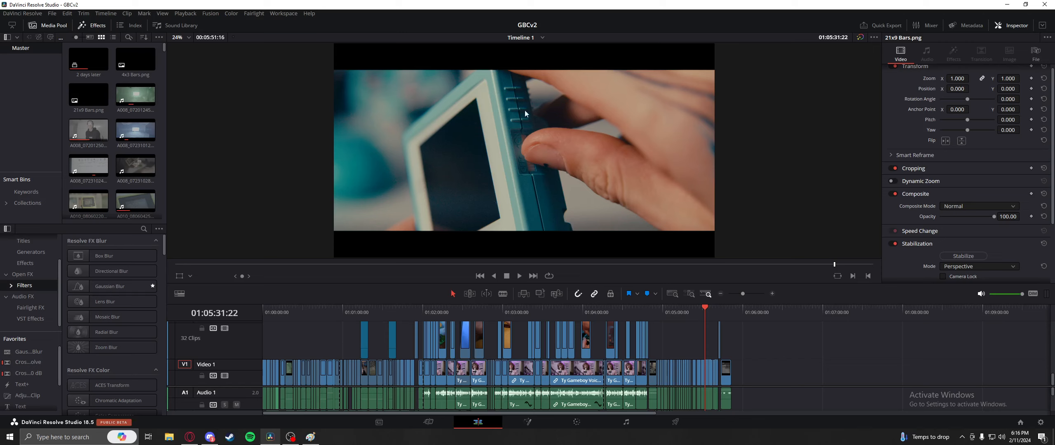
Step: Examine the close-up of the Game Boy's edge and the hand at 01:05:31:22 in the viewer
scroll(537, 176, "up", 5)
scroll(558, 183, "down", 1)
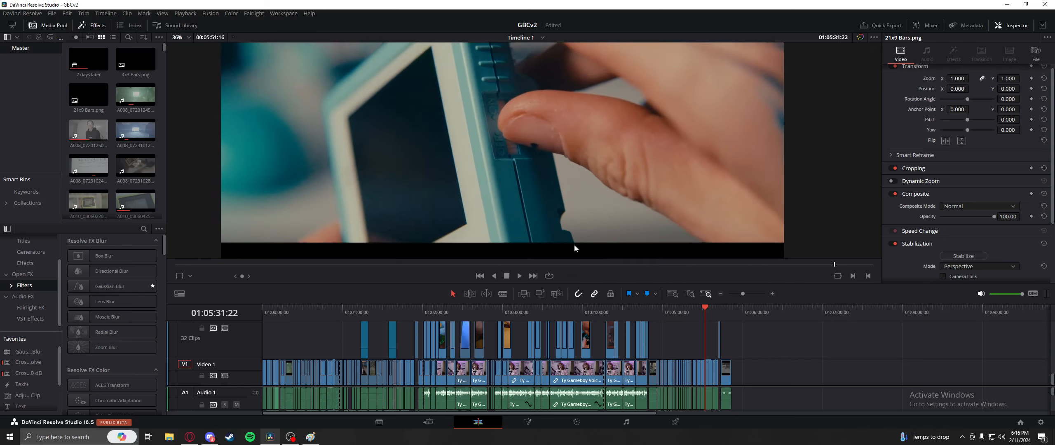
scroll(555, 183, "down", 3)
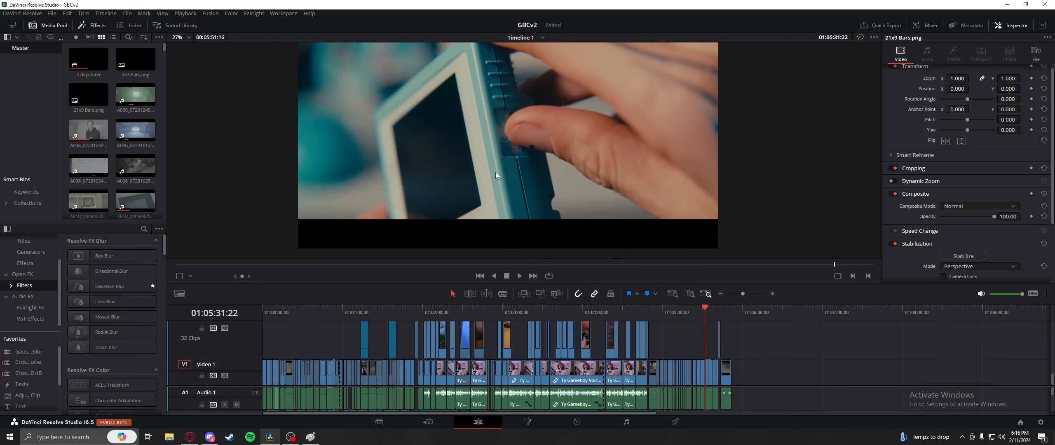
scroll(549, 186, "down", 1)
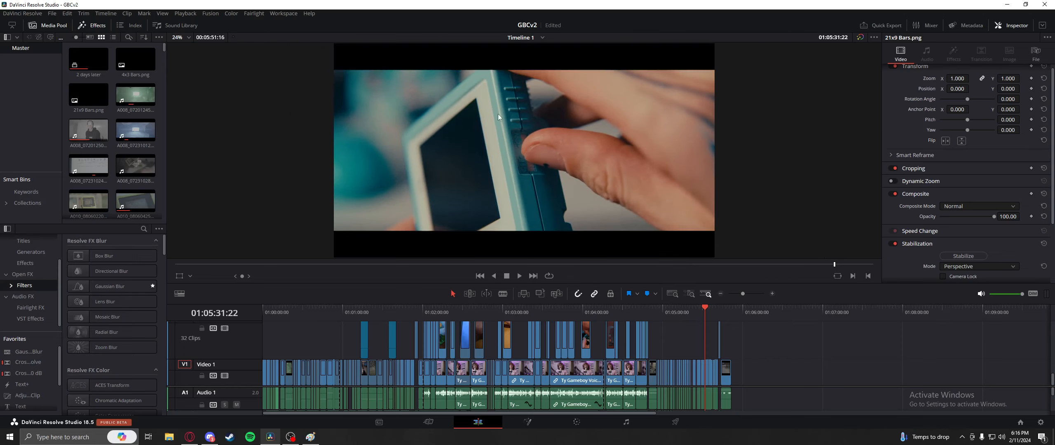
left_click_drag(707, 312, 705, 312)
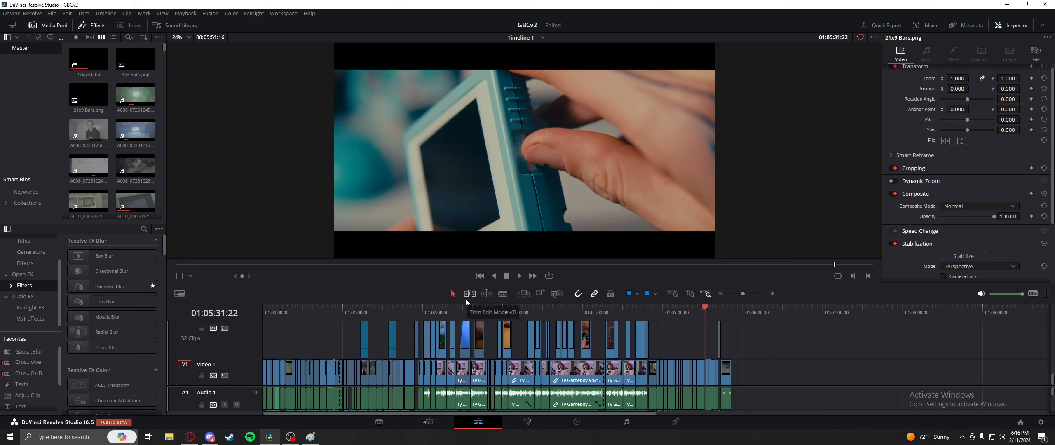
Step: Launch GIMP and open the recent file gbc thumbnail.xcf
key("super")
type("gimp")
left_click(102, 214)
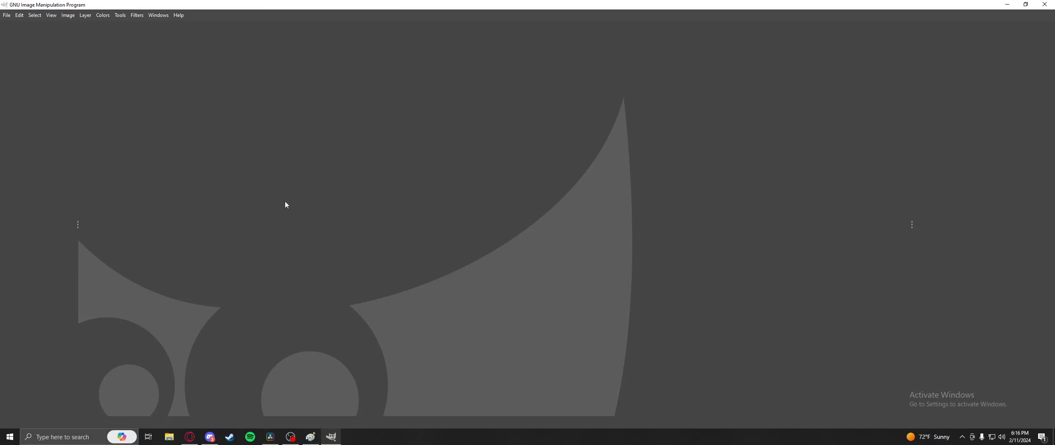
left_click(8, 15)
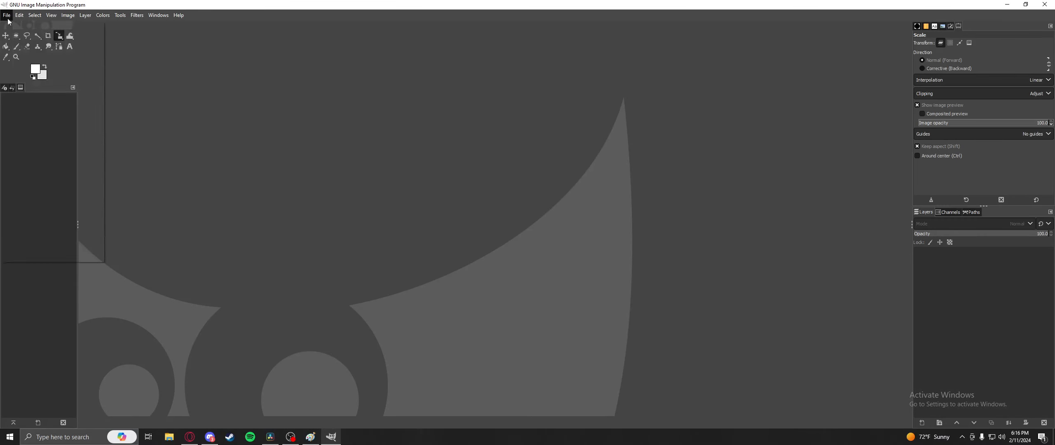
mouse_move(31, 36)
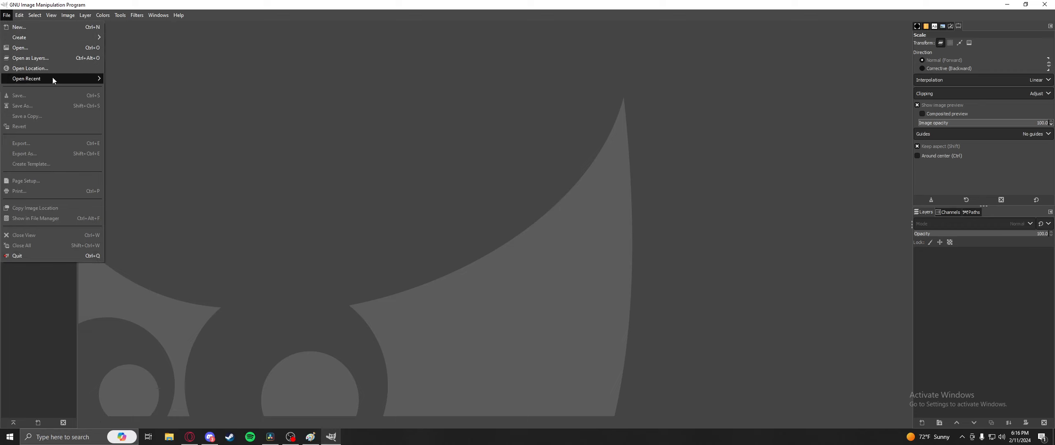
mouse_move(80, 79)
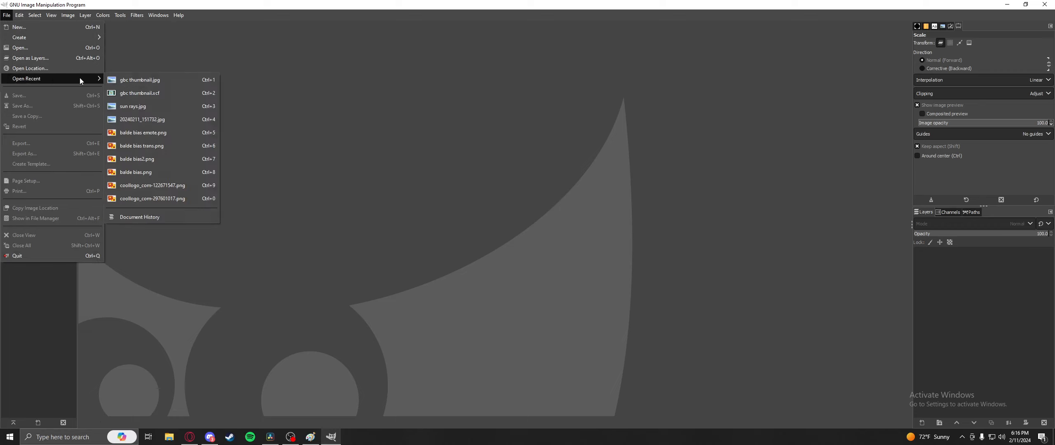
left_click(159, 95)
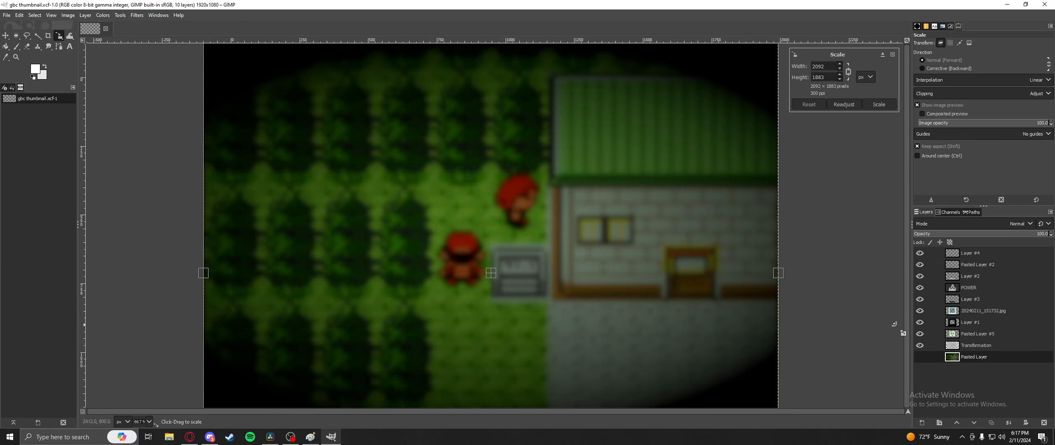
Step: Exit the Scale transform on the background Pasted Layer and view the complete Game Boy Color thumbnail
left_click(920, 336)
left_click(919, 337)
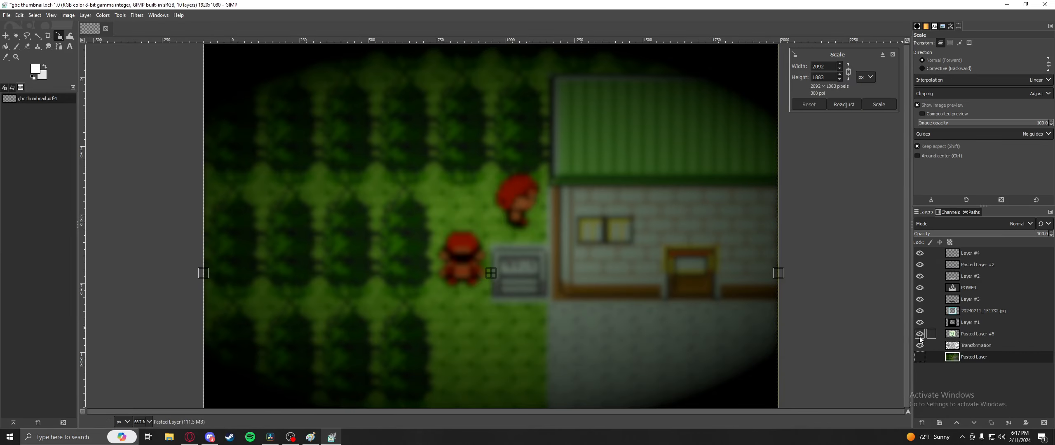
left_click(893, 55)
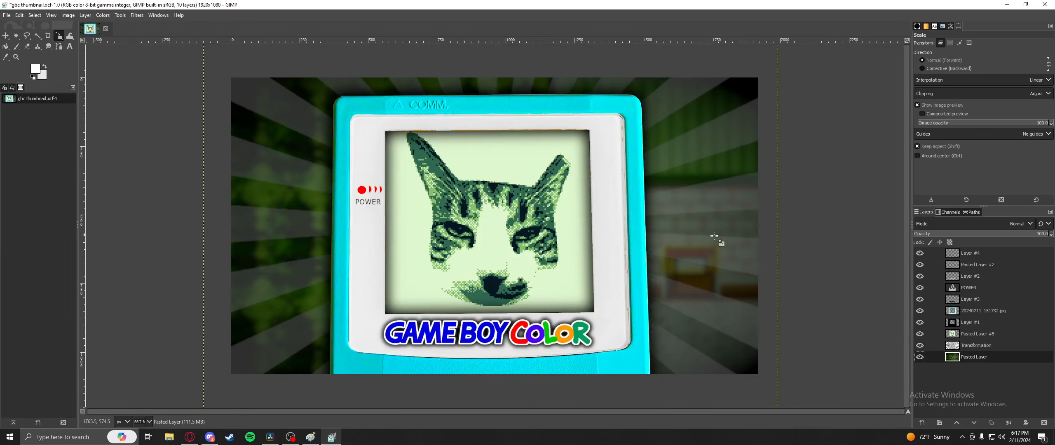
scroll(610, 242, "down", 5)
scroll(606, 242, "up", 3)
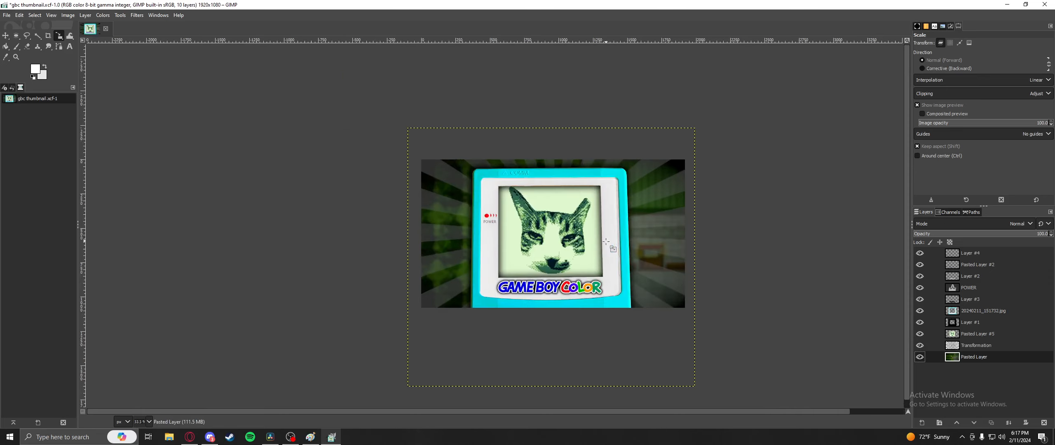
Step: Activate the Move tool and select Layer #4, followed by Layer #2, to inspect the thumbnail's layers
key("m")
left_click(977, 254)
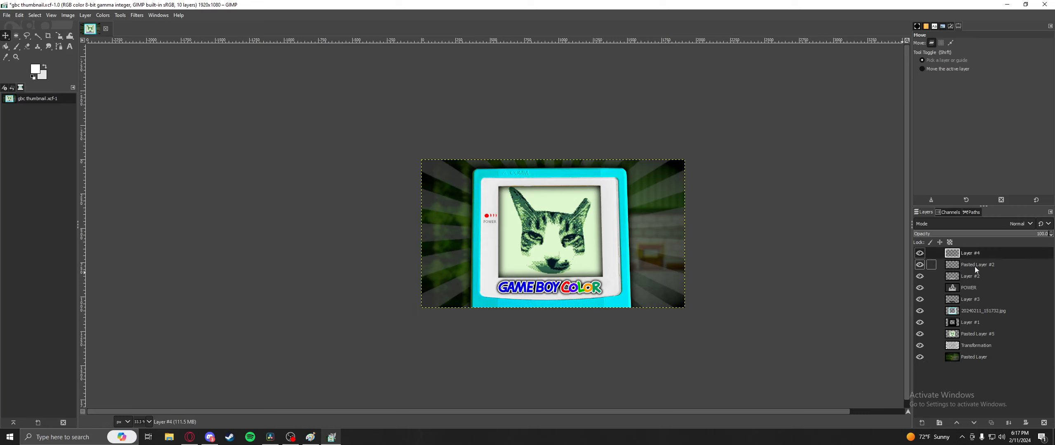
left_click(974, 275)
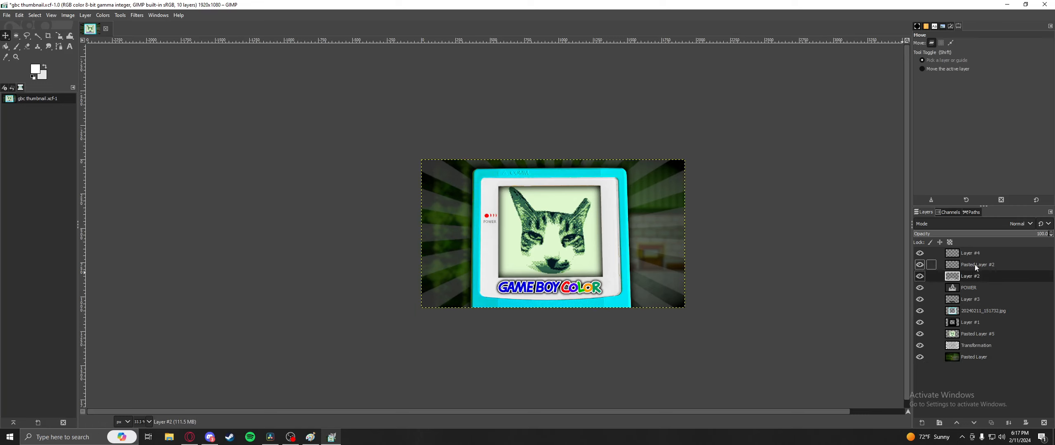
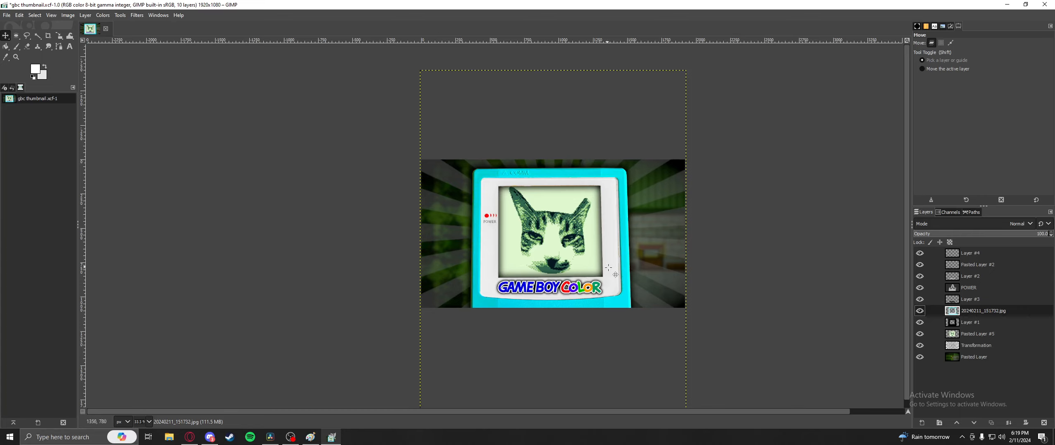
Step: Inspect the cat portrait, Game Boy Color logo and shell of the thumbnail up close and at a reduced size
scroll(624, 287, "up", 5)
scroll(566, 207, "down", 3)
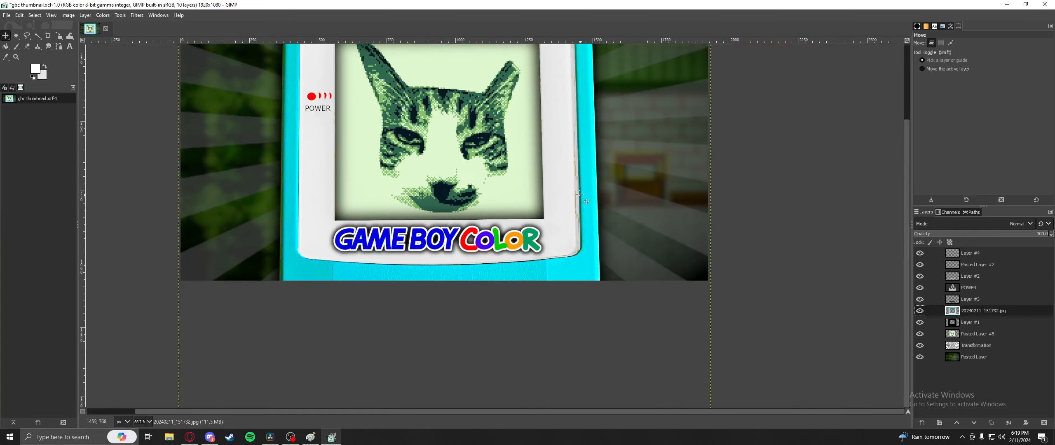
scroll(577, 230, "up", 3)
scroll(592, 258, "down", 4)
scroll(592, 258, "down", 4)
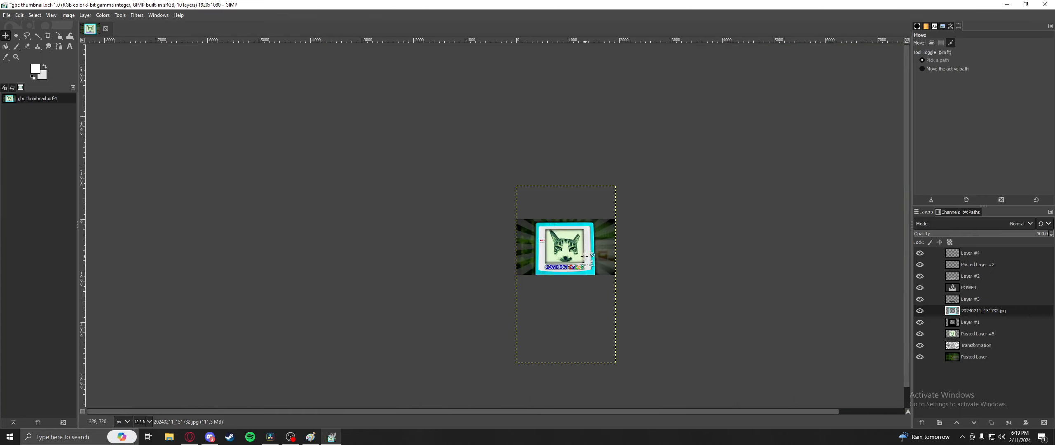
Step: Examine the Game Boy Color thumbnail's composition at reduced and enlarged sizes
left_click_drag(577, 254, 822, 264)
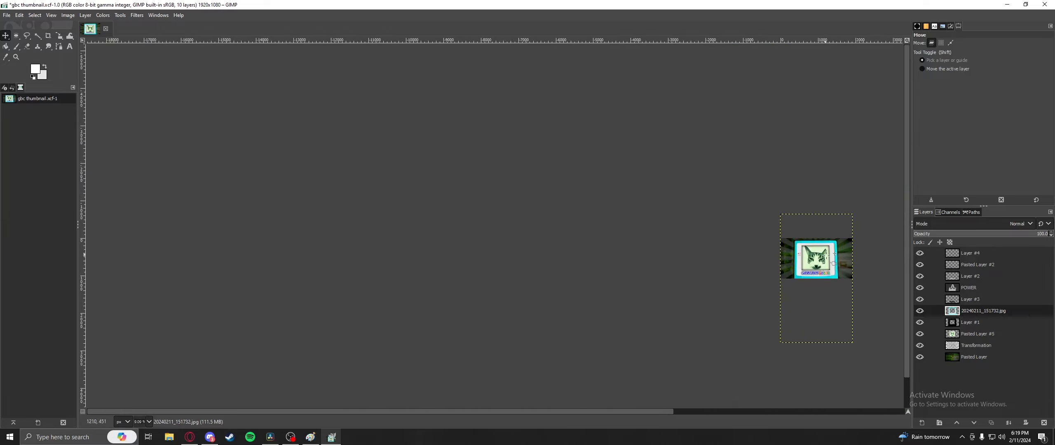
scroll(822, 263, "up", 5)
left_click_drag(683, 295, 679, 298)
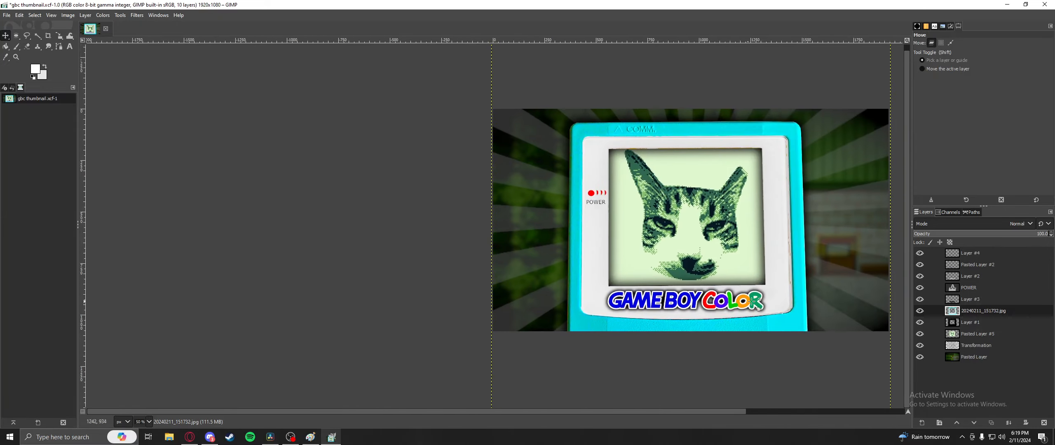
scroll(782, 272, "up", 1)
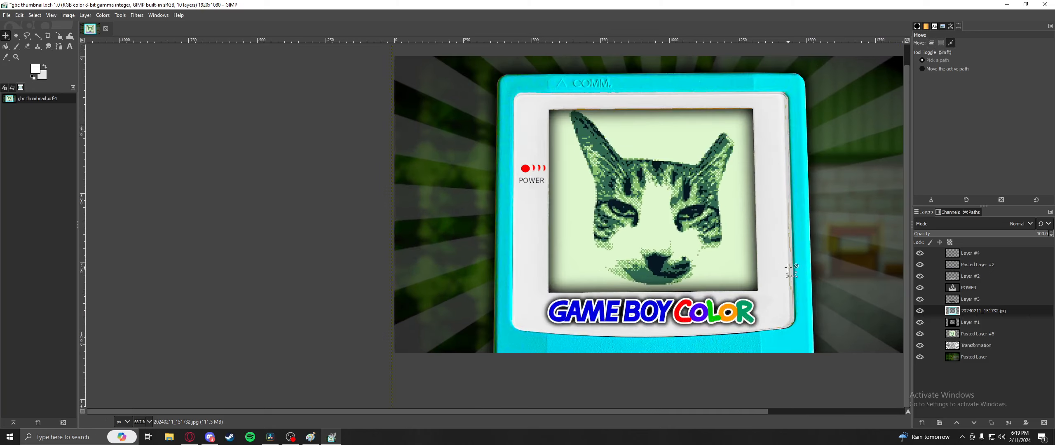
left_click_drag(771, 256, 763, 245)
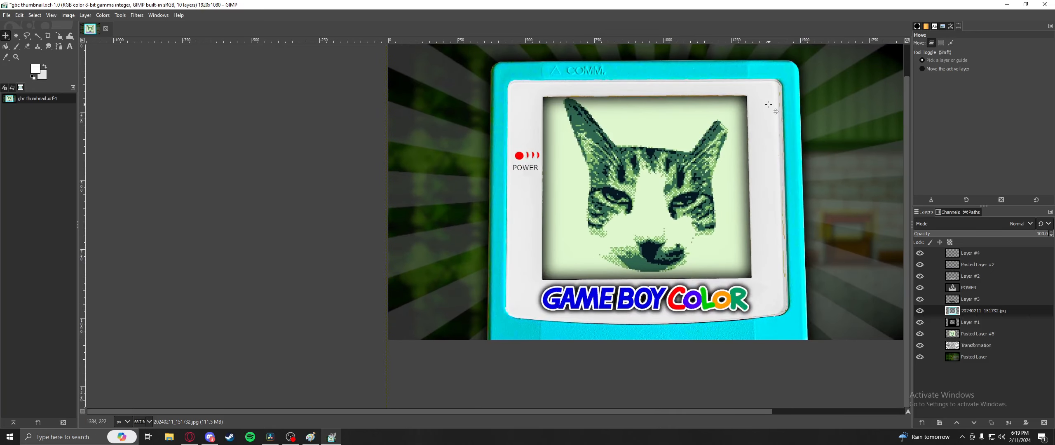
scroll(689, 156, "down", 2)
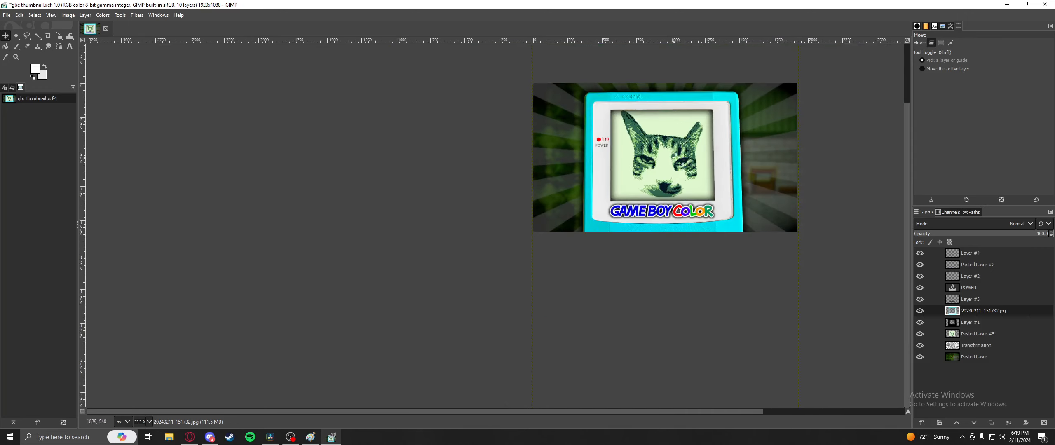
scroll(677, 157, "up", 2)
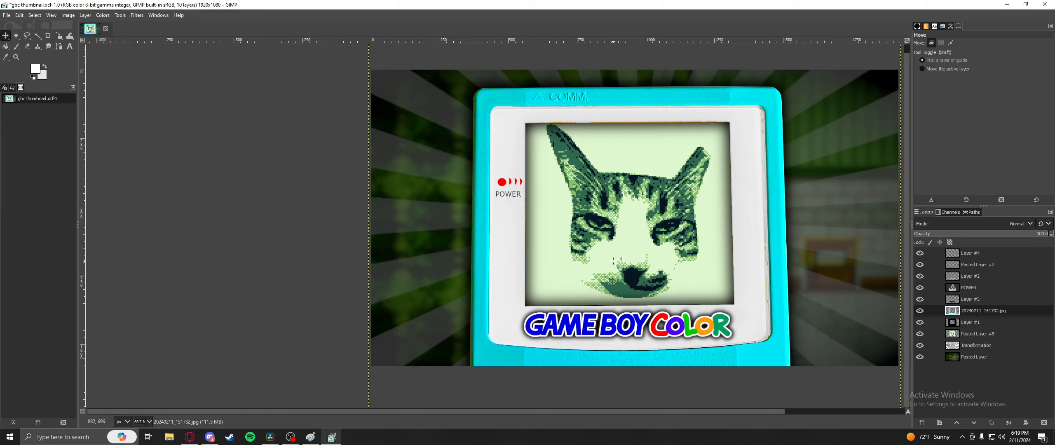
left_click_drag(621, 265, 574, 267)
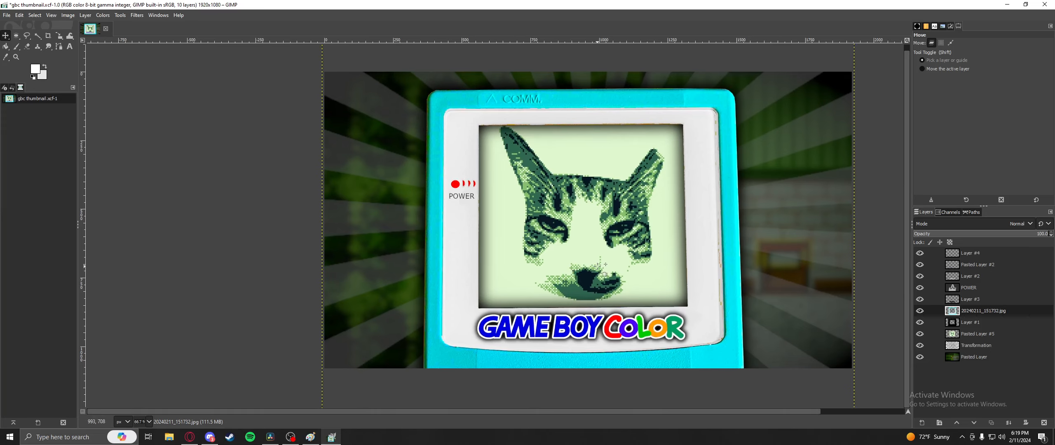
scroll(598, 269, "down", 3)
scroll(597, 269, "up", 3)
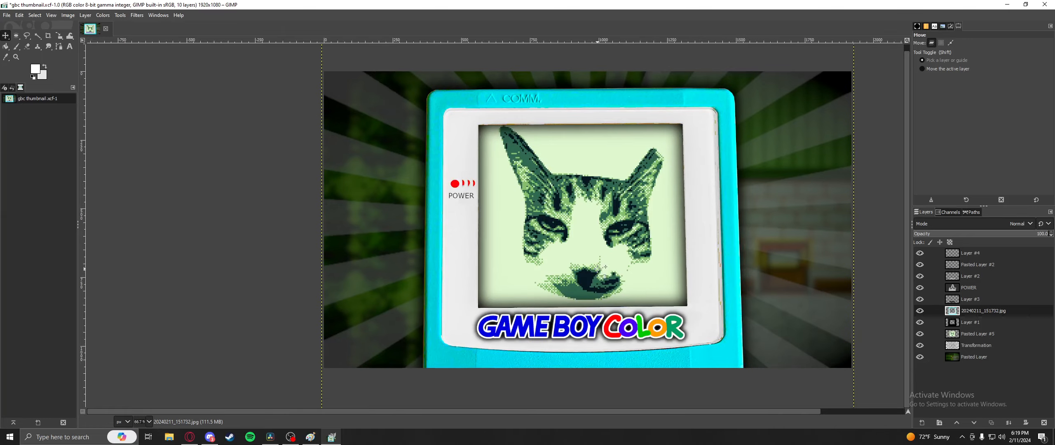
Step: Switch to the web browser and search Google for "mr beast" in a new tab
left_click(195, 437)
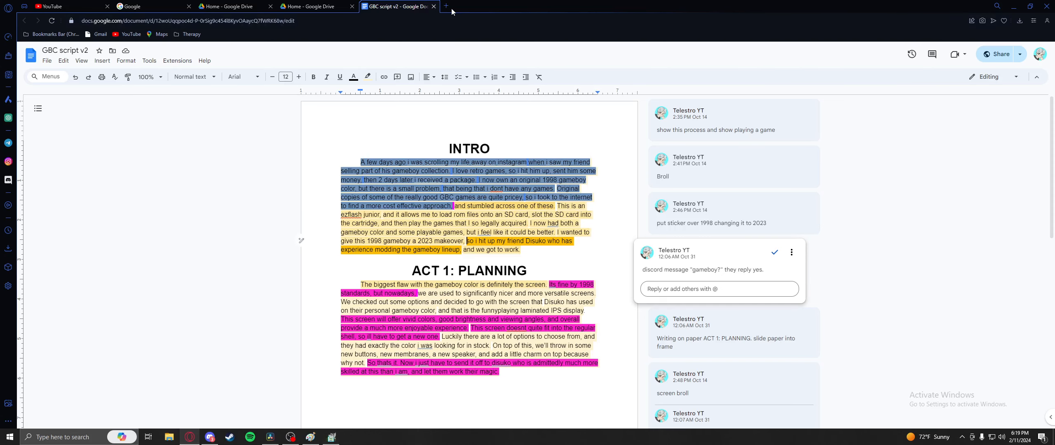
left_click(451, 11)
type("mr")
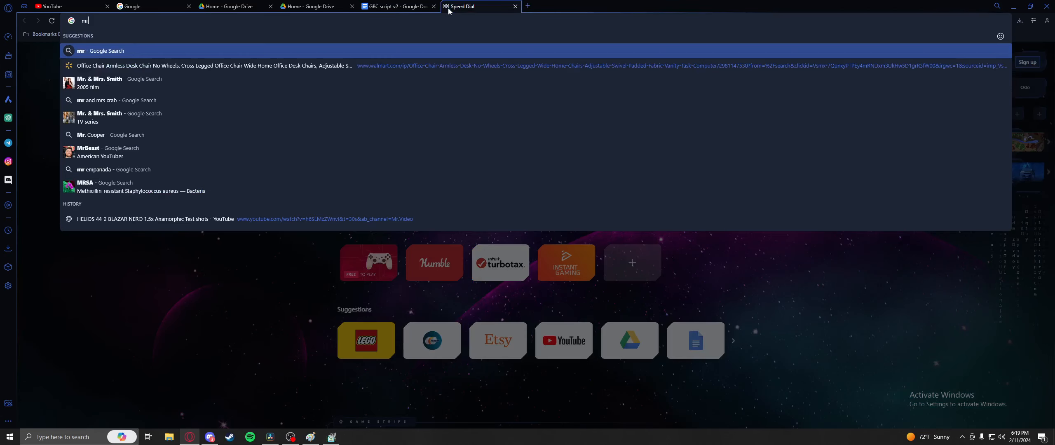
type(" beast")
key("Return")
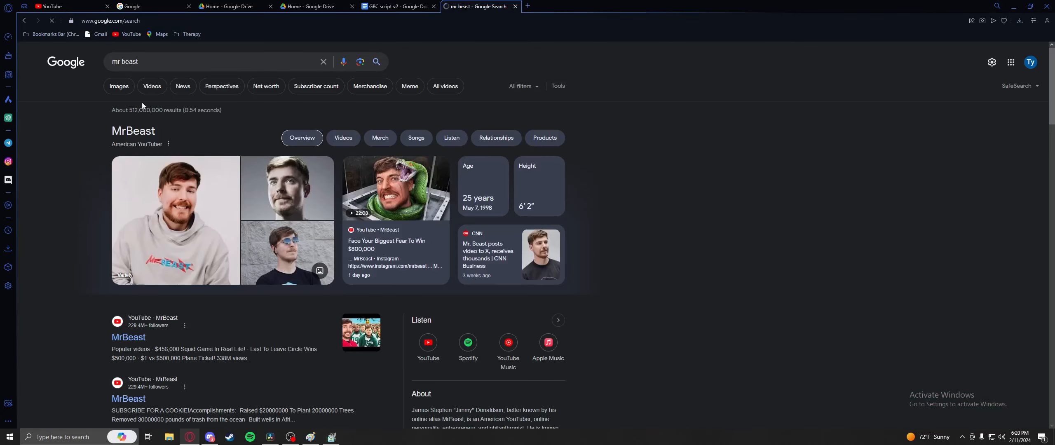
Step: Open the video "Face Your Biggest Fear To Win $800,000", go to the MrBeast channel and look through its video thumbnails
left_click(396, 183)
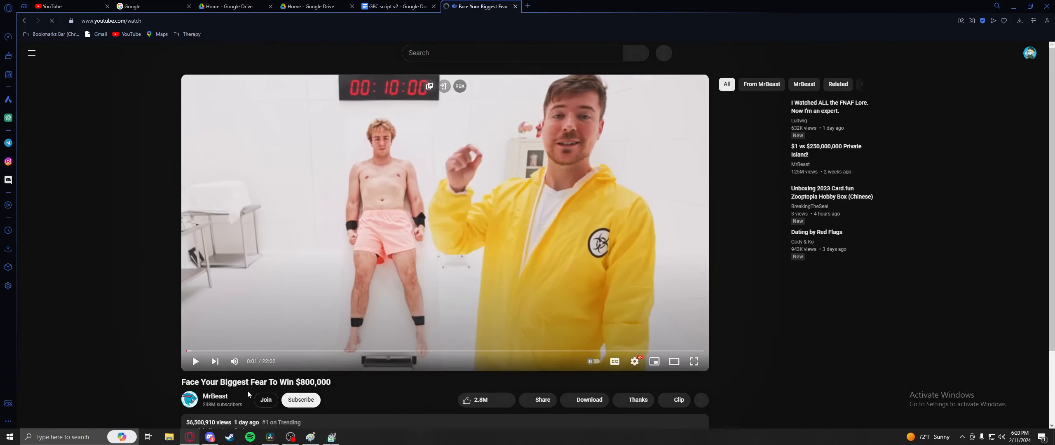
left_click(215, 396)
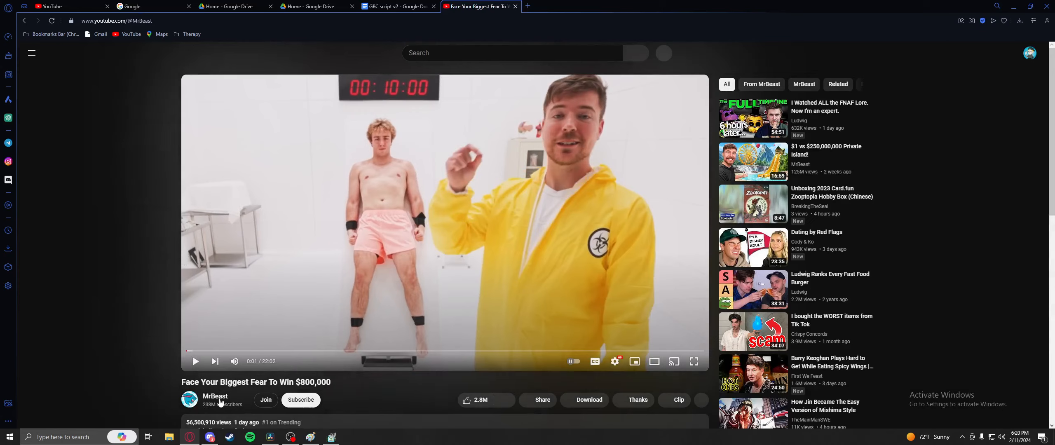
scroll(371, 276, "down", 1)
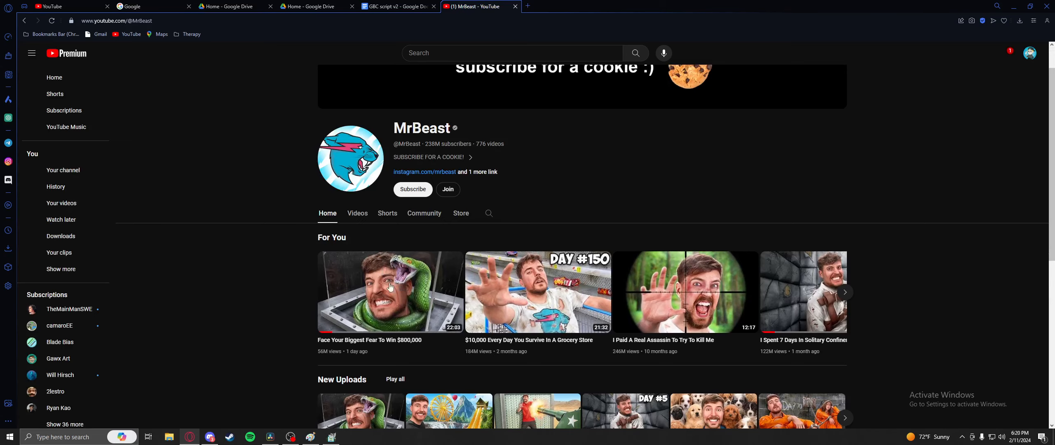
scroll(236, 290, "down", 2)
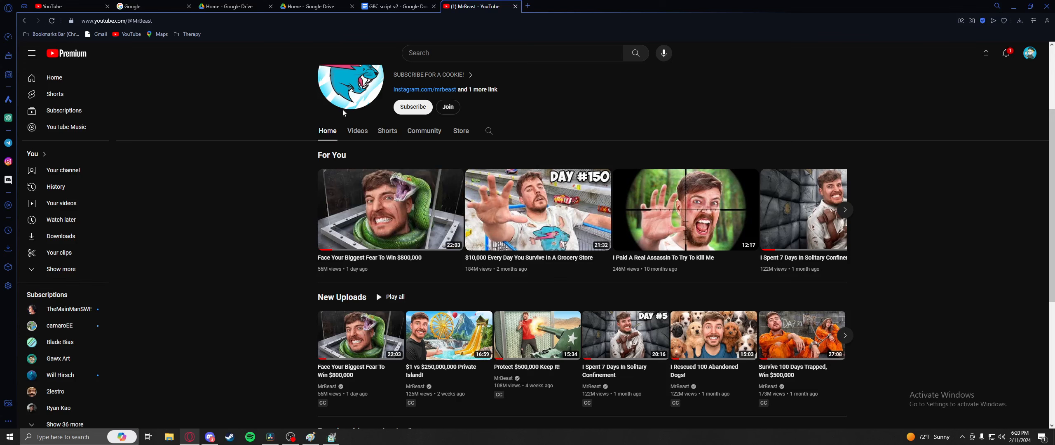
scroll(703, 179, "down", 1)
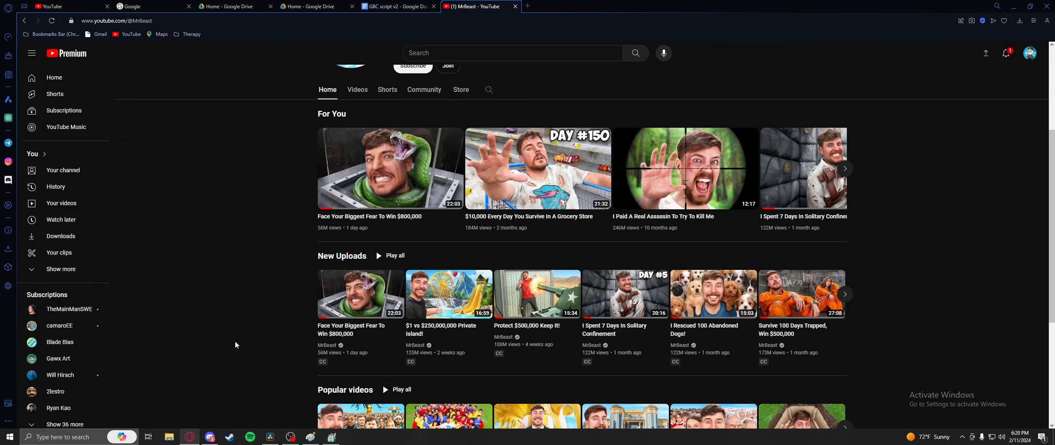
scroll(236, 340, "down", 1)
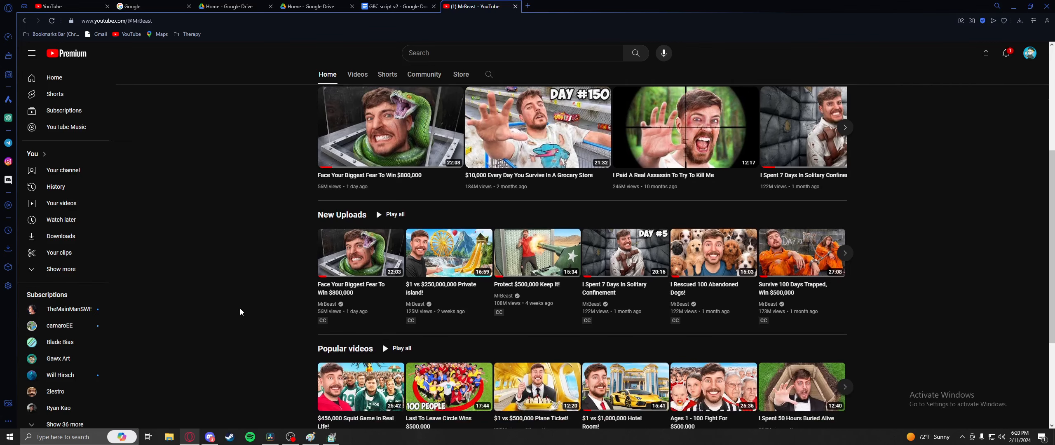
scroll(259, 348, "down", 1)
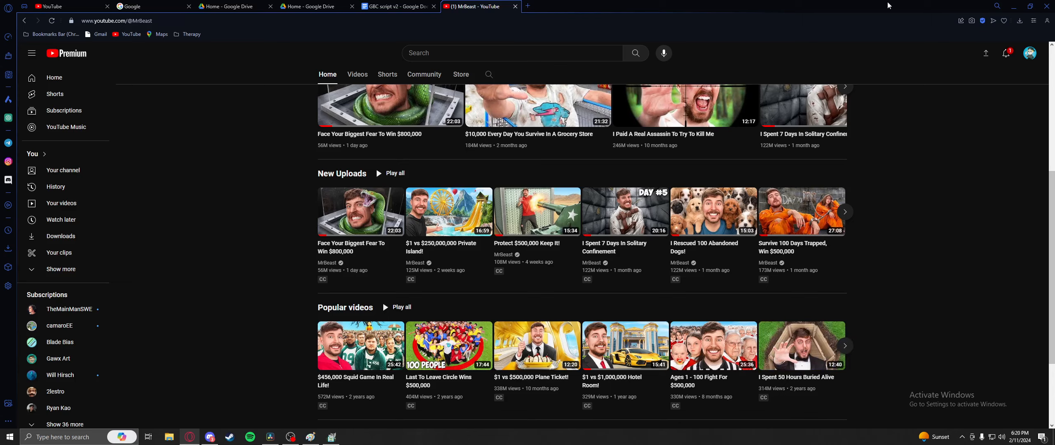
Step: Switch back to GIMP and review the whole thumbnail at reduced and enlarged sizes
left_click(332, 436)
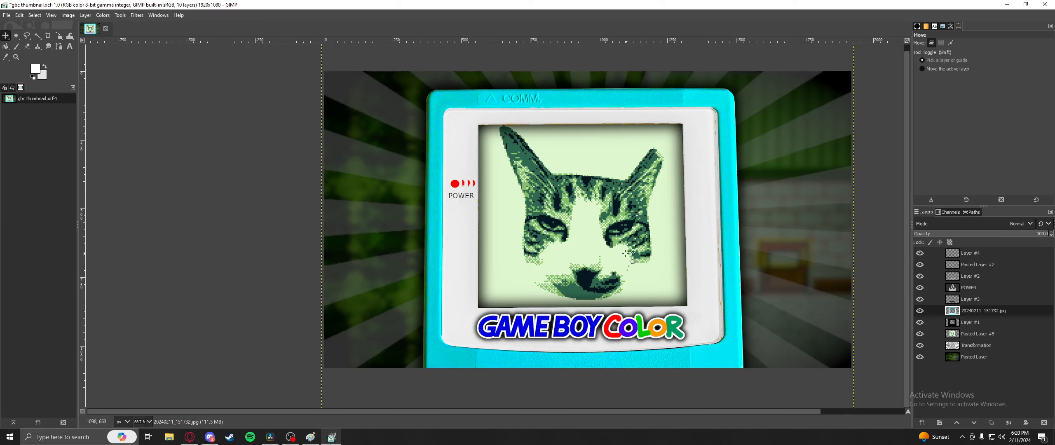
scroll(632, 262, "down", 3)
scroll(578, 245, "up", 3)
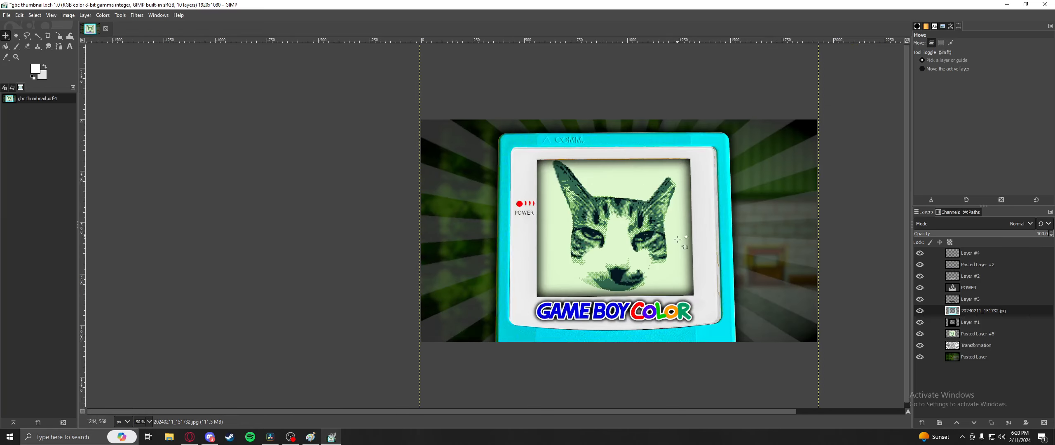
scroll(638, 246, "down", 3)
scroll(704, 246, "up", 2)
left_click_drag(703, 246, 639, 272)
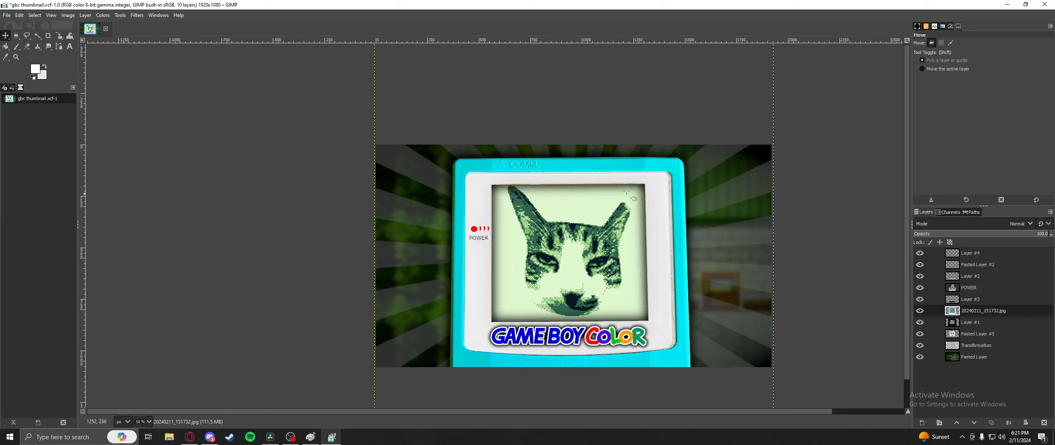
Step: Inspect the red power light up close, toggle the POWER text layer's visibility and select that layer
scroll(487, 228, "up", 5)
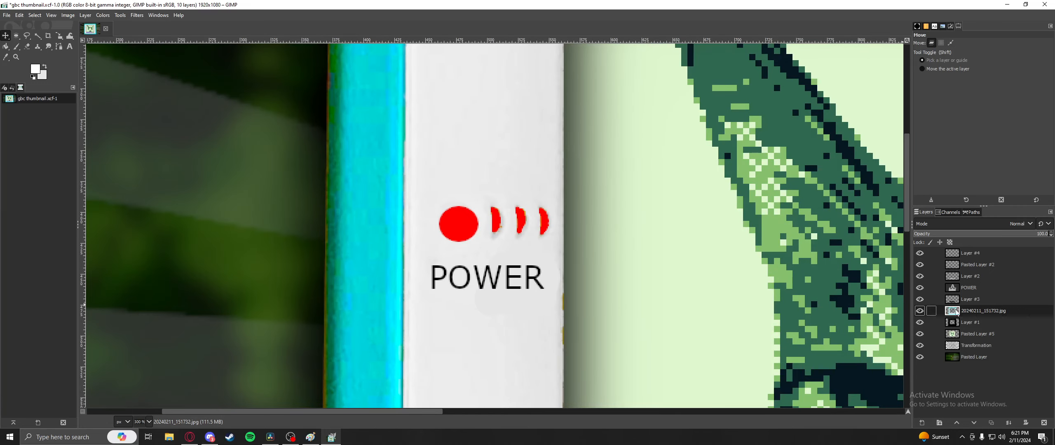
scroll(592, 261, "down", 6)
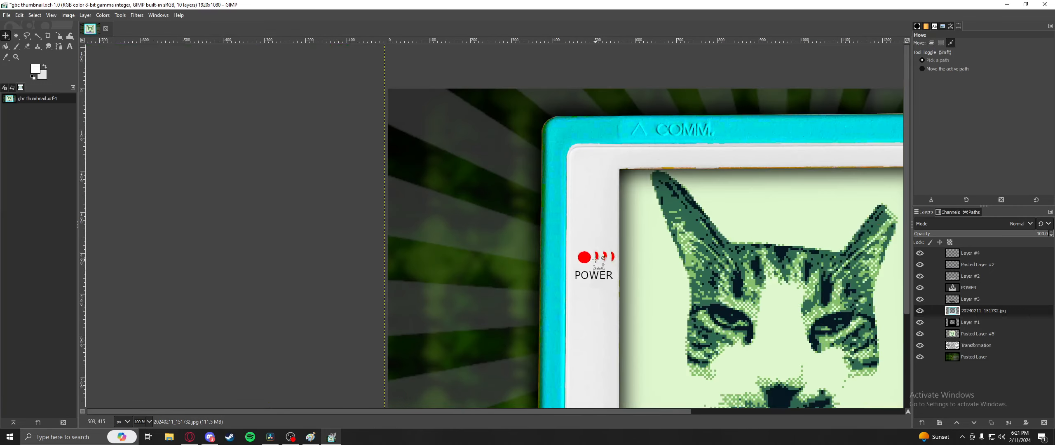
scroll(598, 261, "up", 6)
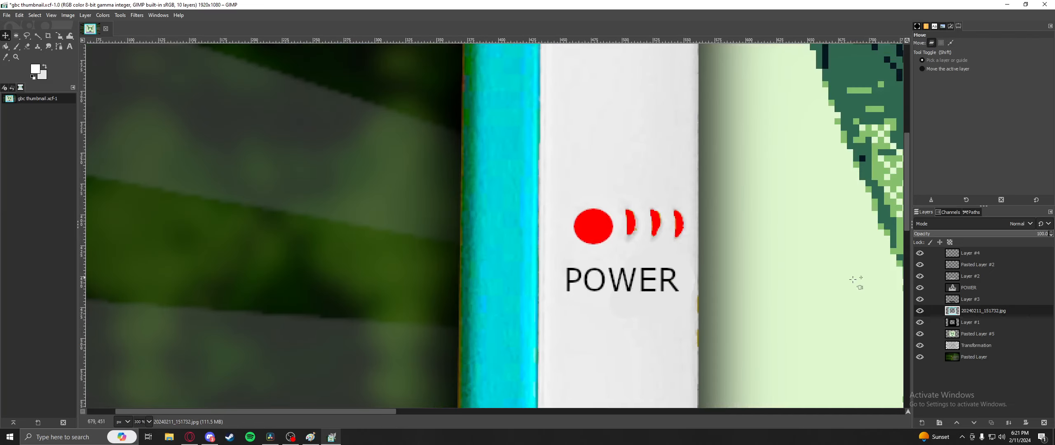
left_click(921, 287)
left_click(922, 287)
left_click(922, 287)
left_click(922, 287)
left_click(964, 289)
scroll(600, 236, "up", 2)
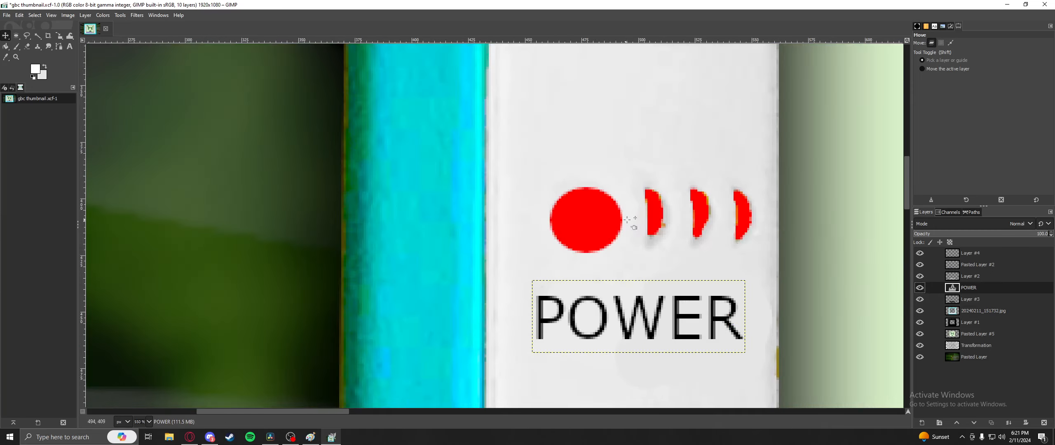
Step: Hide Layer #4 to inspect the photographed power lights beneath the red overlay, and show the layer again
scroll(663, 226, "down", 2)
scroll(665, 227, "down", 3)
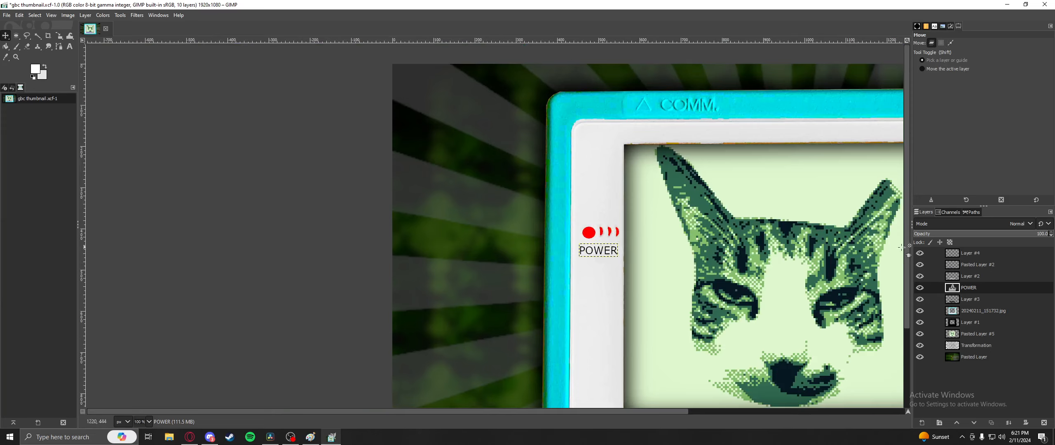
left_click(920, 253)
left_click(920, 253)
left_click(920, 253)
scroll(601, 237, "up", 3)
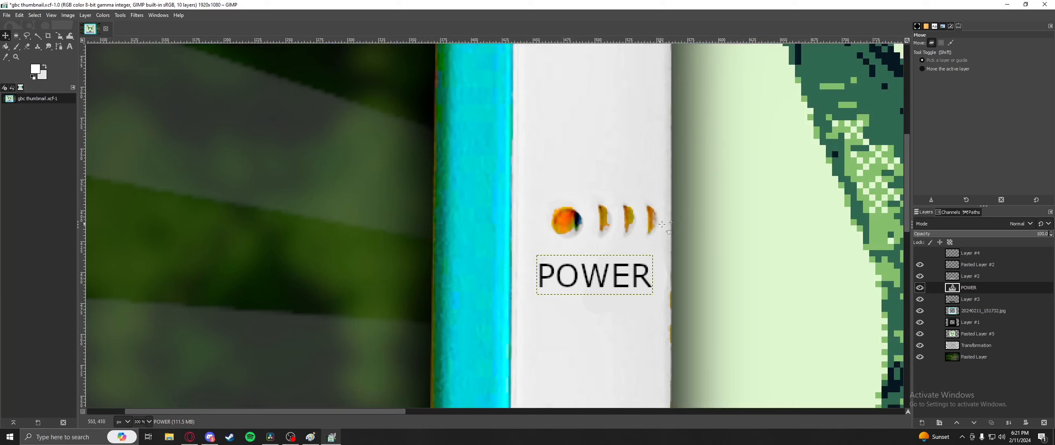
left_click(920, 253)
Step: Select Pasted Layer #2 with the Game Boy Color logo, and hide Layer #2 and Layer #3 beneath it
scroll(758, 245, "down", 4)
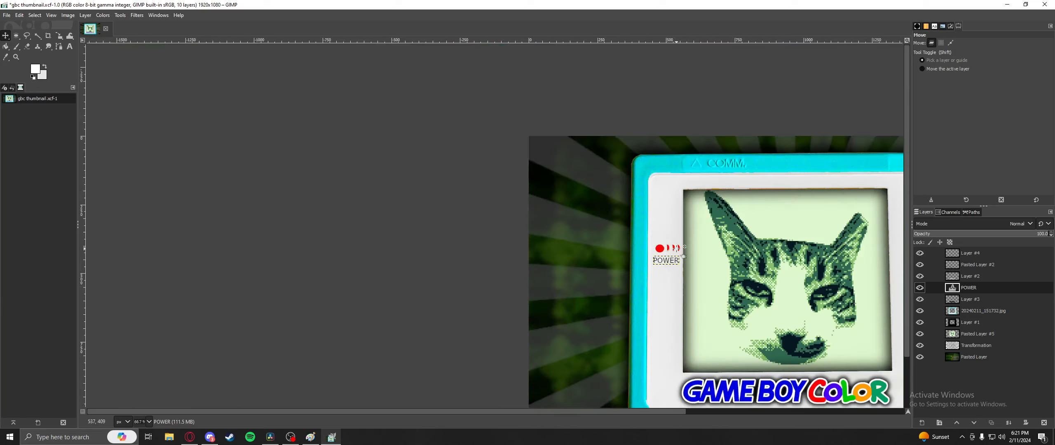
scroll(677, 249, "up", 1)
scroll(760, 292, "down", 2)
left_click_drag(850, 381, 718, 299)
scroll(732, 309, "up", 1)
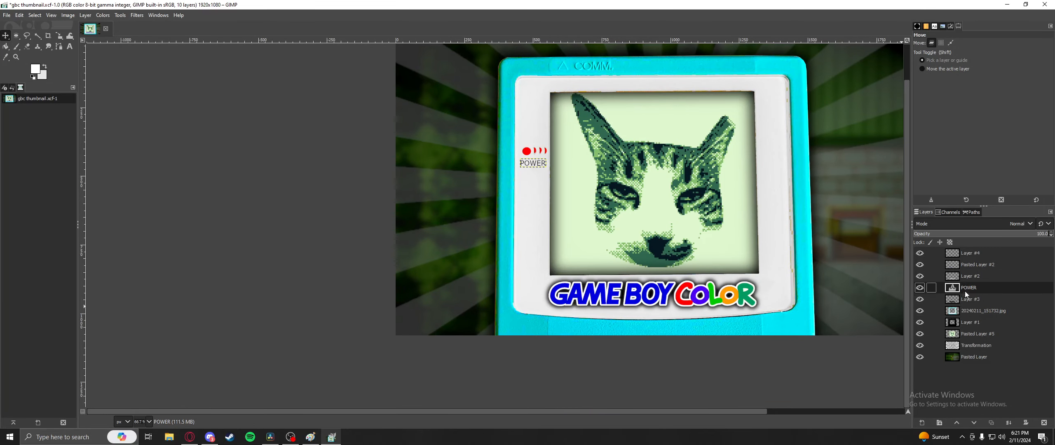
left_click(965, 279)
left_click(947, 266)
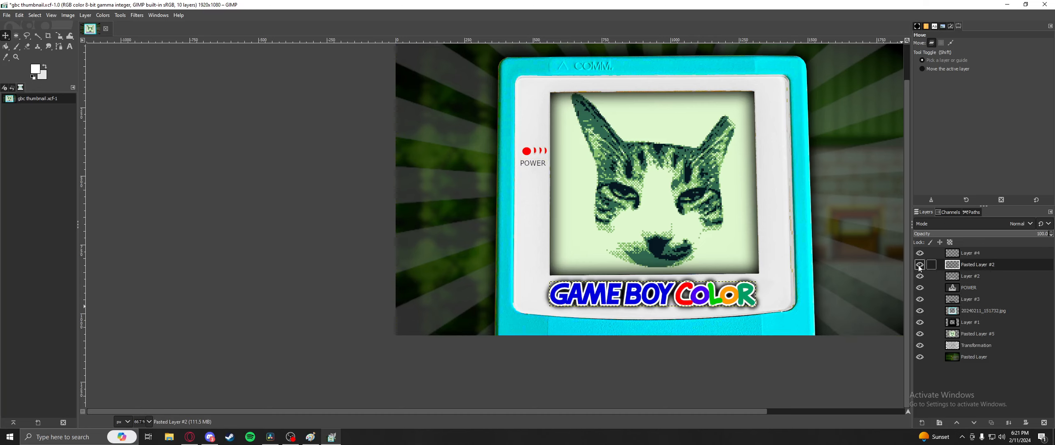
left_click(920, 277)
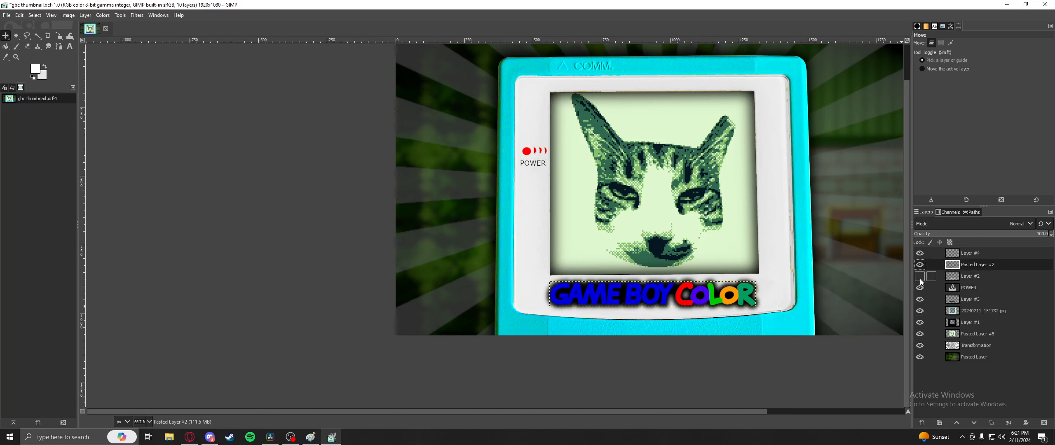
left_click(920, 300)
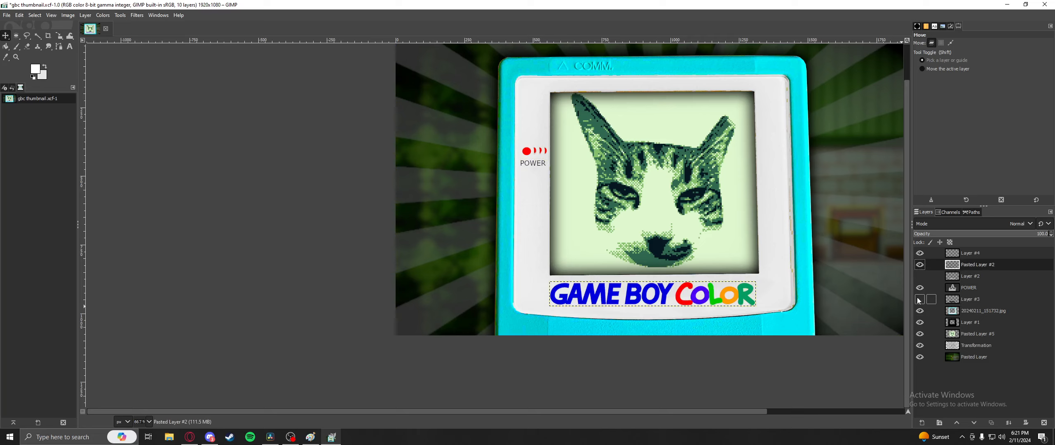
Step: Move Layer #3 above the POWER layer, and toggle the visibility of Layer #3 and the logo's Pasted Layer #2
left_click_drag(939, 298, 921, 294)
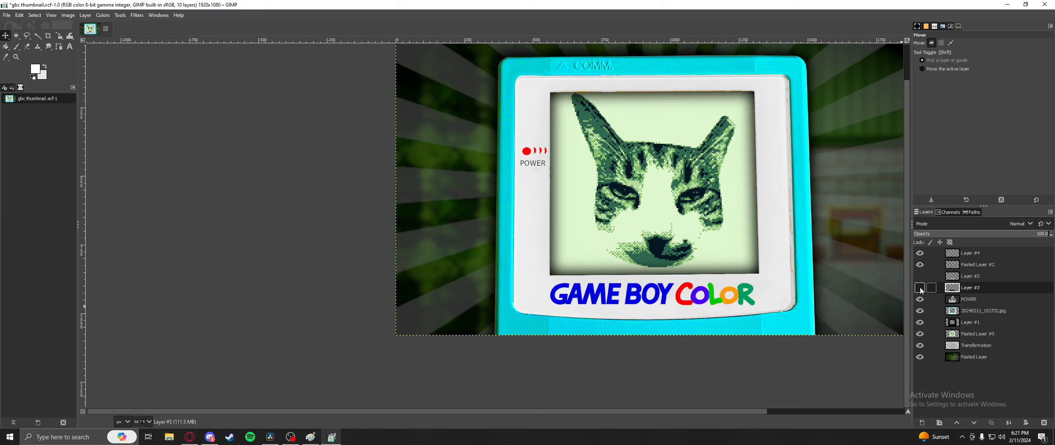
left_click(920, 265)
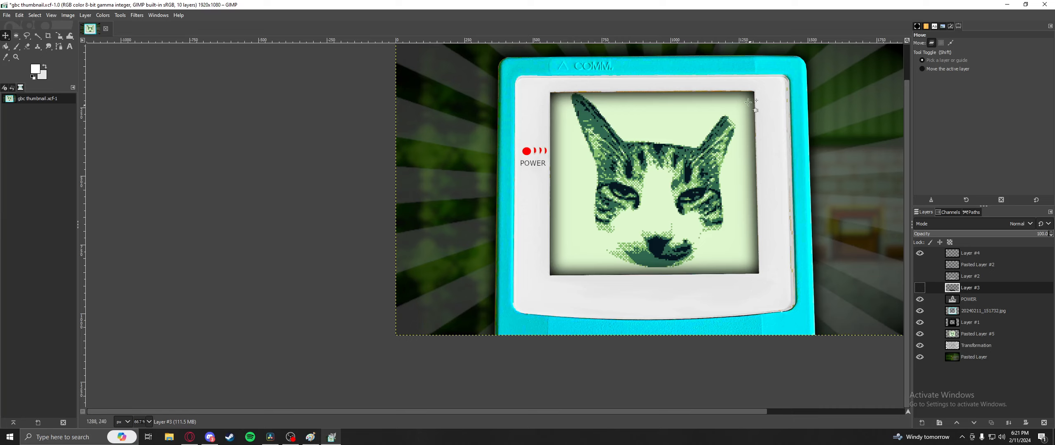
left_click(920, 289)
left_click(920, 289)
left_click(920, 265)
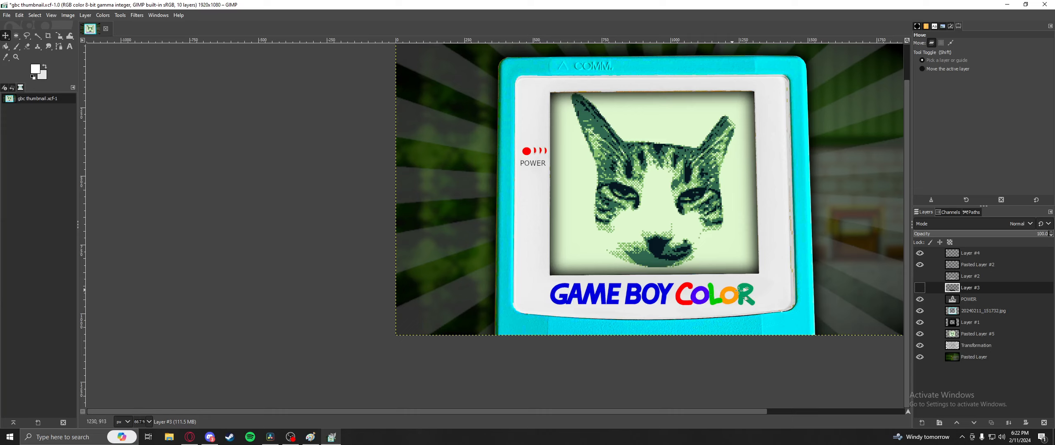
Step: Show Layer #2 again and inspect its white outline around the Game Boy Color logo up close
left_click(920, 276)
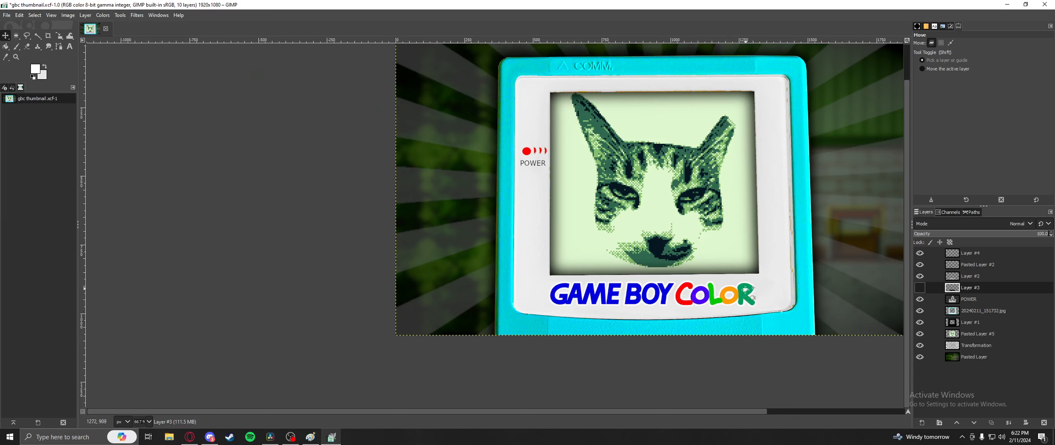
key("2")
scroll(747, 292, "up", 3)
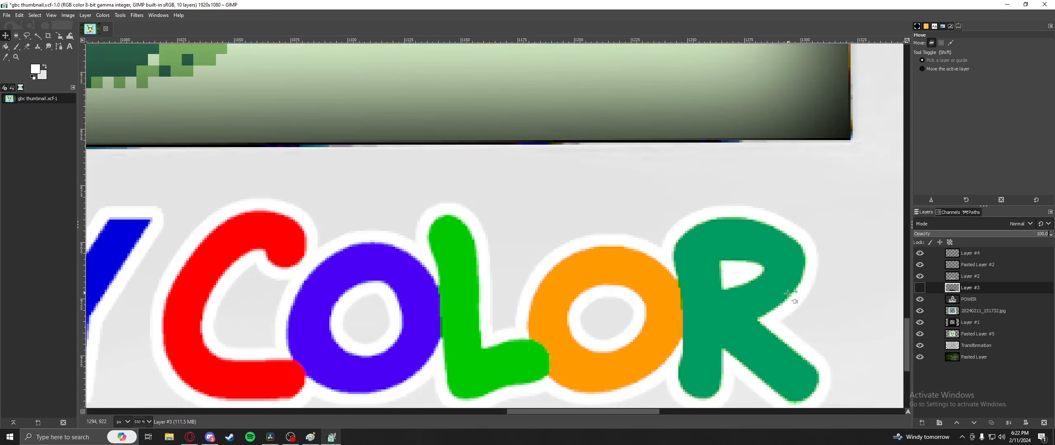
scroll(669, 346, "down", 6)
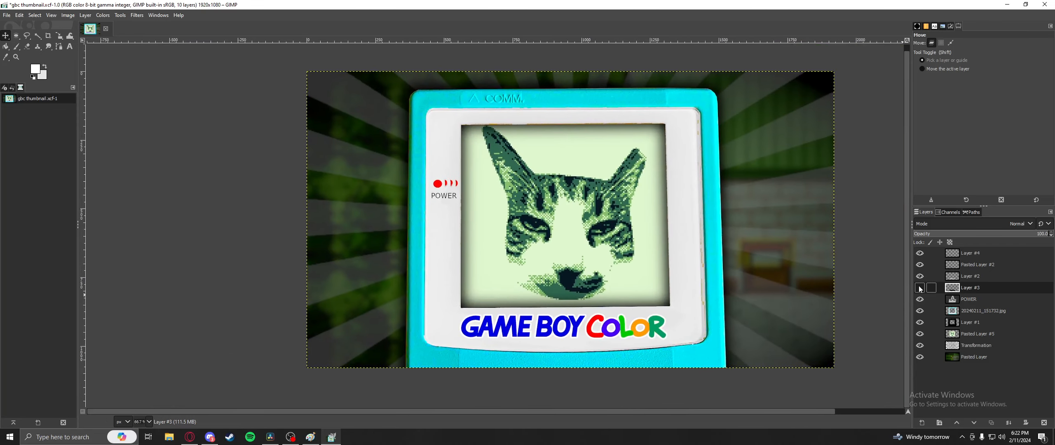
Step: Show Layer #3's dark shadow behind the logo, and hide and show Layer #2 to compare the logo's look
left_click(920, 288)
scroll(664, 320, "up", 2)
left_click(920, 276)
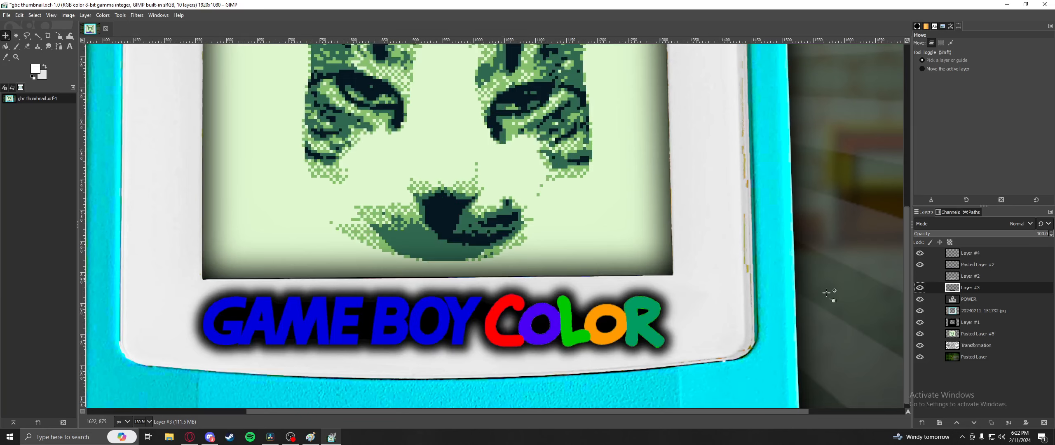
scroll(544, 330, "down", 2)
scroll(561, 316, "up", 1)
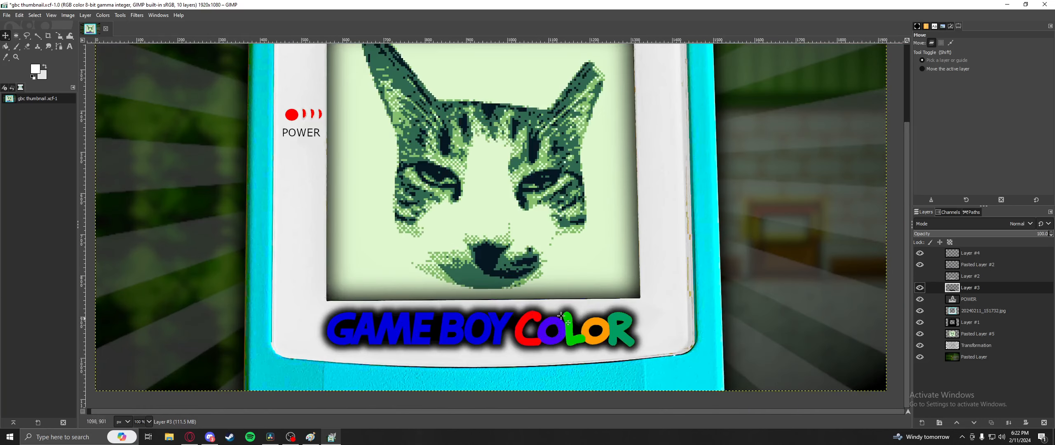
left_click(920, 276)
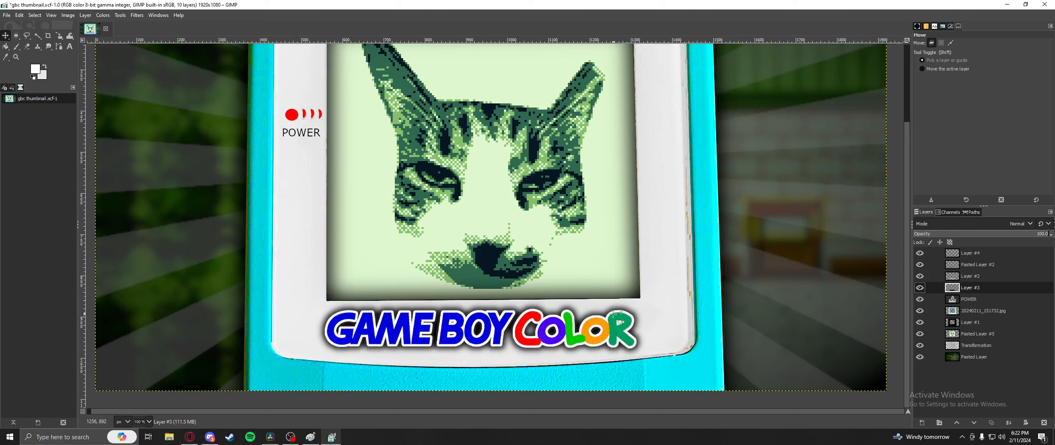
scroll(565, 326, "down", 2)
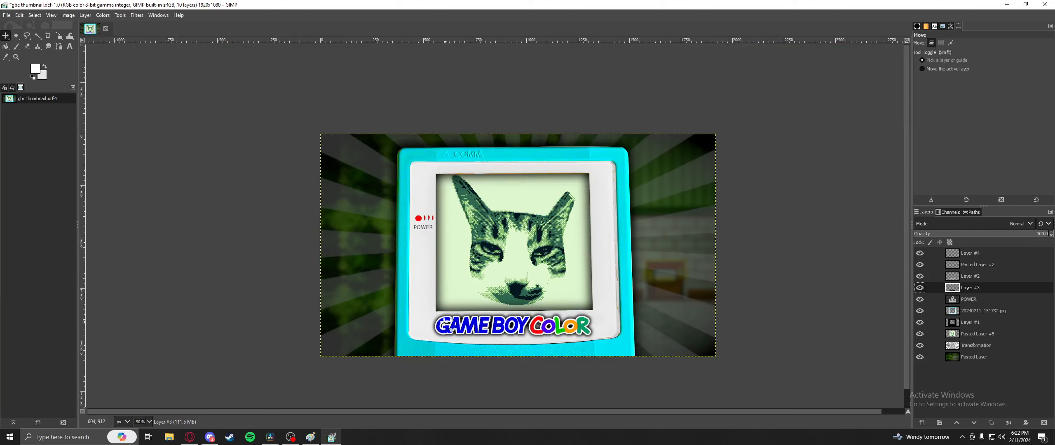
scroll(553, 328, "up", 2)
scroll(597, 315, "down", 2)
scroll(598, 315, "up", 1)
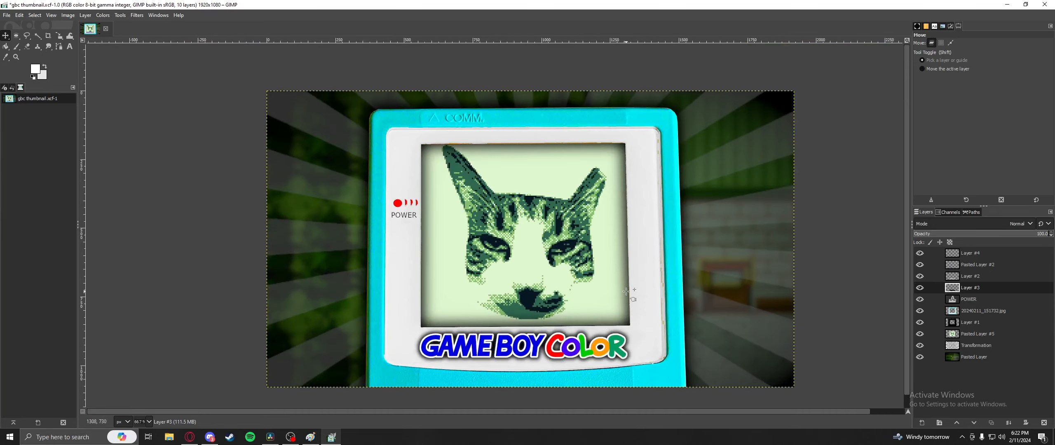
scroll(642, 297, "down", 1)
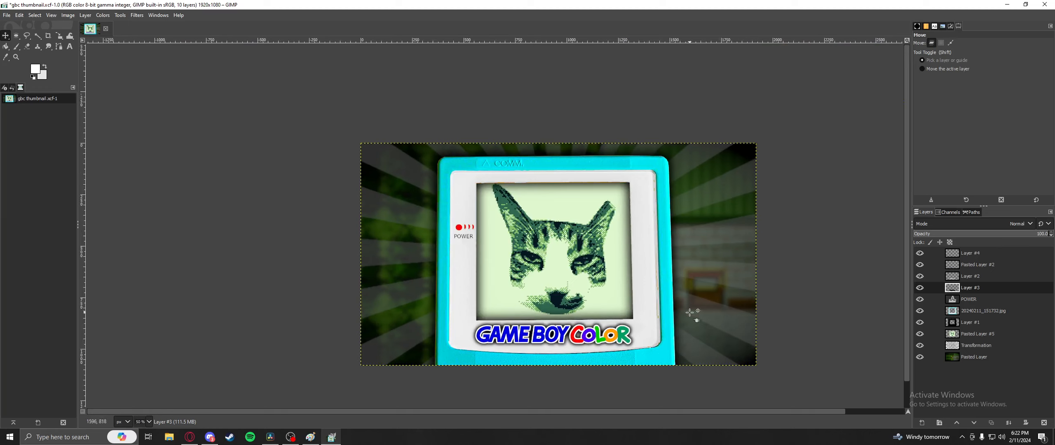
Step: Select the lowest Pasted Layer with the blurred green background and toggle its visibility
left_click(918, 358)
left_click(917, 358)
left_click(953, 357)
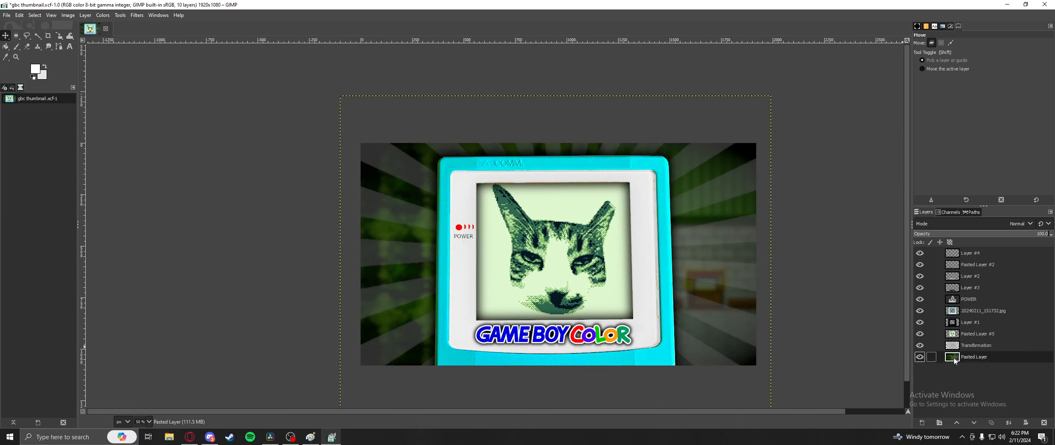
left_click(919, 360)
left_click(919, 360)
Step: Hide and show the Transformation layer repeatedly to compare the background with and without the sunburst rays
left_click(921, 348)
left_click(921, 348)
left_click(921, 348)
left_click(921, 348)
left_click(921, 348)
left_click(921, 348)
left_click(921, 348)
left_click(921, 348)
left_click(921, 348)
left_click(921, 348)
Step: Examine the whole thumbnail at a reduced size, then select the Transformation layer and toggle its visibility
scroll(734, 313, "down", 4)
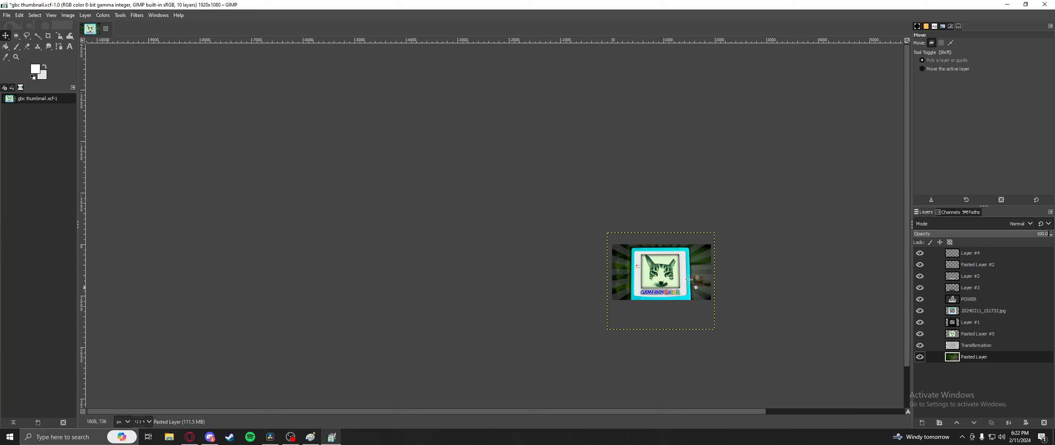
scroll(723, 285, "up", 5)
scroll(778, 278, "down", 1)
left_click_drag(779, 278, 770, 298)
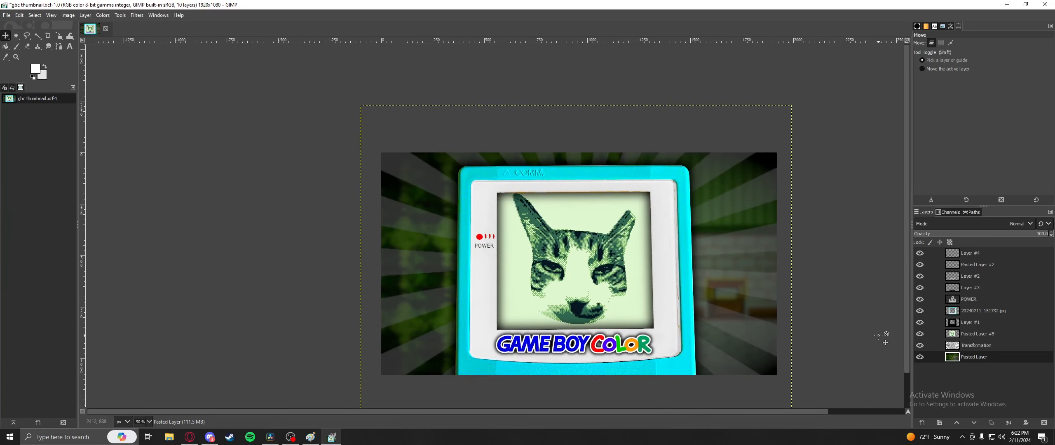
left_click(968, 347)
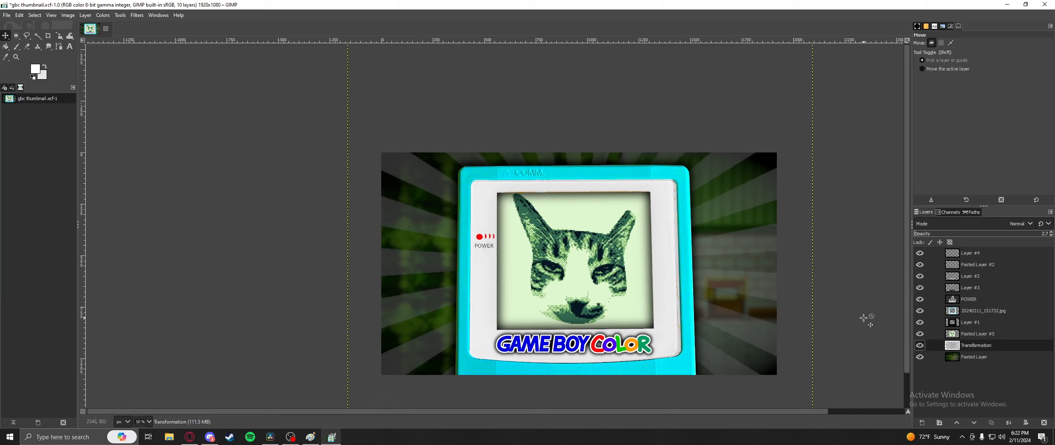
left_click(920, 347)
left_click(921, 347)
Step: Select Pasted Layer #5 with the pixelated cat, inspect it at several zoom levels, and select Layer #1
left_click(968, 334)
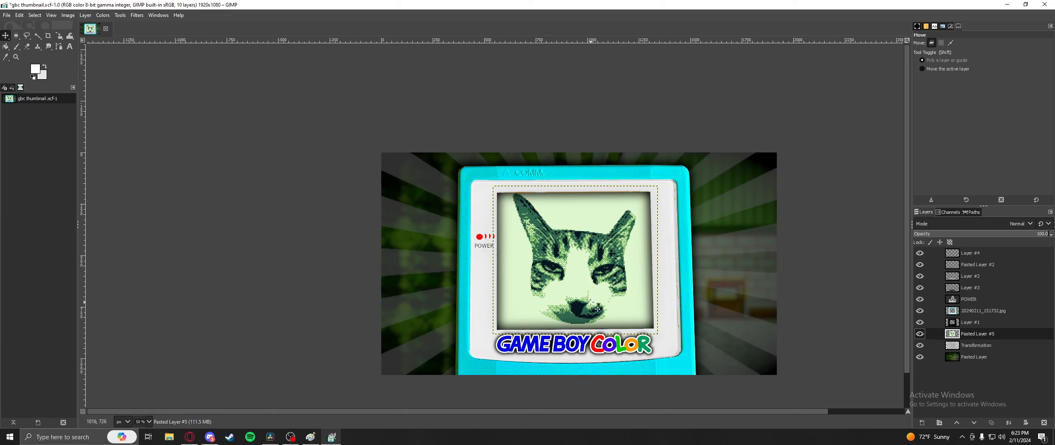
scroll(590, 301, "up", 2)
scroll(609, 290, "down", 3)
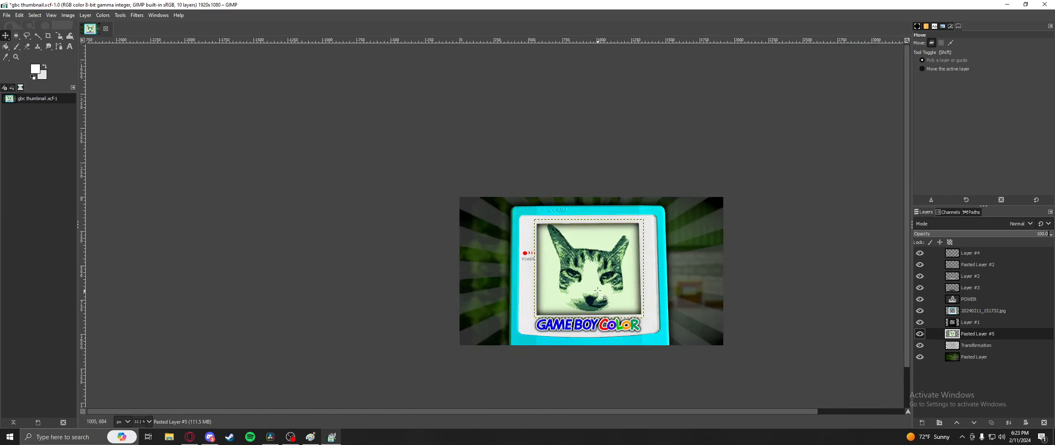
scroll(503, 290, "up", 2)
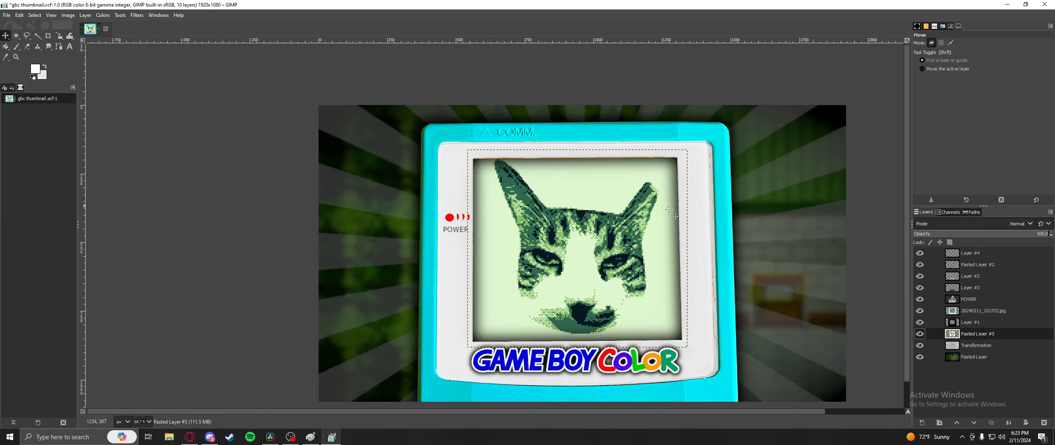
scroll(639, 253, "down", 1)
left_click(964, 323)
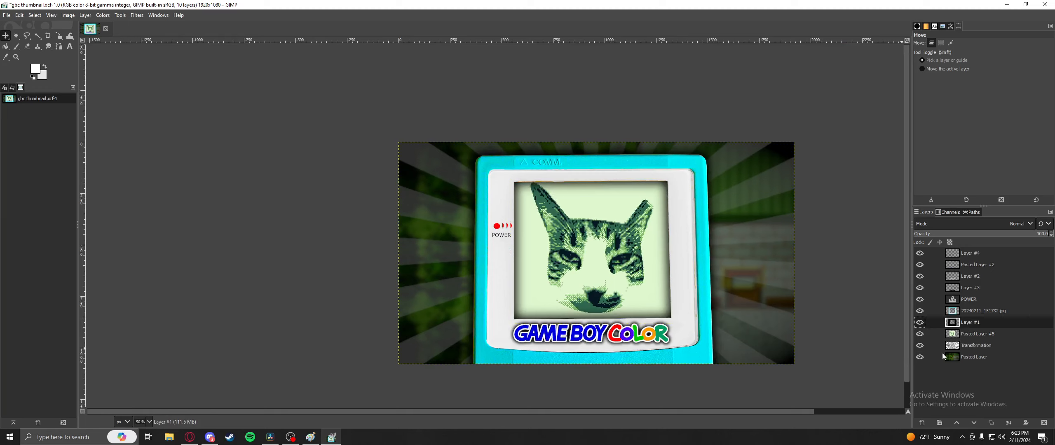
Step: Hide Pasted Layer #5 to examine the background behind the screen cutout, then select the layer and show it again
left_click(972, 356)
left_click(920, 334)
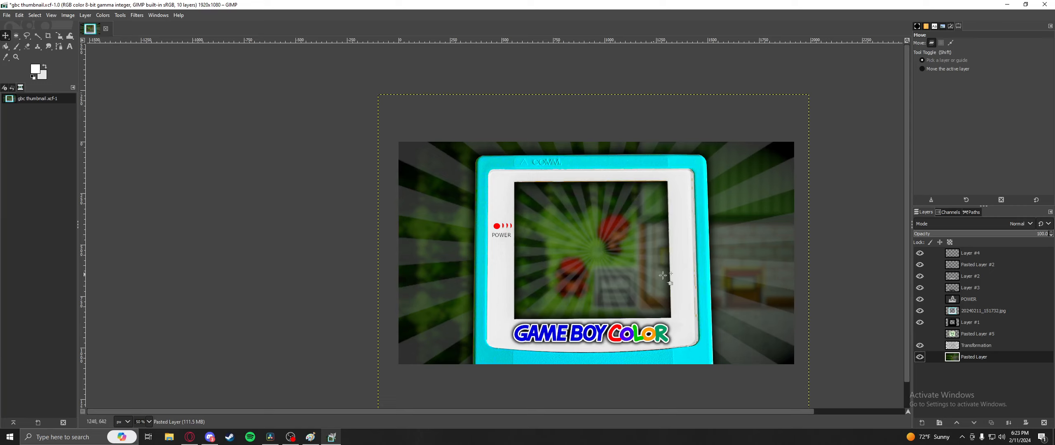
left_click(965, 331)
left_click(919, 334)
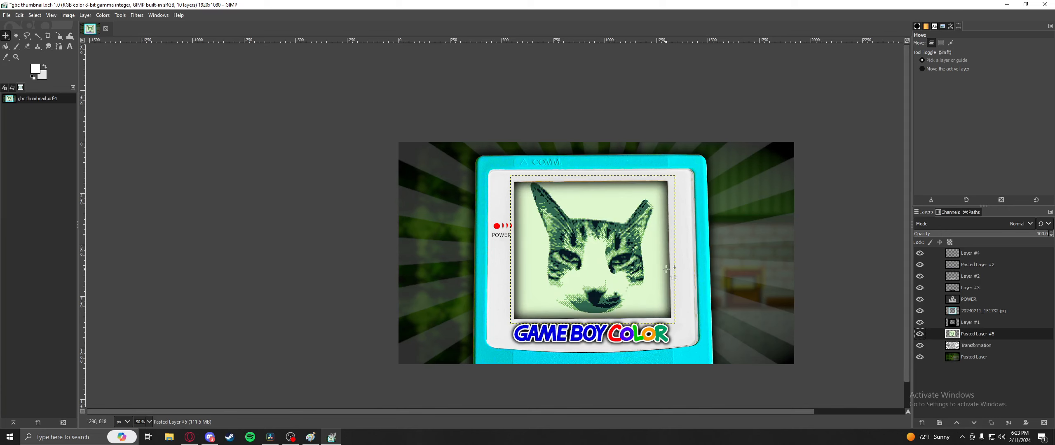
Step: Select Layer #1 and the photo layer 20240211_151732.jpg in turn, and toggle the photo's visibility
left_click(959, 323)
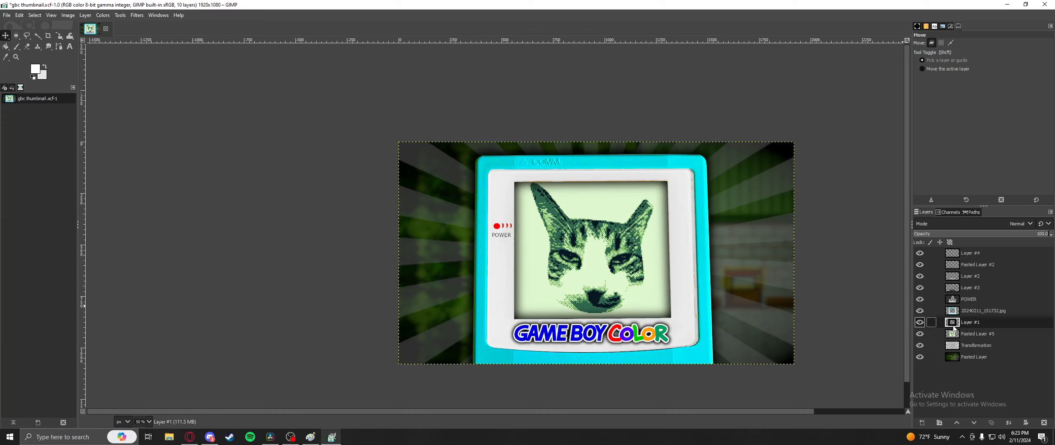
left_click(971, 313)
left_click(920, 311)
left_click(920, 311)
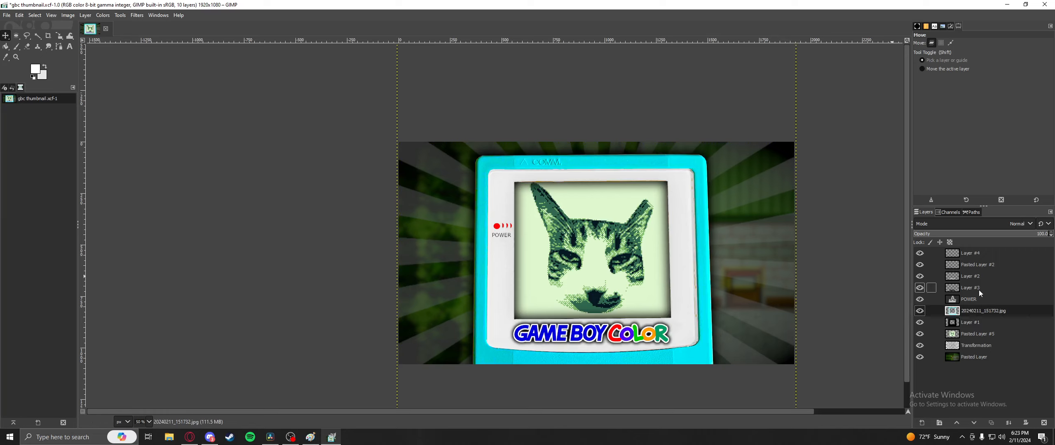
Step: Select Layer #1 and toggle its visibility repeatedly to compare the screen with and without its inner shadow
left_click(923, 324)
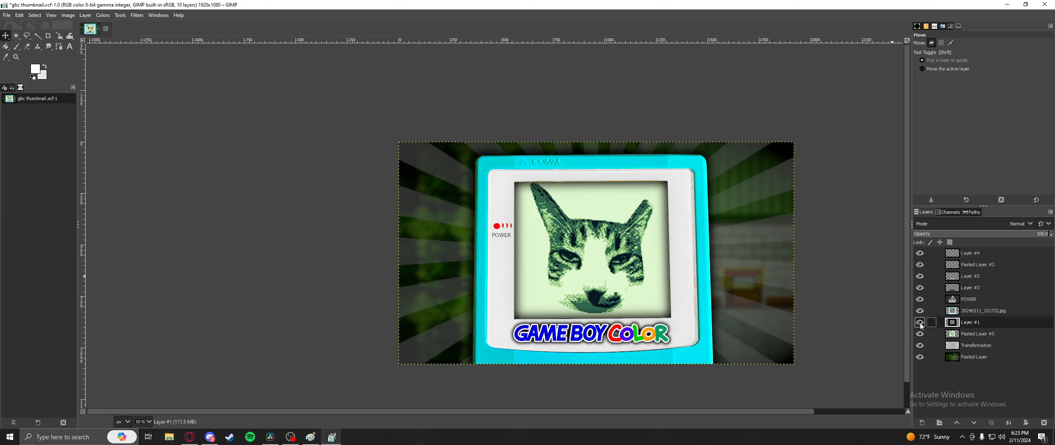
left_click(920, 323)
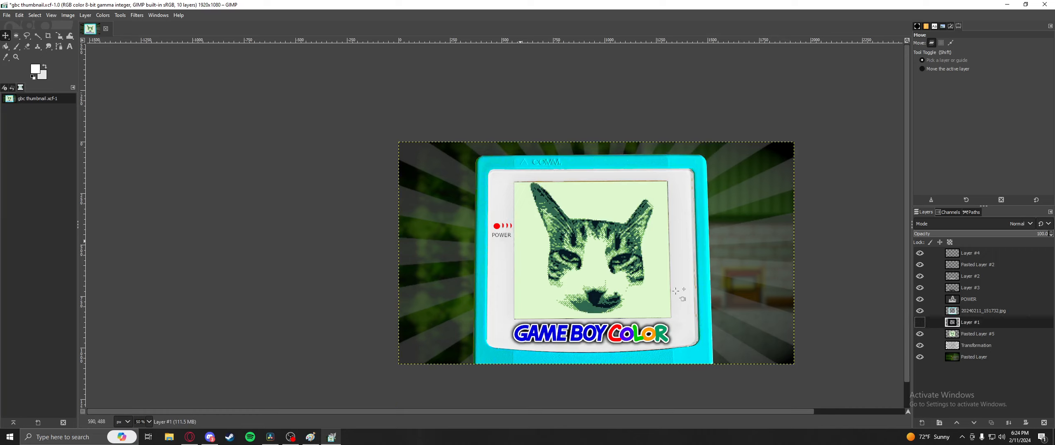
left_click(920, 322)
left_click(920, 321)
left_click(919, 321)
left_click(920, 322)
left_click(920, 322)
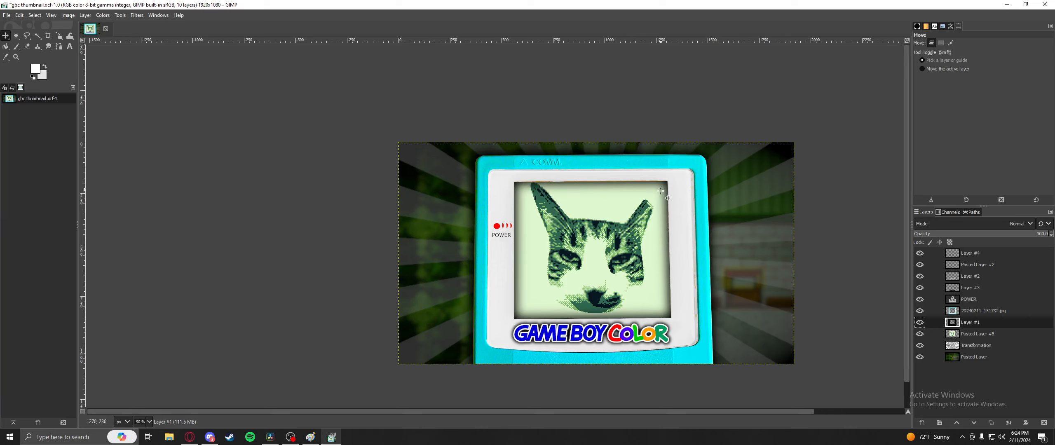
scroll(661, 191, "down", 1)
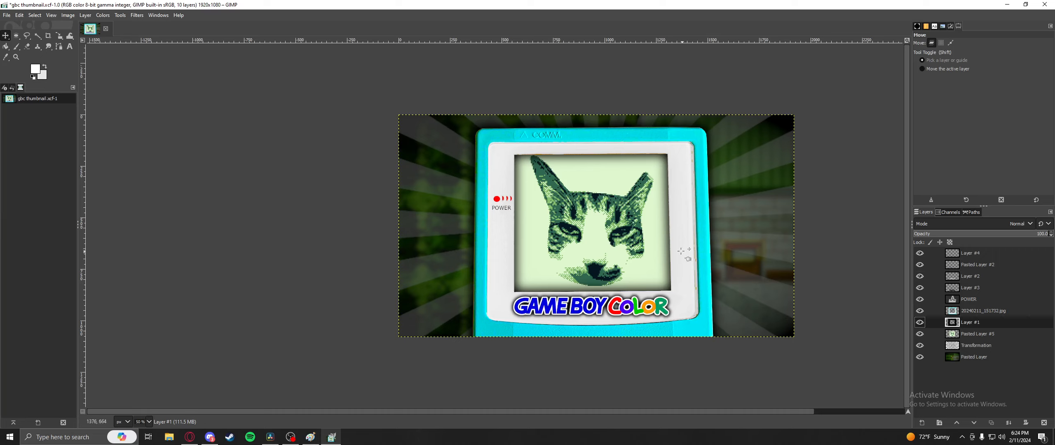
Step: Select Layer #4 and Pasted Layer #2 in turn, toggling their visibility to show the red light and the logo
left_click(969, 253)
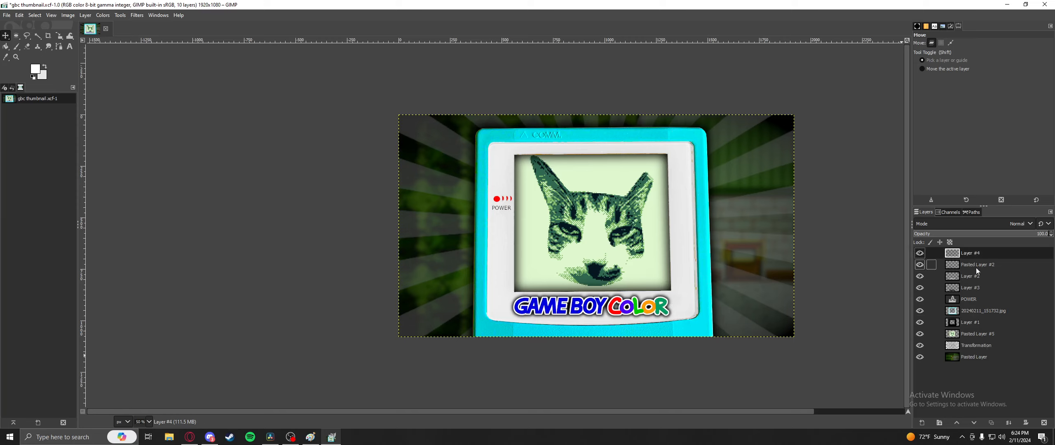
left_click(920, 254)
left_click(980, 265)
left_click(920, 265)
left_click(919, 265)
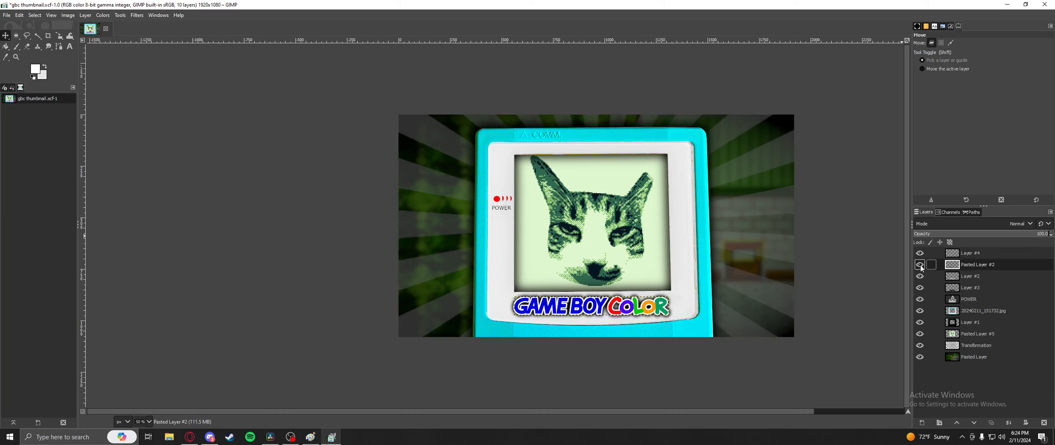
Step: Look through the logo's outline and shadow layers, and move the POWER text layer directly below Layer #4
left_click(970, 276)
left_click(975, 268)
left_click(965, 279)
left_click(953, 288)
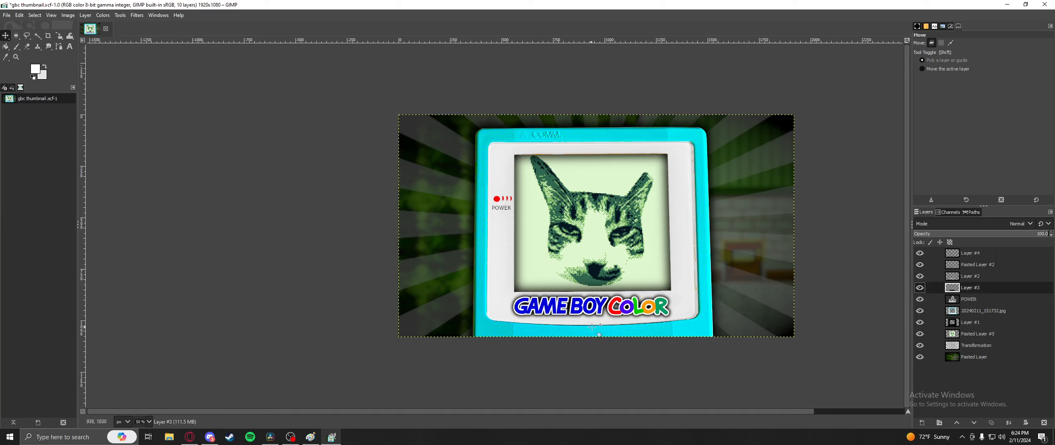
left_click(963, 299)
left_click_drag(964, 300, 936, 257)
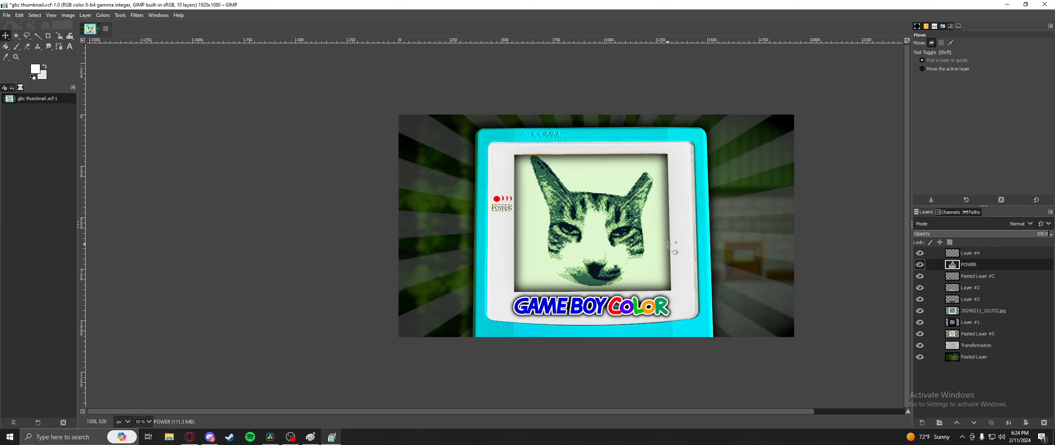
Step: Select the lowest Pasted Layer, the photo layer and Layer #1 in turn, and toggle Layer #1's visibility
scroll(670, 247, "down", 4)
left_click(994, 357)
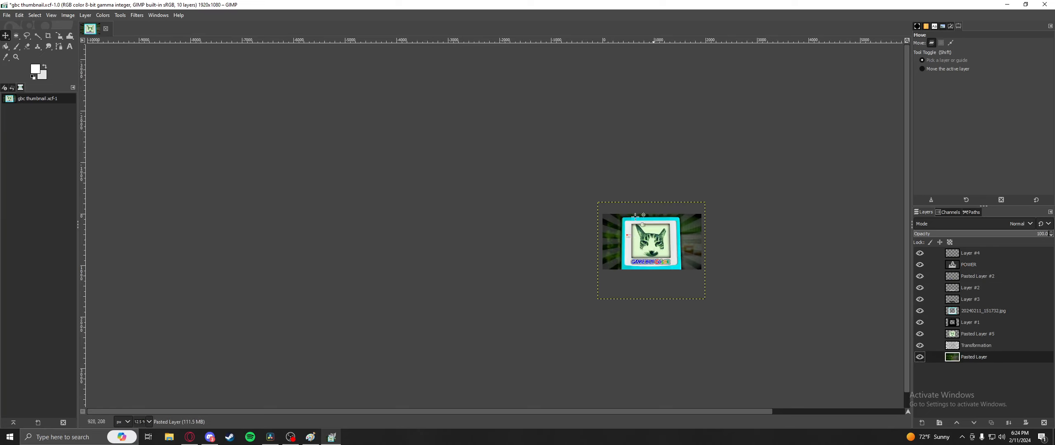
scroll(733, 249, "up", 4)
left_click_drag(732, 249, 633, 222)
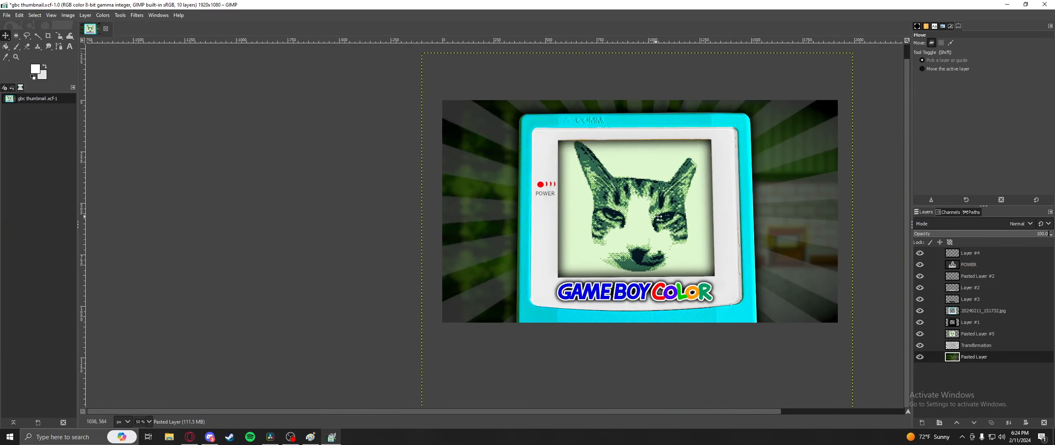
left_click(972, 311)
left_click(971, 324)
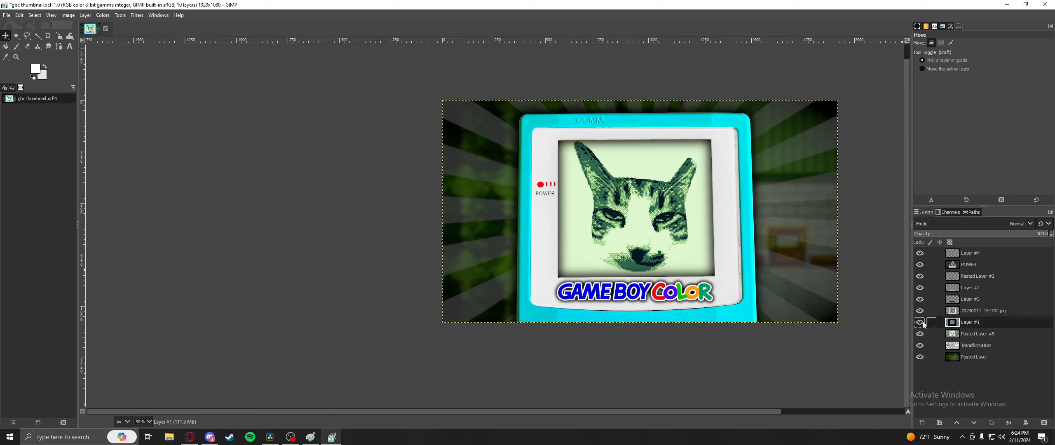
left_click(920, 322)
left_click(921, 323)
Step: Toggle the visibility of the cat's Pasted Layer #5, select the Transformation layer, and select and toggle the lowest Pasted Layer
left_click(970, 335)
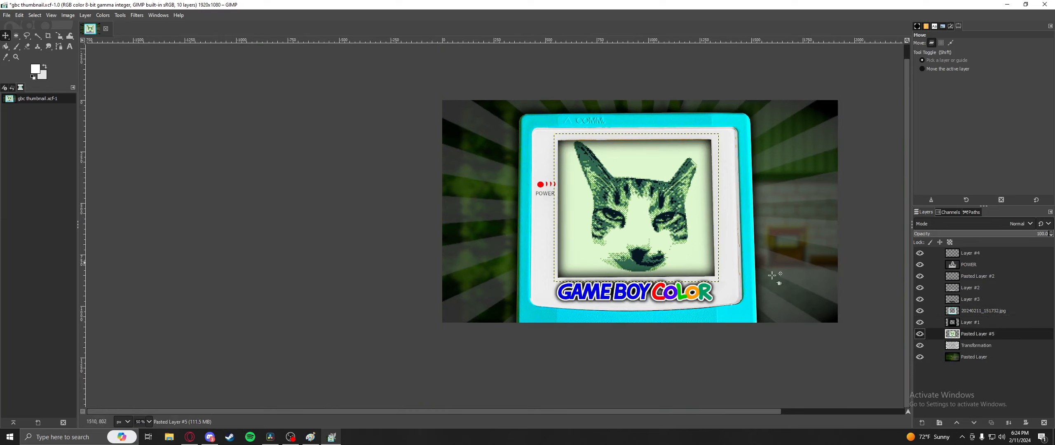
left_click(920, 335)
left_click(920, 335)
left_click(925, 346)
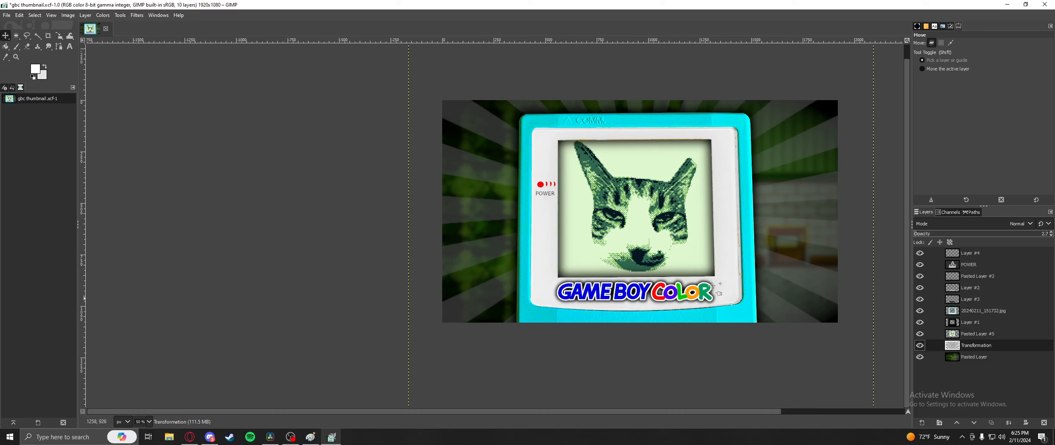
left_click(966, 357)
left_click(919, 358)
left_click(920, 358)
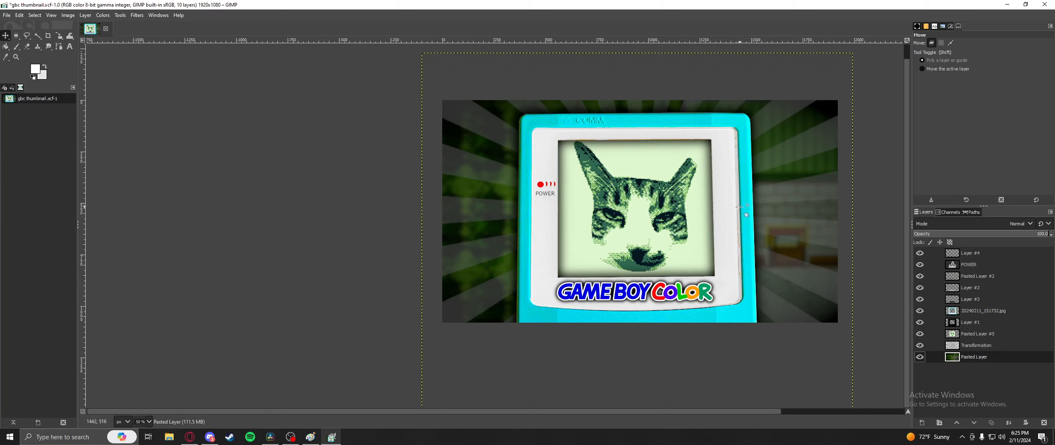
Step: View the whole Game Boy Color thumbnail and switch to OBS to bring up its recording controls
scroll(753, 196, "down", 2)
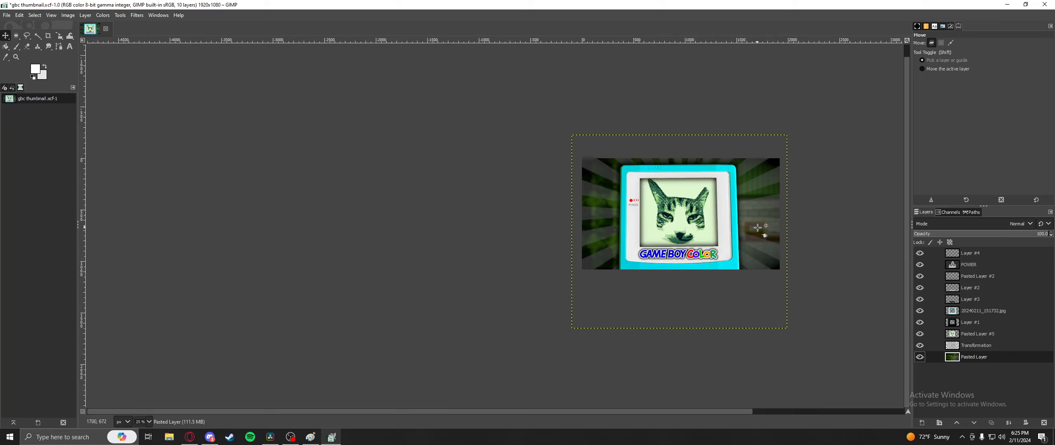
left_click_drag(802, 232, 710, 253)
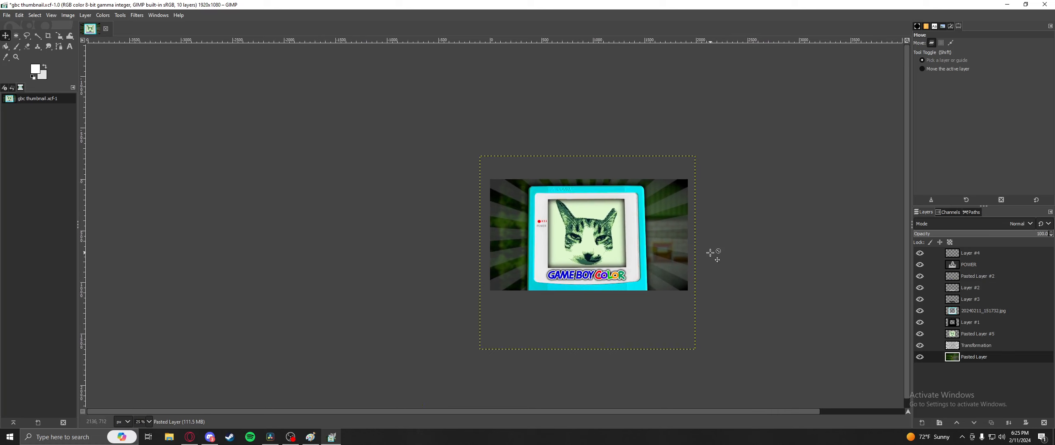
left_click(292, 438)
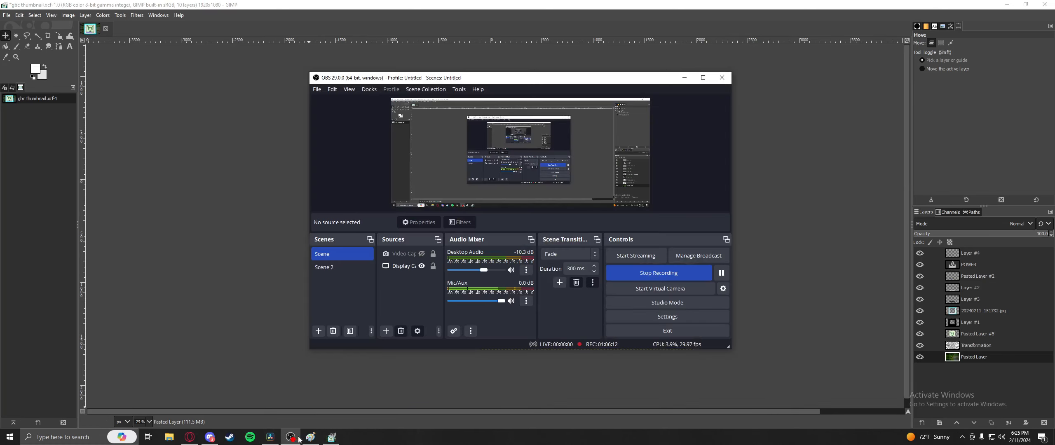
left_click(332, 437)
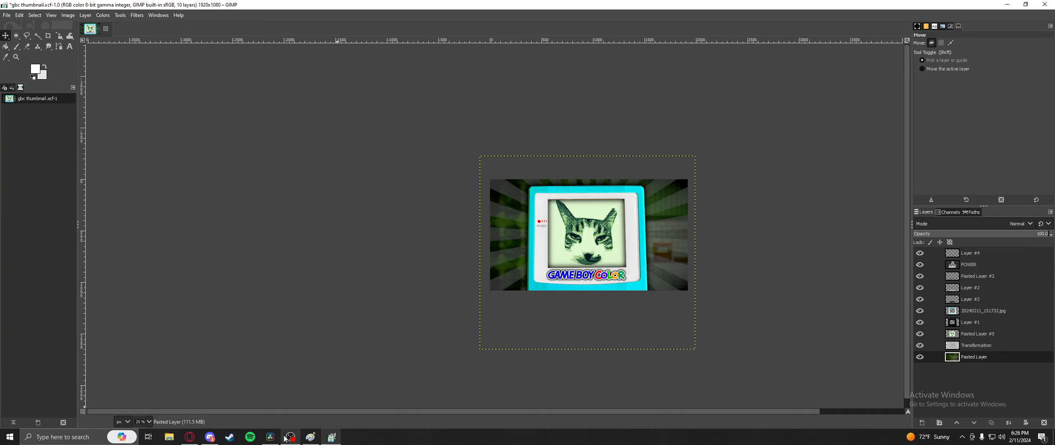
mouse_move(284, 437)
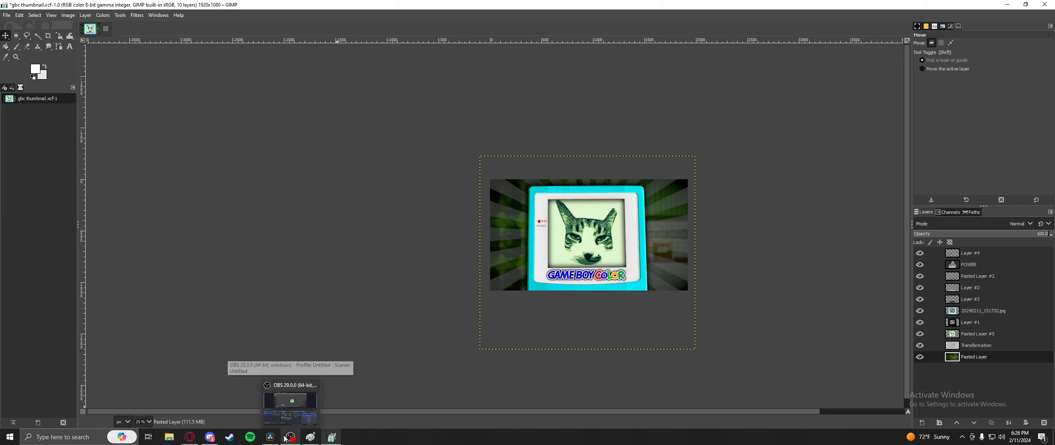
left_click(285, 438)
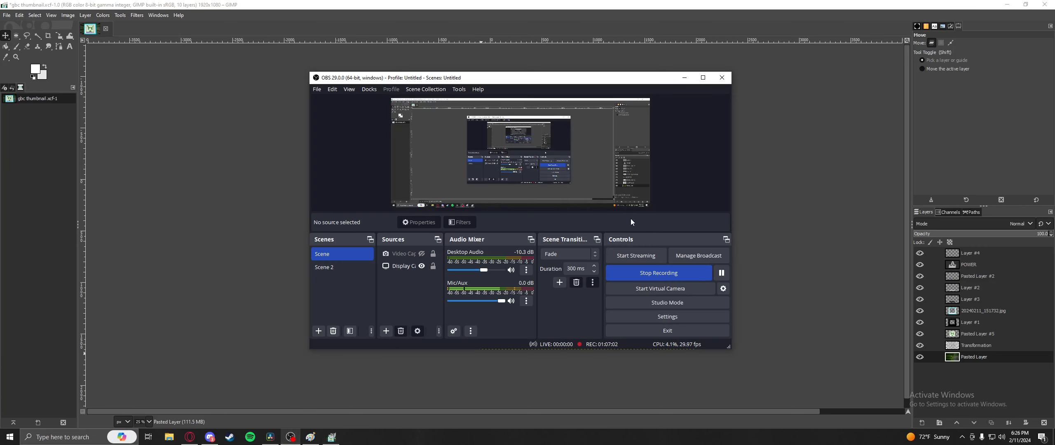